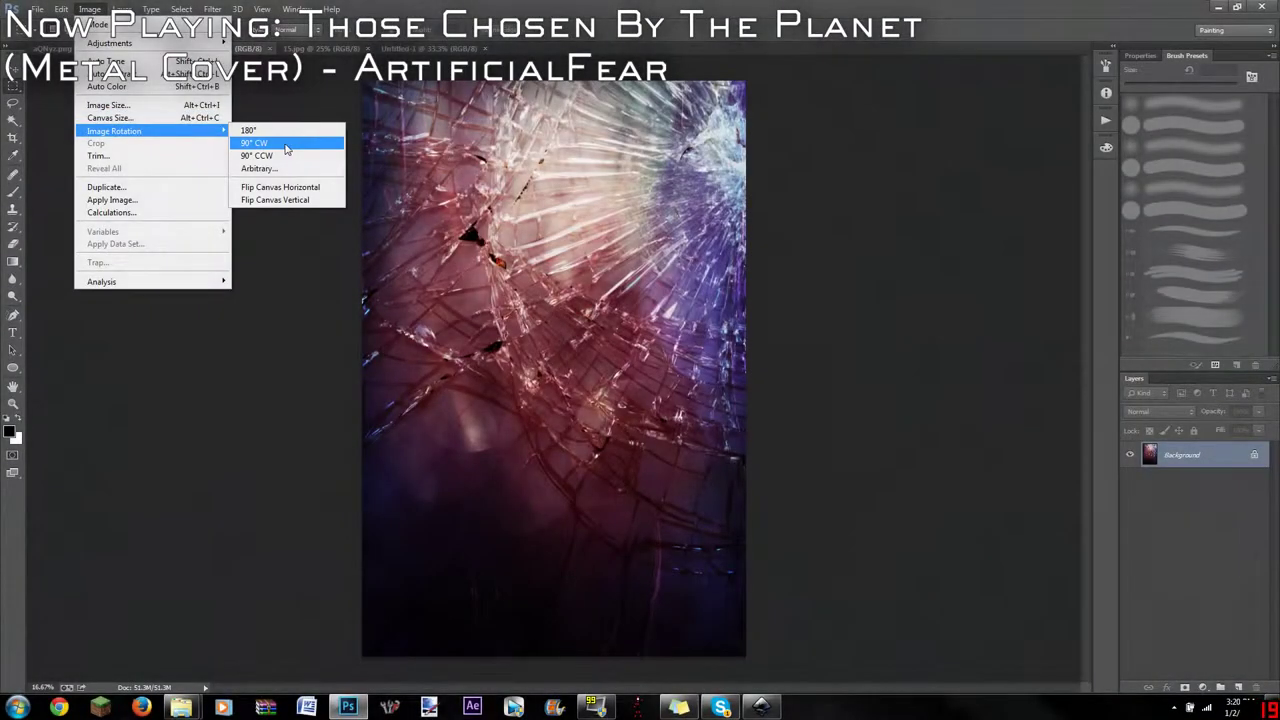
Step: Rotate the source image from portrait to landscape orientation
click(265, 155)
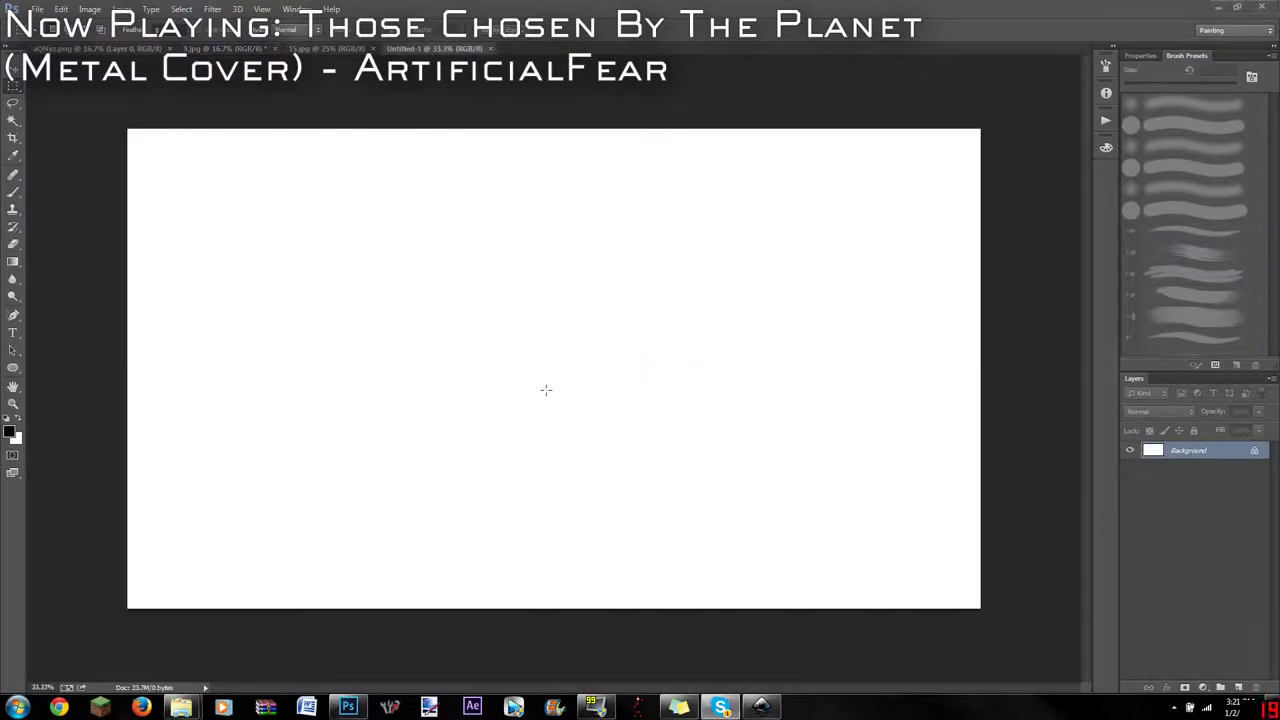
Step: Paste the cracked-glass and rotated bokeh textures, with the bokeh on top in Overlay mode
key(ctrl+v)
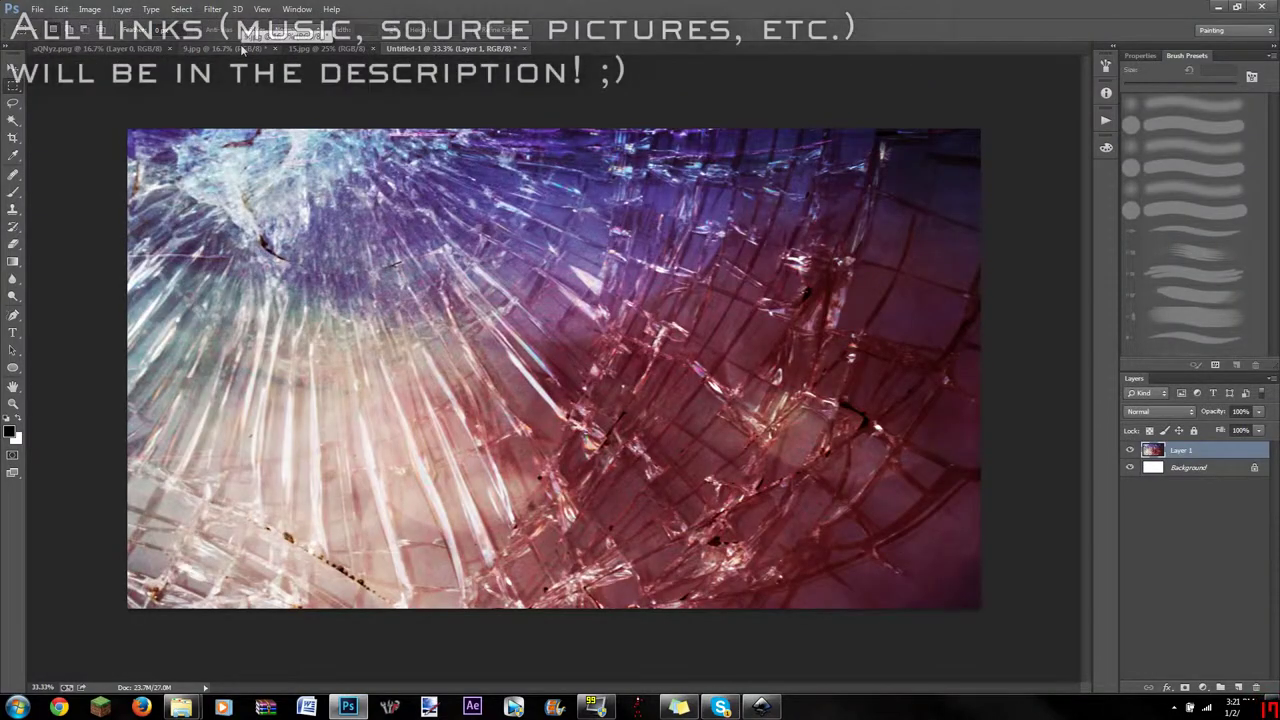
key(ctrl+Tab)
key(ctrl+Tab)
click(89, 9)
click(265, 130)
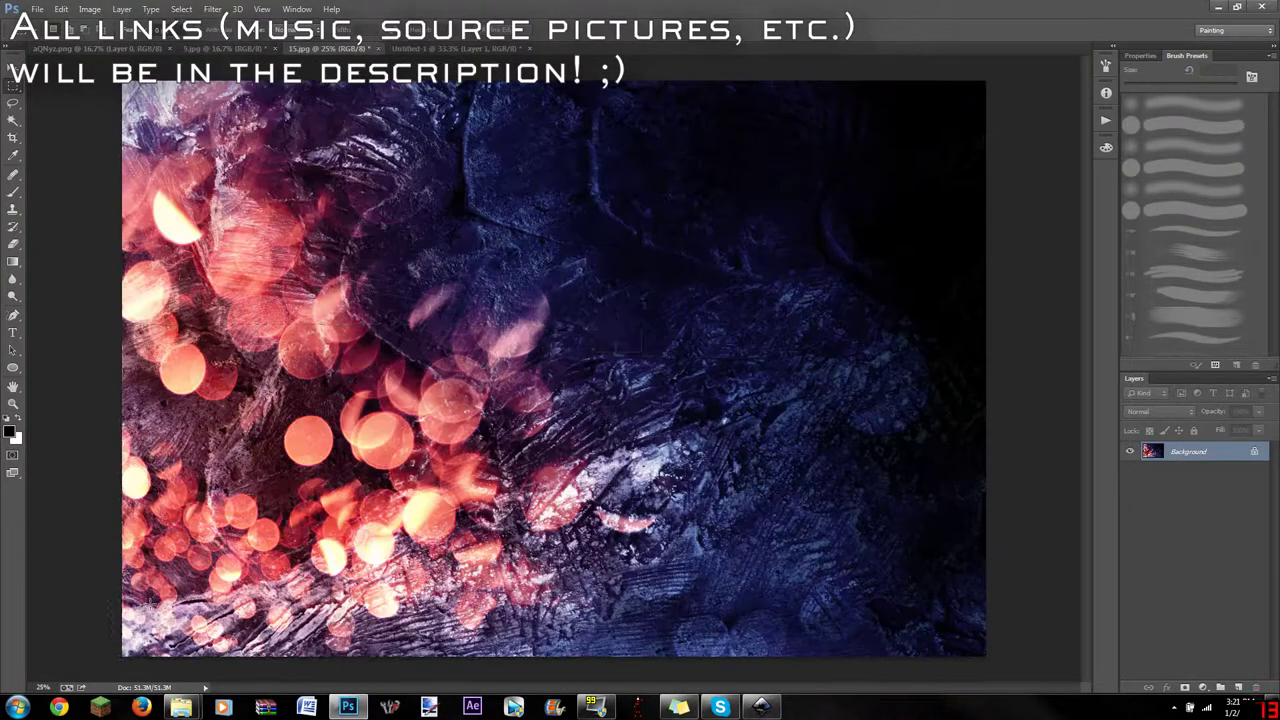
click(460, 48)
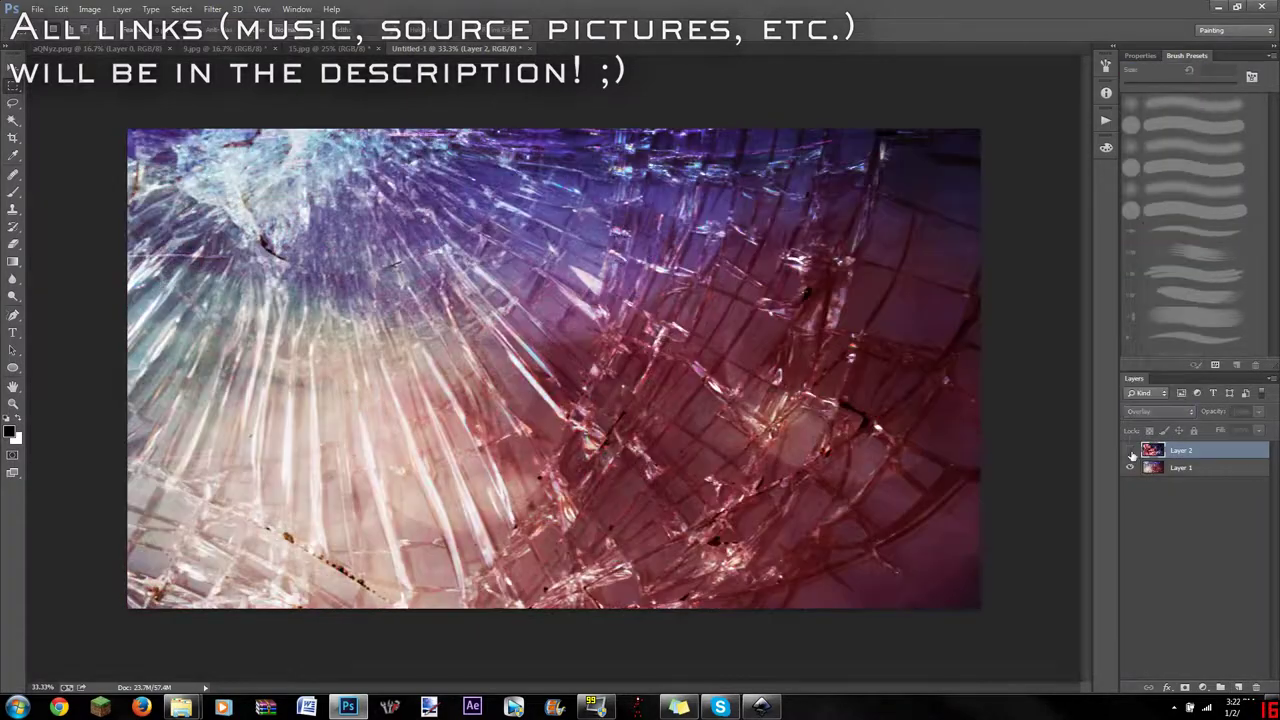
mouse_move(1180, 467)
mouse_down()
mouse_move(1183, 443)
mouse_move(1181, 484)
mouse_up()
key(shift+alt+o)
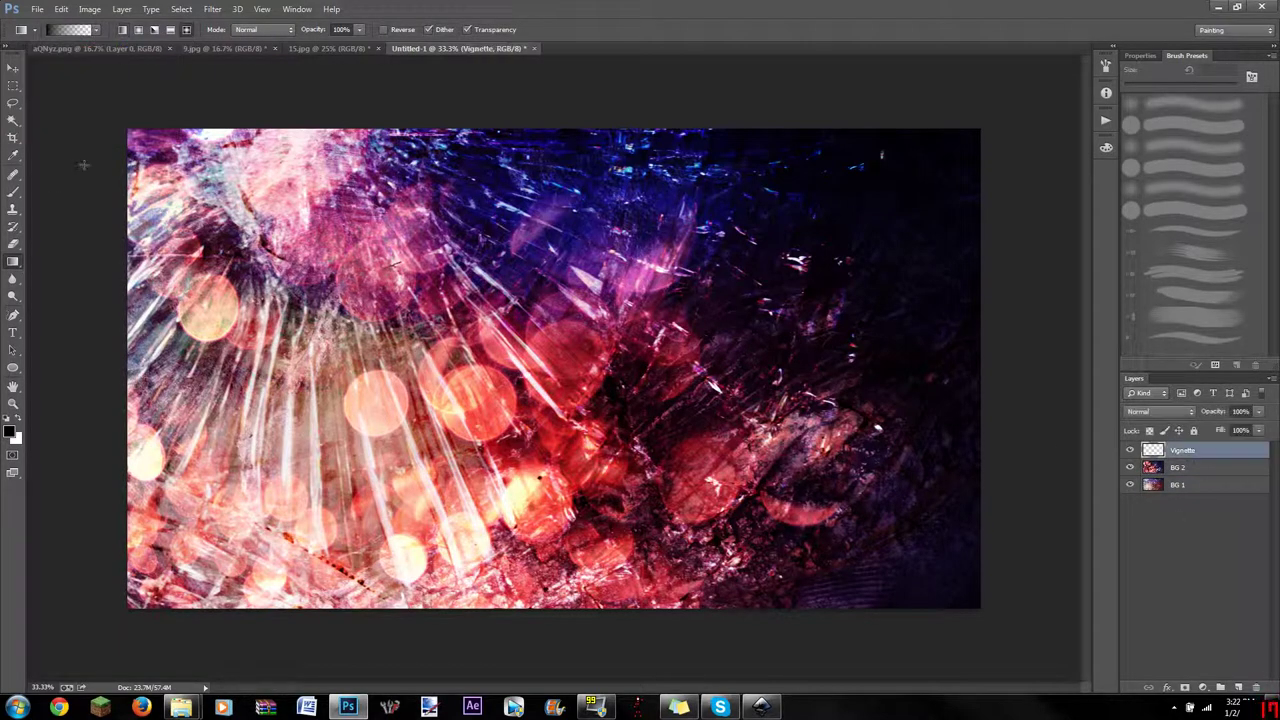
Step: Draw a black-to-transparent gradient on the Vignette layer to darken the edges
click(95, 29)
click(569, 86)
drag(1071, 73, 1071, 73)
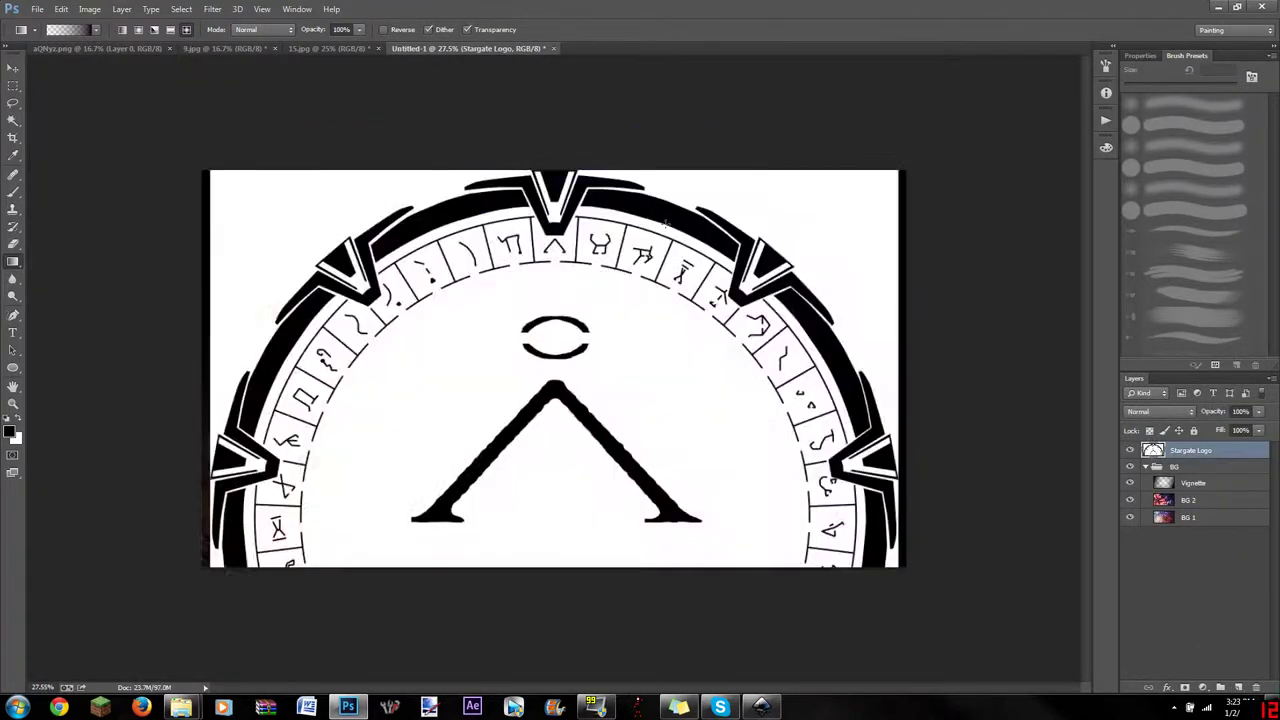
Step: Resize the pasted Stargate logo with Free Transform and commit it
click(61, 9)
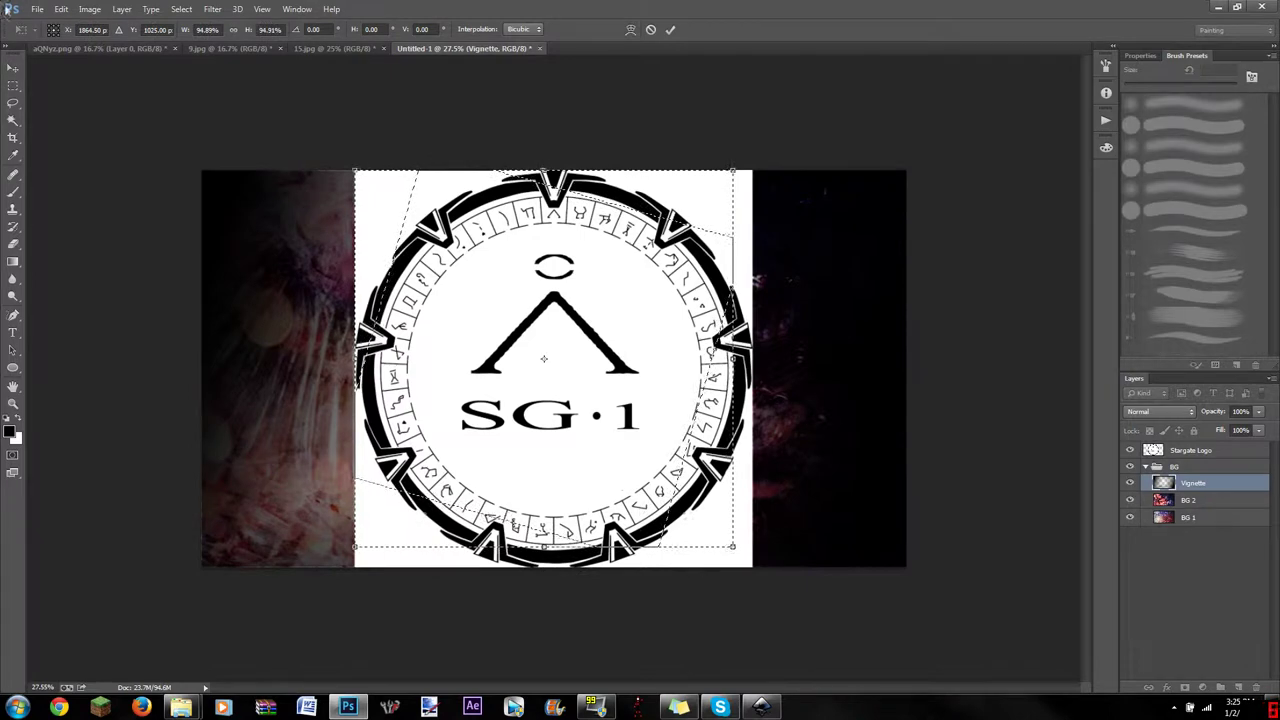
key(Return)
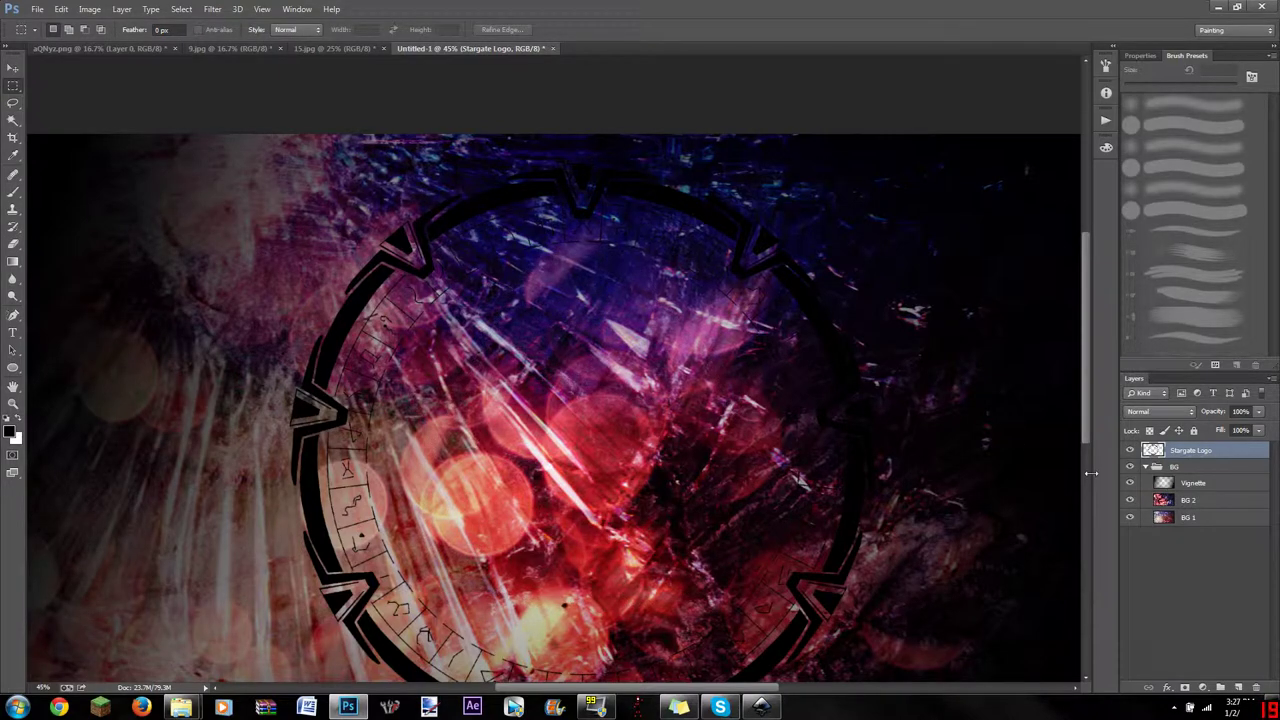
Step: Invert the logo to white and add a layer filled with solid black
click(89, 9)
key(ctrl+i)
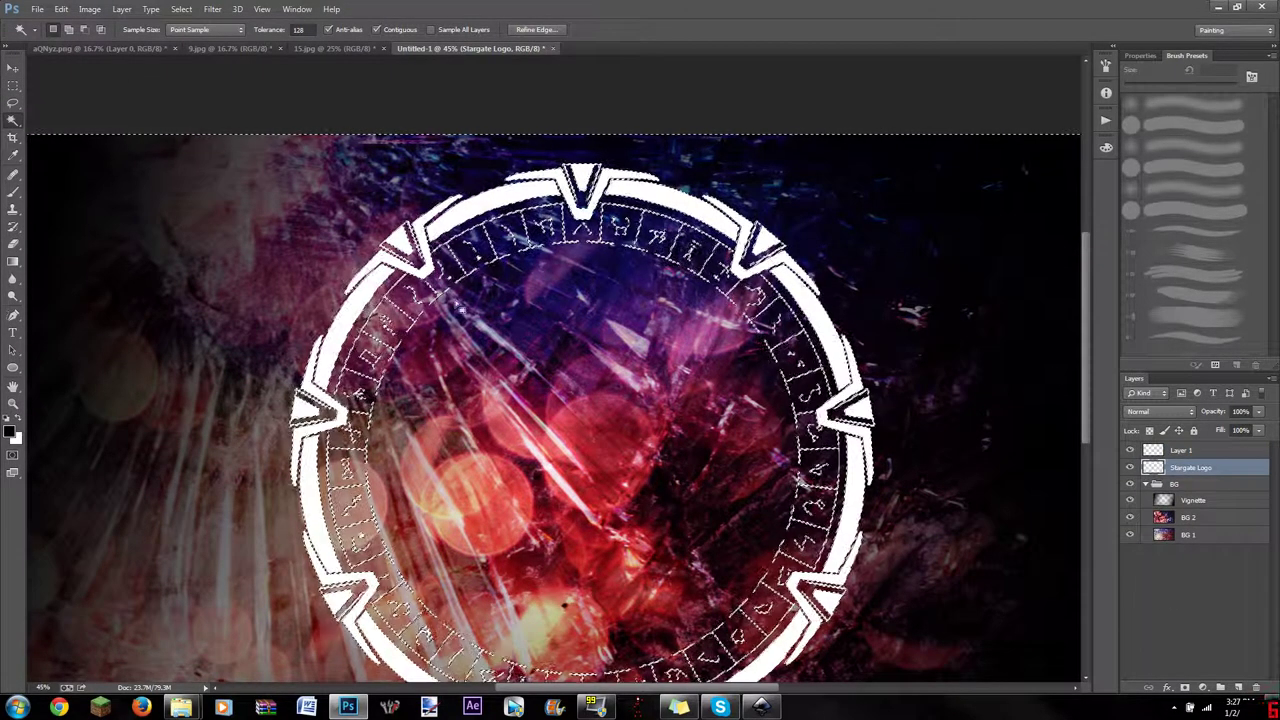
click(418, 494)
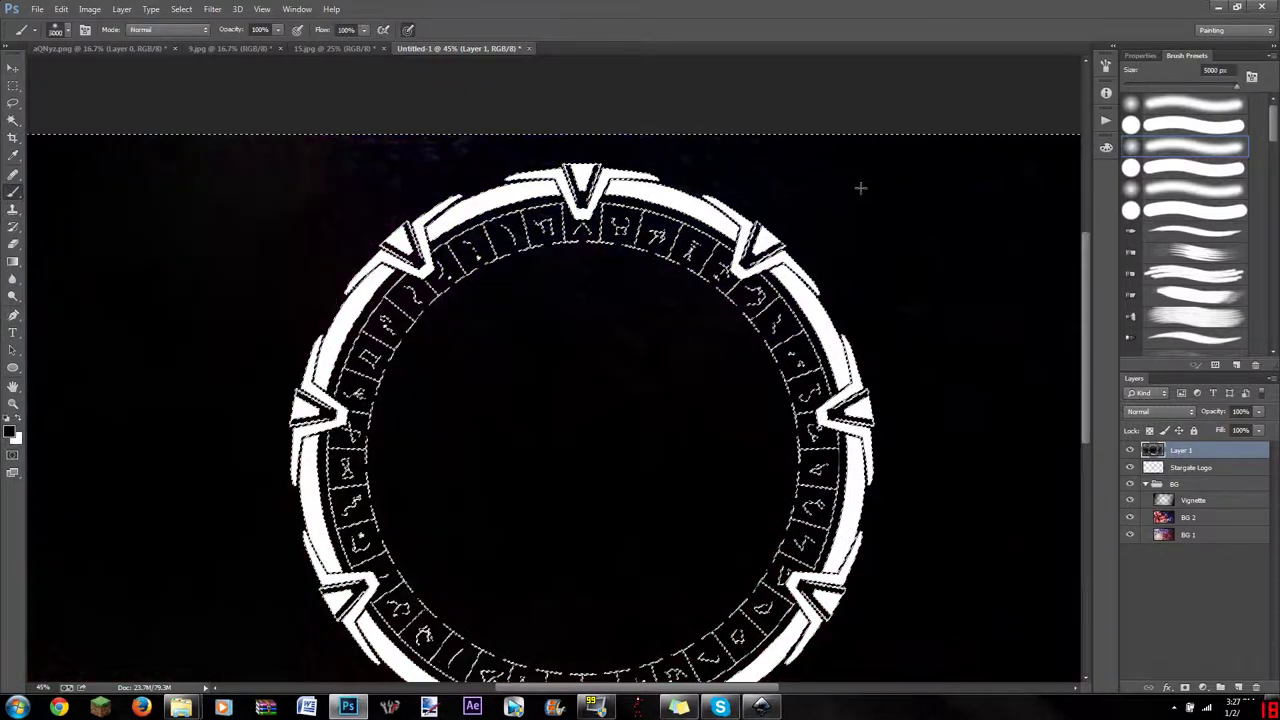
key(ctrl+0)
scroll(655, 360, down, 2)
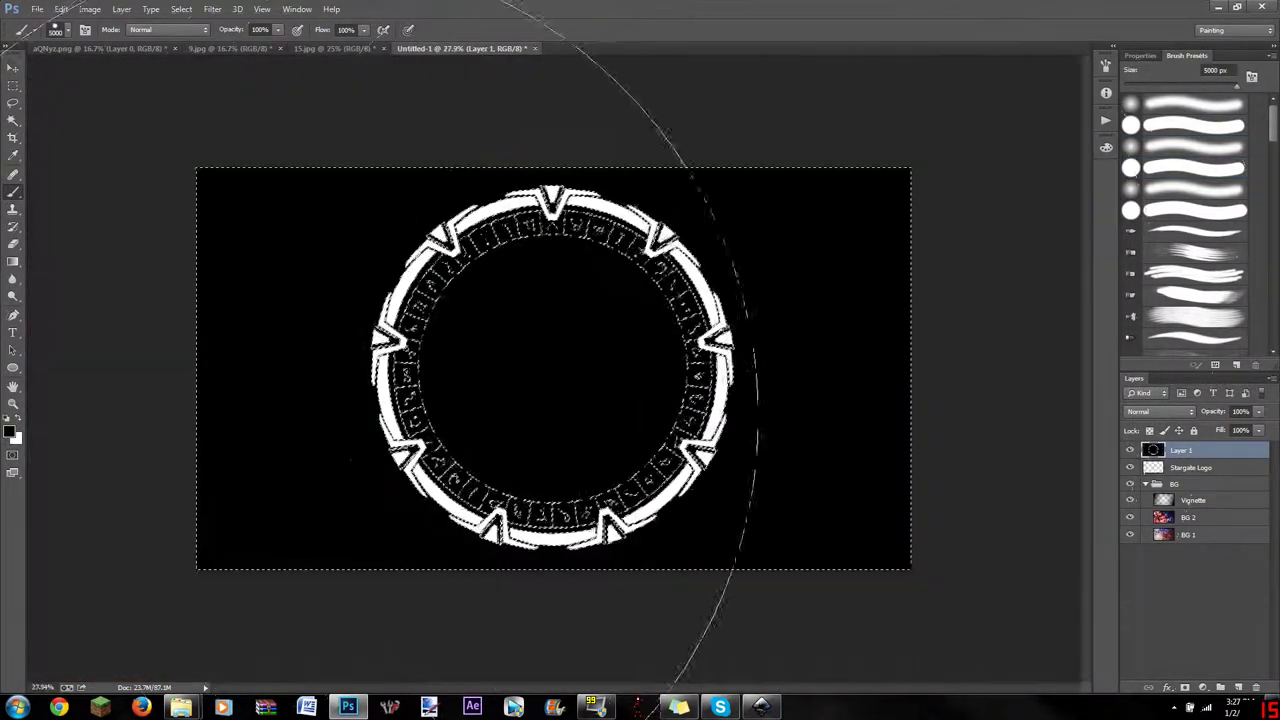
key(m)
scroll(608, 246, up, 4)
scroll(608, 246, down, 2)
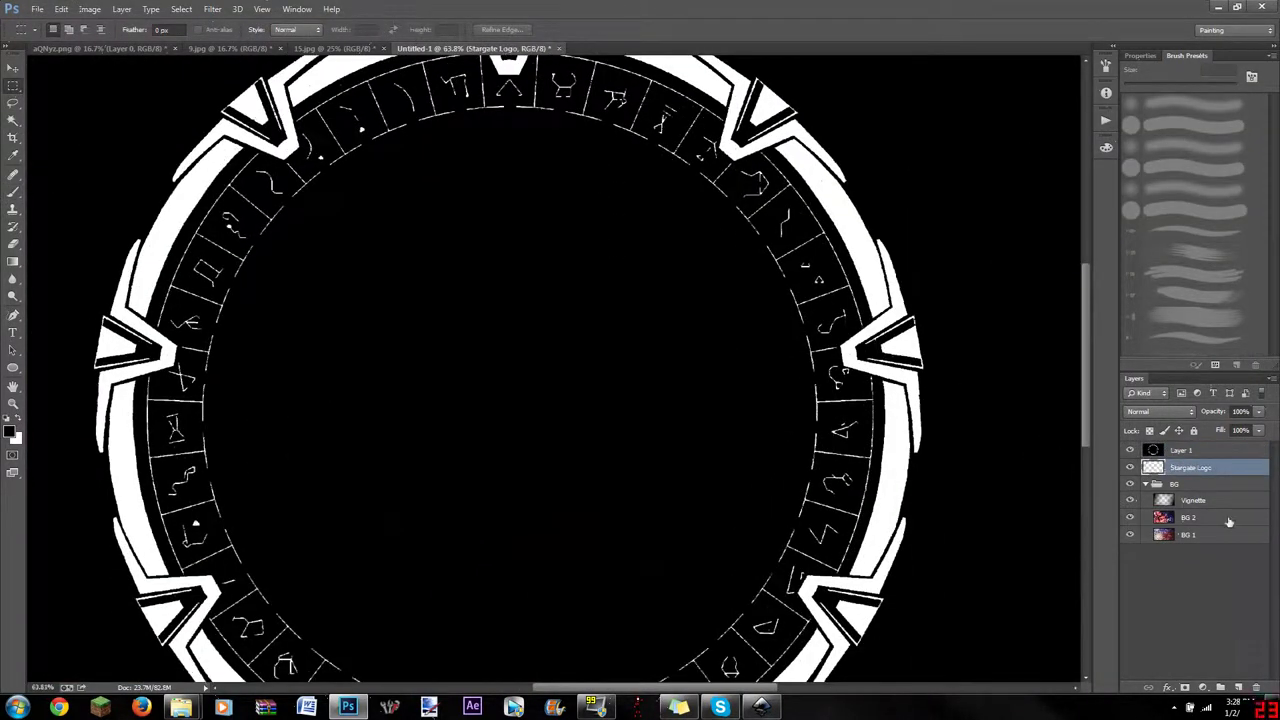
Step: Open another texture image and paste it into the wallpaper as a new layer
click(335, 48)
click(37, 9)
click(50, 34)
double_click(175, 220)
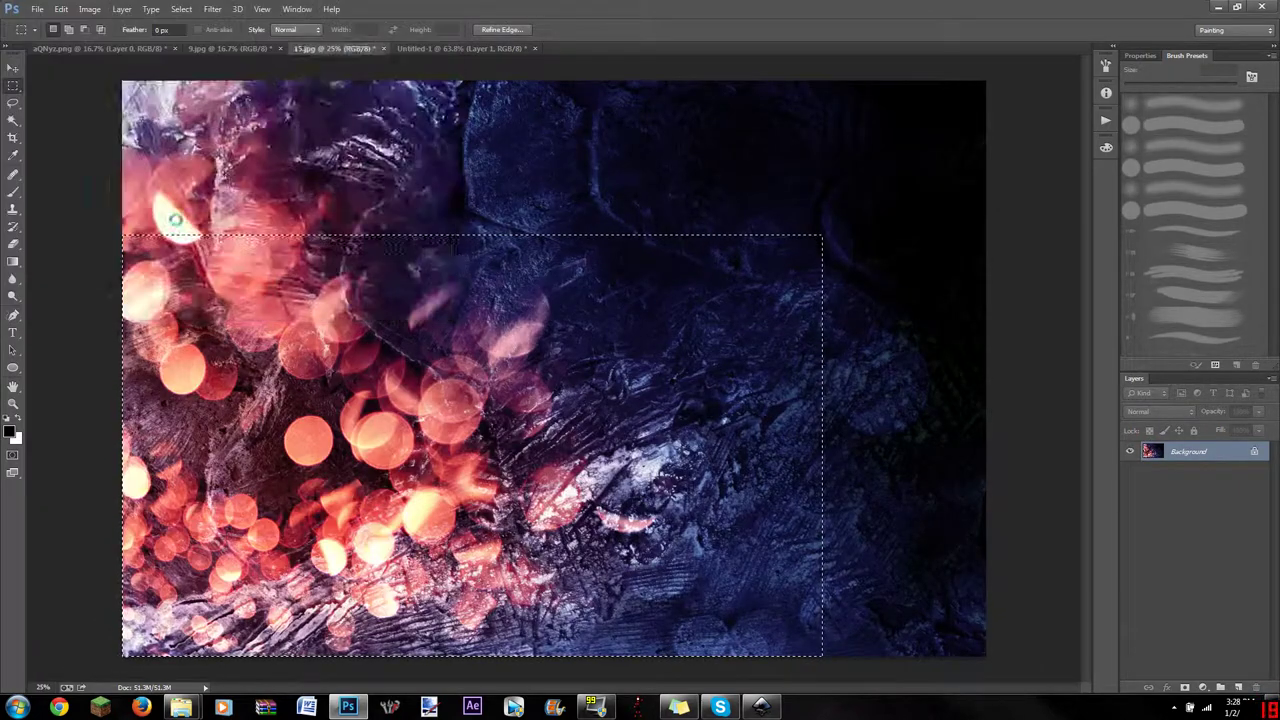
key(ctrl+shift+Tab)
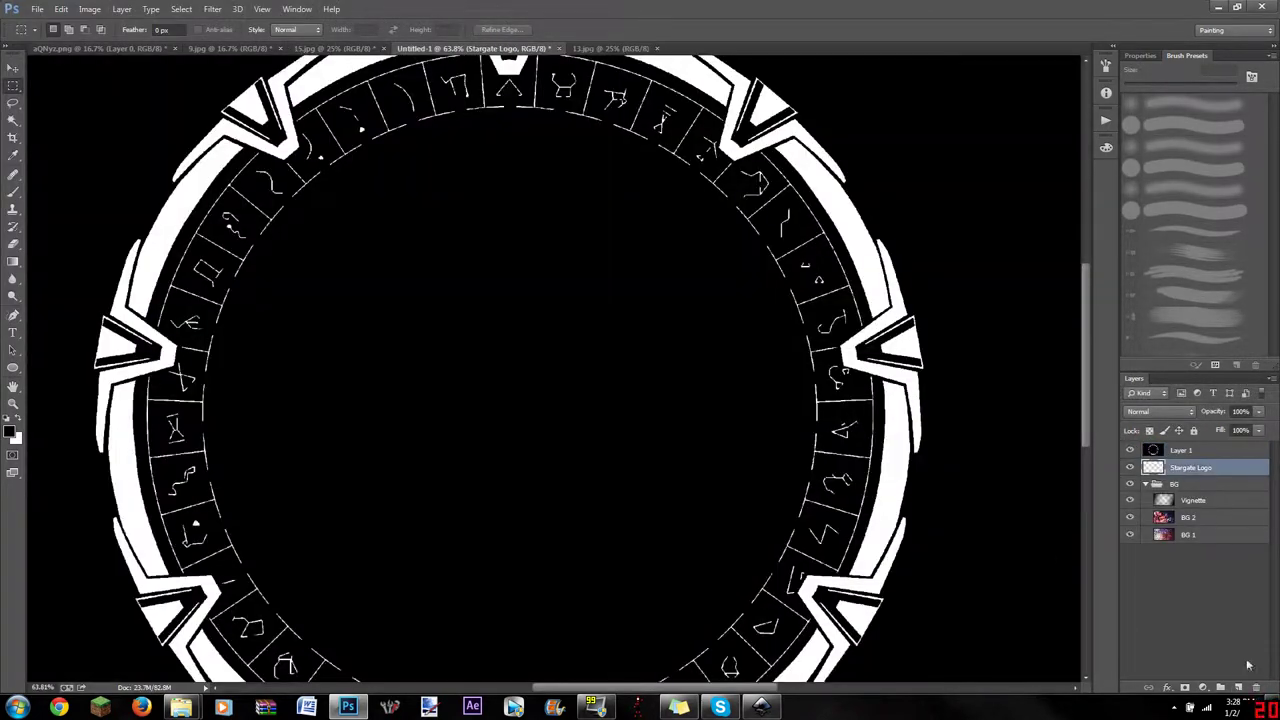
key(ctrl+0)
key(ctrl+v)
Step: Magic-wand select the ring shape and copy the textured ring to Layer 3
key(w)
key(alt+bracketright)
click(583, 352)
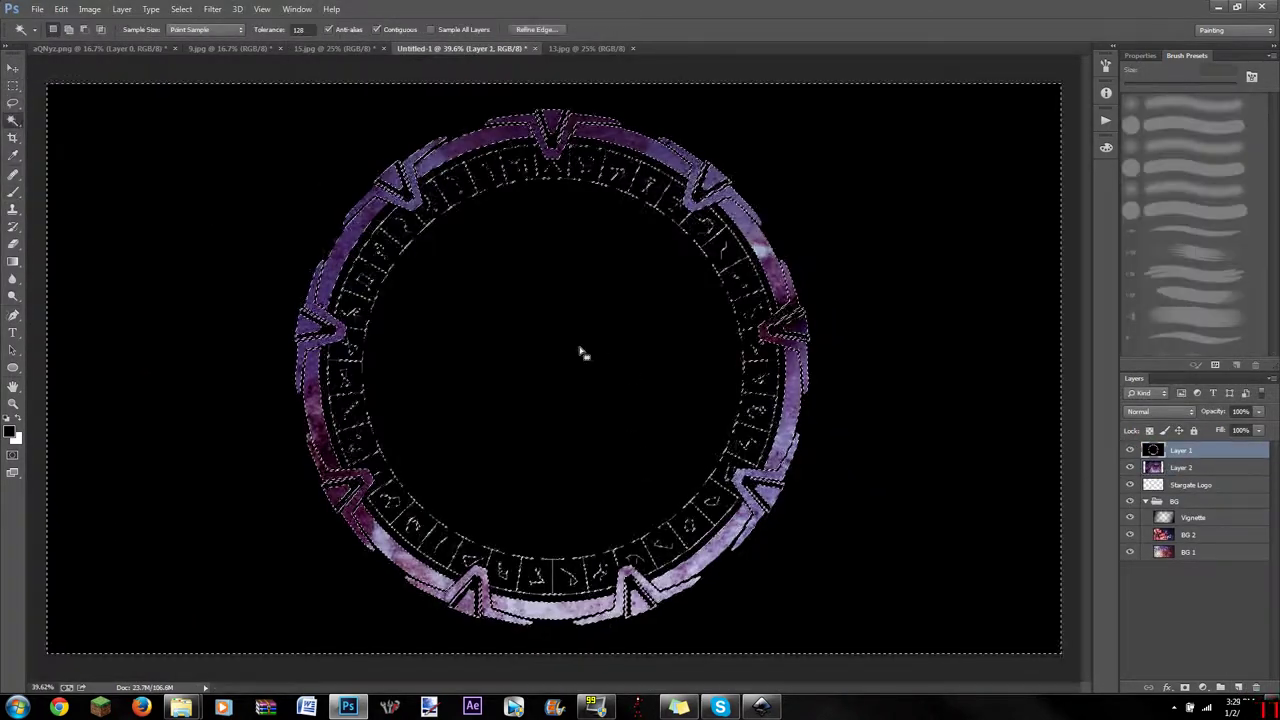
click(89, 9)
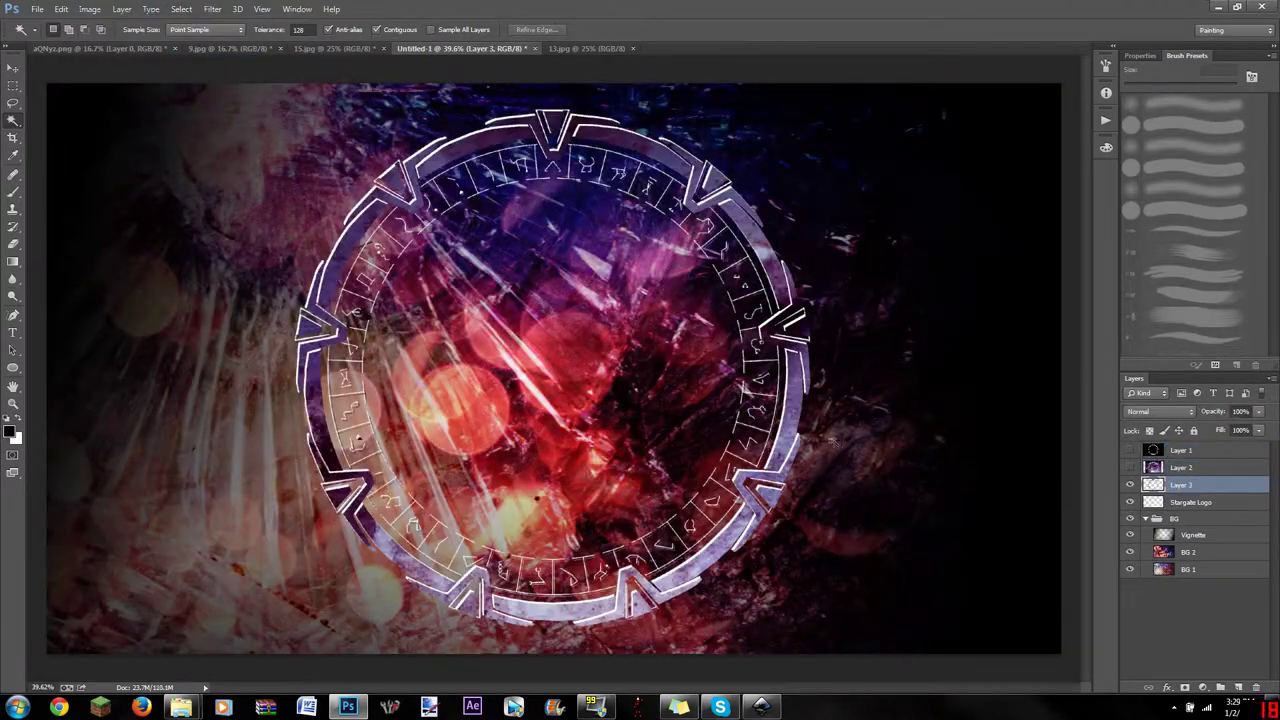
scroll(470, 375, up, 2)
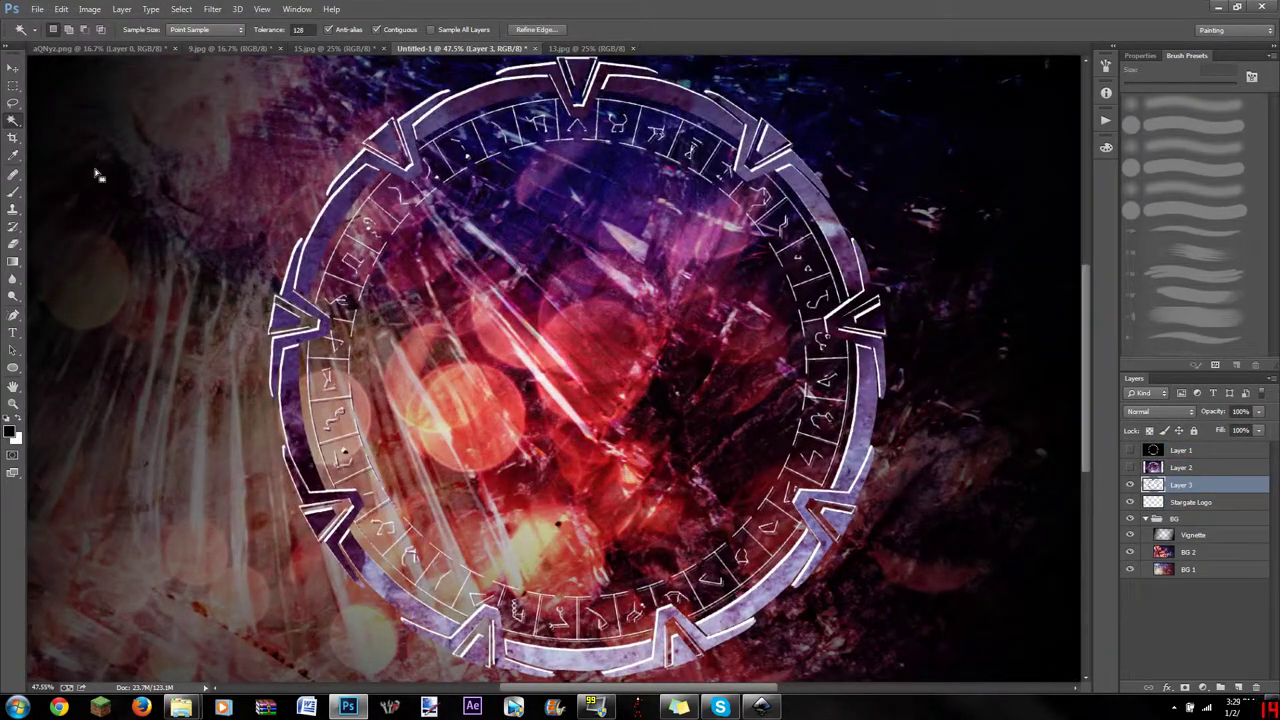
scroll(313, 282, up, 10)
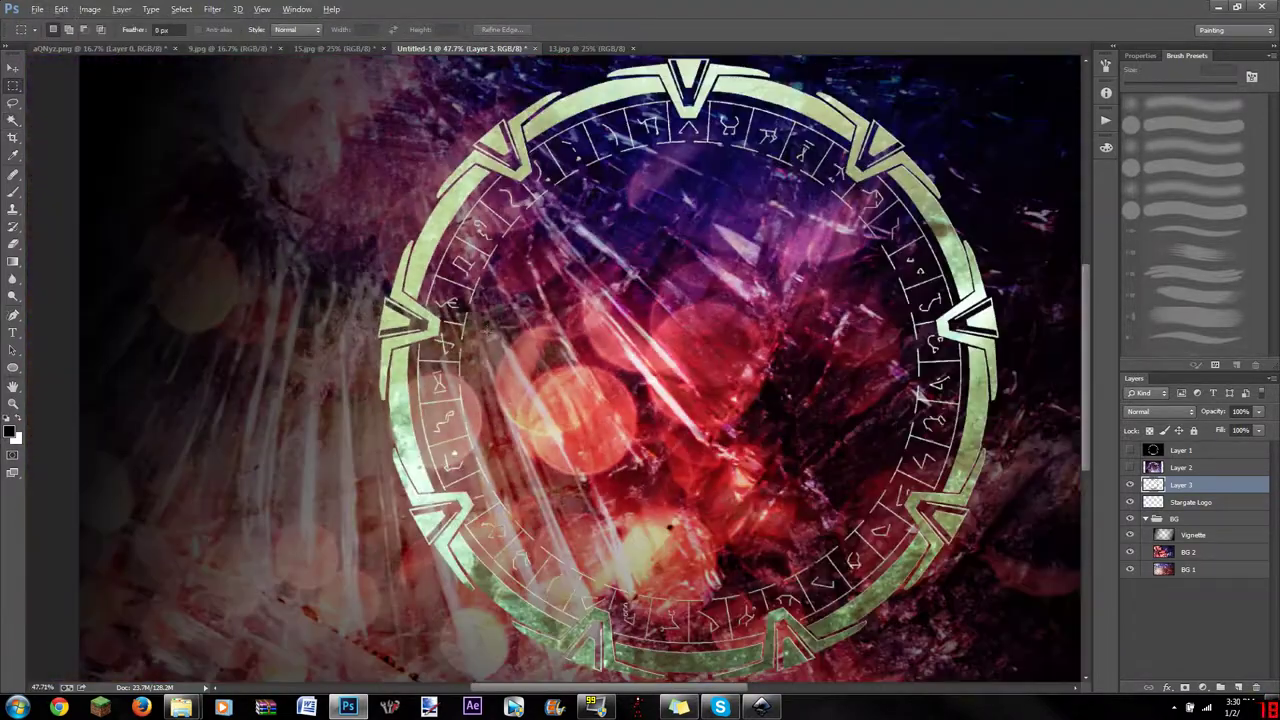
Step: Convert the textured ring to black and white and invert it to bright silver
click(89, 9)
click(265, 128)
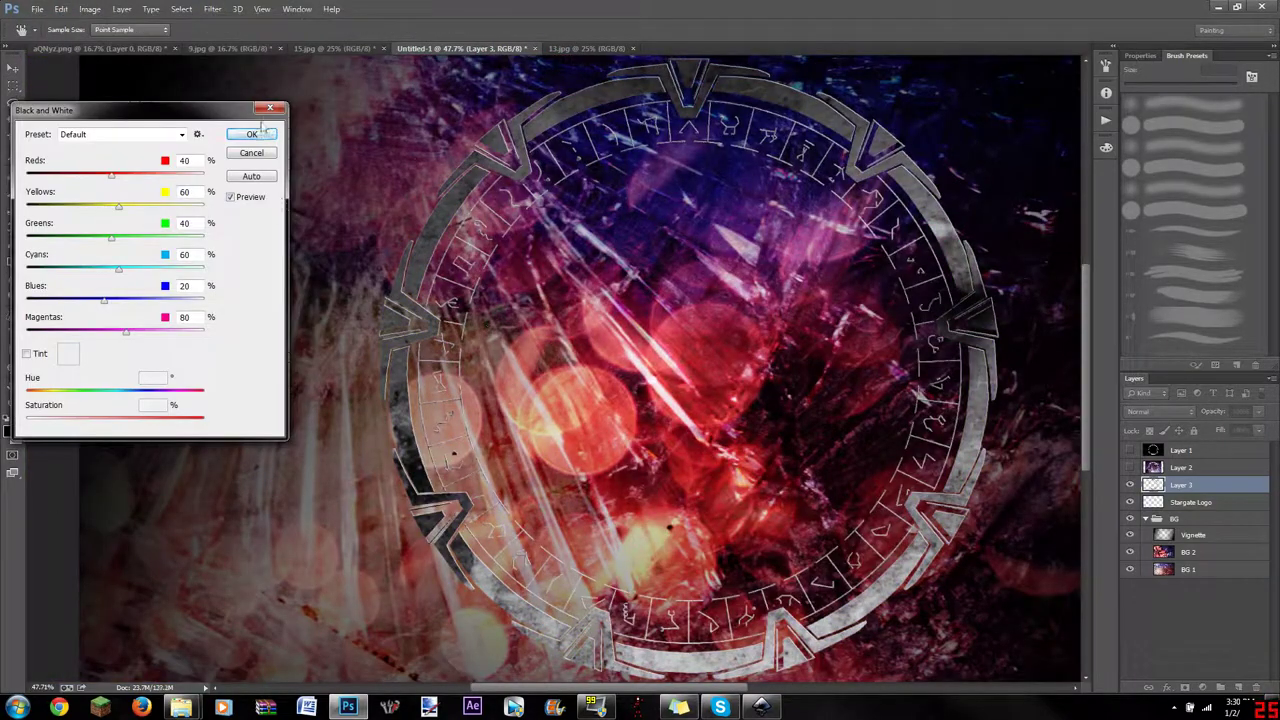
click(252, 134)
click(89, 9)
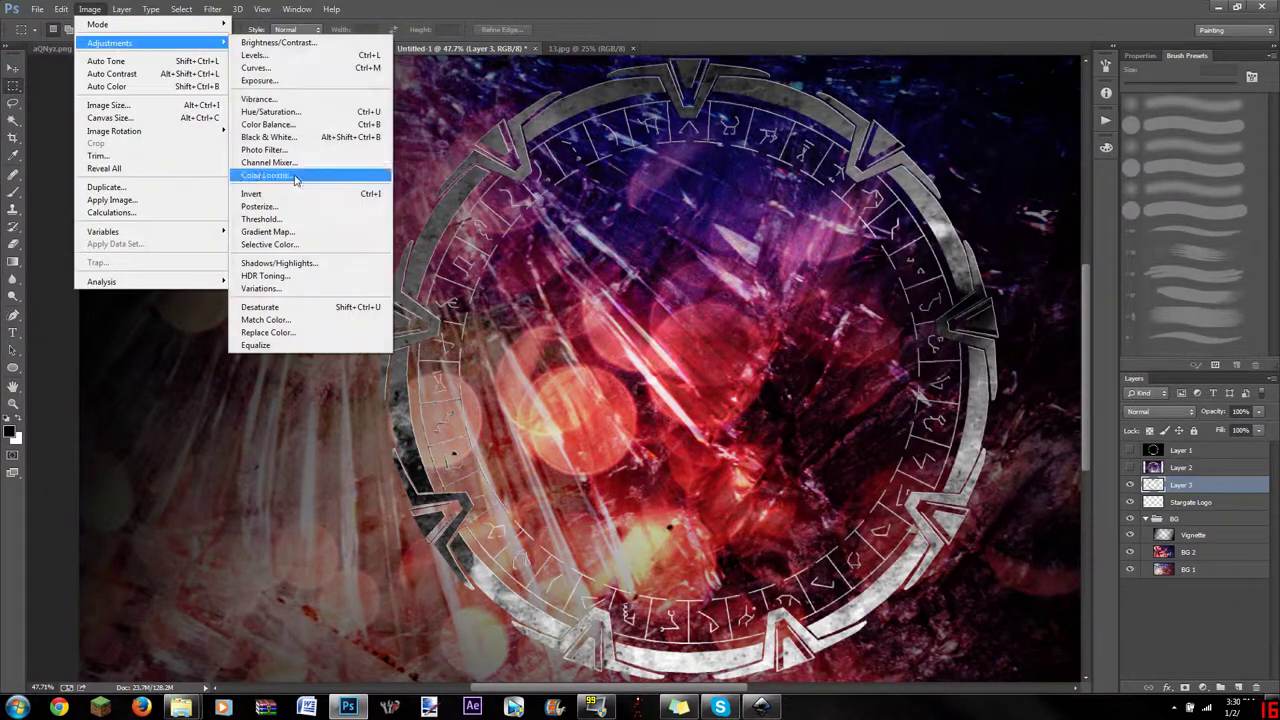
click(290, 190)
click(121, 9)
key(Escape)
Step: Hide the textured ring layer and delete the leftover Layer 3
click(1130, 484)
click(1200, 502)
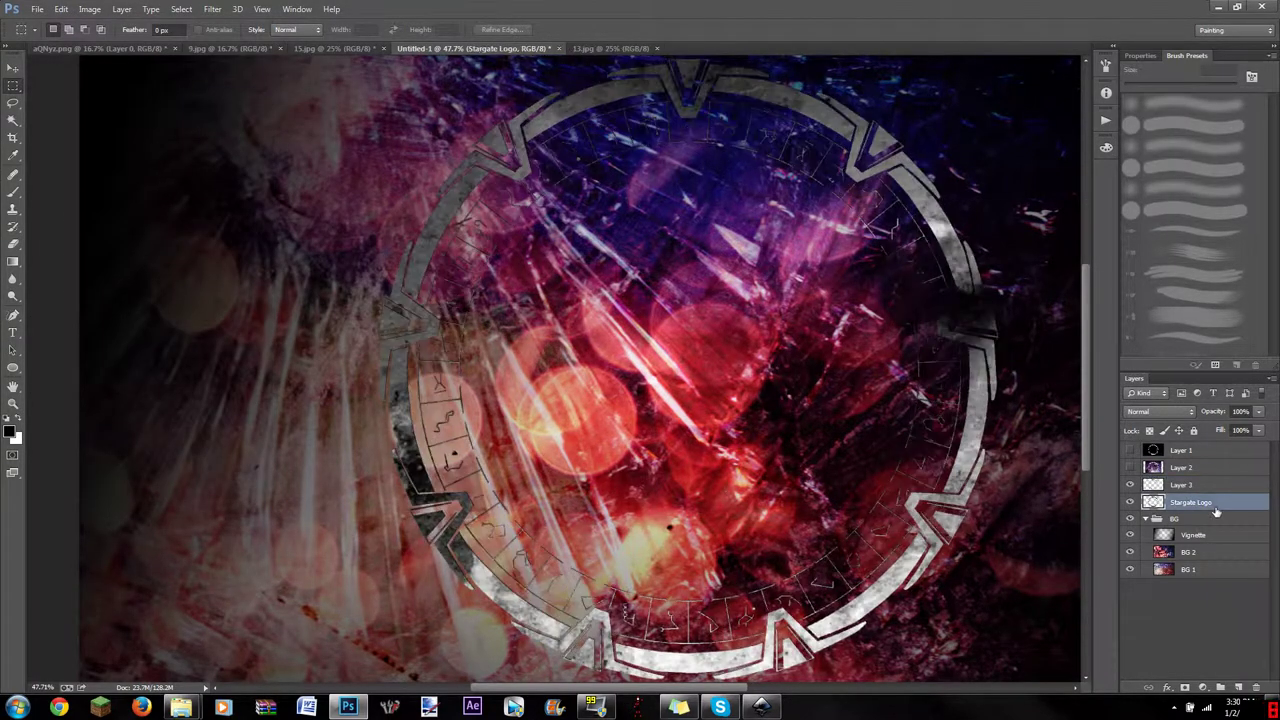
click(1256, 688)
click(611, 257)
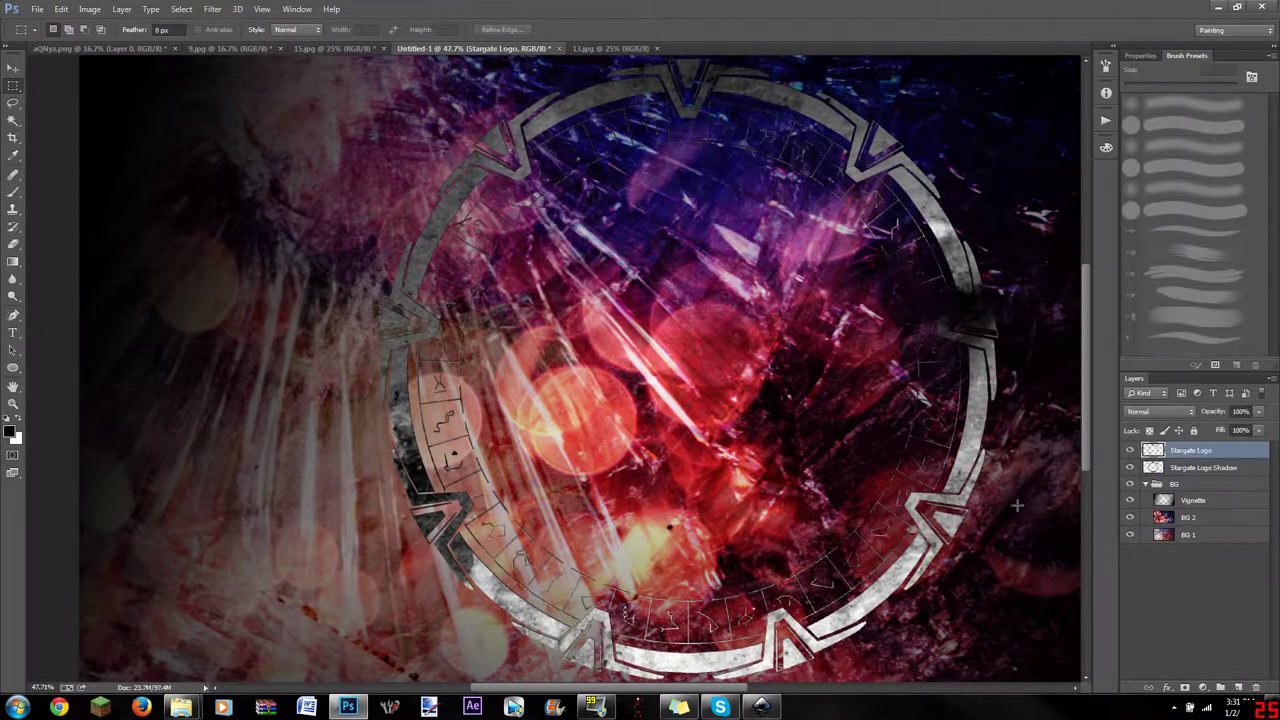
Step: Apply a Gaussian Blur to the Stargate Logo Shadow layer
click(1203, 467)
click(212, 9)
click(440, 232)
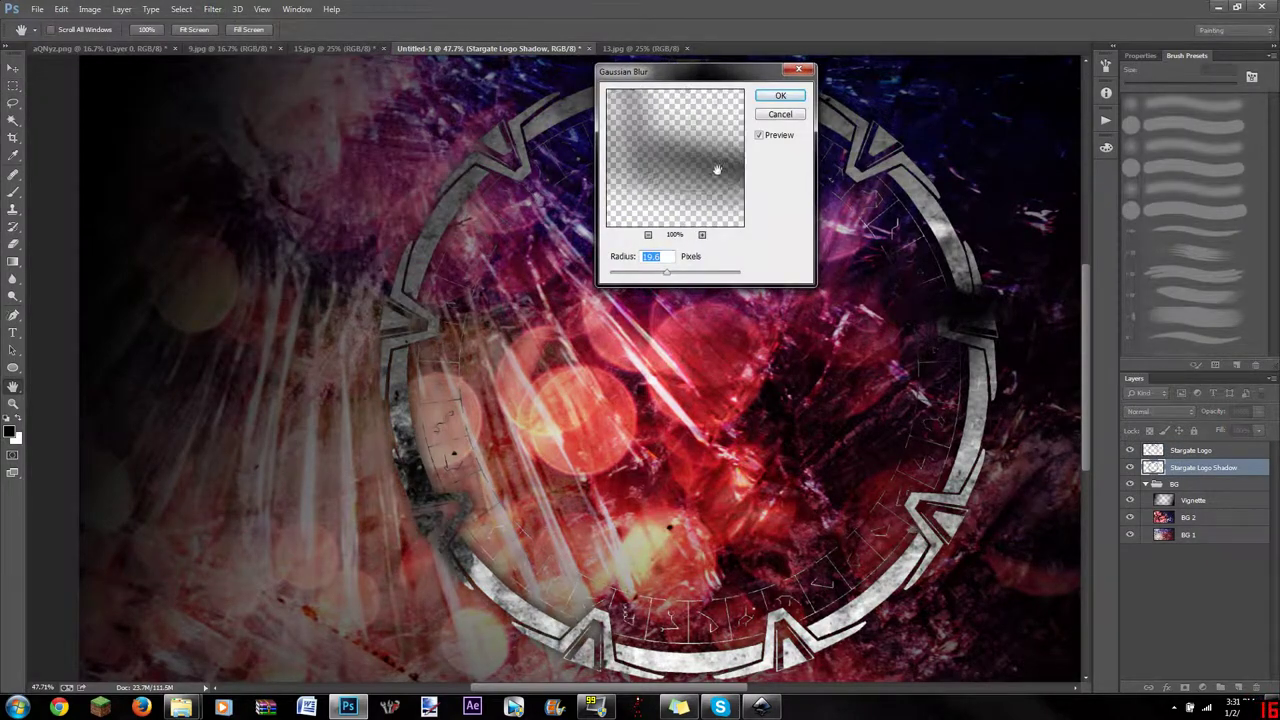
key(Return)
Step: Select a chevron triangle on the Stargate Logo ring with the Magic Wand
click(14, 119)
click(1190, 450)
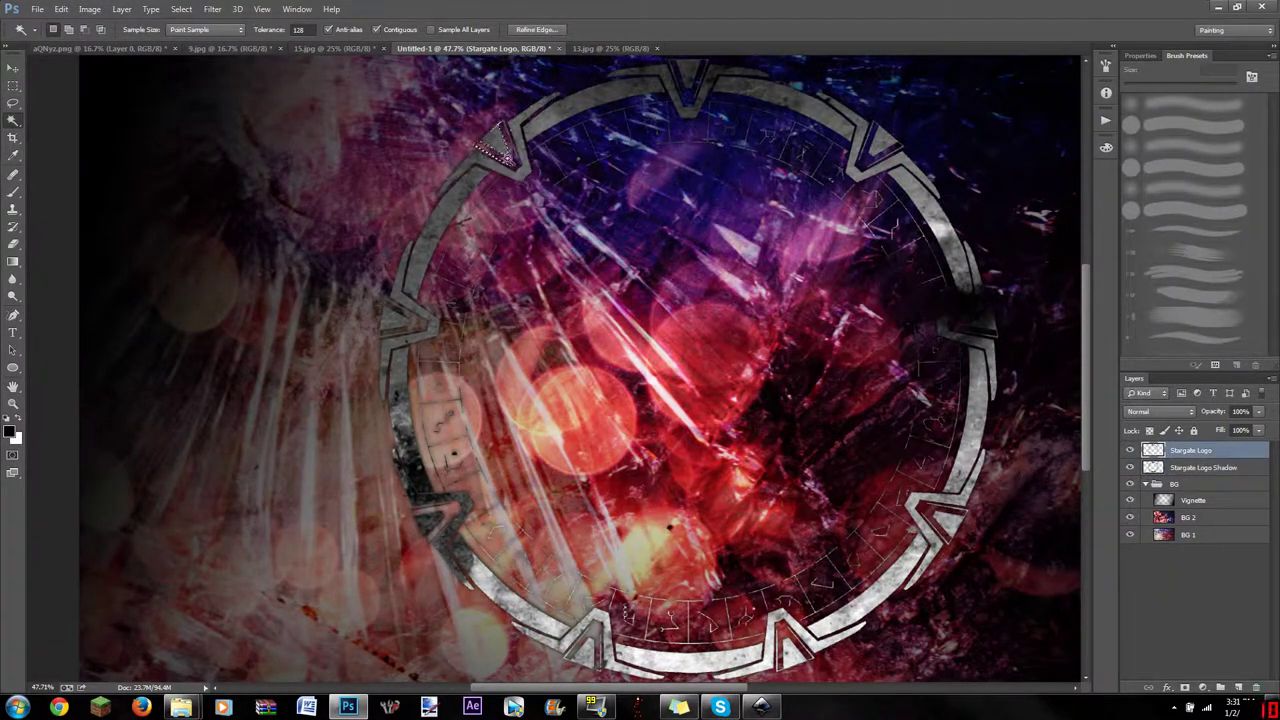
scroll(517, 130, up, 3)
click(470, 165)
Step: Add the remaining chevron triangles around the ring to the Magic Wand selection
drag(470, 165, 272, 543)
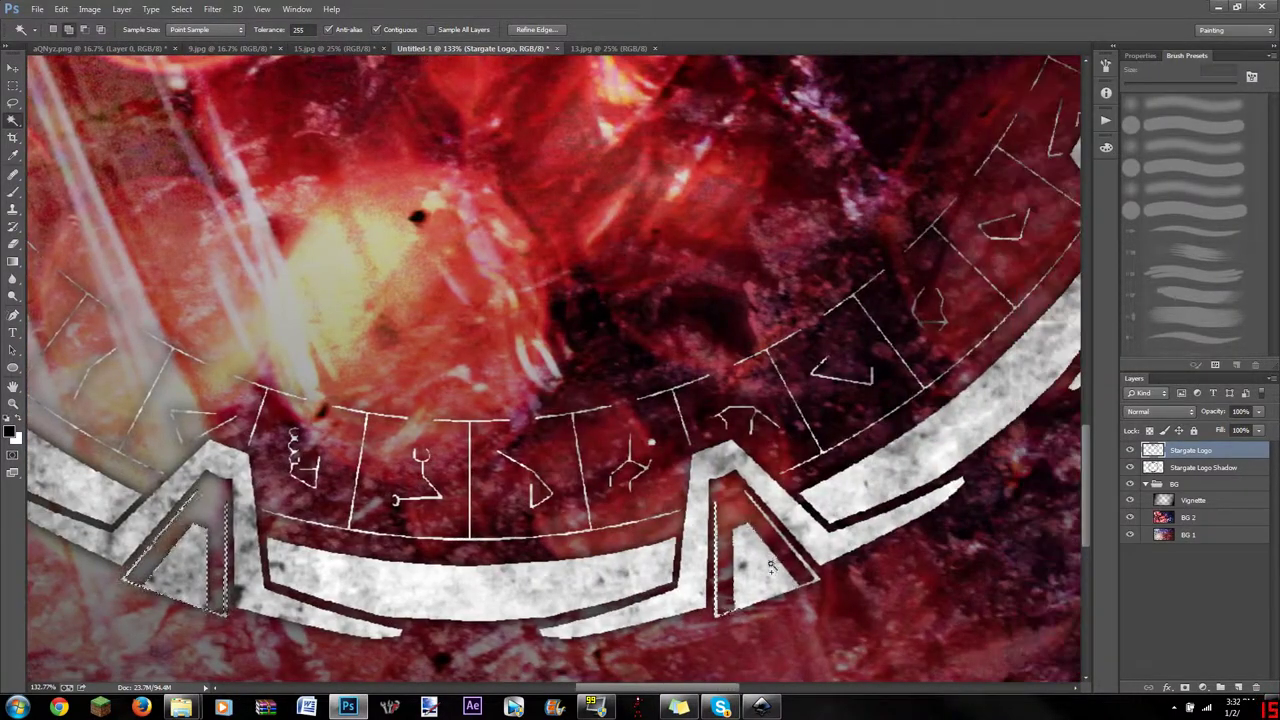
mouse_move(616, 505)
mouse_down()
mouse_move(706, 505)
mouse_move(535, 145)
mouse_up()
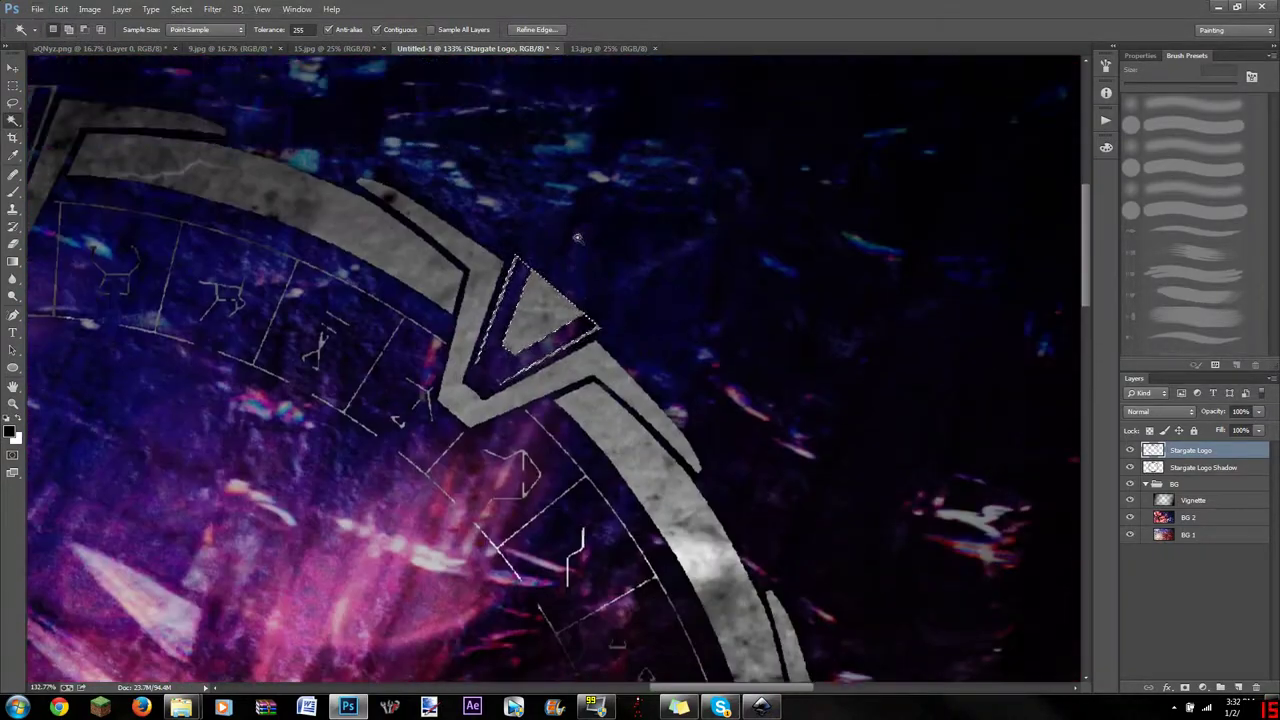
drag(485, 168, 640, 420)
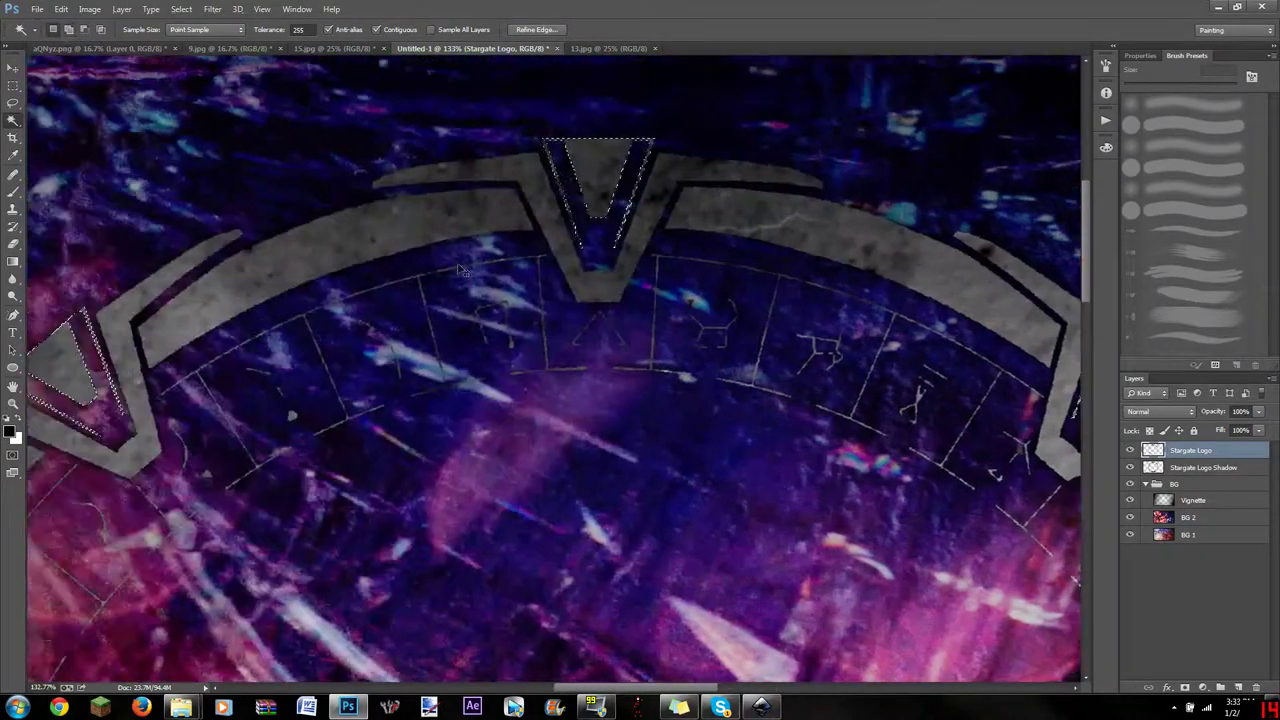
key(ctrl+0)
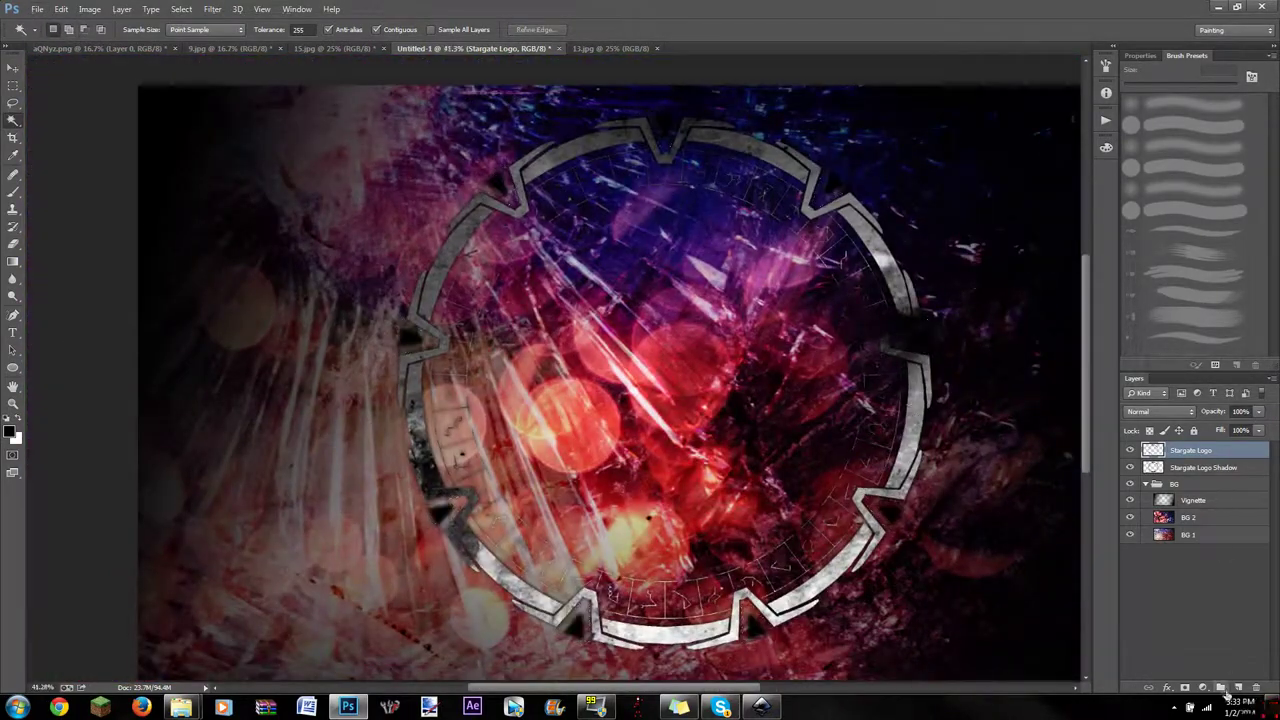
drag(207, 173, 445, 378)
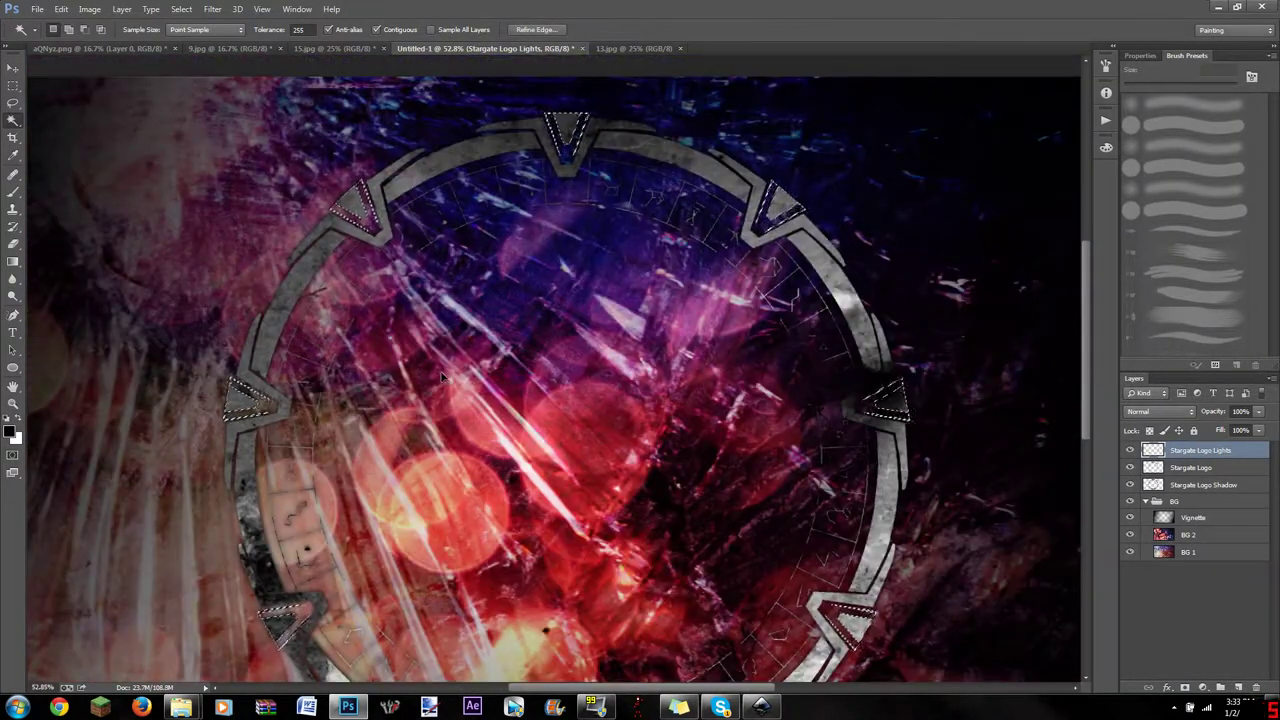
drag(340, 495, 322, 597)
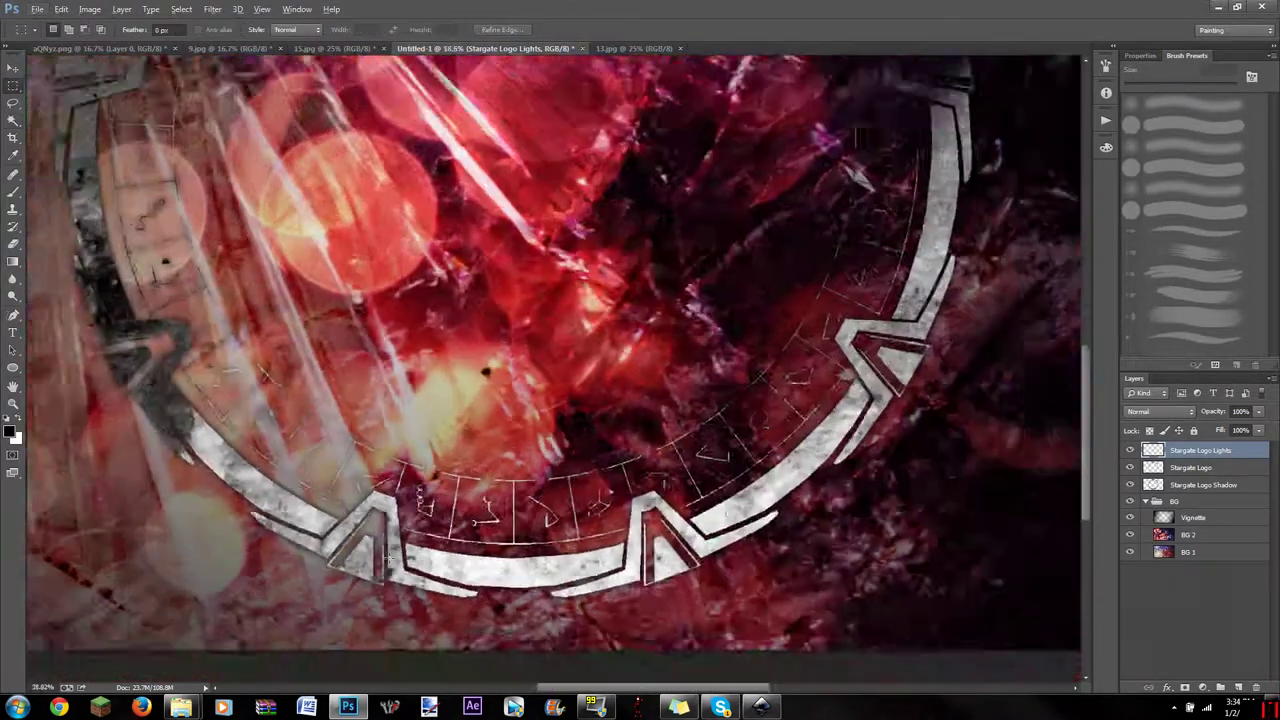
Step: Brighten the chevron lights with a Brightness/Contrast adjustment
click(181, 9)
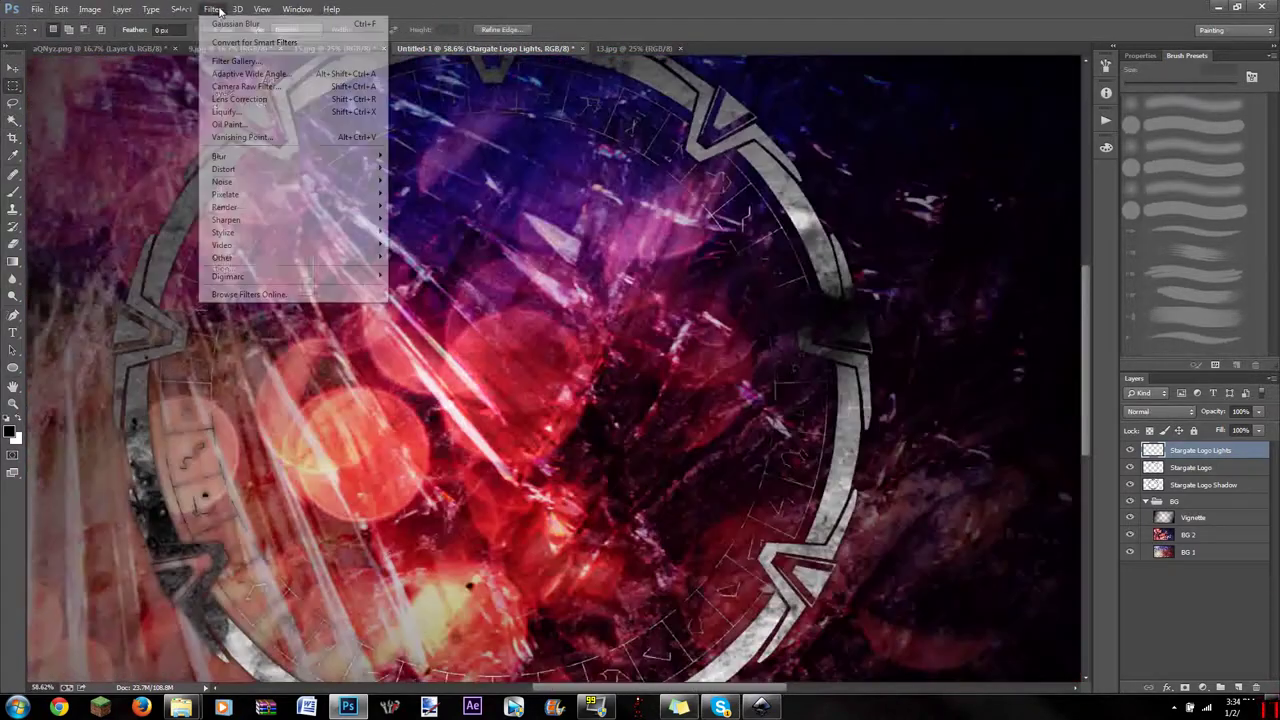
click(117, 9)
click(280, 37)
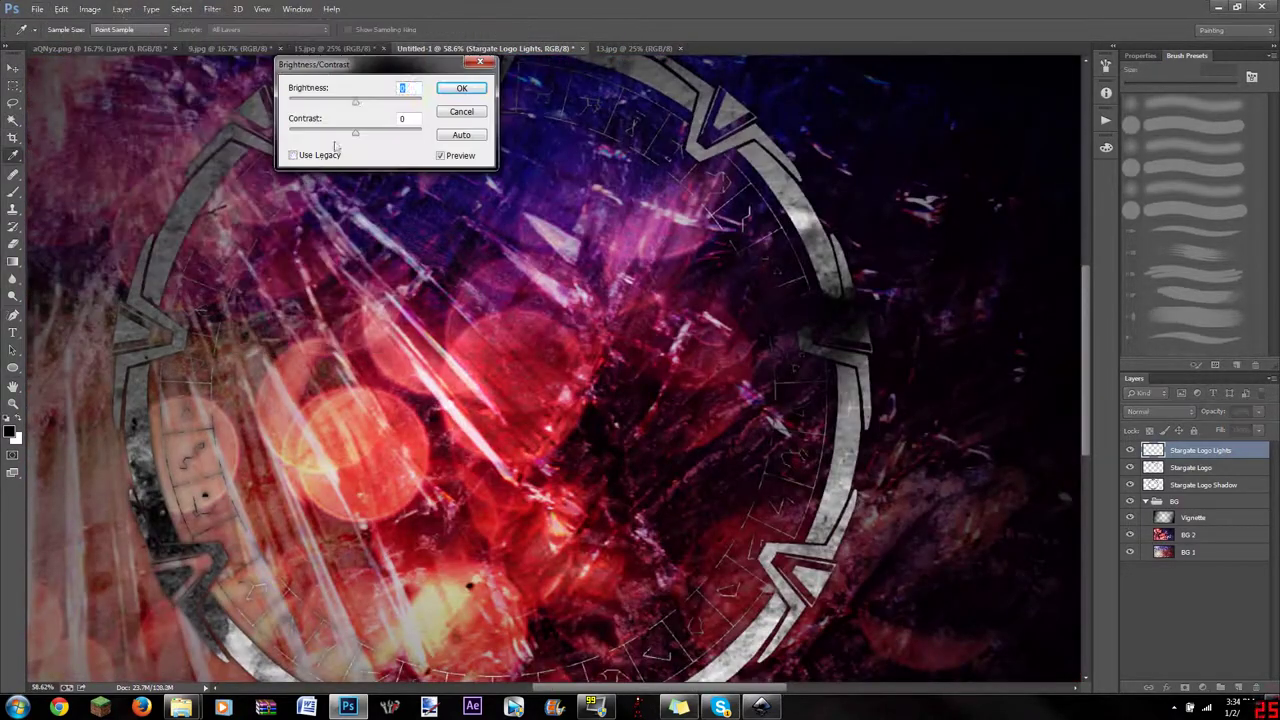
click(462, 88)
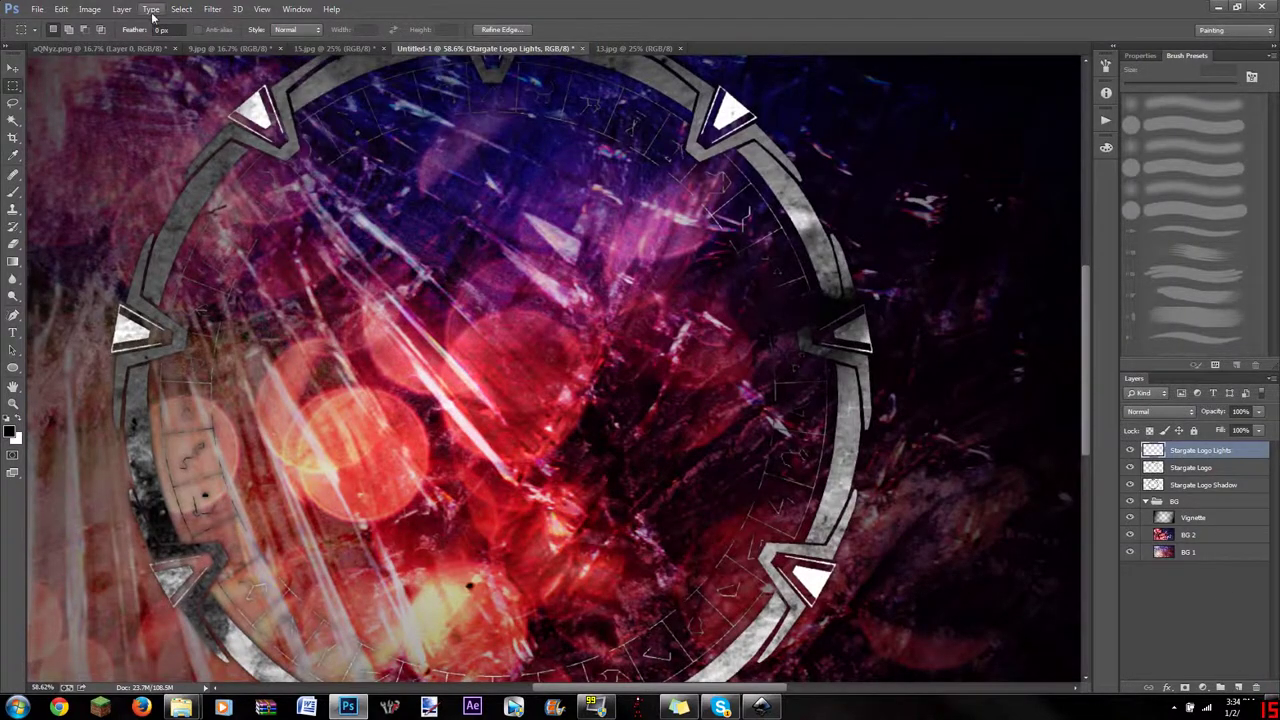
Step: Magic-wand select all the chevron lights on the ring
click(121, 9)
key(Escape)
click(181, 9)
click(200, 58)
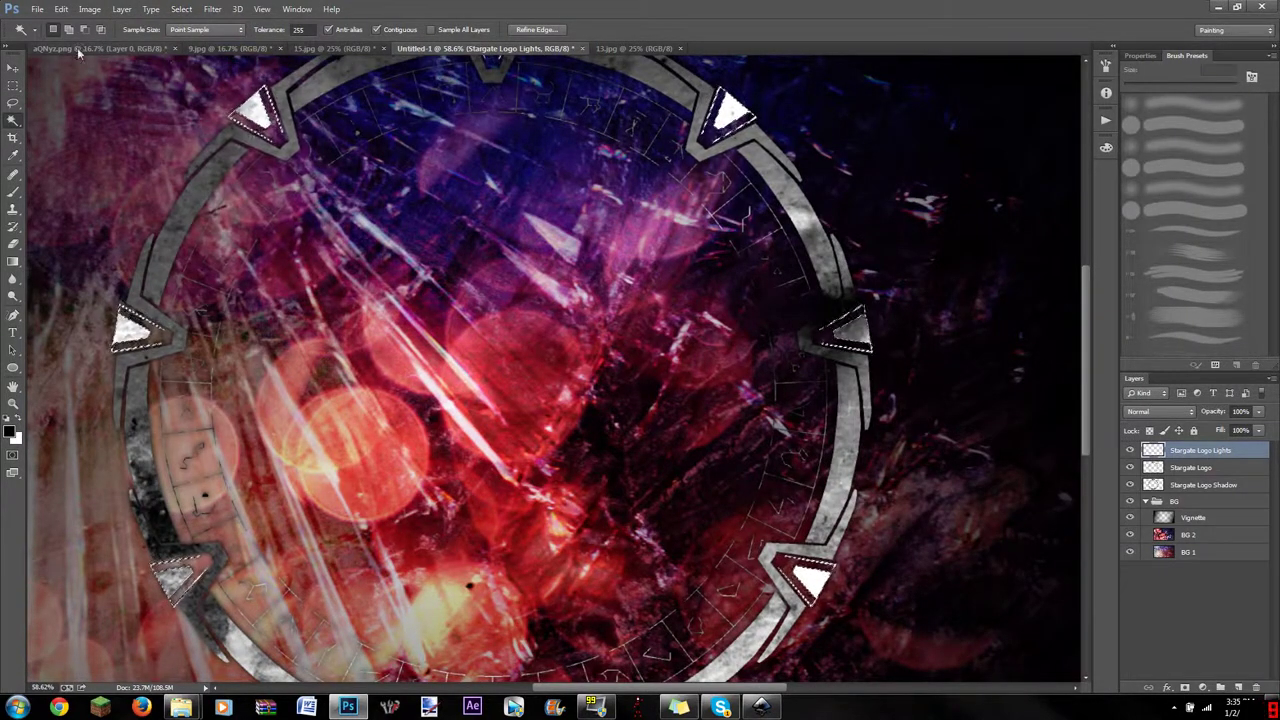
click(212, 9)
Step: Set foreground red and background yellow, then fill the chevrons with a red-to-yellow gradient
click(13, 155)
click(10, 430)
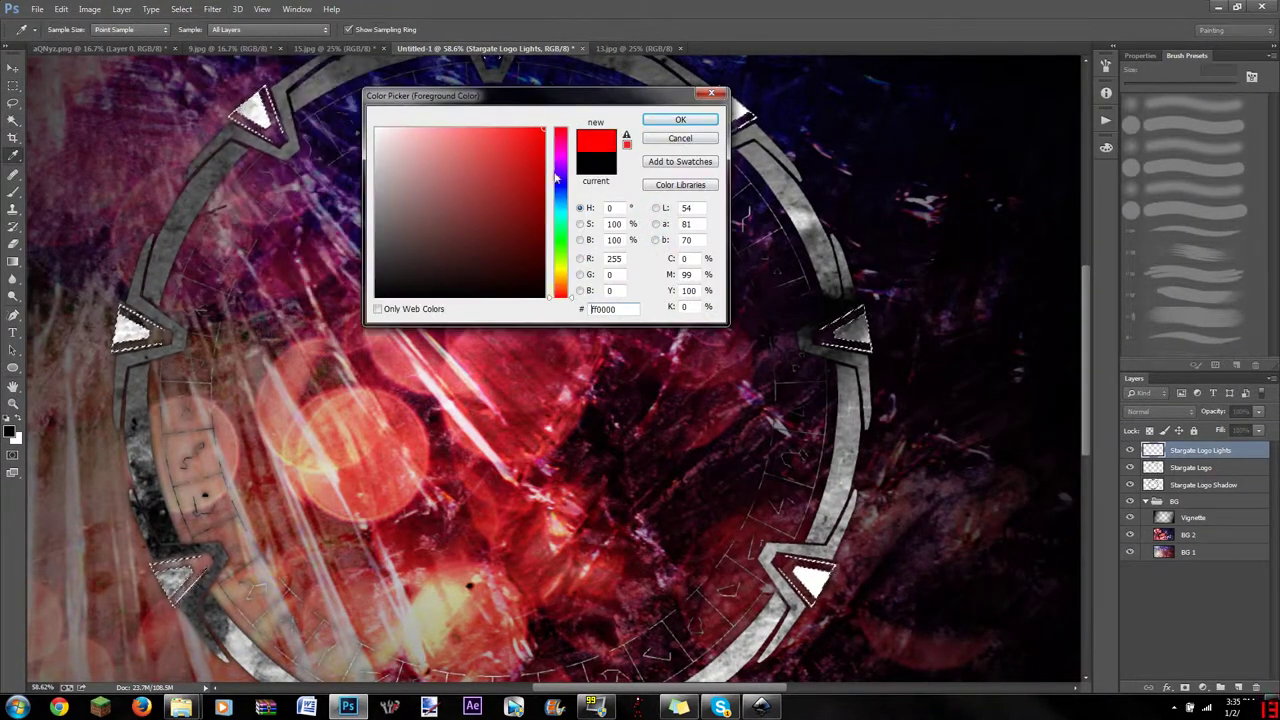
click(597, 170)
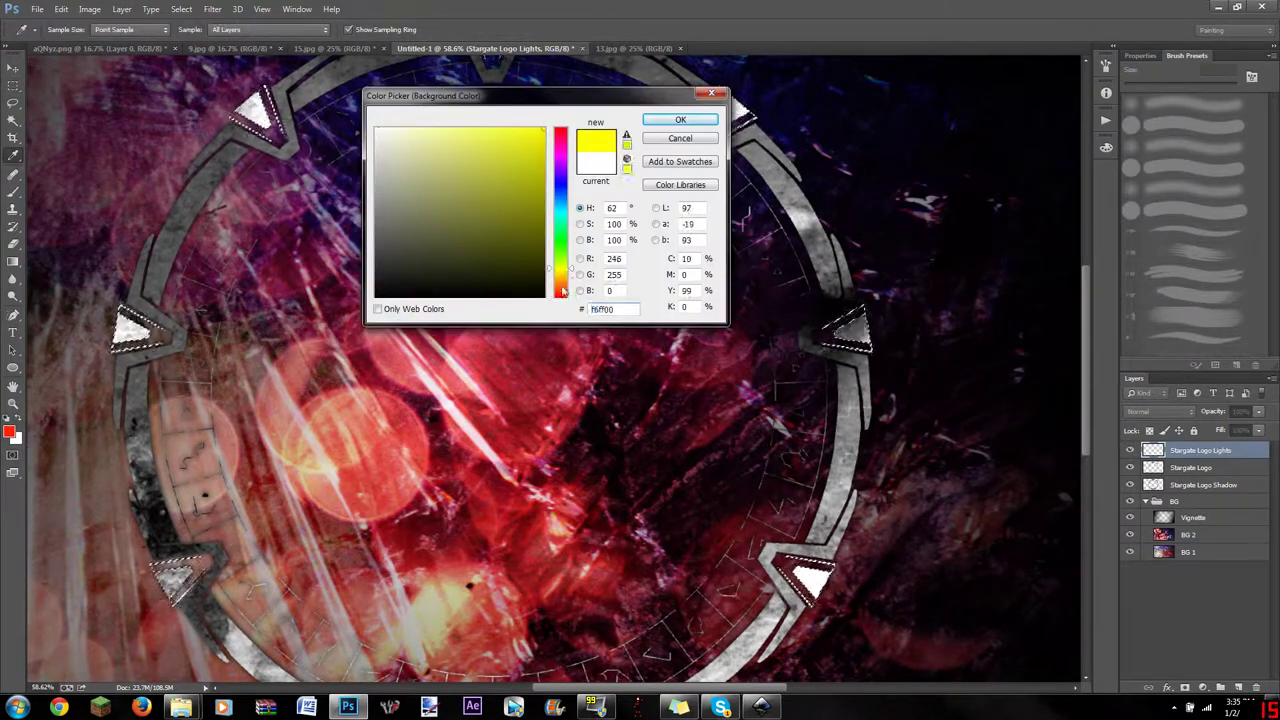
click(336, 101)
click(565, 85)
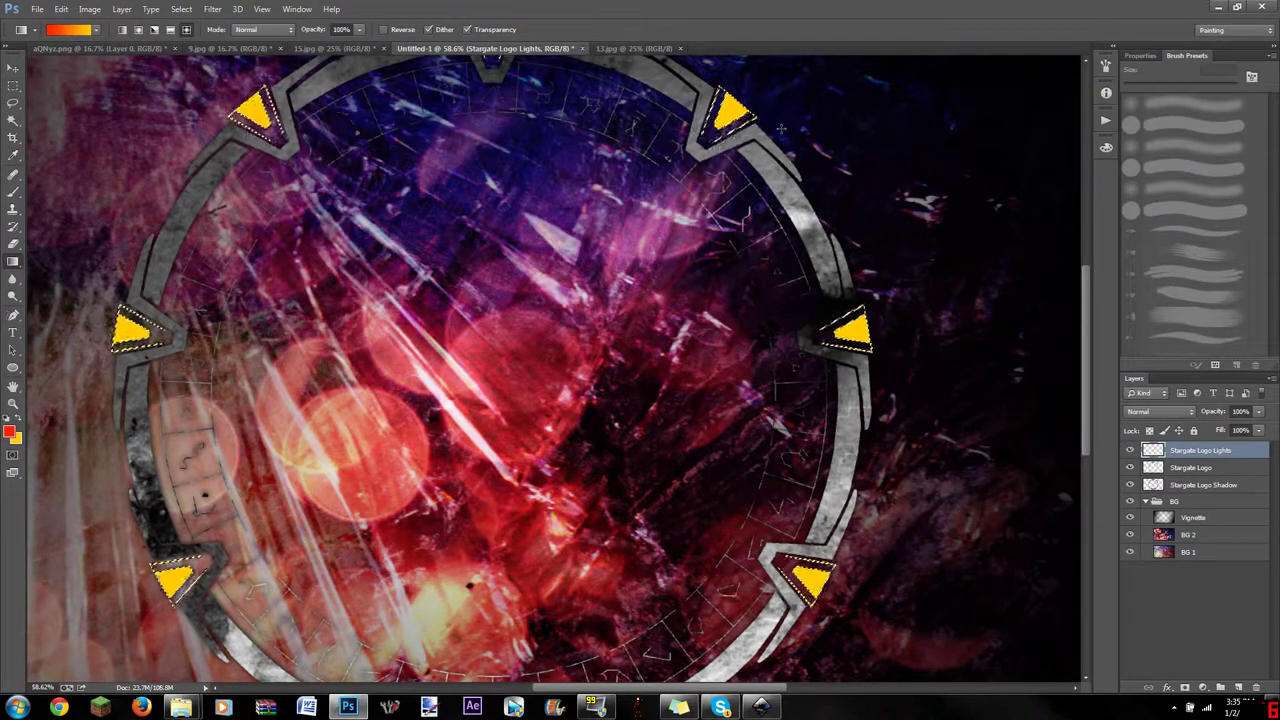
scroll(553, 370, up, 3)
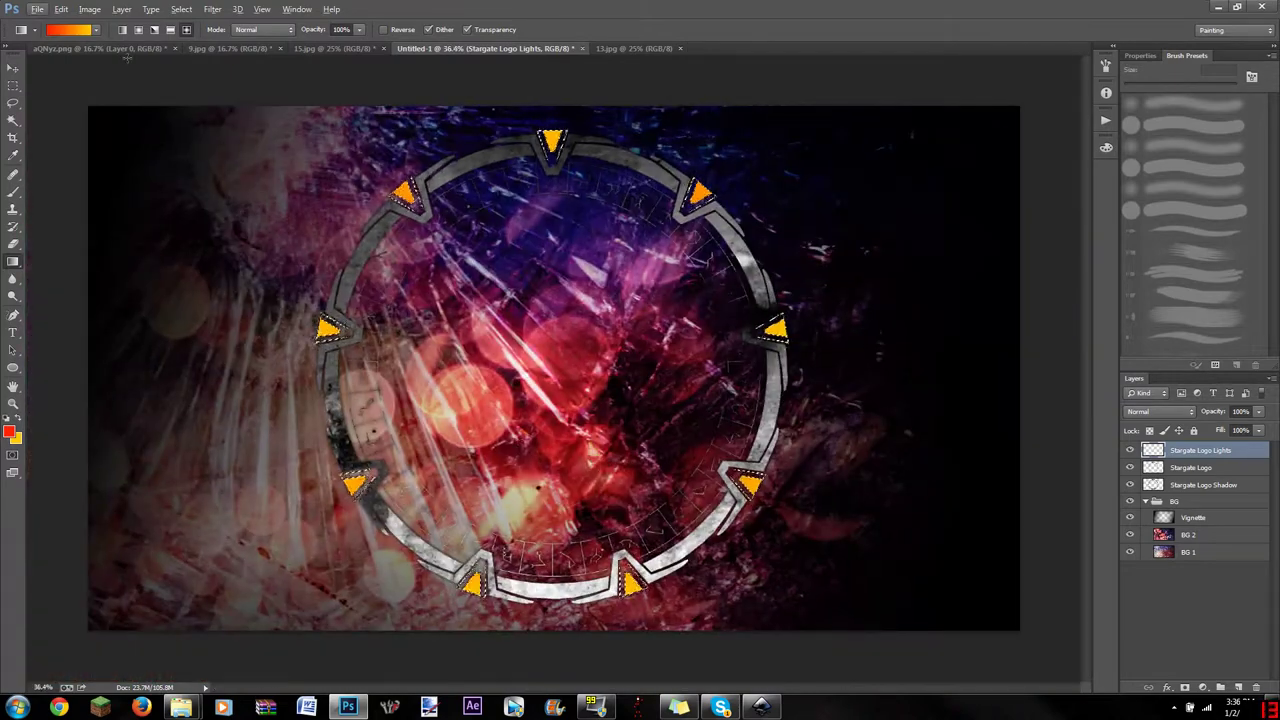
Step: Apply a Curves adjustment to the chevron lights and duplicate the layer
click(89, 9)
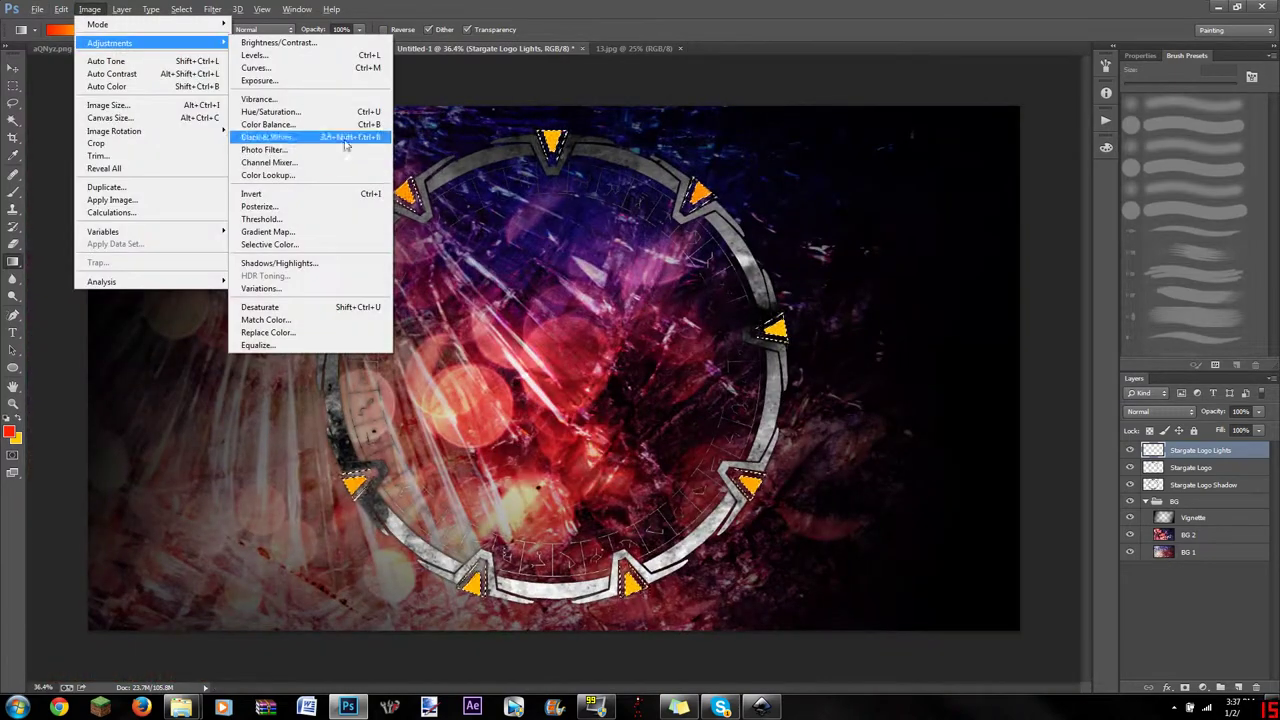
key(ctrl+m)
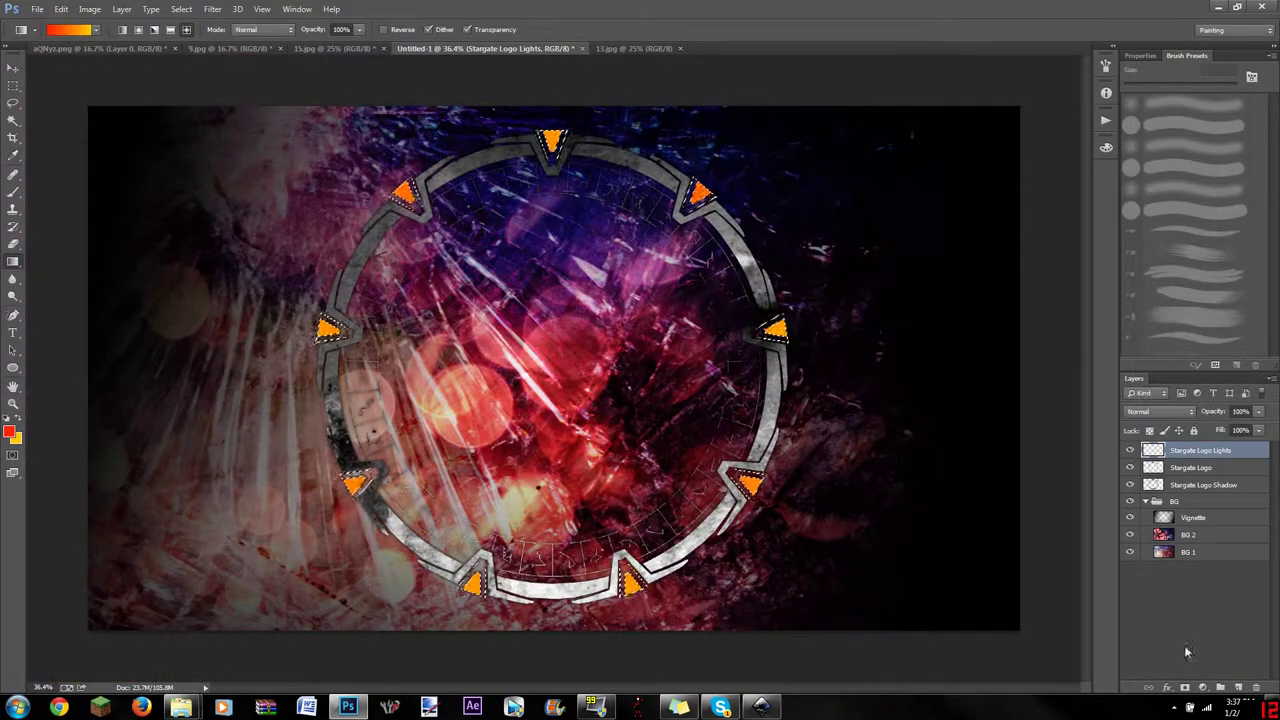
key(Return)
Step: Make the blurred 'Stargate Logo Lights glow' copy with a Vibrance boost, then reselect the Lights layer
click(212, 9)
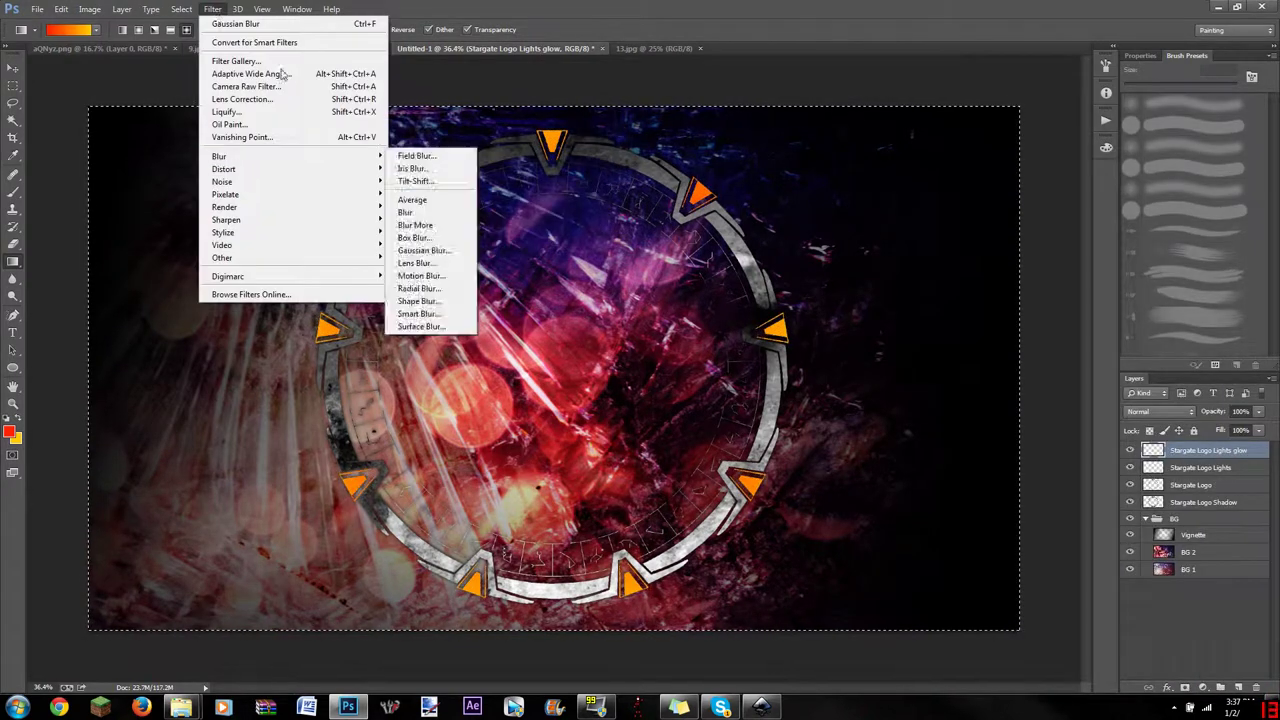
key(Escape)
click(122, 9)
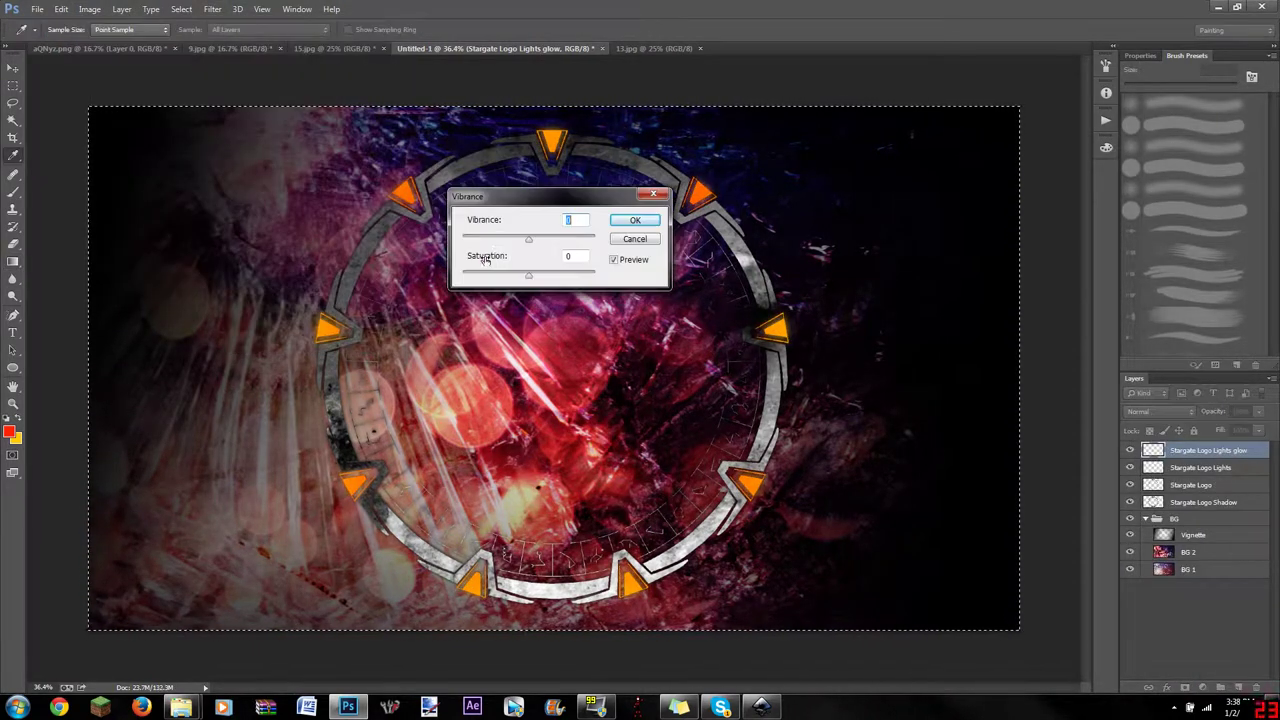
click(643, 238)
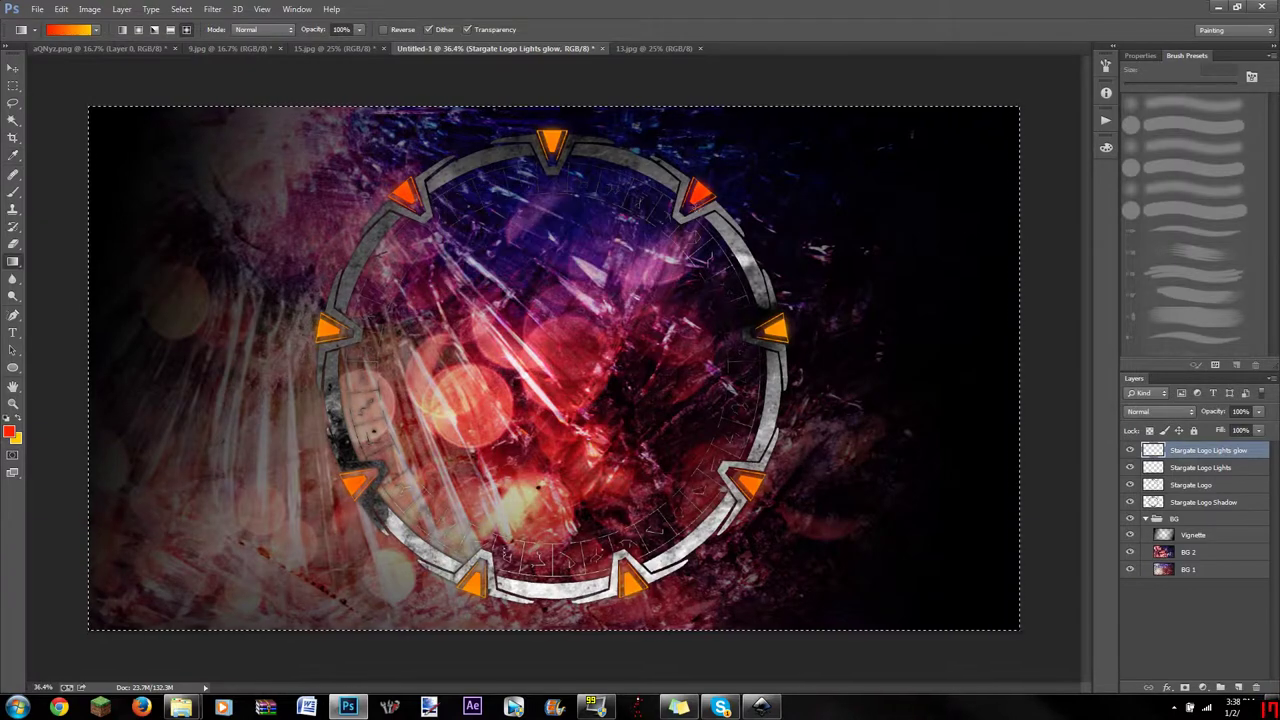
click(1215, 468)
Step: Copy the magic-wand-selected ring glyphs to a new layer named 'Stargate Logo Symbols'
key(w)
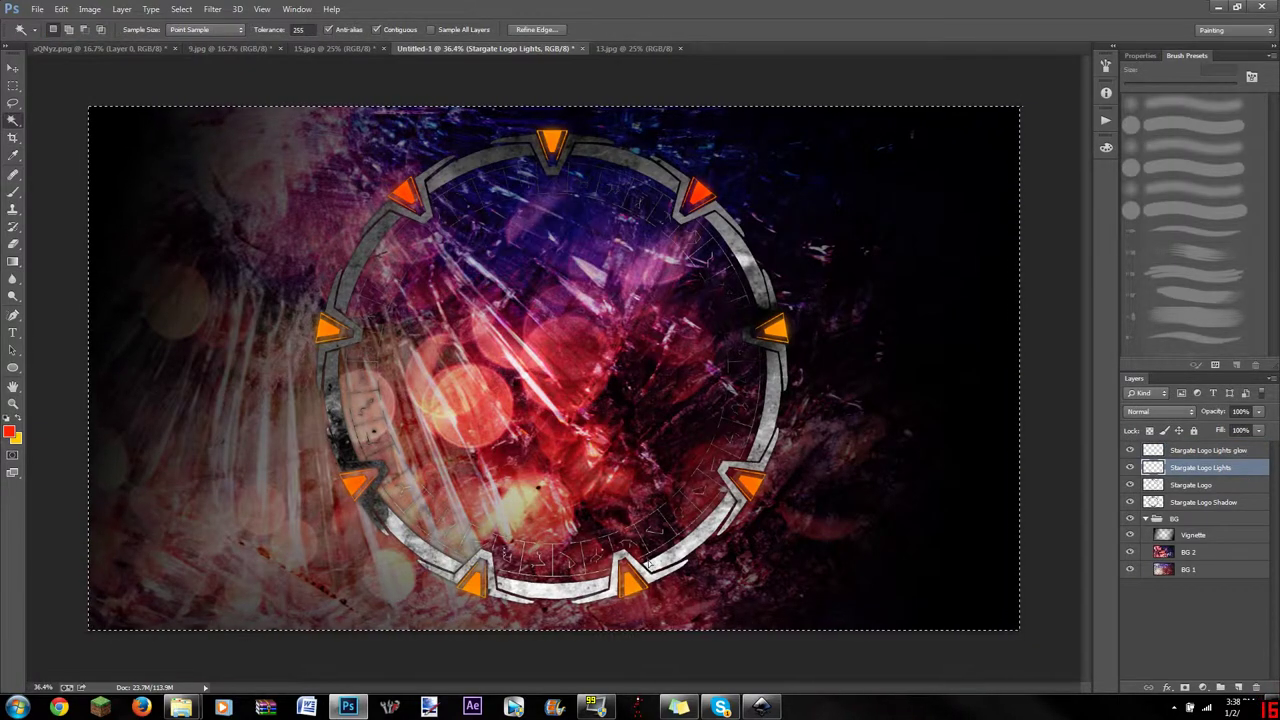
scroll(386, 342, up, 5)
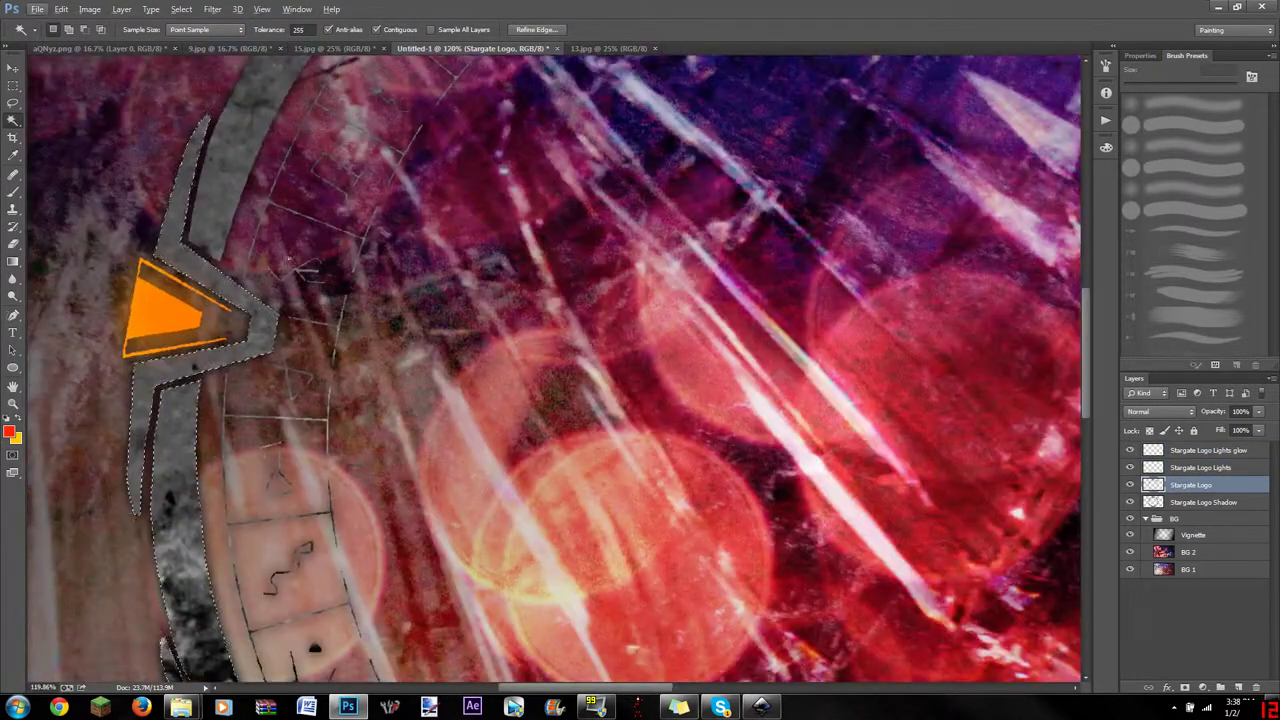
scroll(386, 342, down, 3)
scroll(993, 598, down, 2)
scroll(993, 598, down, 5)
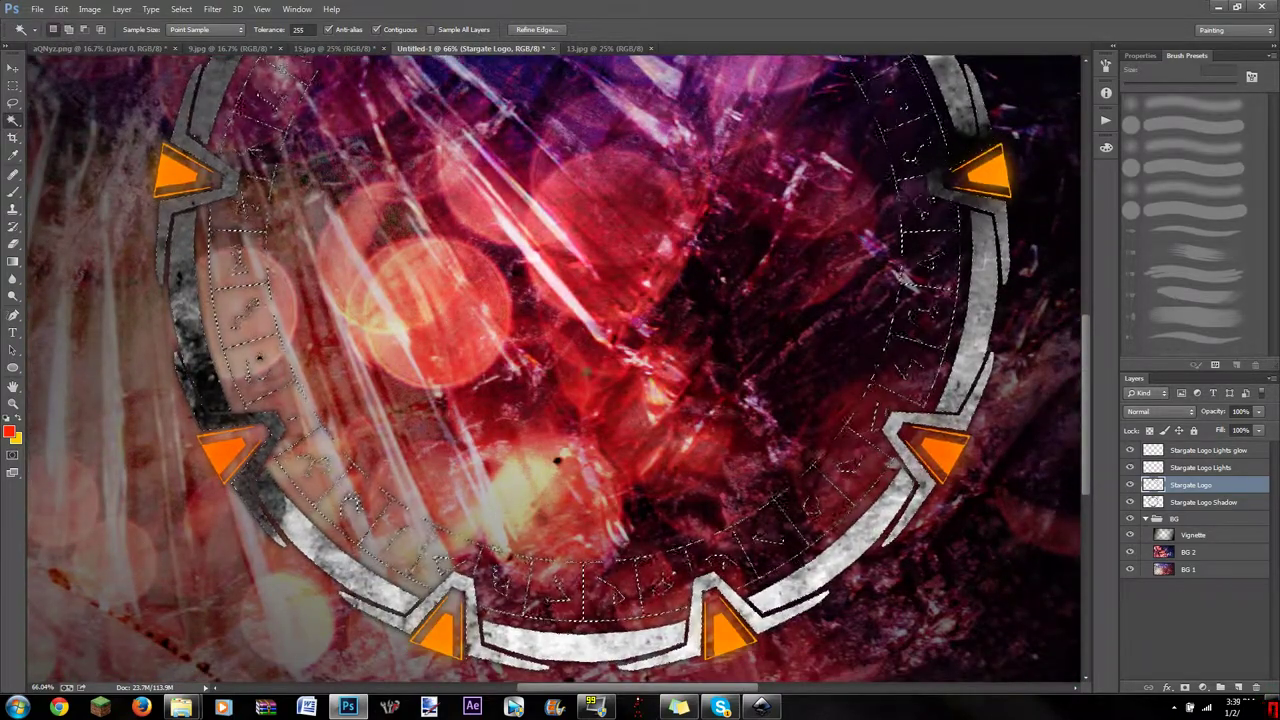
scroll(560, 380, down, 2)
scroll(600, 340, up, 1)
click(89, 9)
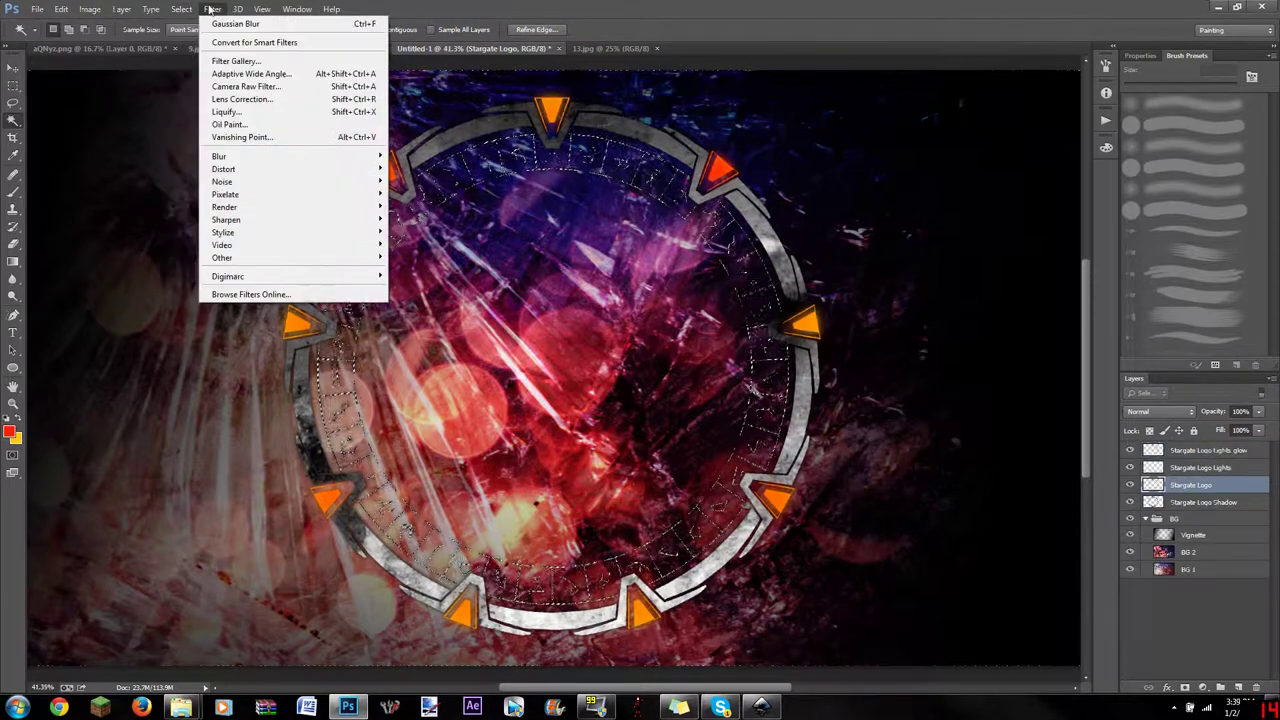
click(212, 9)
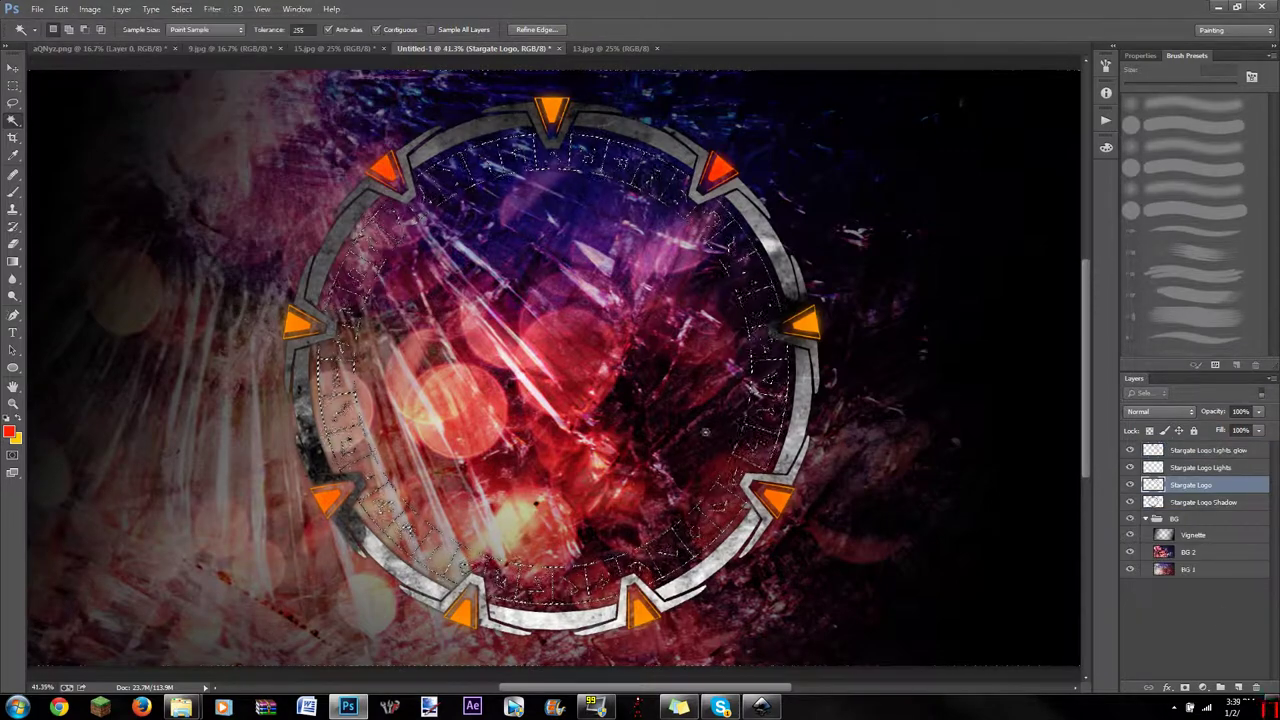
text(Stargate Logo Symbols)
key(Return)
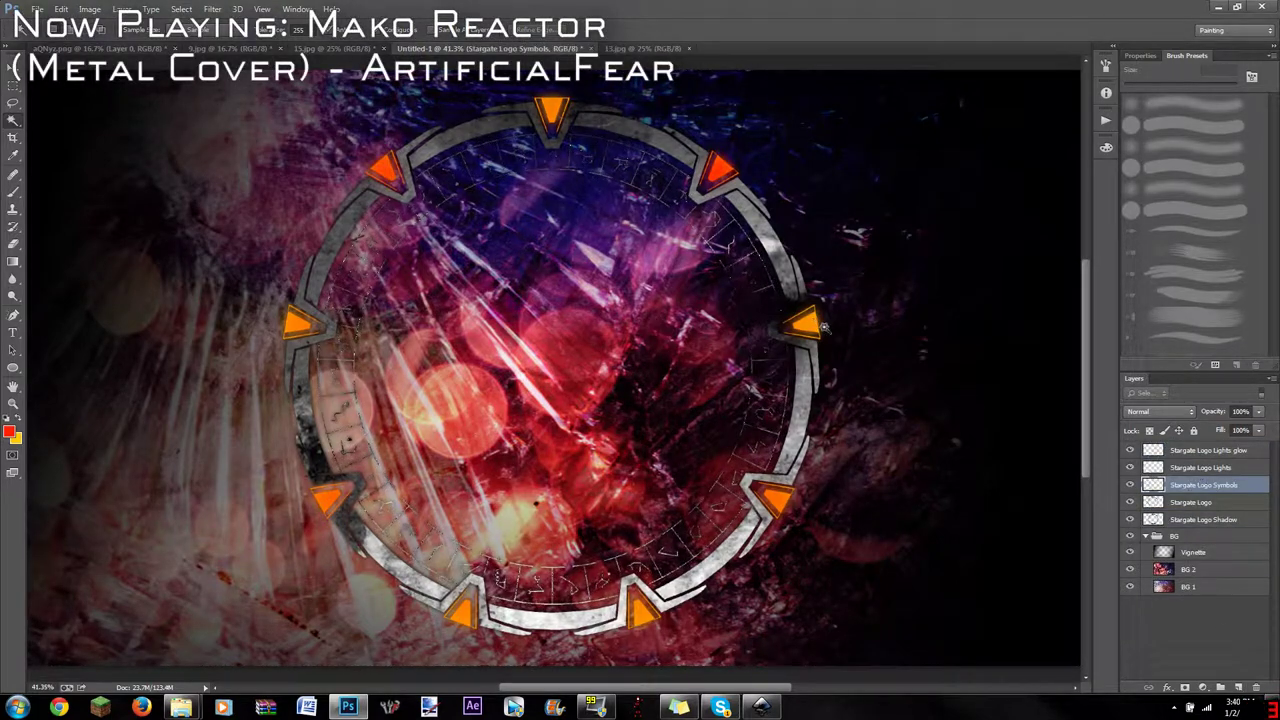
Step: Brighten the Stargate Logo Symbols layer with Brightness/Contrast
click(89, 9)
click(290, 46)
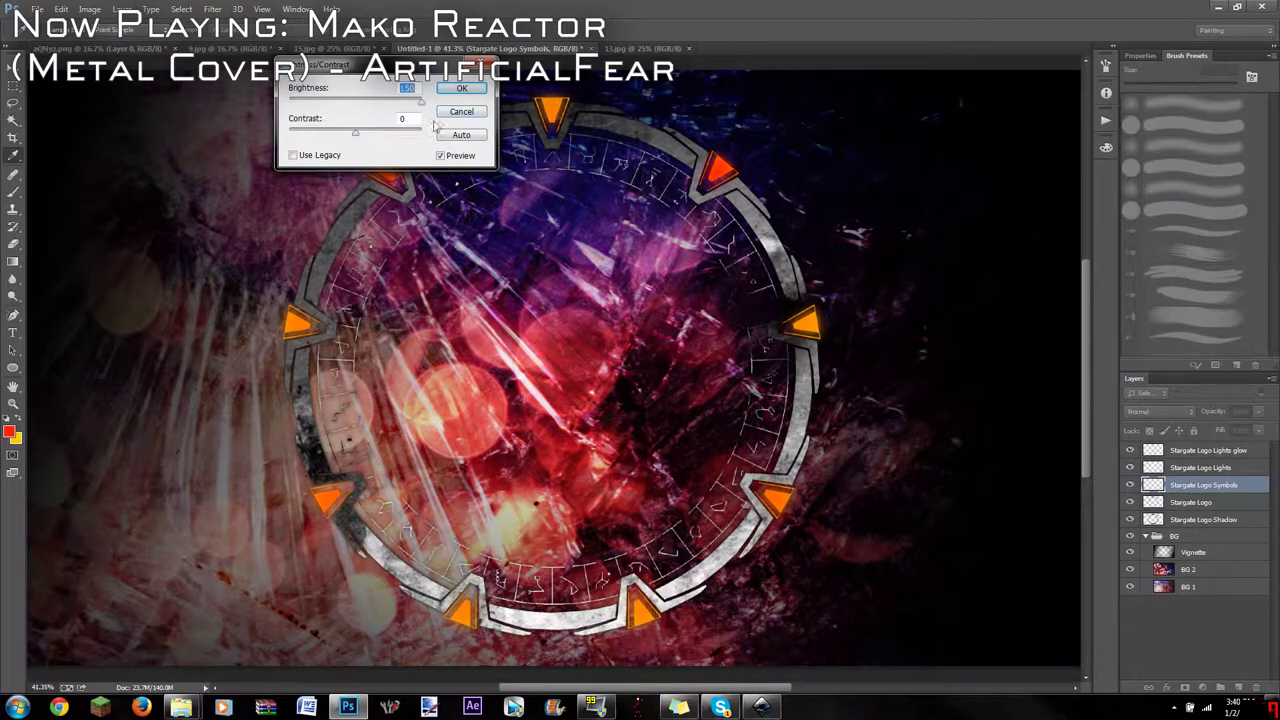
click(461, 88)
Step: Select the glyphs on the Stargate Logo layer and start an adjustment for them
click(1190, 502)
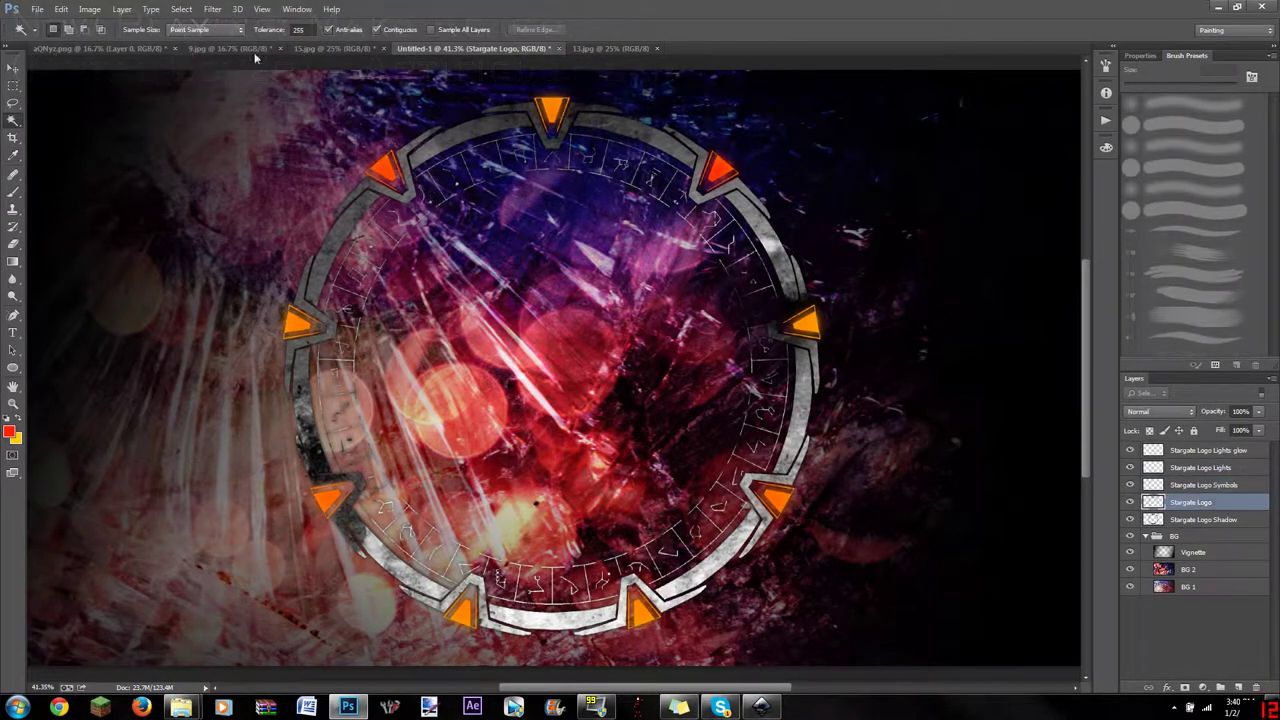
click(89, 9)
click(290, 46)
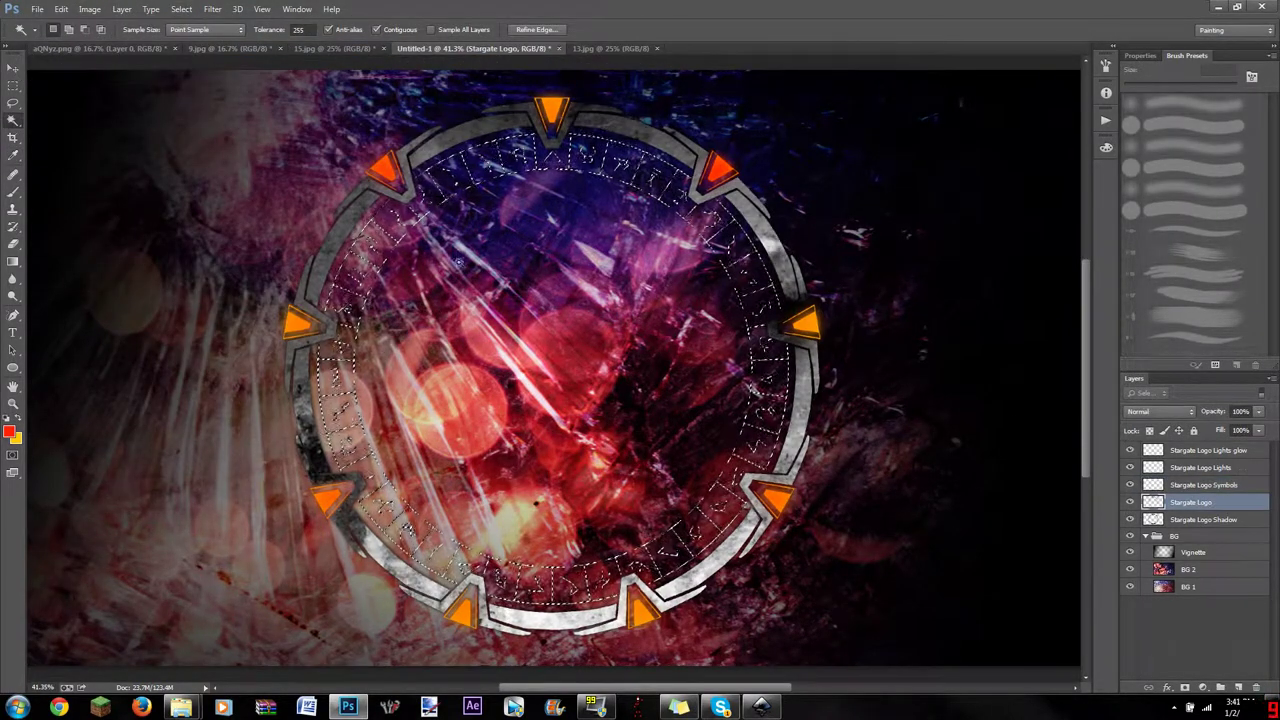
click(89, 9)
click(290, 46)
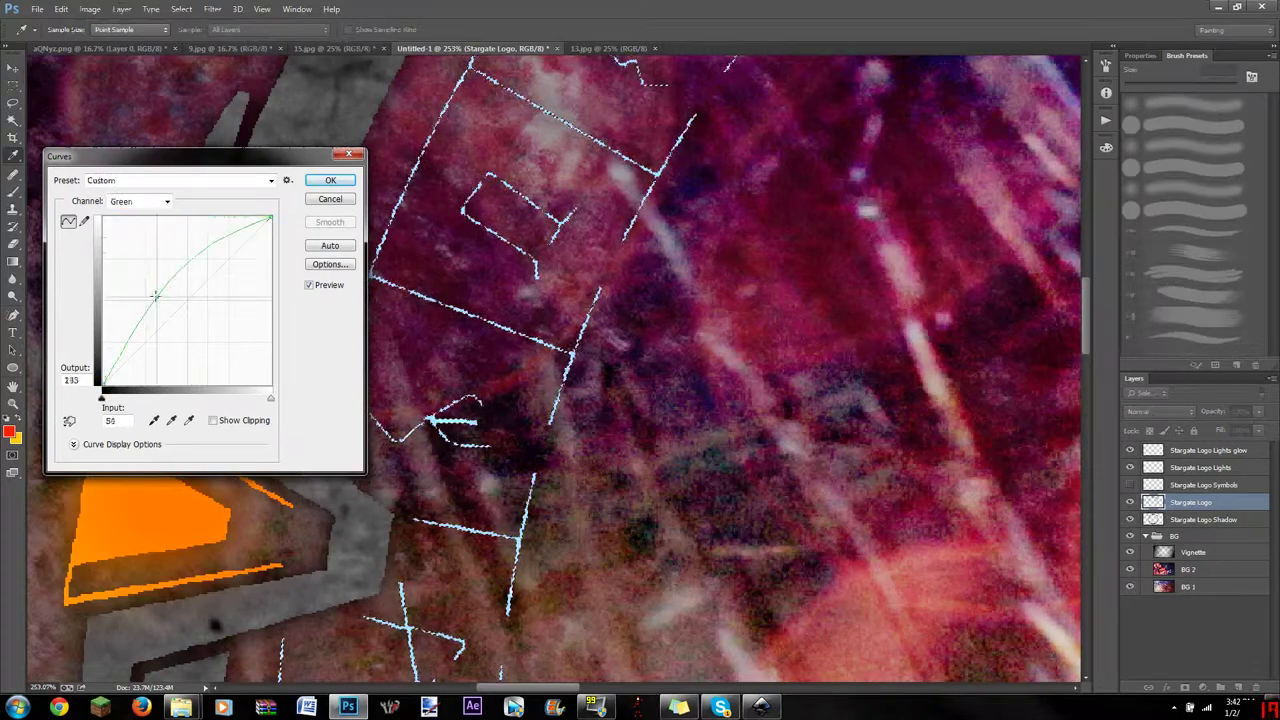
Step: Apply a cyan Curves tint to the glyphs using the red channel
key(alt+3)
key(Return)
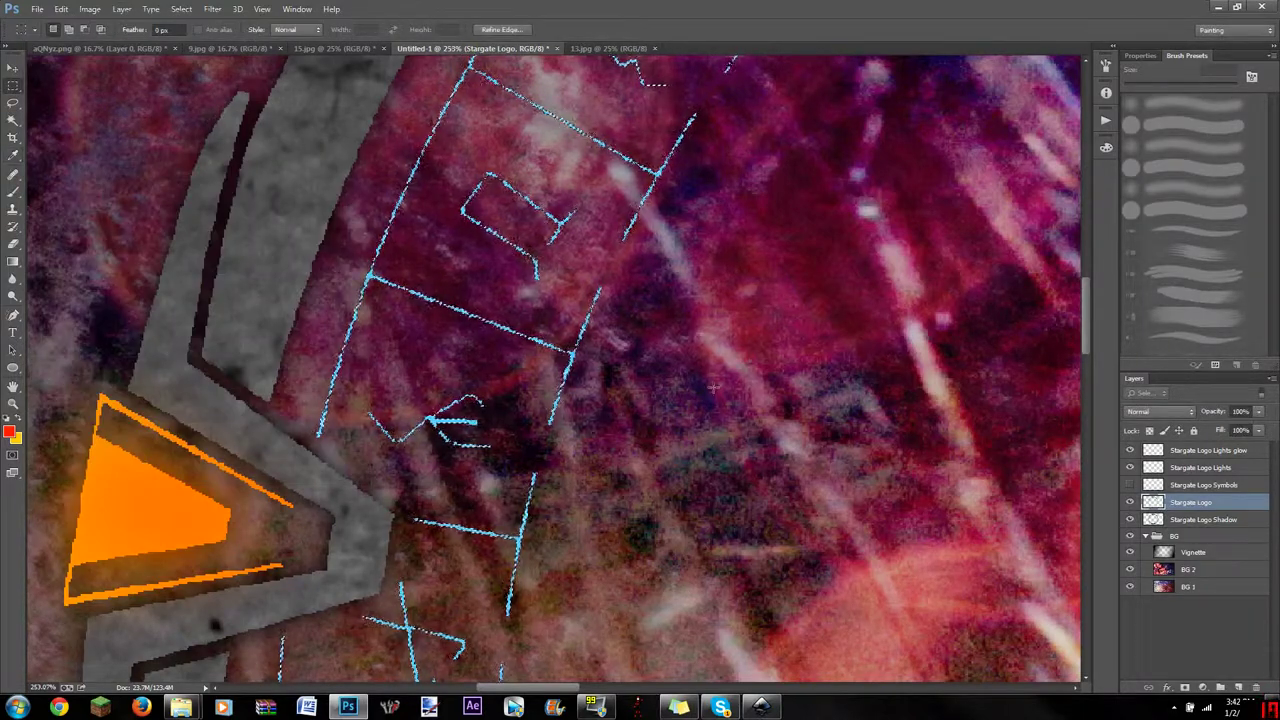
key(ctrl+0)
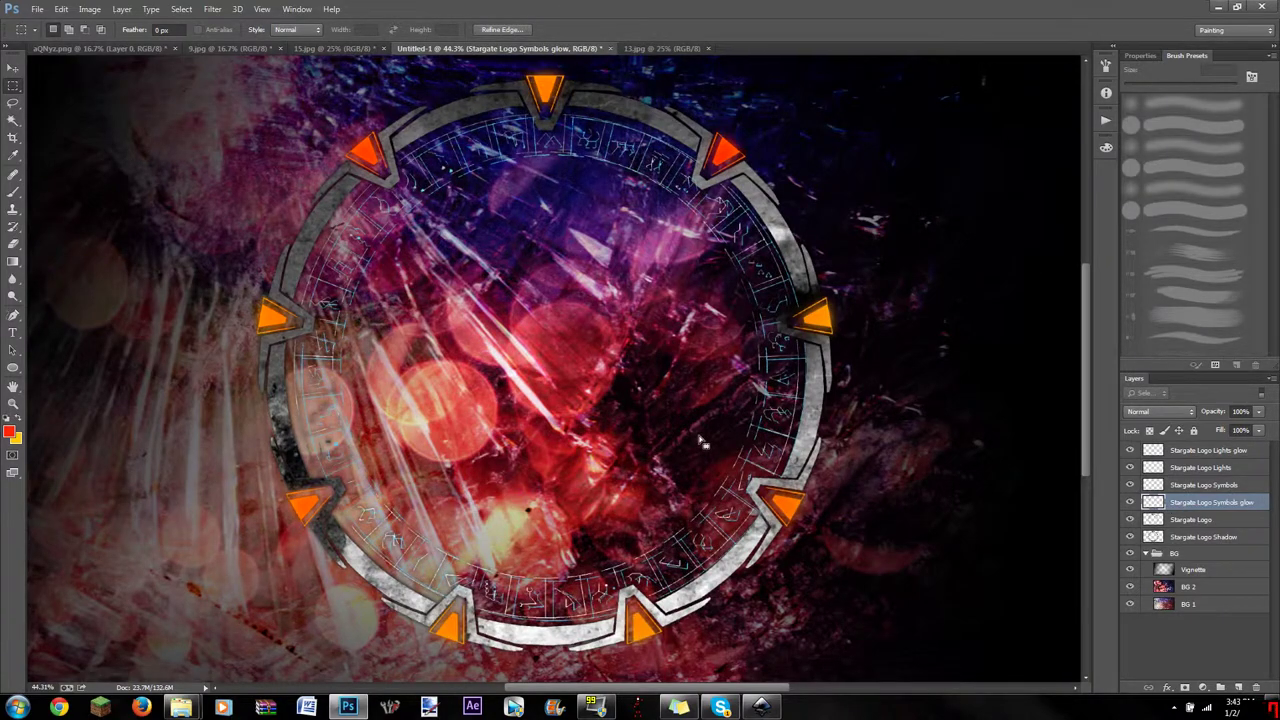
scroll(701, 443, up, 6)
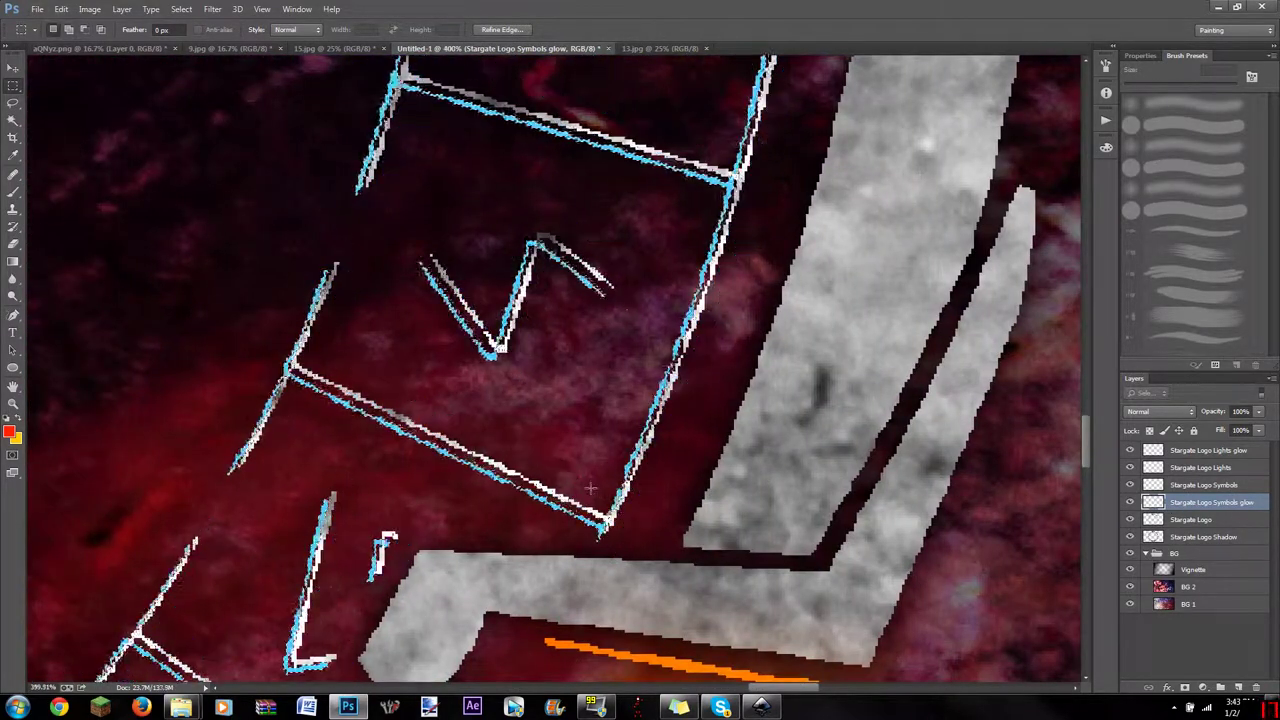
scroll(590, 488, down, 10)
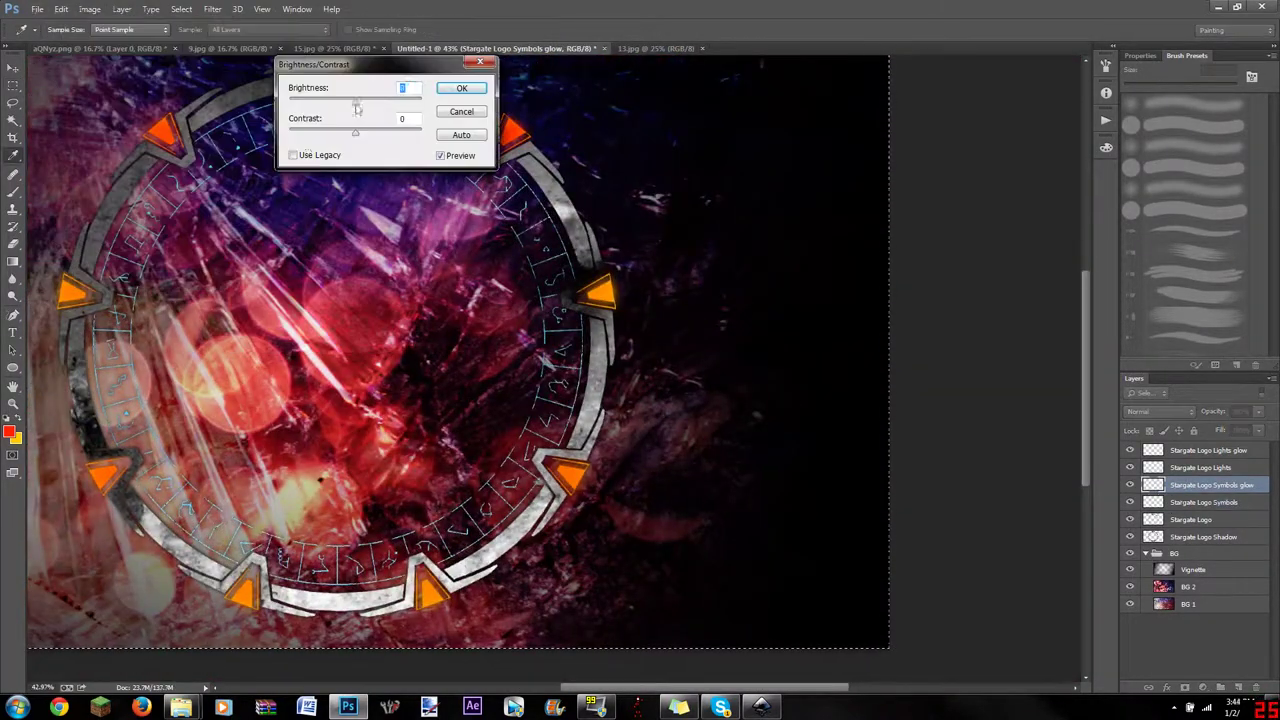
Step: Set the symbols glow to Linear Dodge (Add), blur it, and group the logo layers
click(1158, 411)
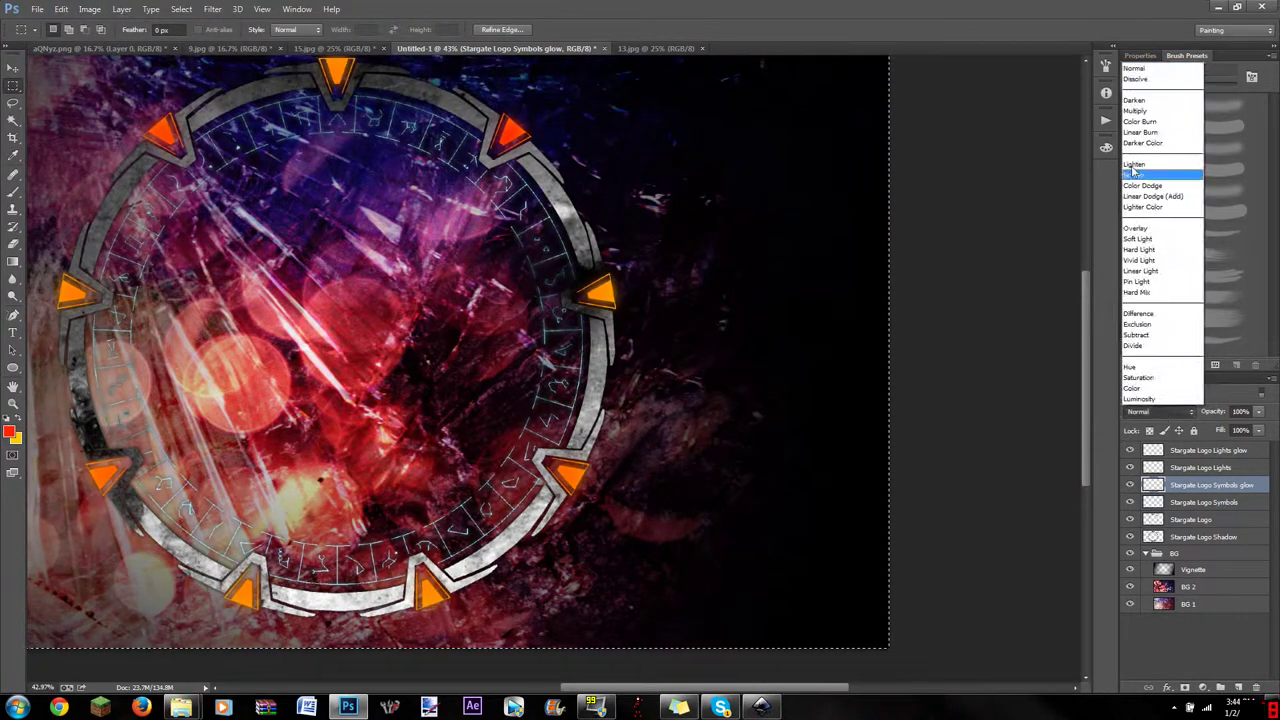
click(1160, 190)
click(90, 8)
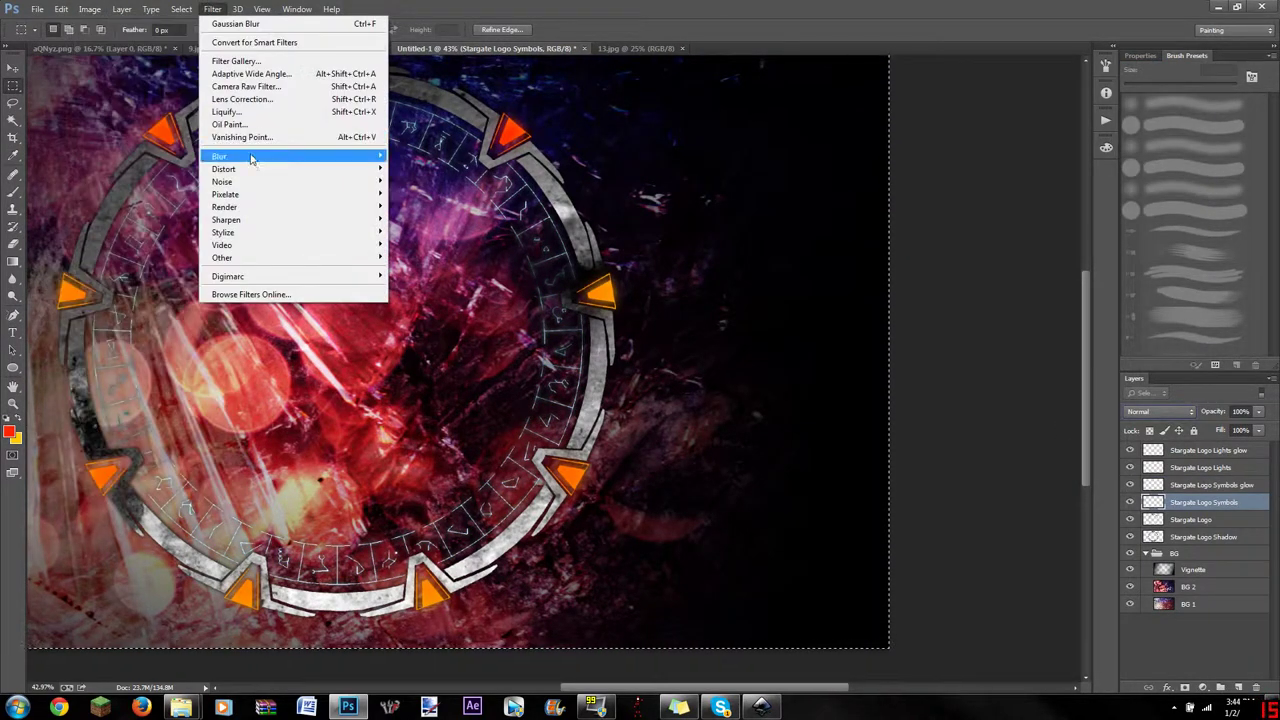
click(297, 8)
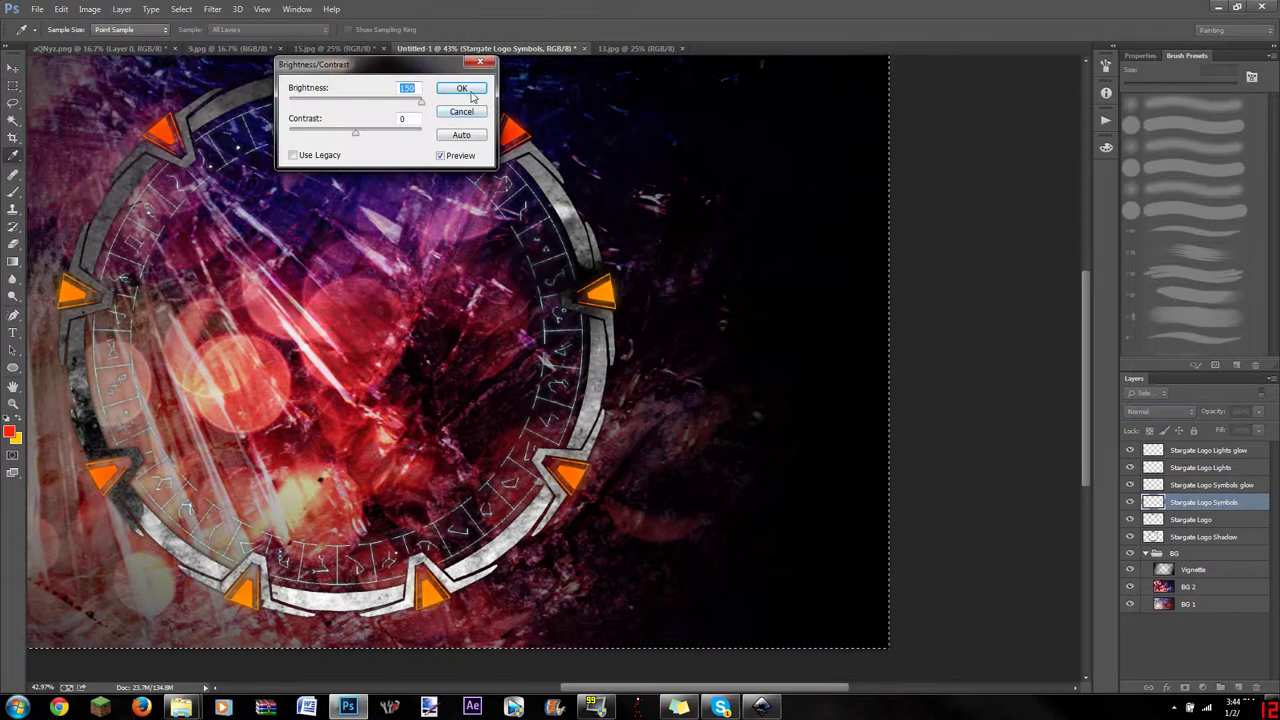
key(ctrl+g)
text(Stargate Logo)
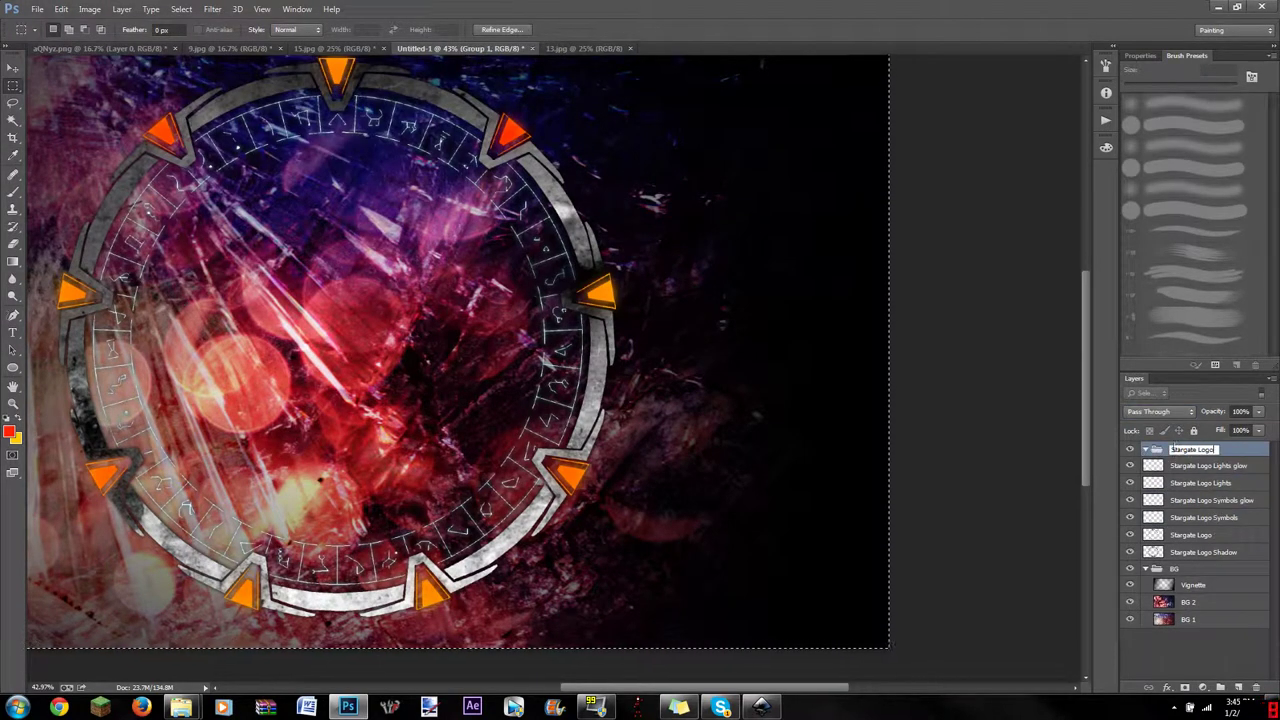
Step: Add a Stargate Text group with a new layer, open Stargate_SG-1_1997_logo.png and select its lettering
key(Return)
key(ctrl+g)
text(Stargate Text)
key(Return)
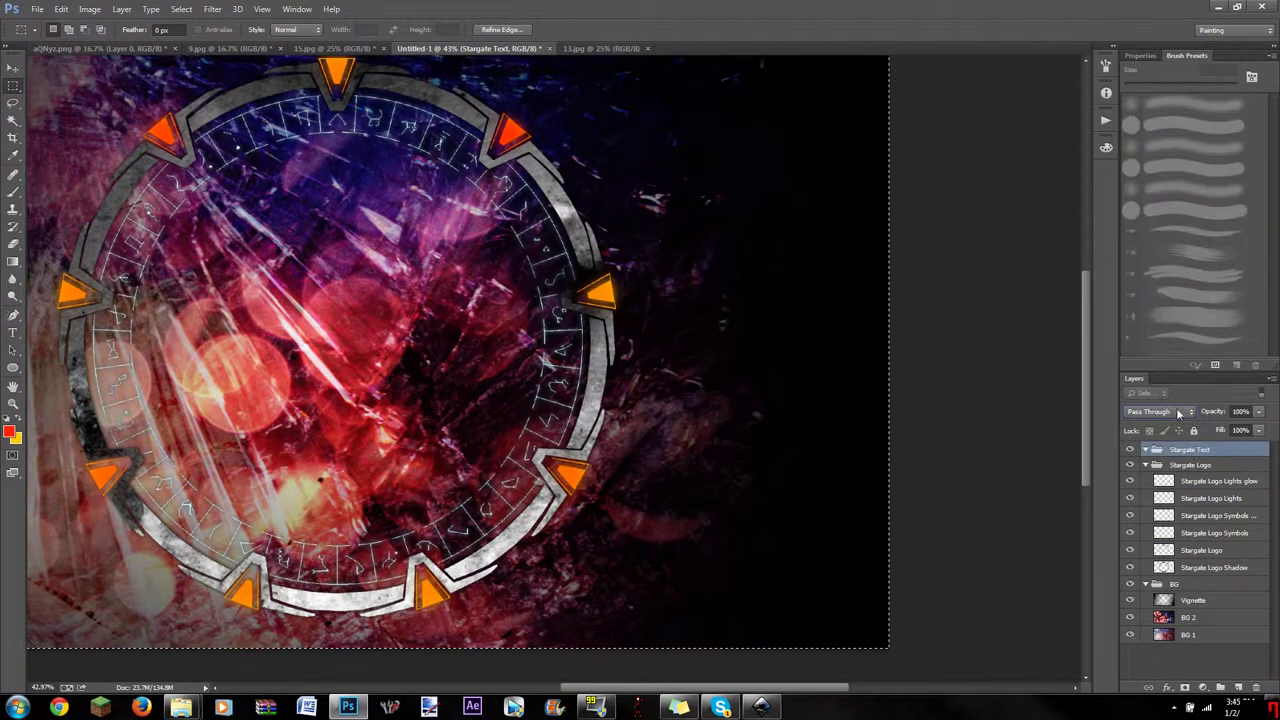
click(1190, 465)
click(36, 9)
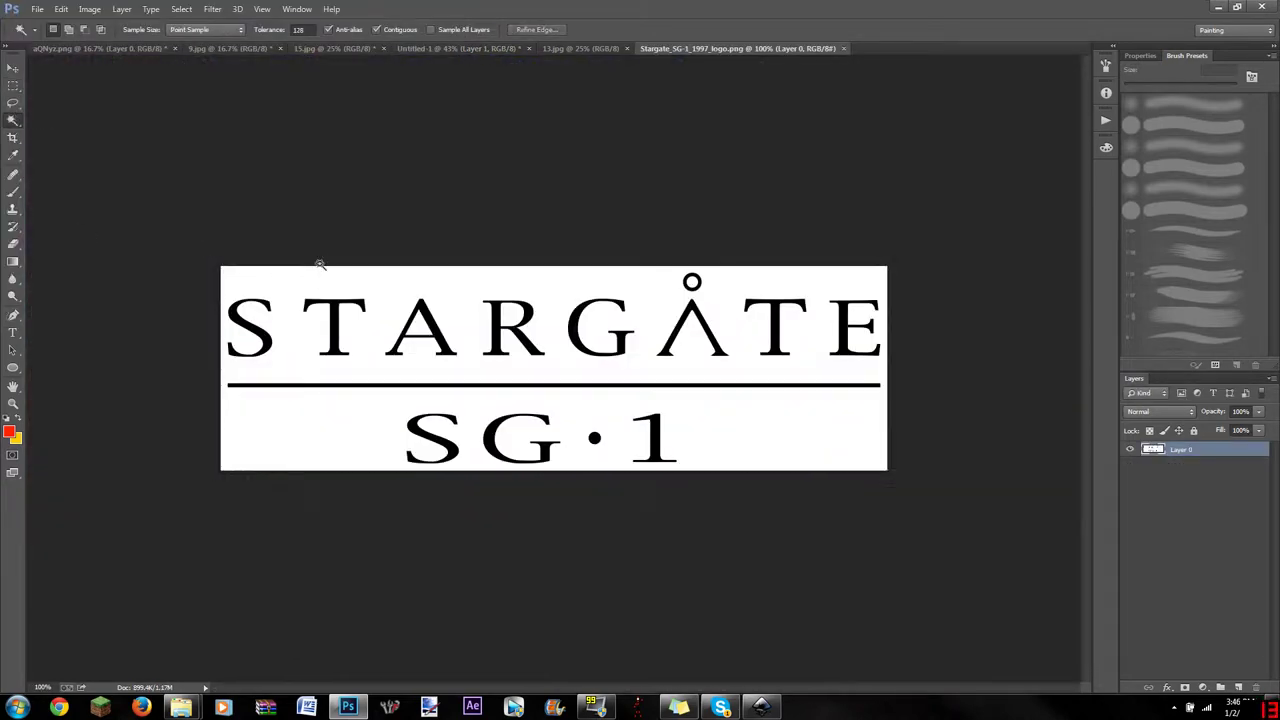
click(320, 267)
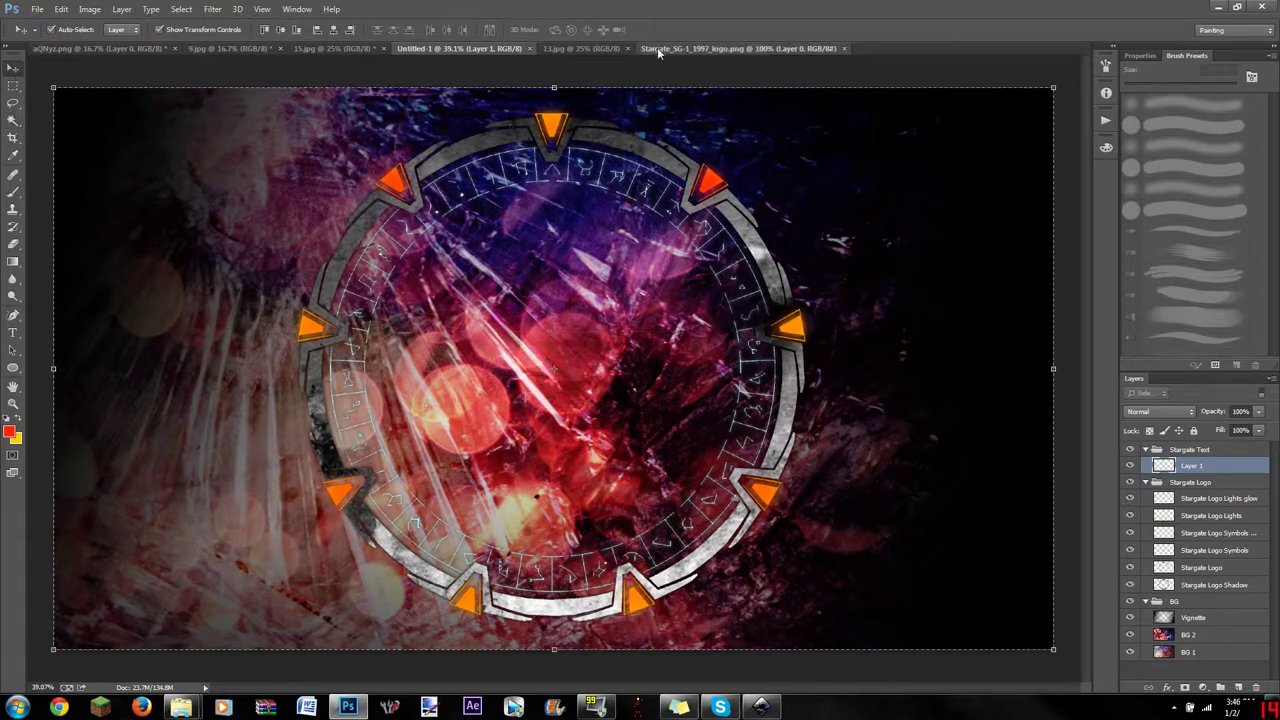
Step: Paste the SG-1 logo lettering into the wallpaper and scale it up across the gate ring
click(651, 48)
click(494, 52)
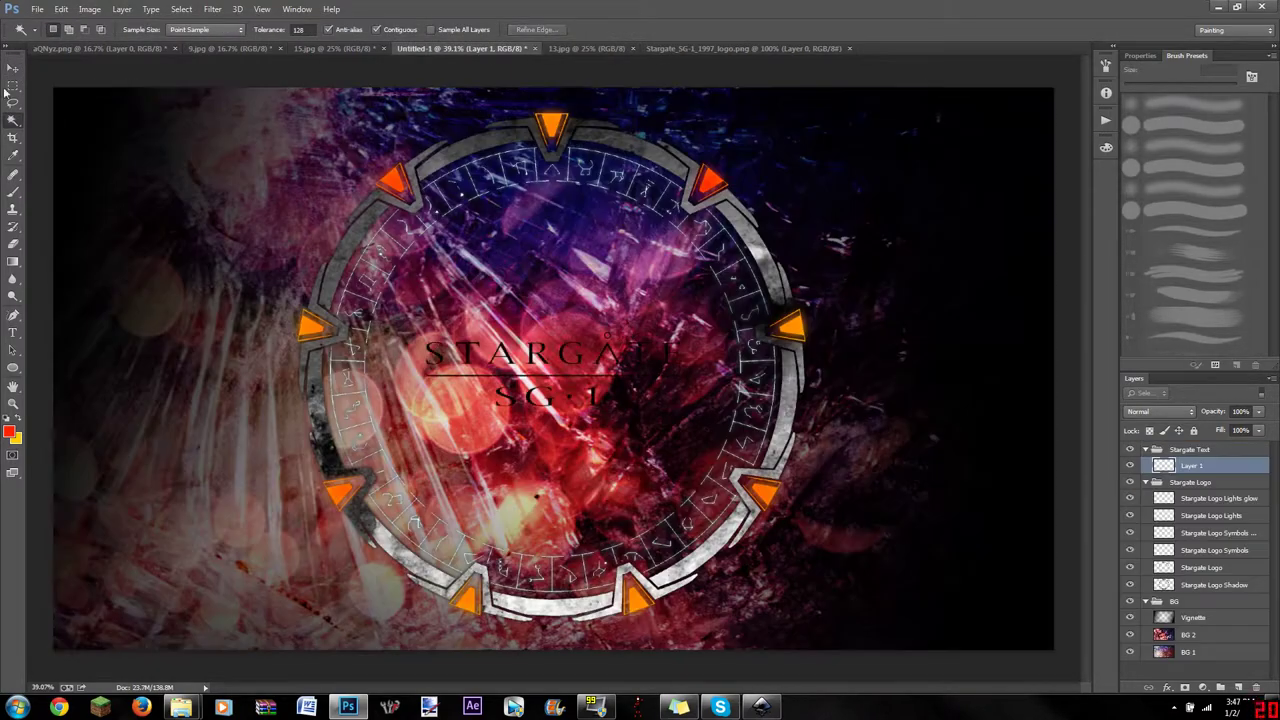
key(ctrl+v)
key(ctrl+t)
drag(686, 408, 977, 503)
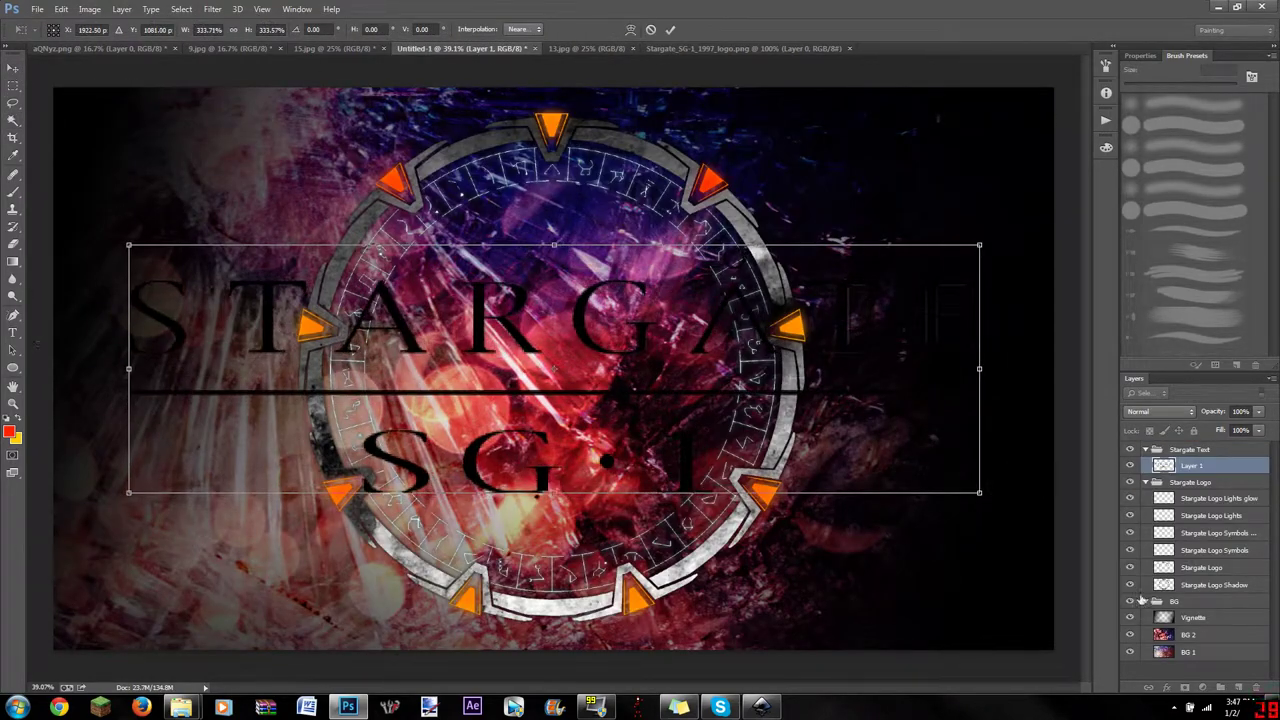
key(m)
key(Return)
Step: Hide the background layers and raise the title layer's brightness to 12 with Brightness/Contrast
click(1130, 652)
click(1216, 485)
click(89, 9)
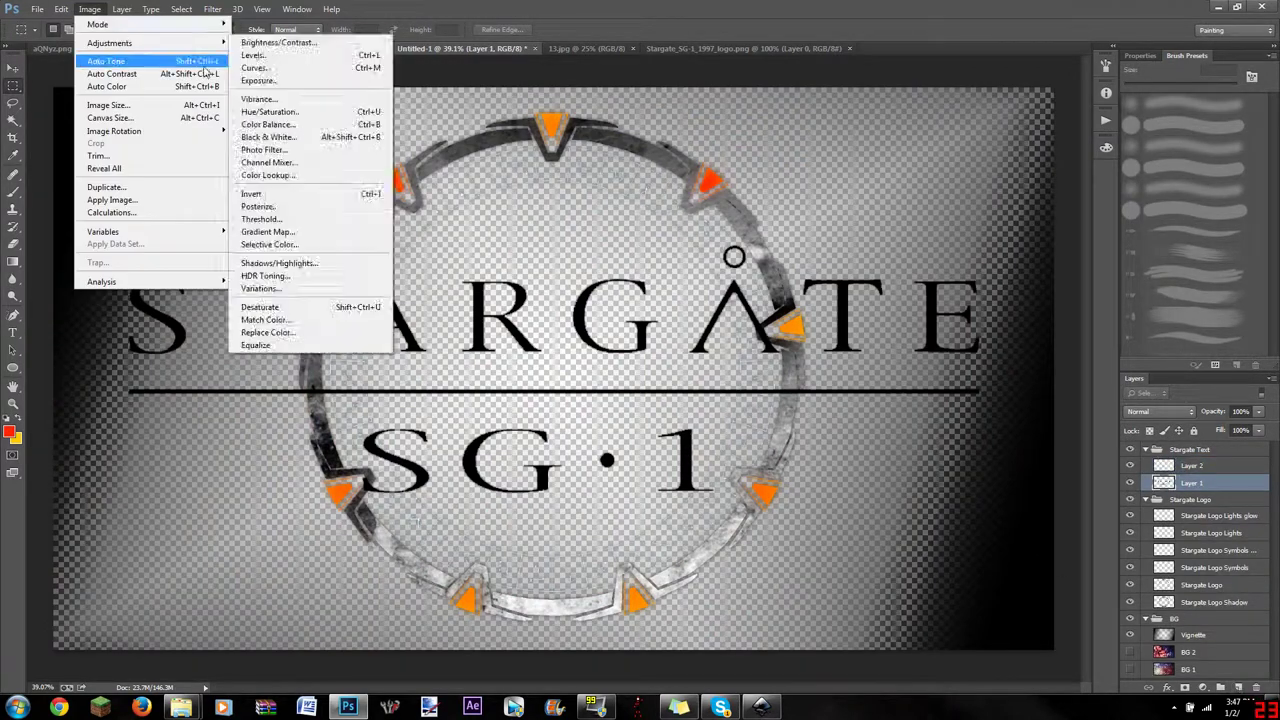
click(360, 37)
drag(322, 132, 290, 132)
text(12)
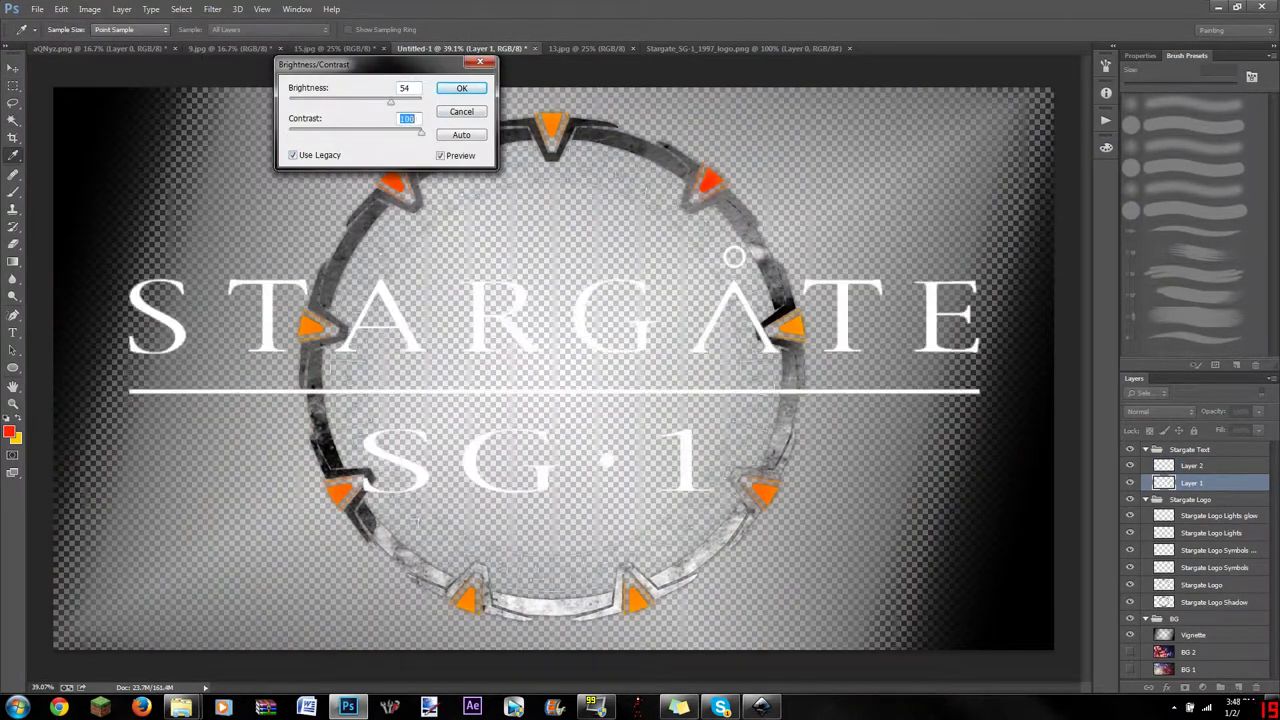
key(Tab)
click(462, 88)
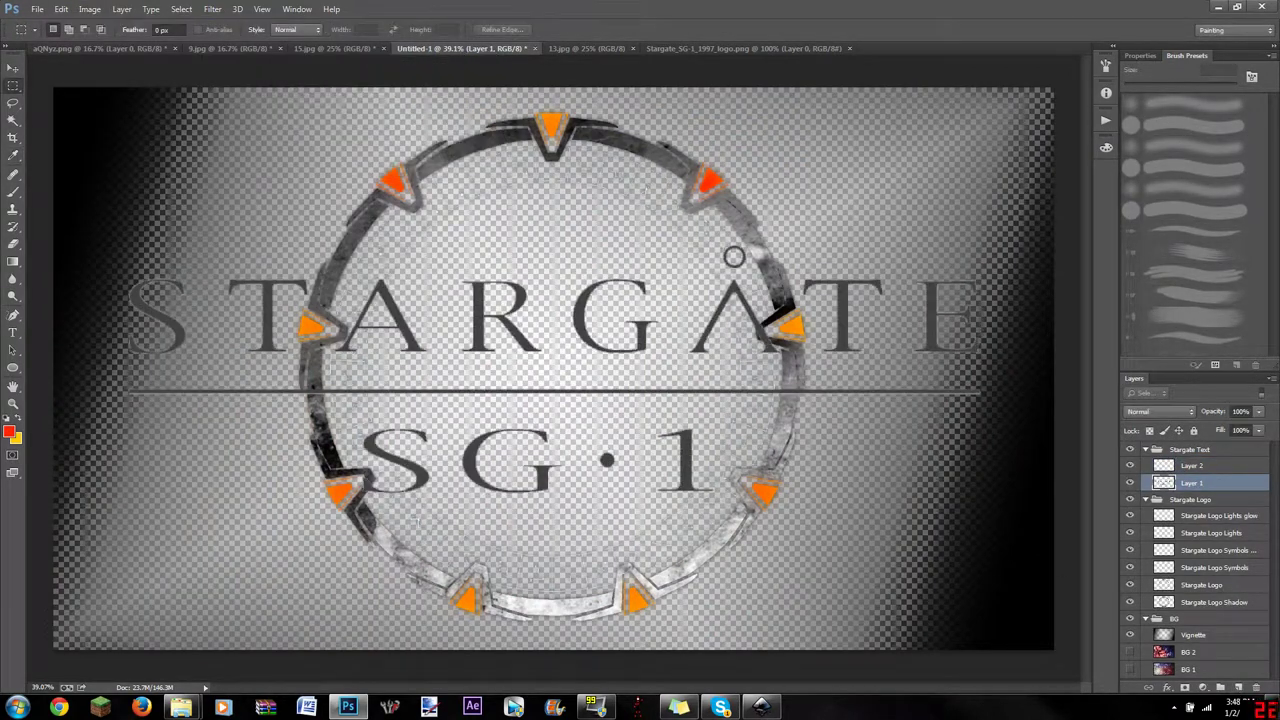
scroll(728, 290, up, 2)
key(d)
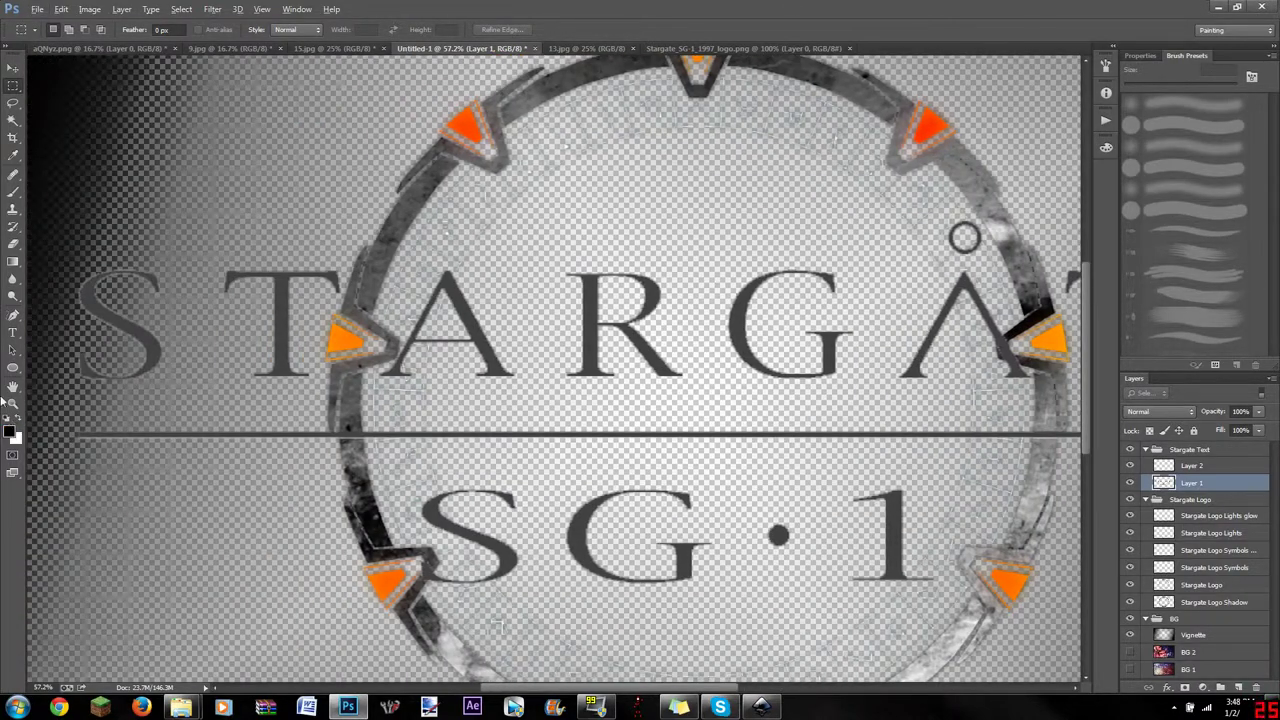
scroll(223, 349, up, 5)
scroll(223, 349, left, 3)
Step: Set up a small hard round brush with stroke smoothing enabled
key(b)
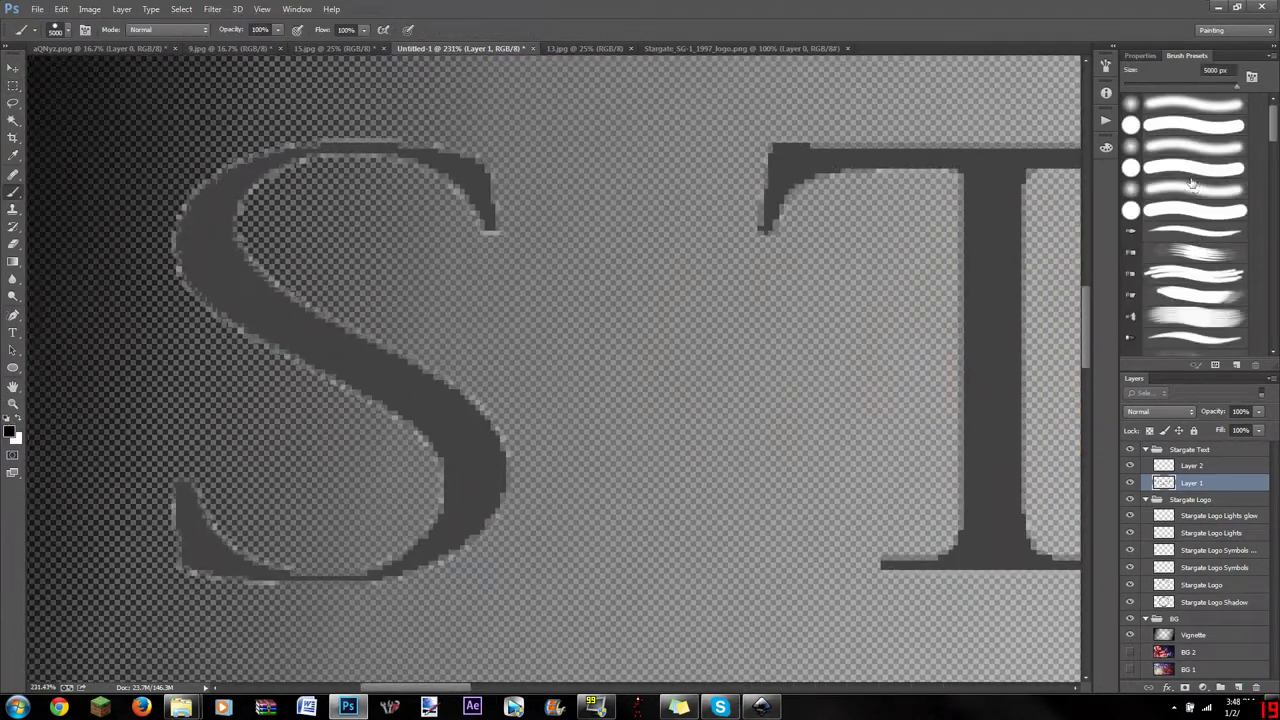
key(F5)
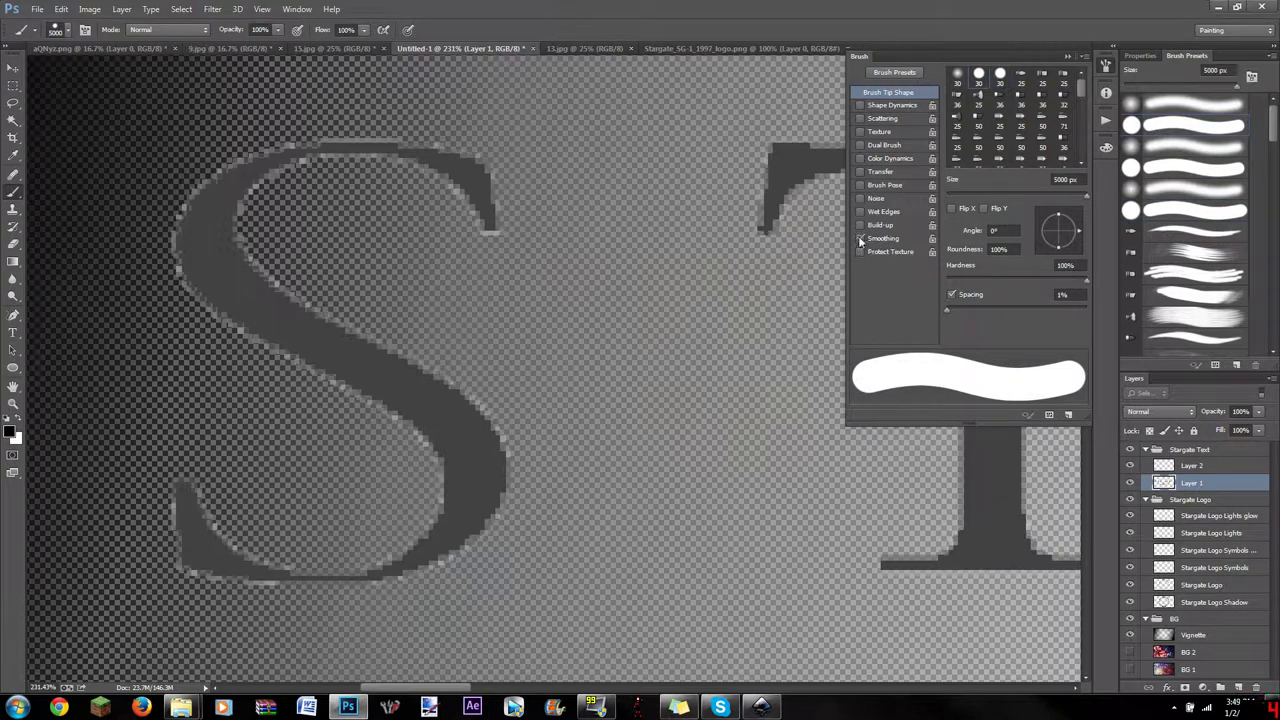
click(860, 241)
key(F5)
key(F5)
key(F5)
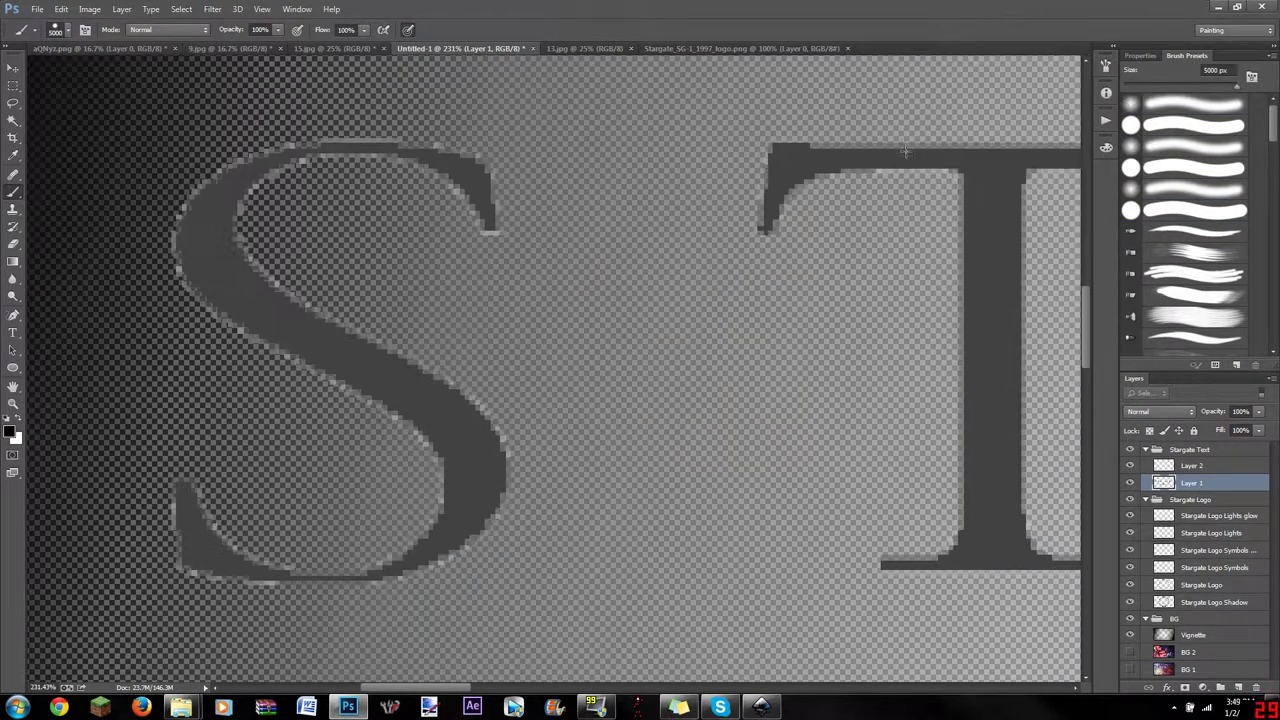
key(F5)
key(F5)
click(1160, 172)
Step: Outline the S in black, redoing the strokes on Layer 2 instead of the title layer
drag(447, 181, 492, 231)
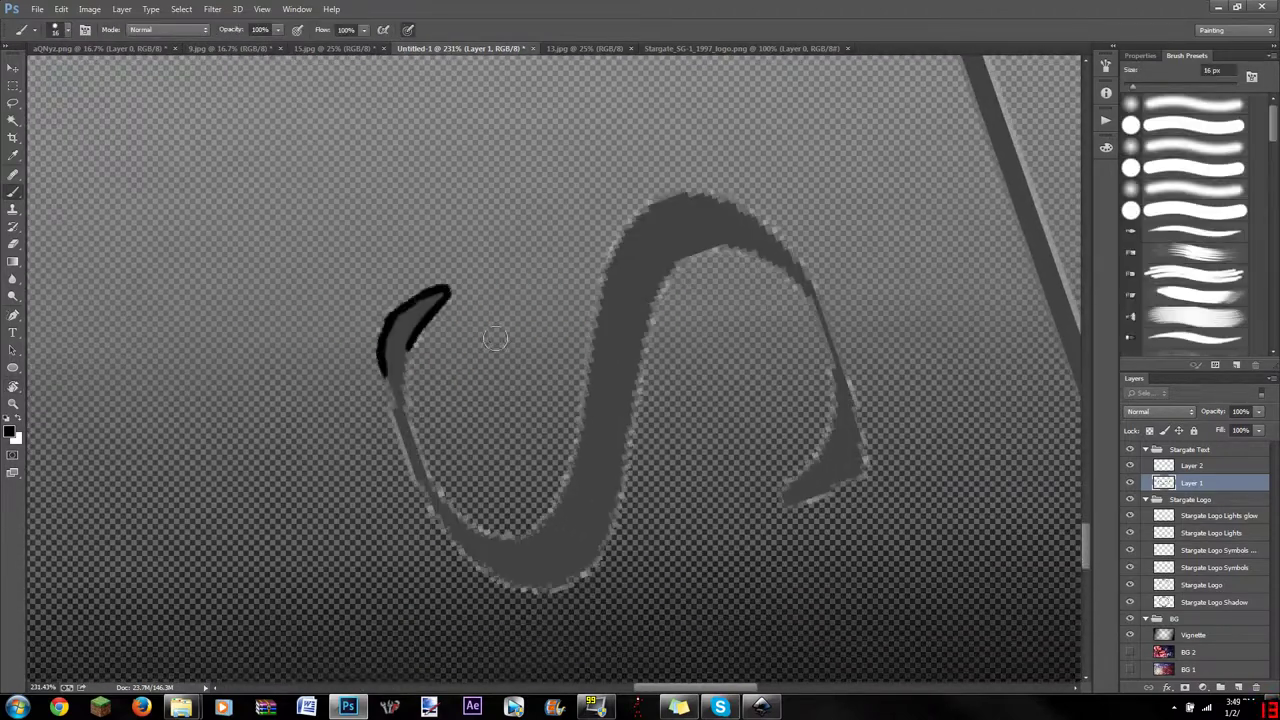
mouse_move(385, 360)
mouse_down()
mouse_move(431, 512)
mouse_move(477, 567)
mouse_move(586, 400)
mouse_up()
drag(655, 375, 695, 545)
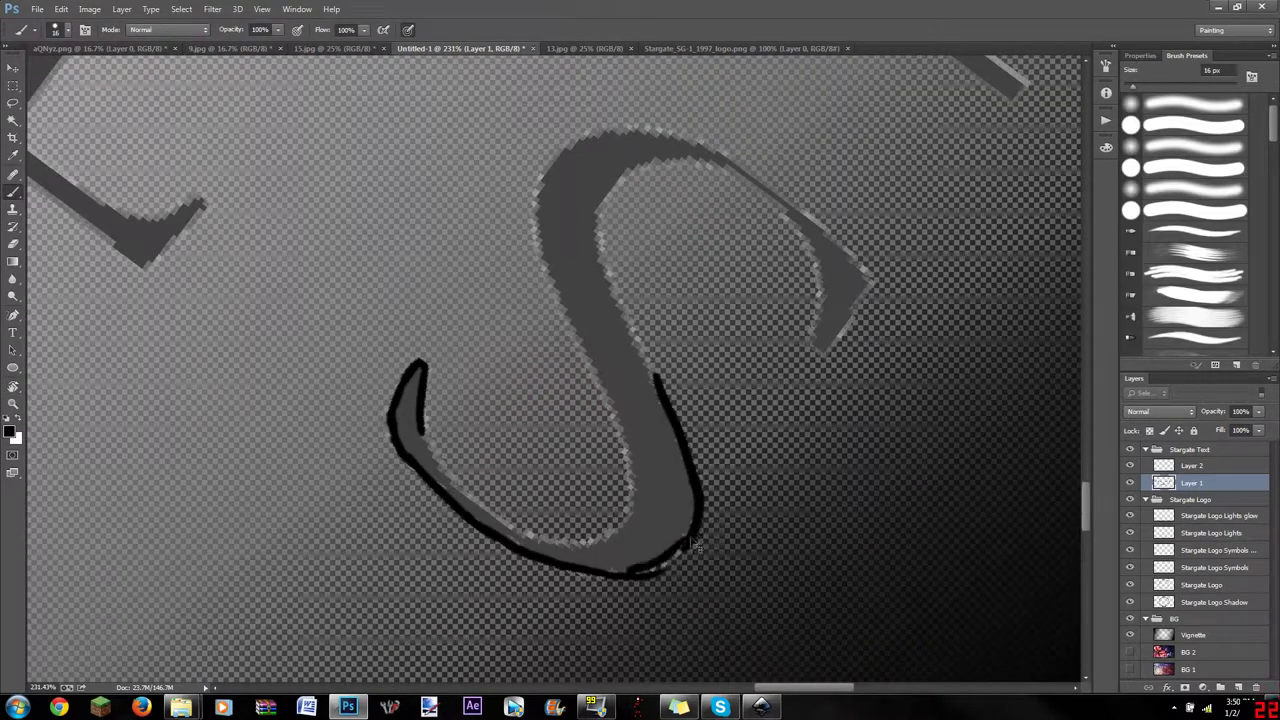
key(ctrl+alt+z)
key(ctrl+alt+z)
key(ctrl+alt+z)
key(alt+bracketright)
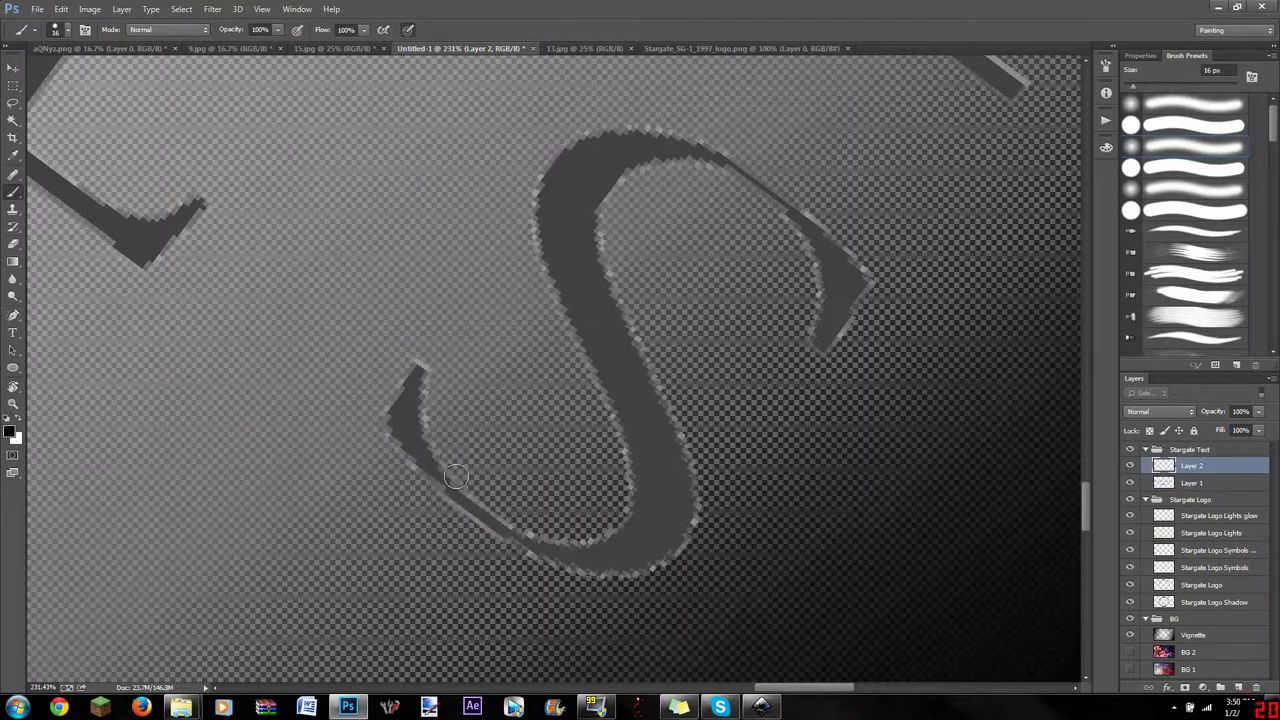
mouse_move(455, 476)
mouse_down()
mouse_move(418, 366)
mouse_move(415, 468)
mouse_move(530, 548)
mouse_up()
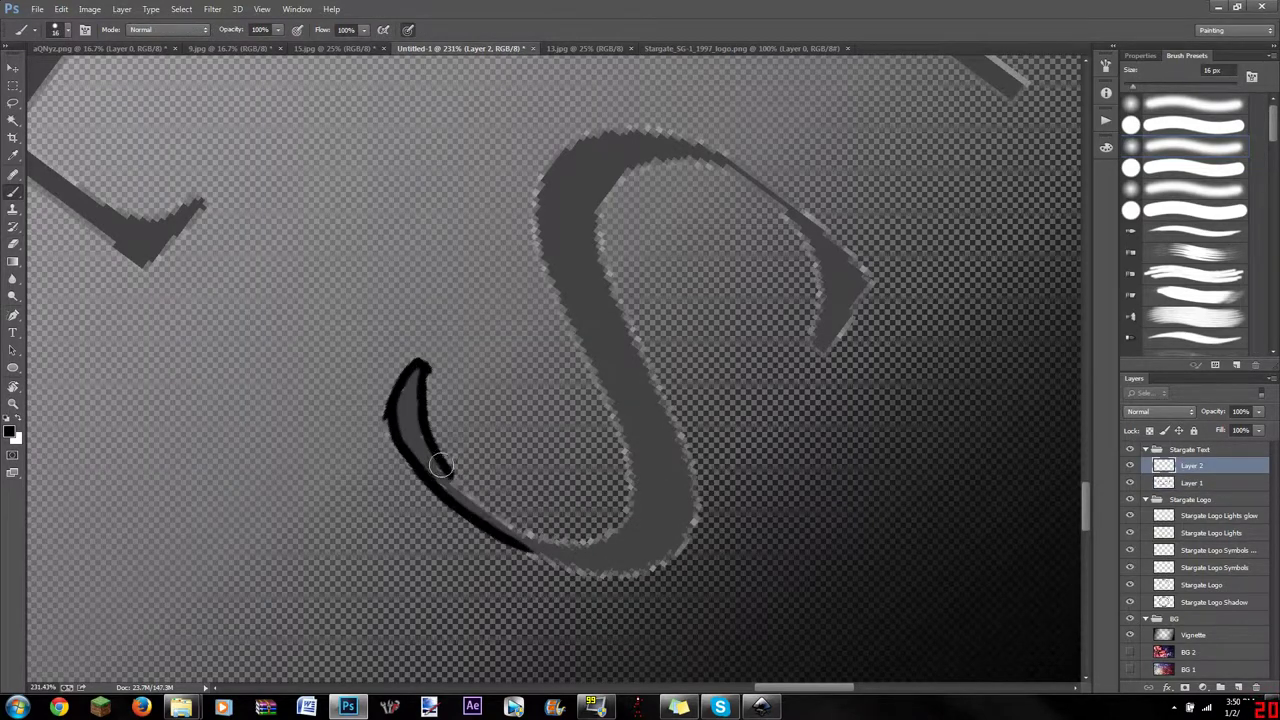
drag(441, 465, 545, 530)
mouse_move(588, 345)
mouse_down()
mouse_move(630, 500)
mouse_move(545, 540)
mouse_move(556, 272)
mouse_move(668, 130)
mouse_up()
Step: Finish the S outline along its right edge, bottom and lower-left diagonal, erasing overshoots
key(e)
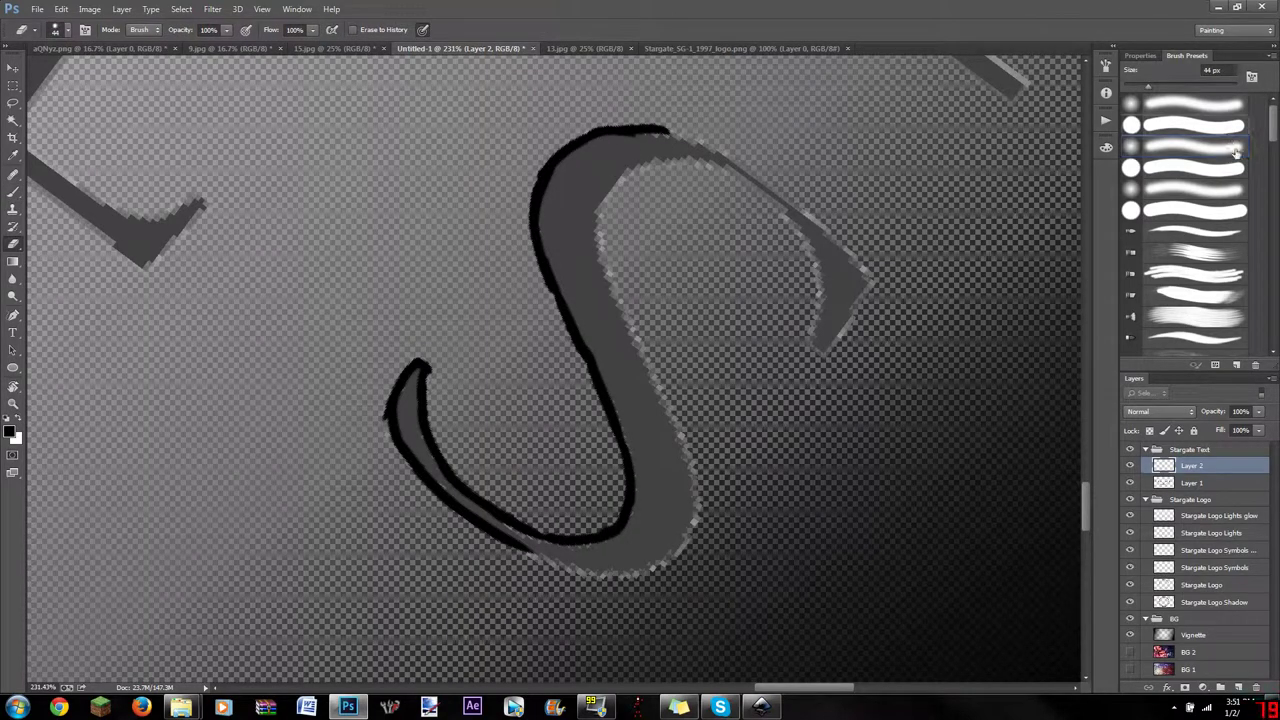
key(b)
mouse_move(600, 400)
mouse_down()
mouse_move(716, 256)
mouse_move(728, 380)
mouse_up()
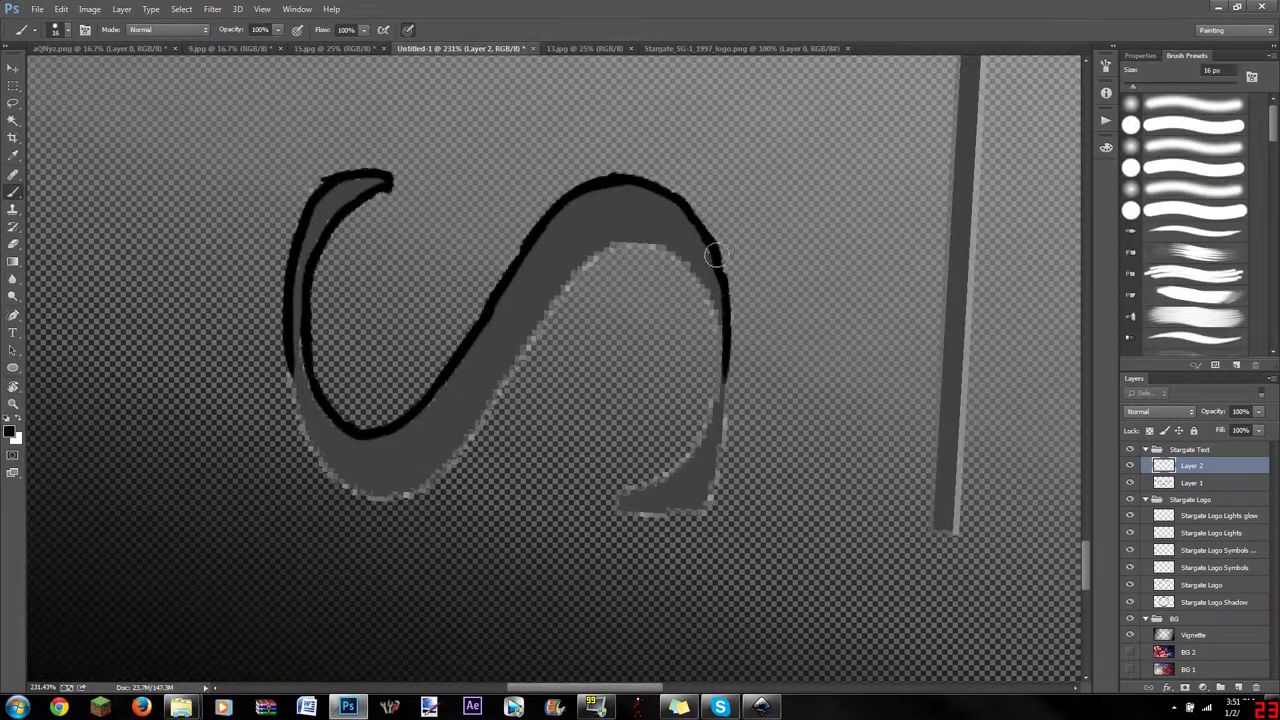
mouse_move(708, 510)
mouse_down()
mouse_move(630, 513)
mouse_move(620, 488)
mouse_move(716, 378)
mouse_move(640, 243)
mouse_up()
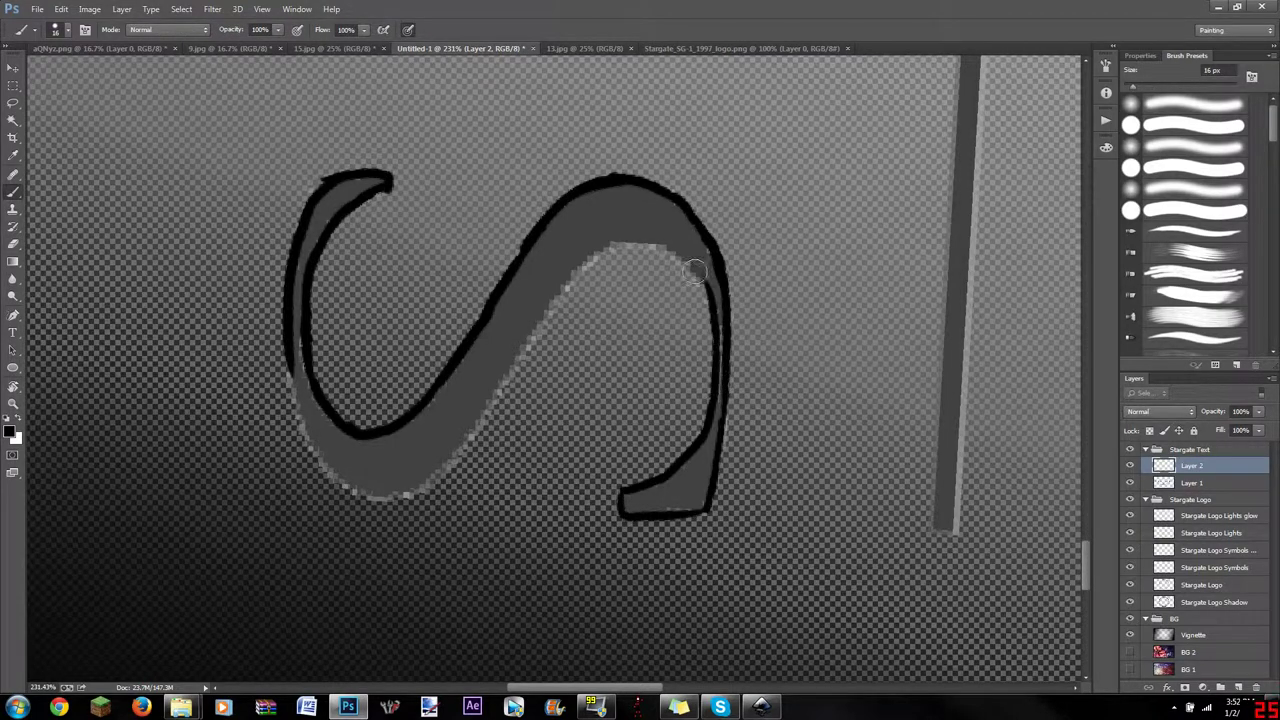
key(e)
key(b)
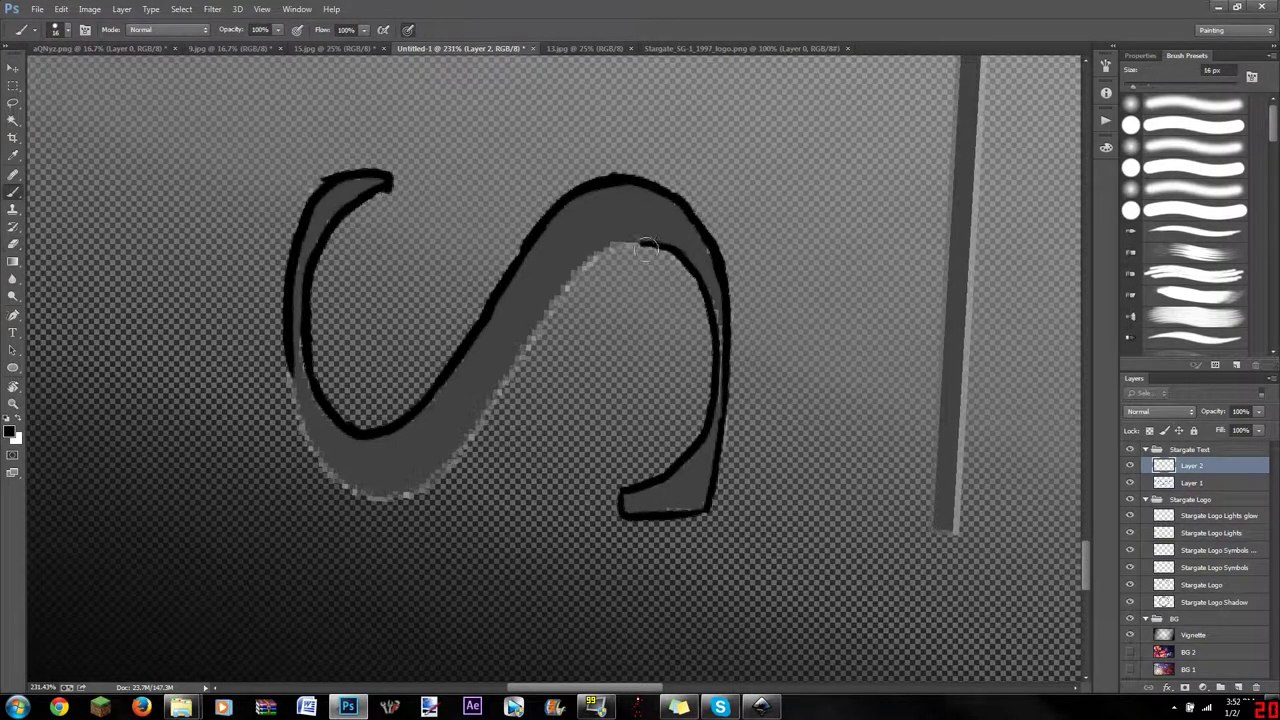
mouse_move(604, 277)
mouse_down()
mouse_move(497, 380)
mouse_move(394, 449)
mouse_move(425, 490)
mouse_up()
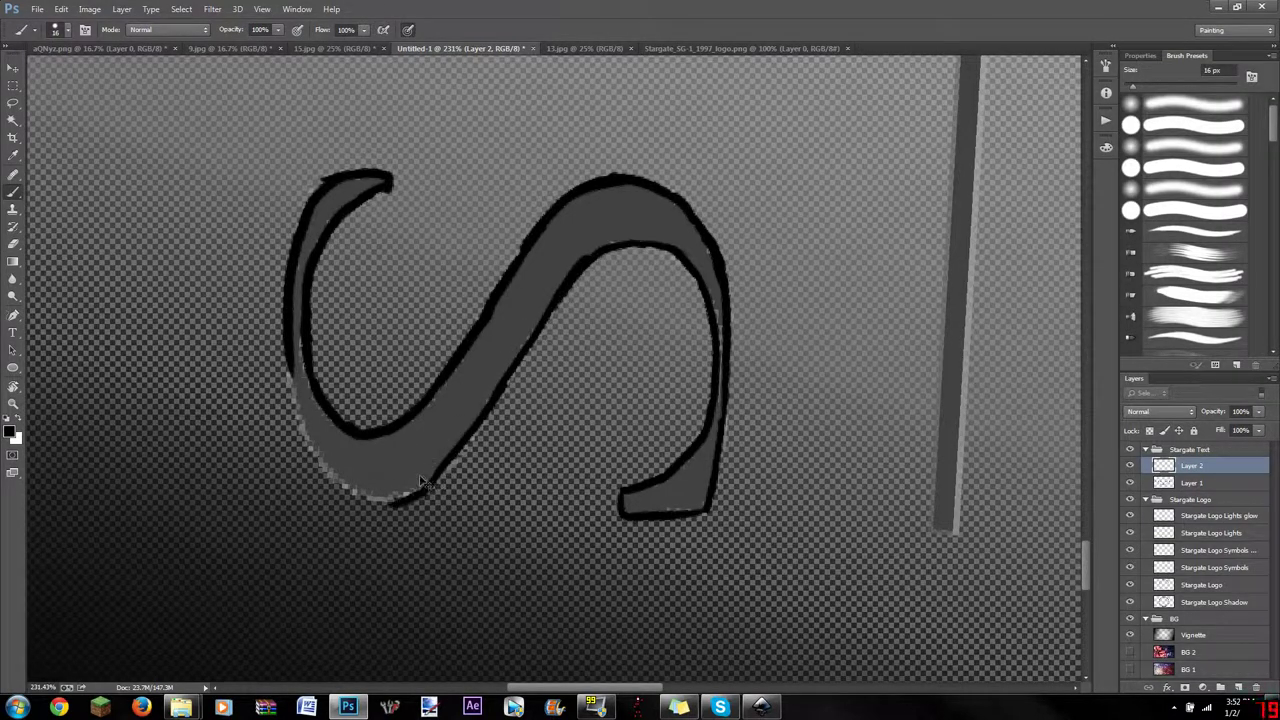
mouse_move(295, 380)
mouse_down()
mouse_move(312, 440)
mouse_move(430, 490)
mouse_up()
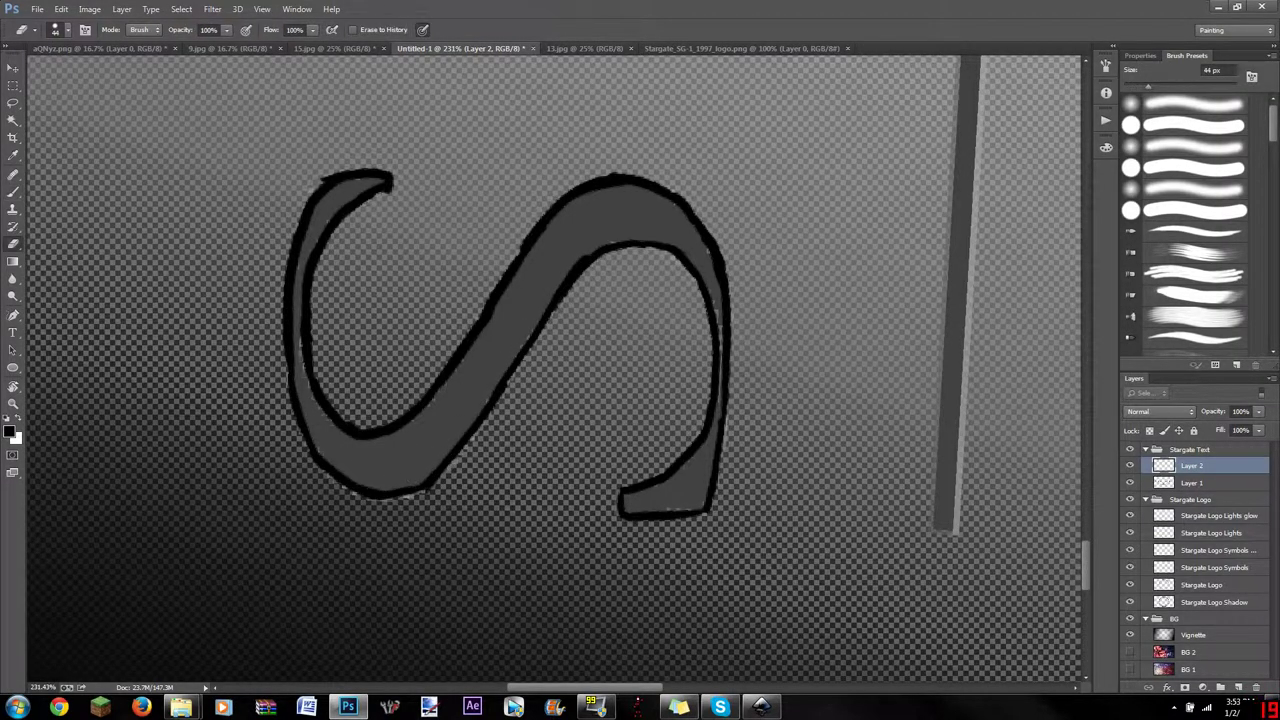
key(e)
key(b)
scroll(555, 370, up, 5)
Step: Trace black outlines along the T's lower serif, stem, left and inner edges
drag(347, 300, 410, 355)
drag(315, 345, 410, 356)
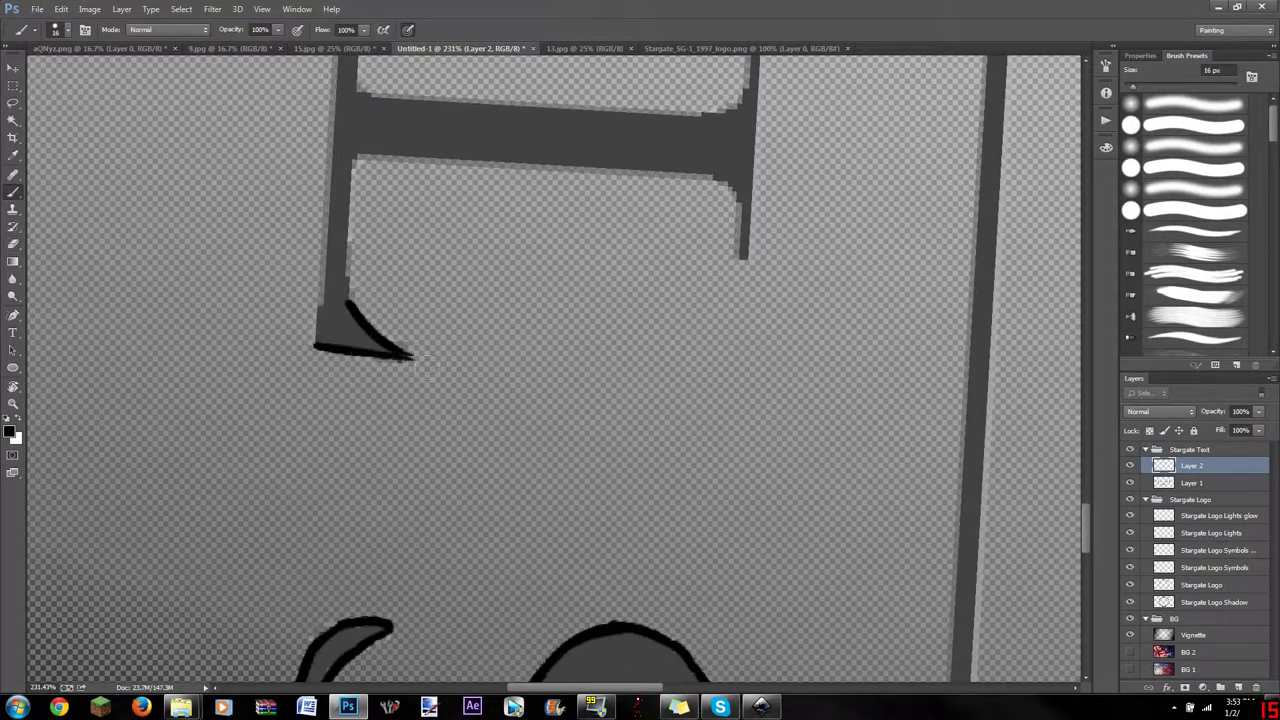
drag(331, 155, 312, 318)
key(ctrl+z)
drag(335, 92, 313, 345)
key(e)
key(b)
drag(348, 300, 352, 158)
Step: Redraw the T's upper and inner left edge outlines, undoing and erasing rough strokes
key(e)
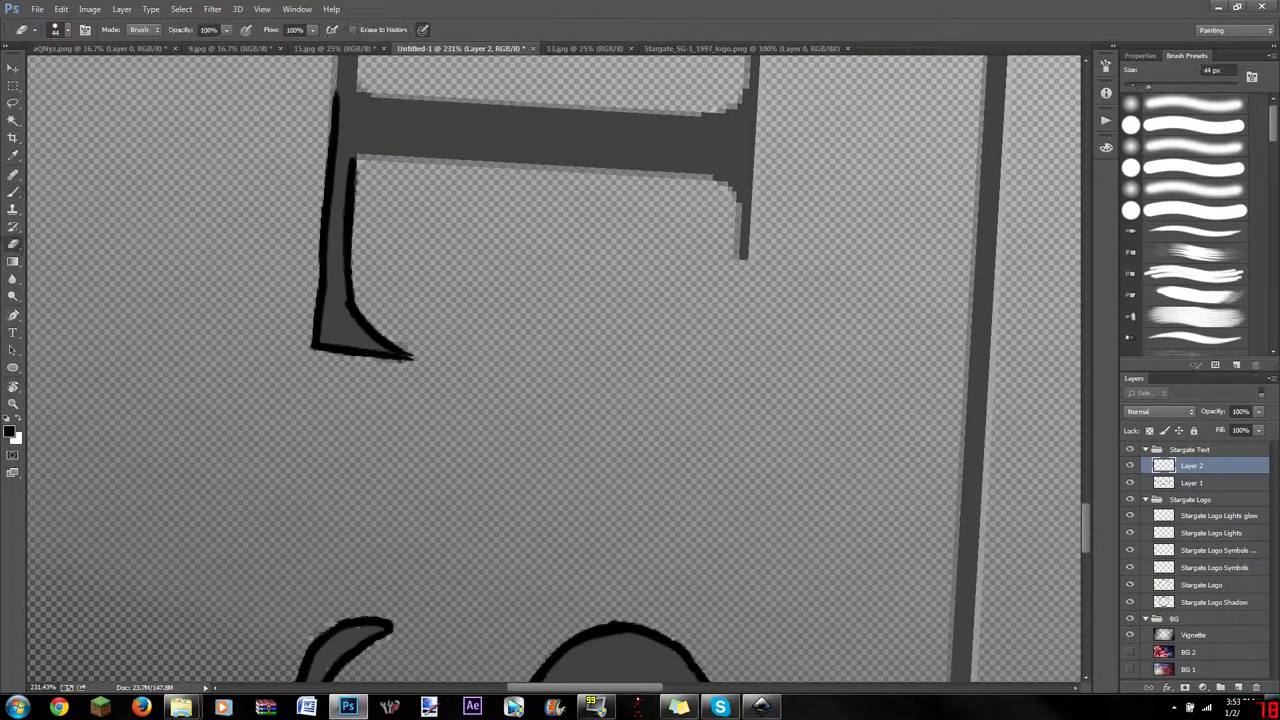
key(b)
scroll(555, 370, up, 5)
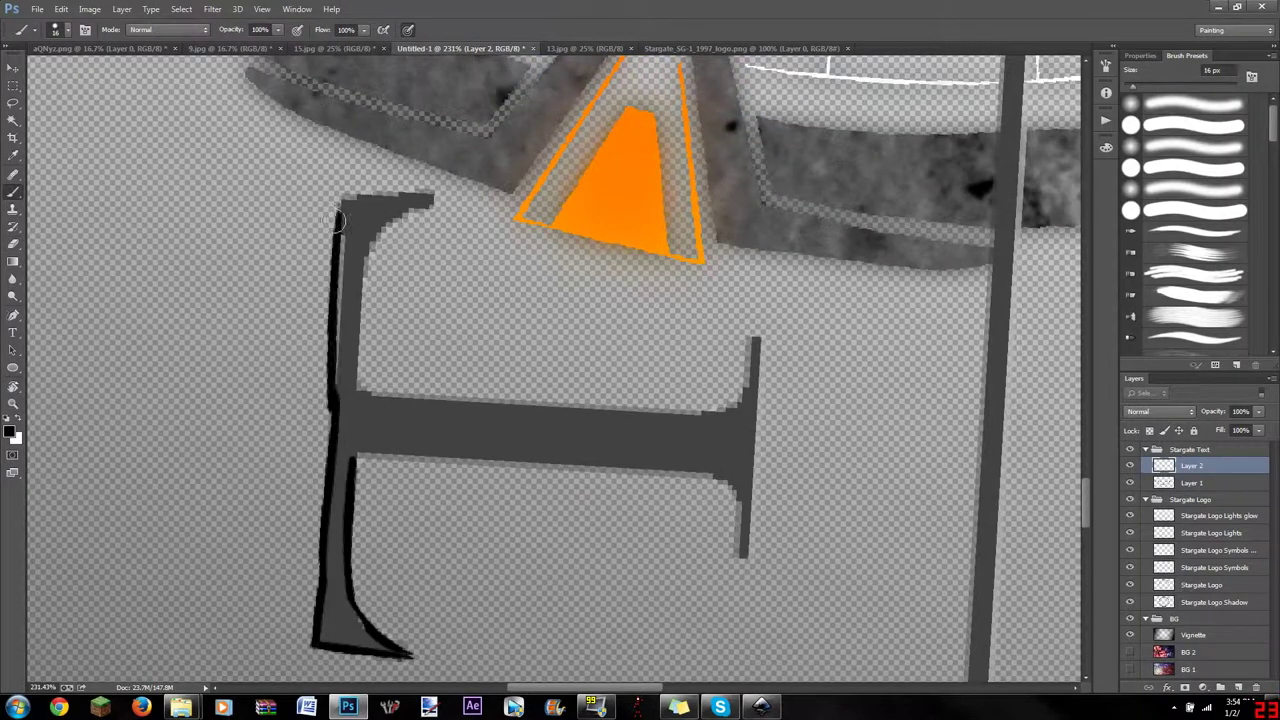
drag(345, 198, 335, 400)
key(ctrl+z)
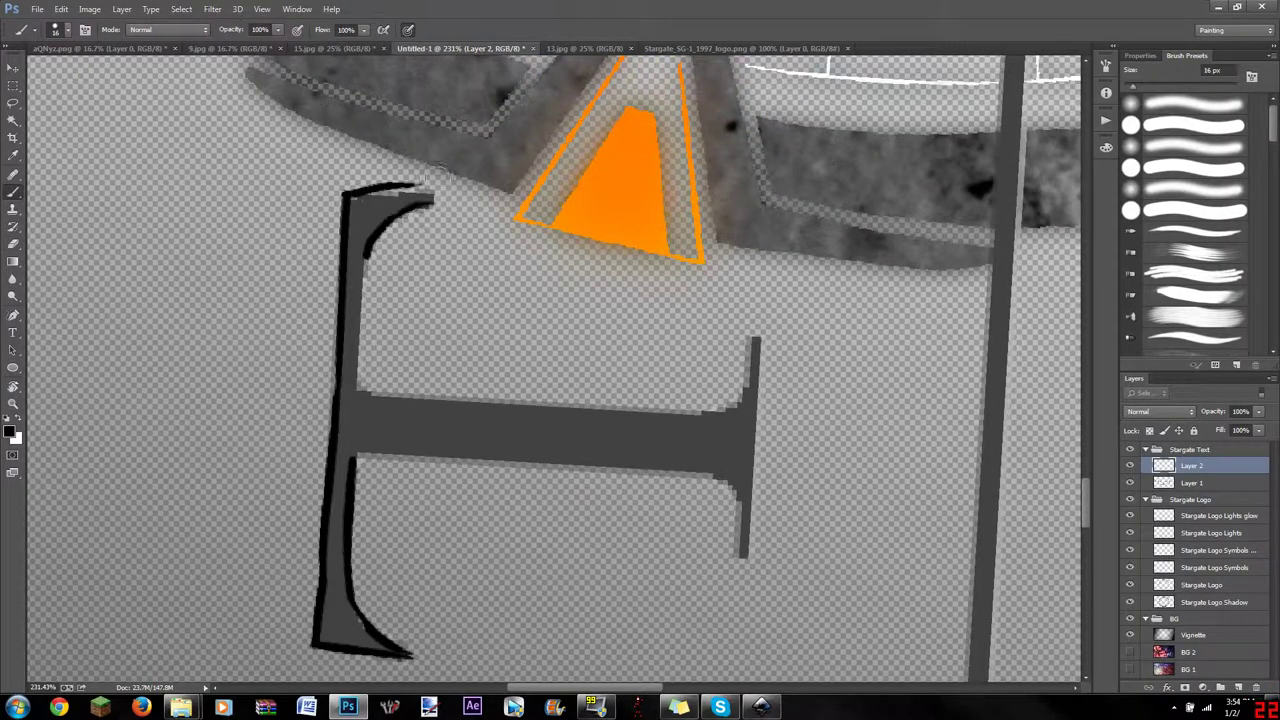
drag(367, 248, 360, 392)
key(e)
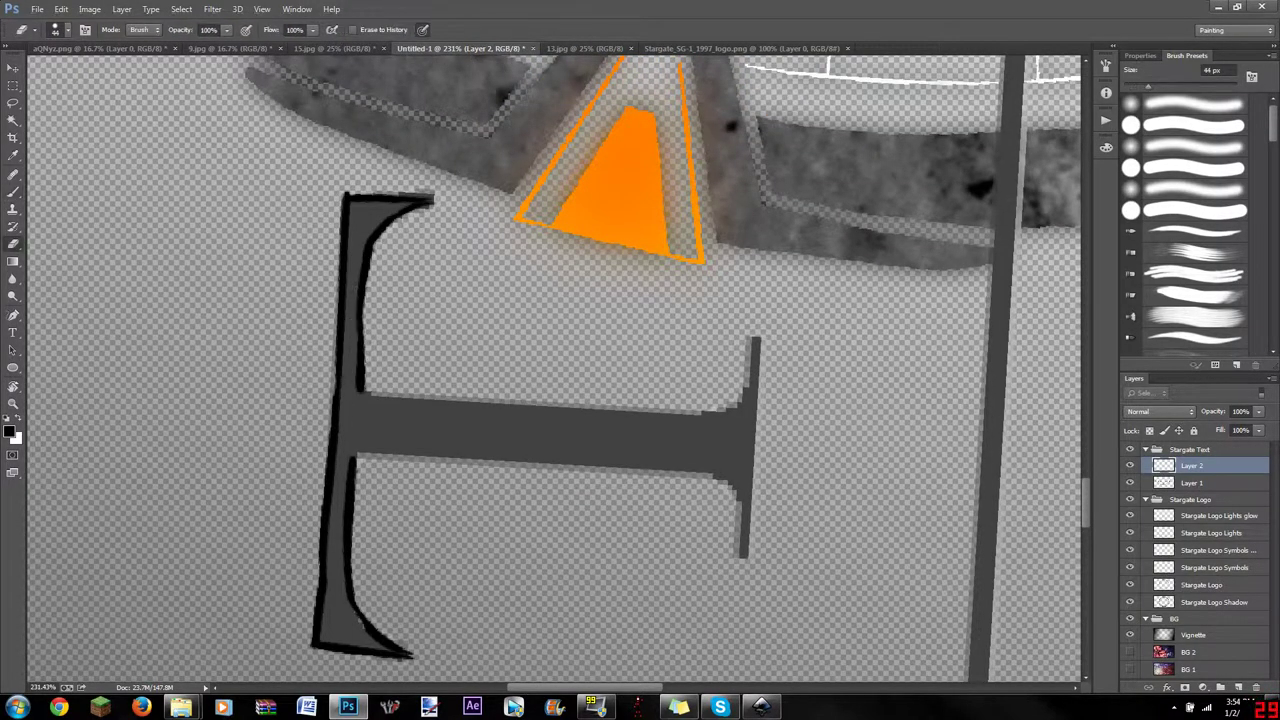
key(r)
Step: Rotate the view and outline the T crossbar's edges and far serif, trimming stray black
drag(640, 300, 560, 420)
key(b)
drag(420, 512, 674, 322)
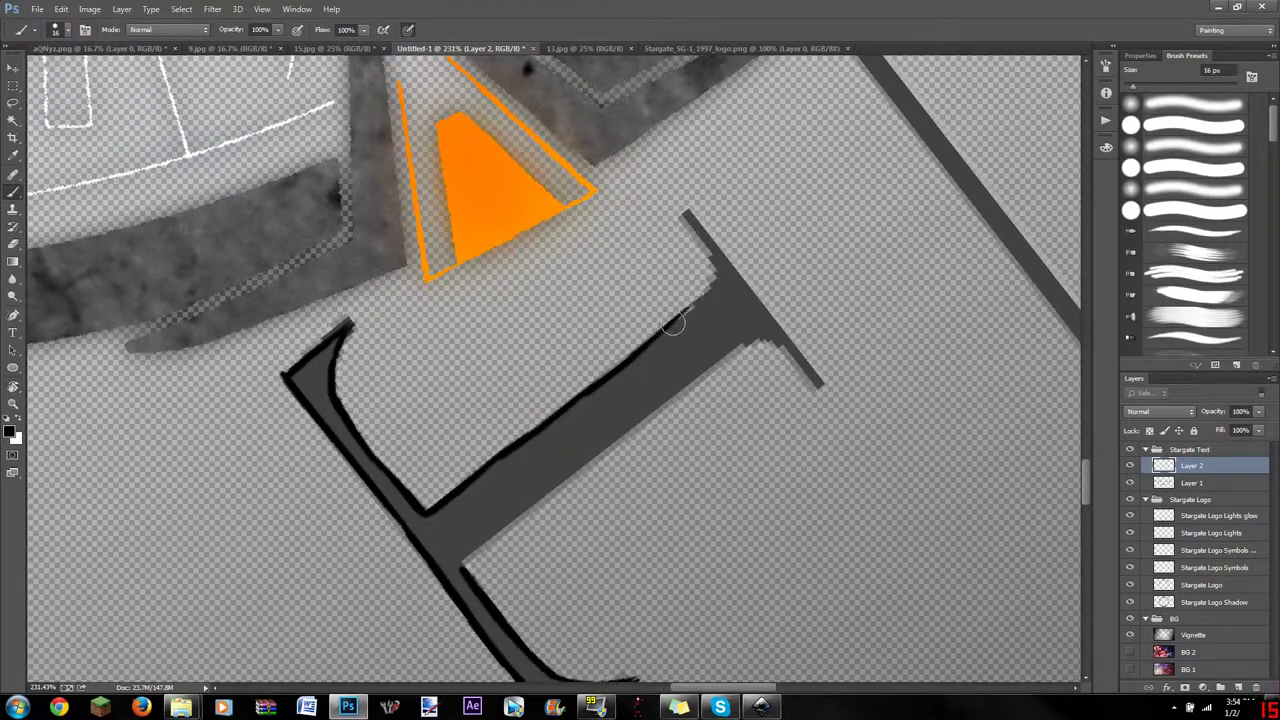
drag(688, 215, 836, 396)
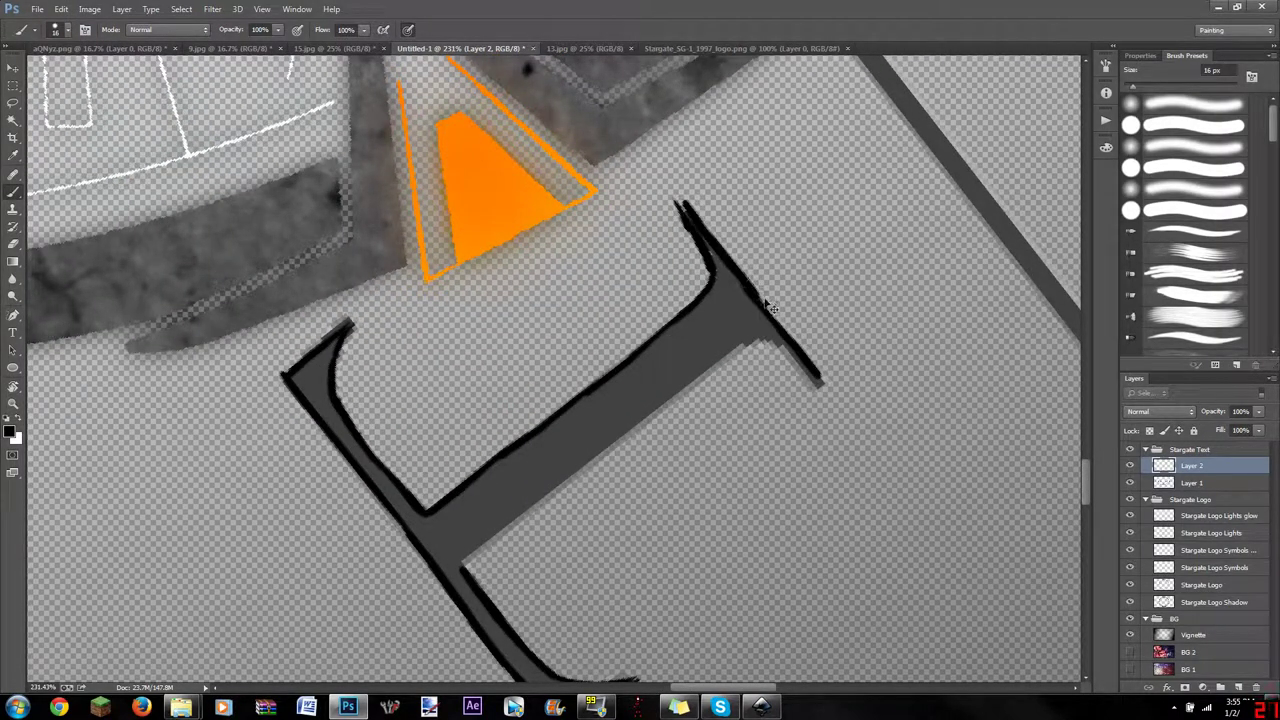
drag(480, 535, 750, 348)
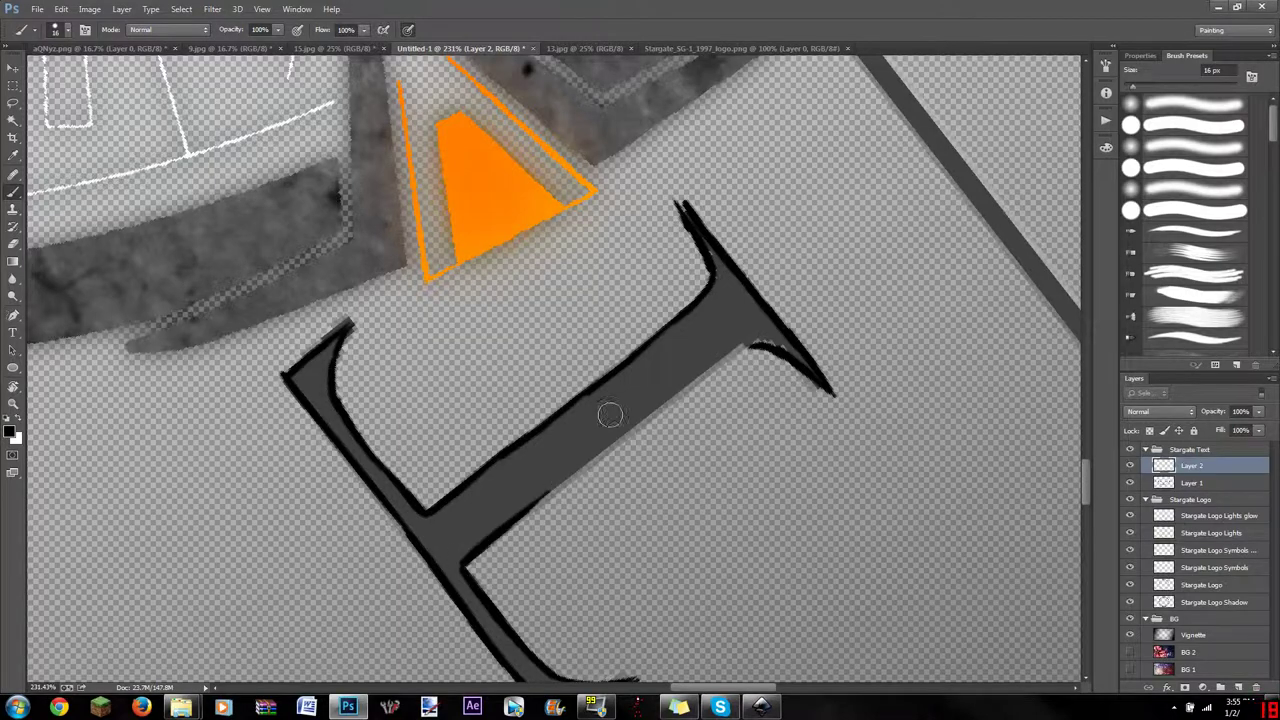
drag(540, 496, 700, 388)
key(e)
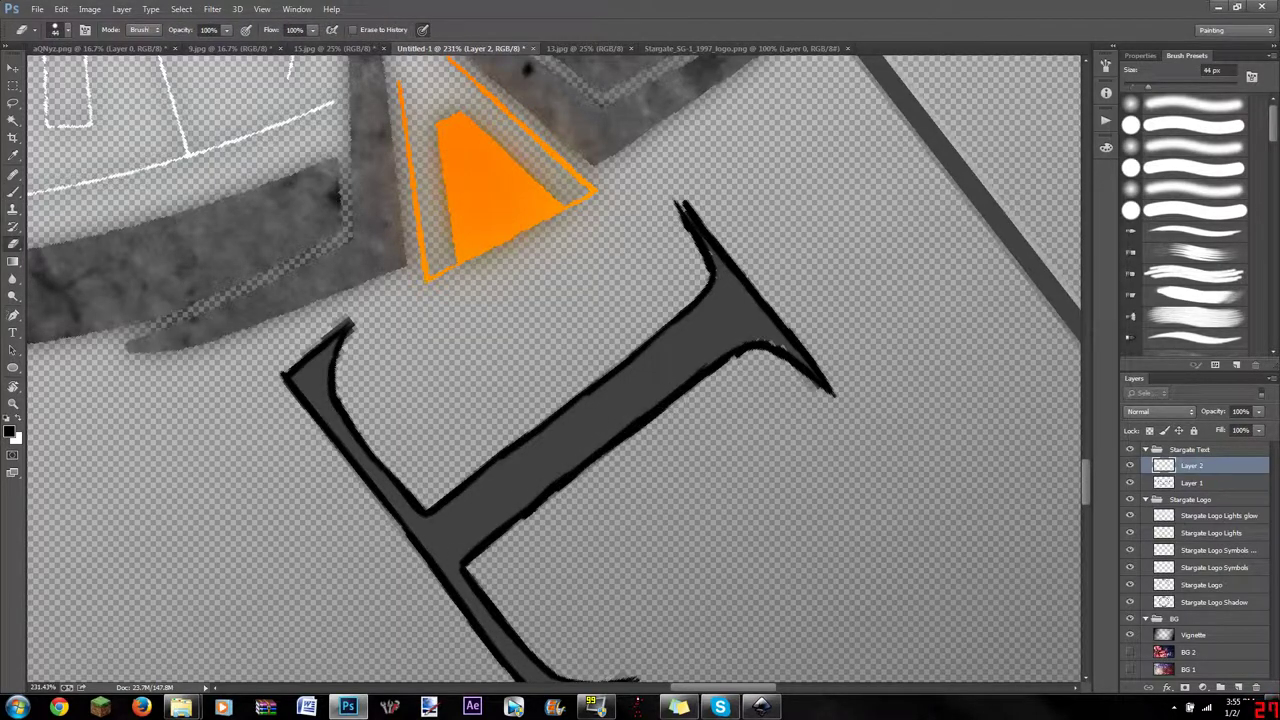
drag(688, 240, 680, 202)
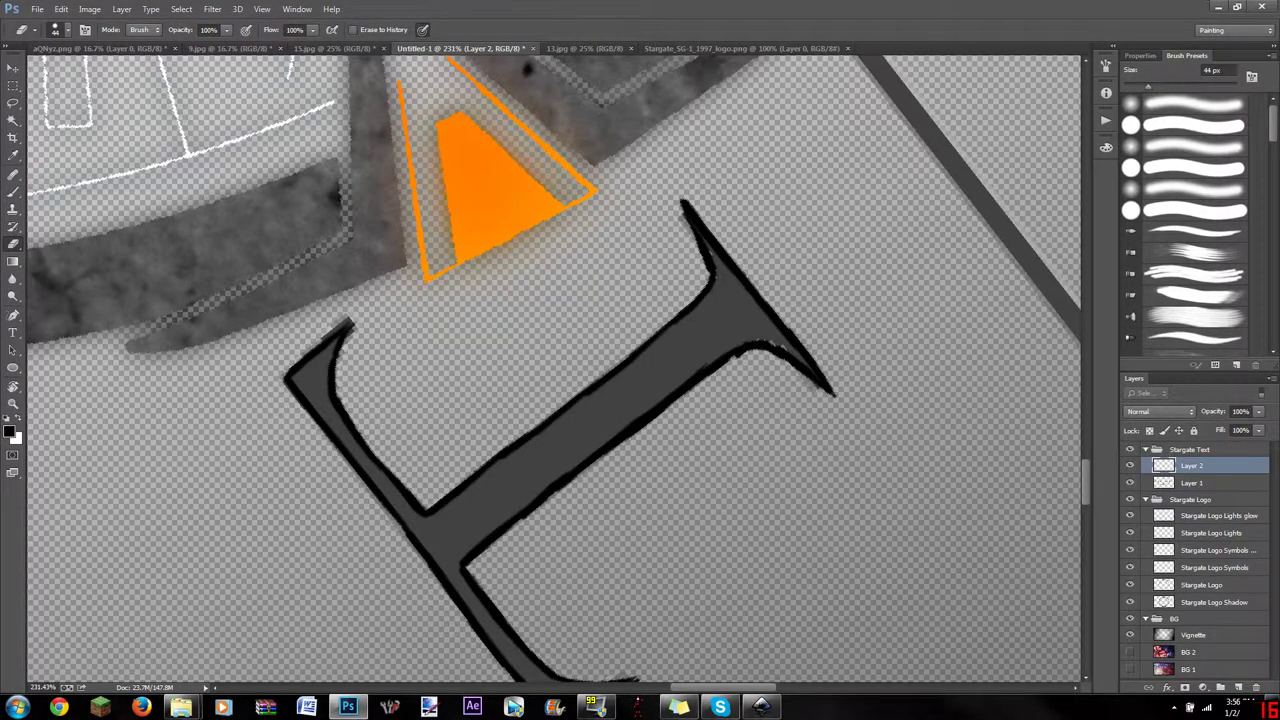
Step: Outline the A's serif and left diagonal in black, rotating the view so the A stands upright
drag(500, 200, 610, 650)
key(b)
drag(568, 420, 640, 512)
drag(565, 495, 612, 500)
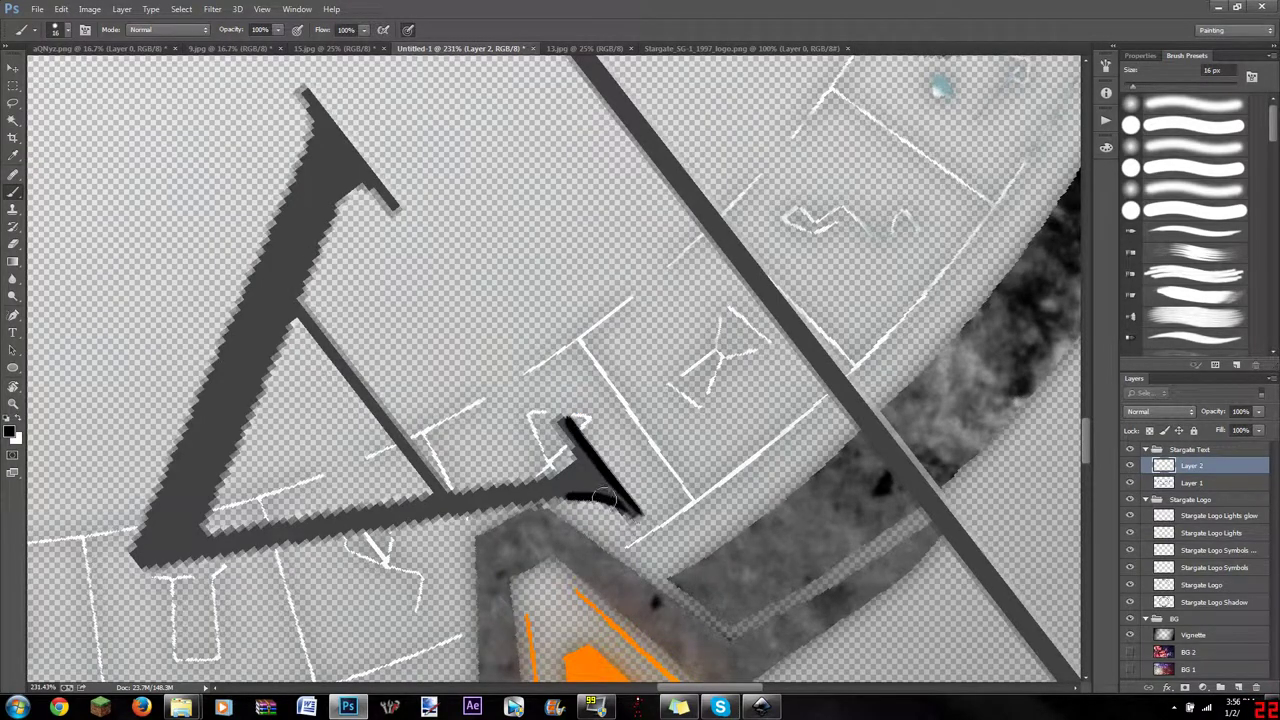
key(r)
mouse_move(570, 435)
mouse_down()
mouse_move(447, 430)
mouse_move(640, 70)
mouse_up()
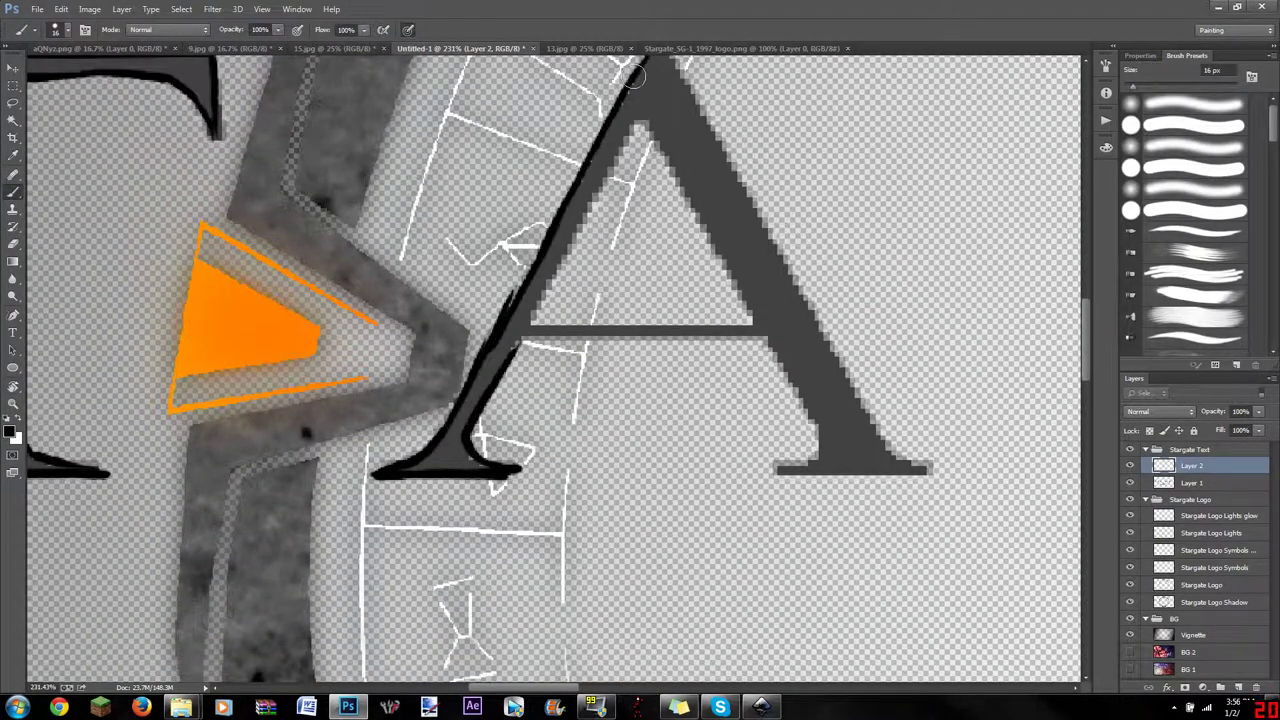
drag(470, 365, 555, 208)
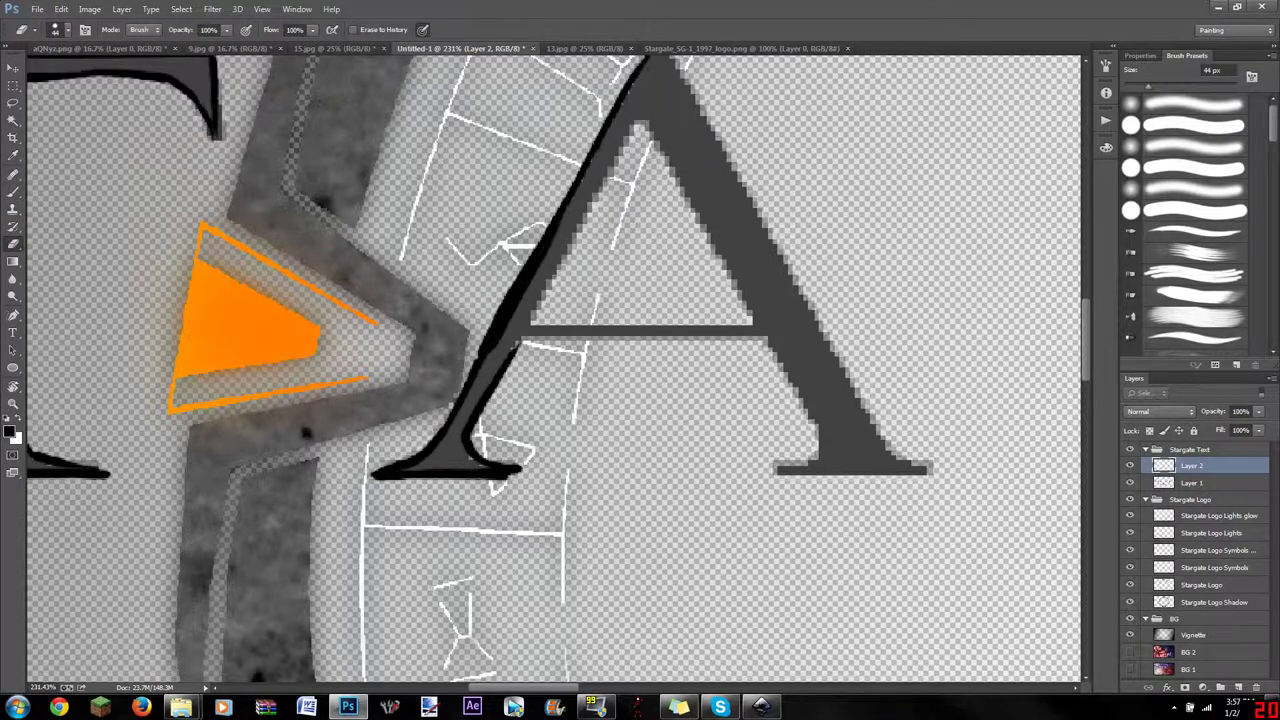
key(ctrl+z)
mouse_move(520, 328)
mouse_down()
mouse_move(577, 222)
mouse_move(770, 335)
mouse_up()
Step: Outline the A's inner apex, right diagonal and right leg, then erase stray marks
key(r)
drag(770, 335, 541, 310)
mouse_move(628, 176)
mouse_down()
mouse_move(501, 360)
mouse_move(615, 205)
mouse_up()
key(ctrl+z)
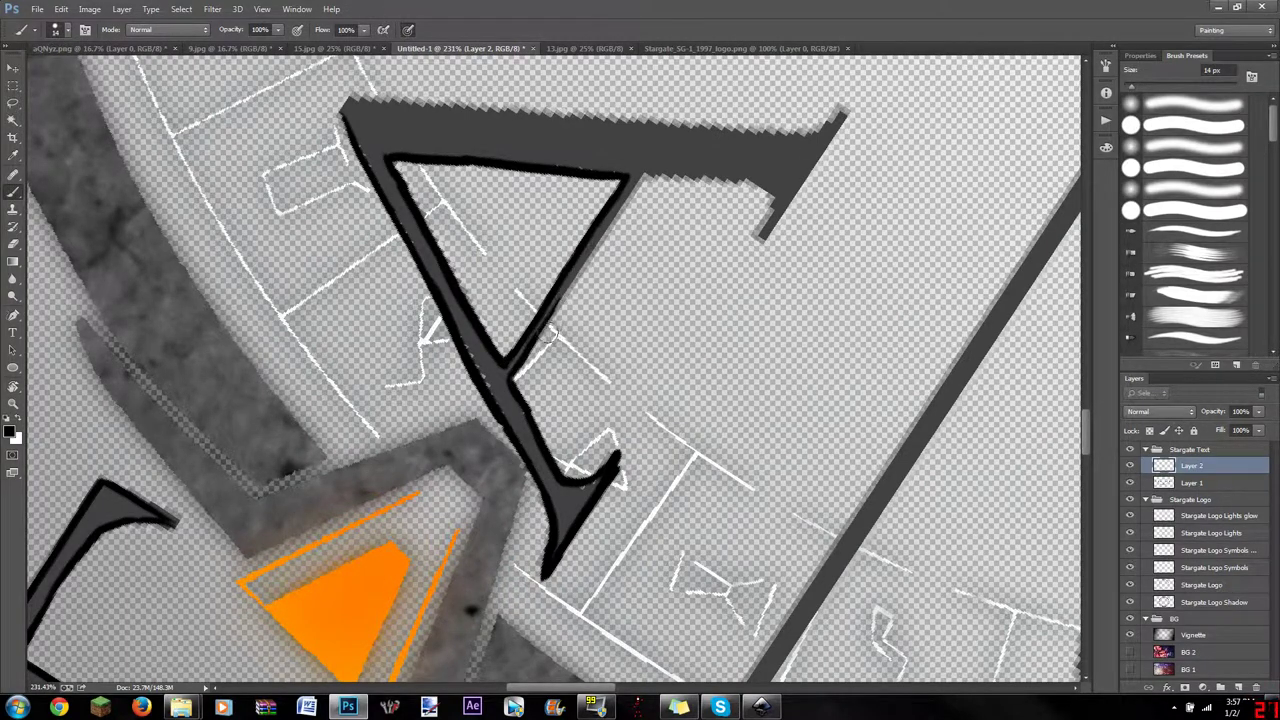
drag(525, 345, 645, 178)
drag(600, 350, 560, 380)
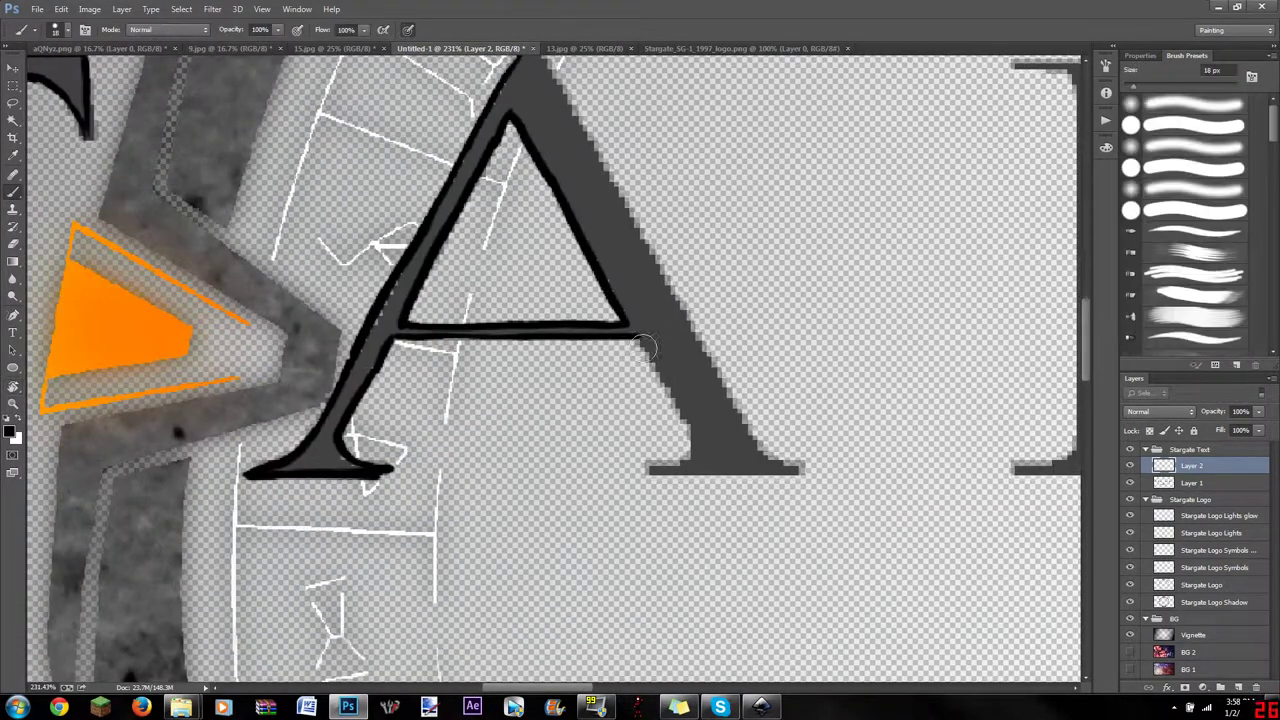
drag(632, 338, 650, 468)
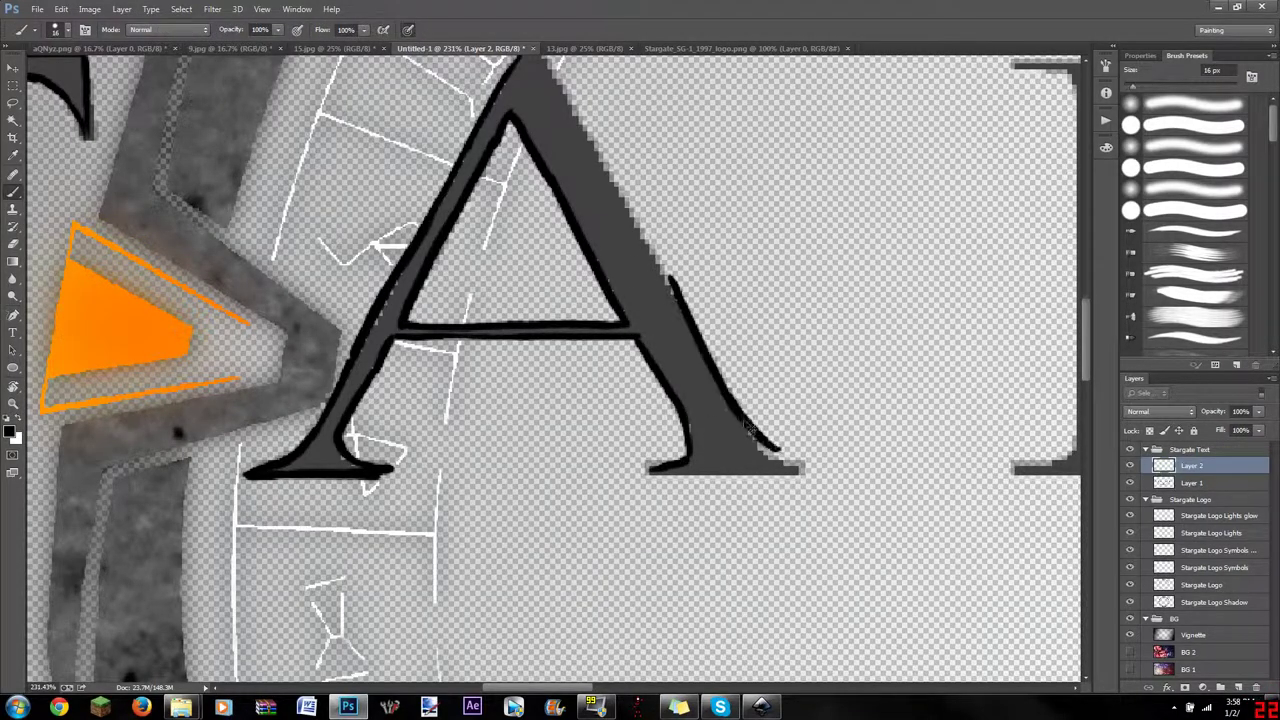
mouse_move(650, 240)
mouse_down()
mouse_move(800, 468)
mouse_move(790, 195)
mouse_move(695, 350)
mouse_move(515, 145)
mouse_move(700, 430)
mouse_up()
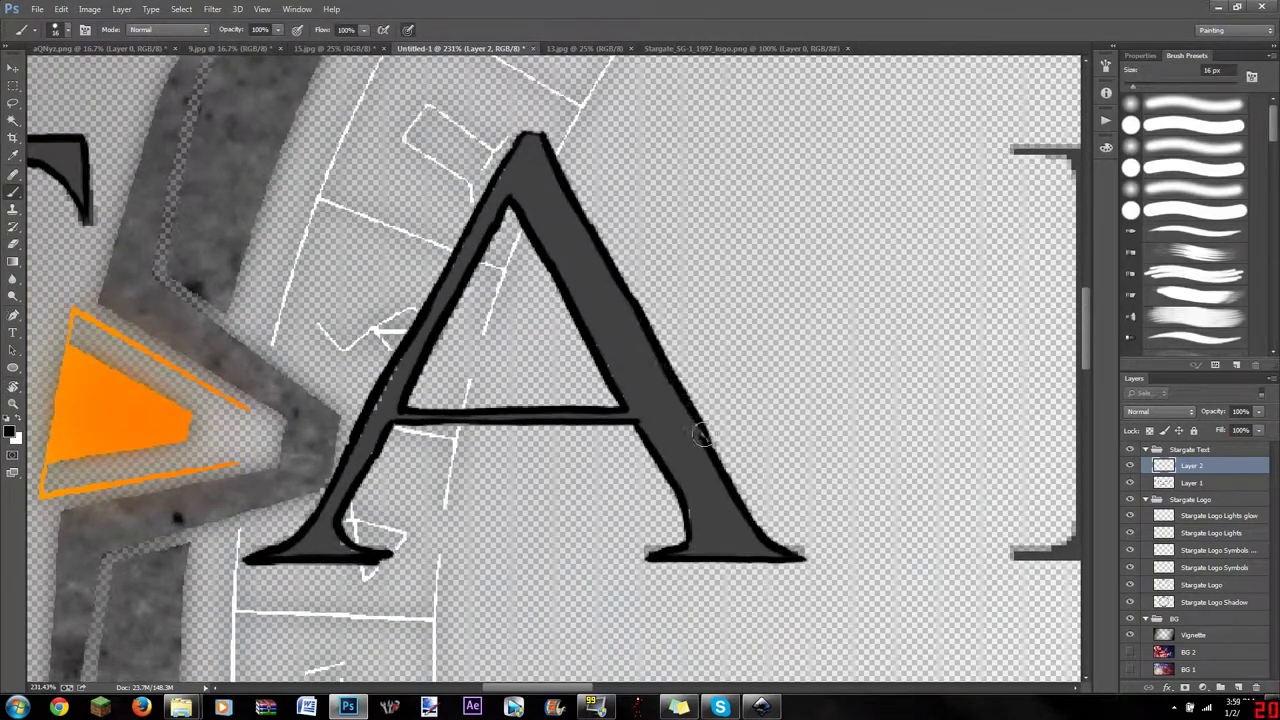
key(e)
drag(410, 400, 415, 425)
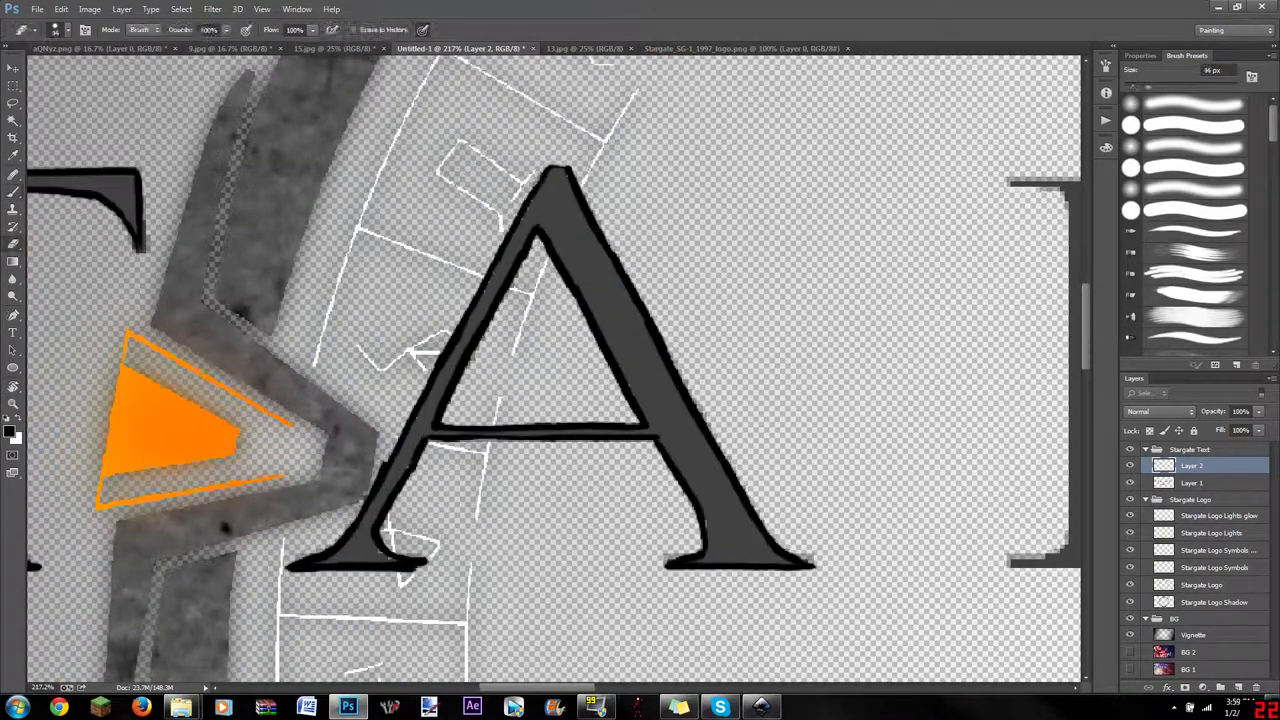
drag(420, 560, 425, 565)
Step: Outline the R's stem sides and bottom serif in black on Layer 2
key(b)
scroll(340, 560, down, 1)
scroll(800, 509, right, 5)
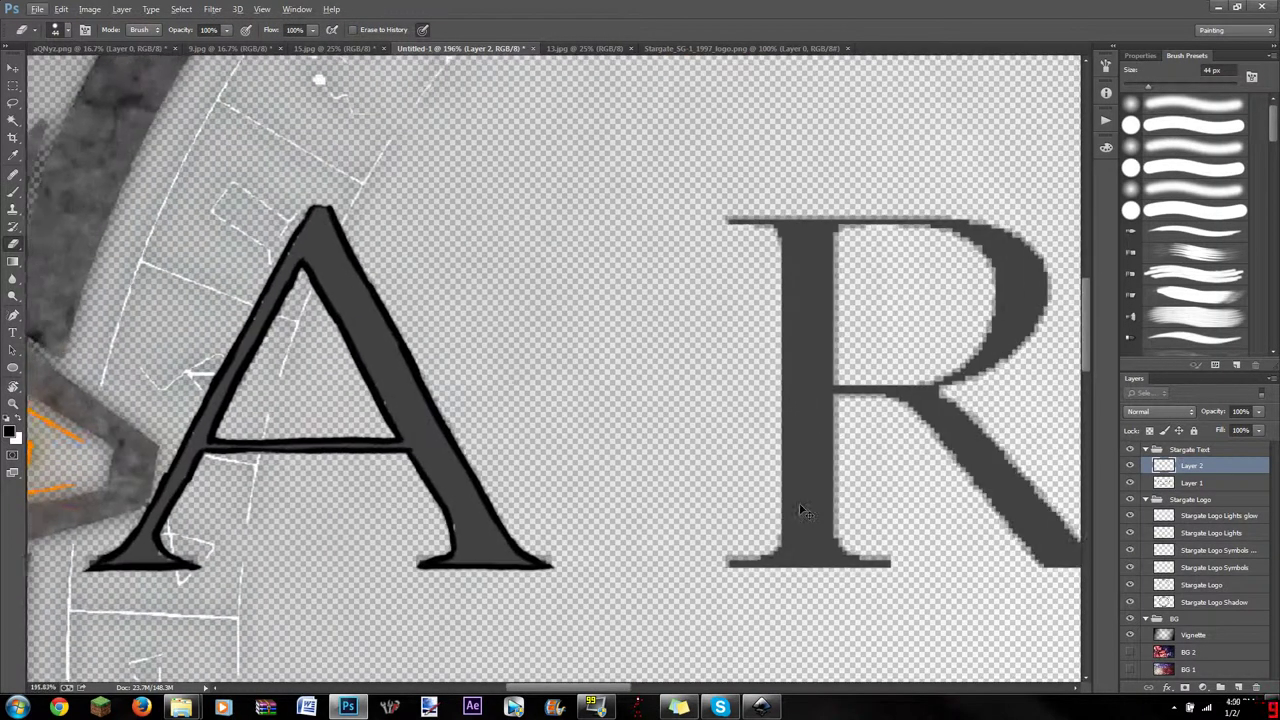
drag(697, 244, 701, 481)
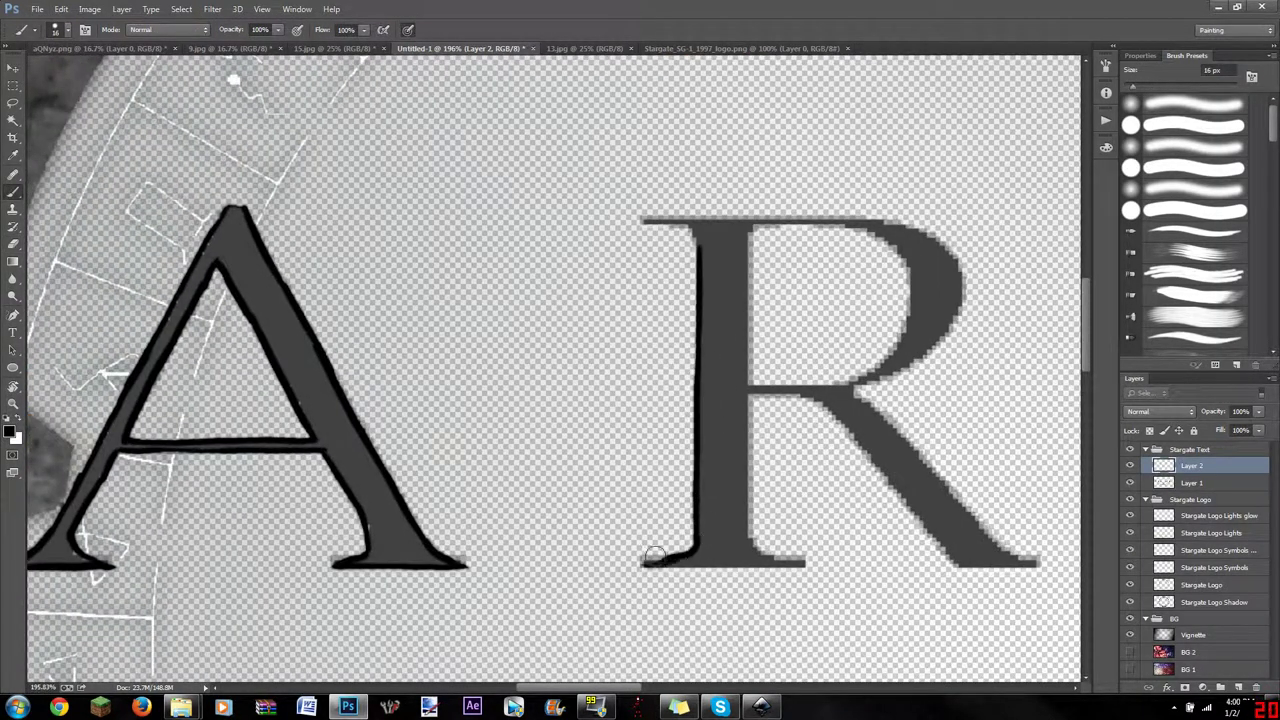
drag(749, 396, 749, 533)
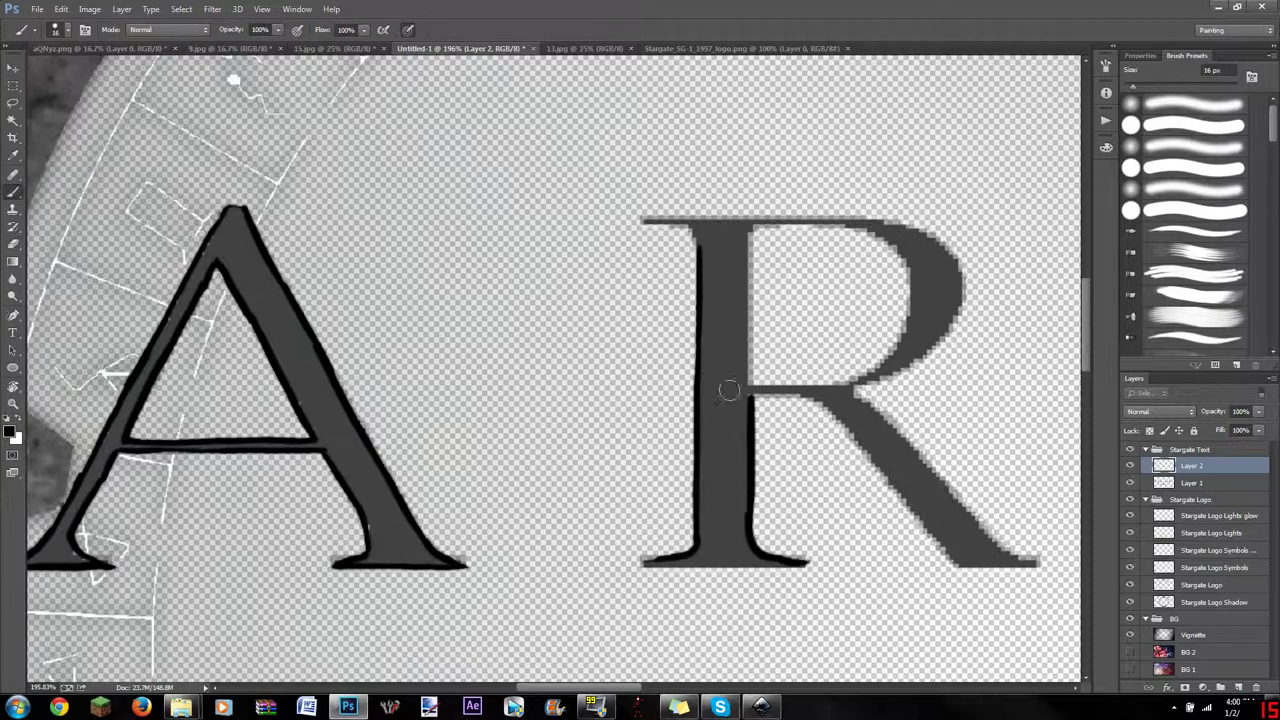
drag(825, 566, 659, 562)
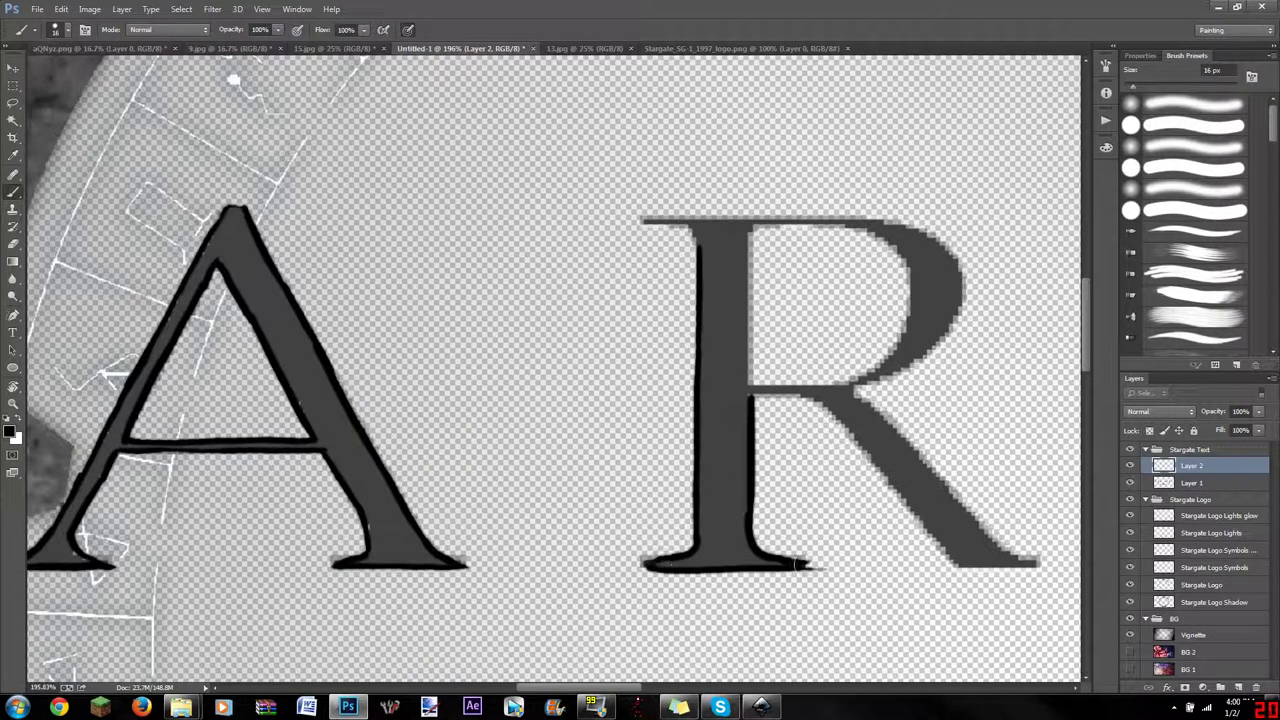
drag(818, 566, 648, 562)
Step: Outline the R's top edge and the outer and inner curves of its bowl
drag(749, 236, 754, 374)
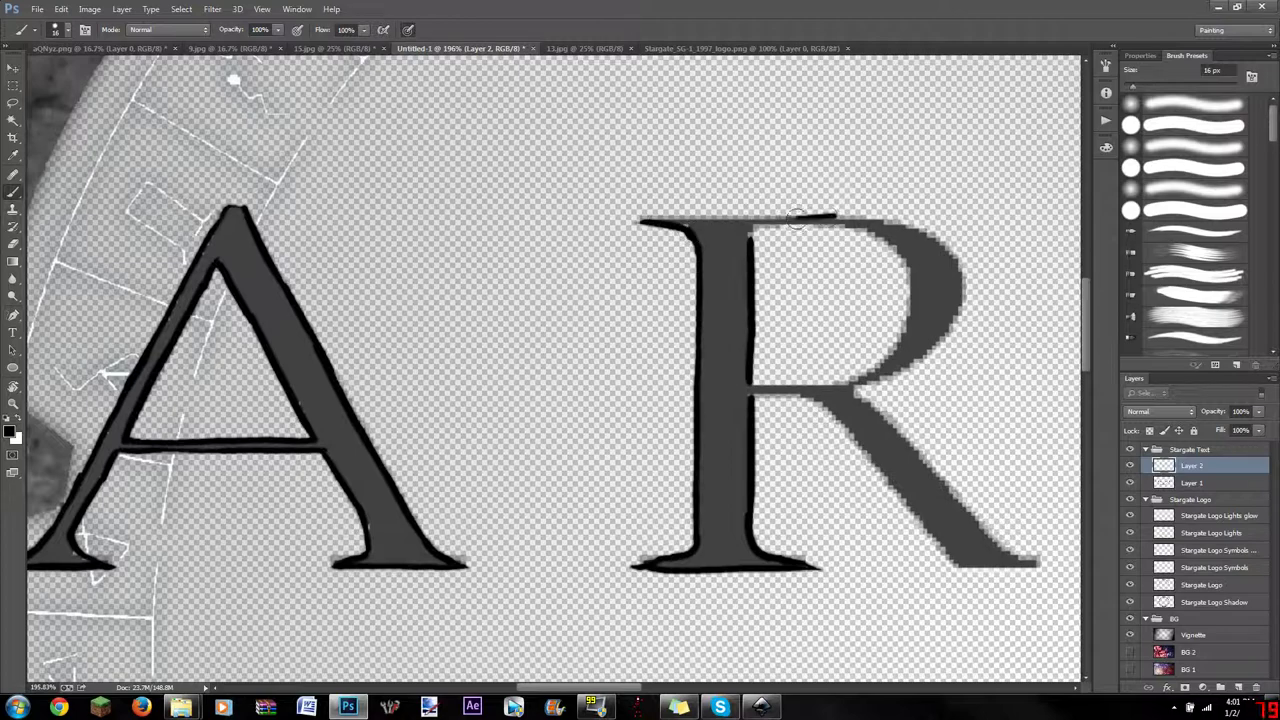
drag(640, 218, 940, 235)
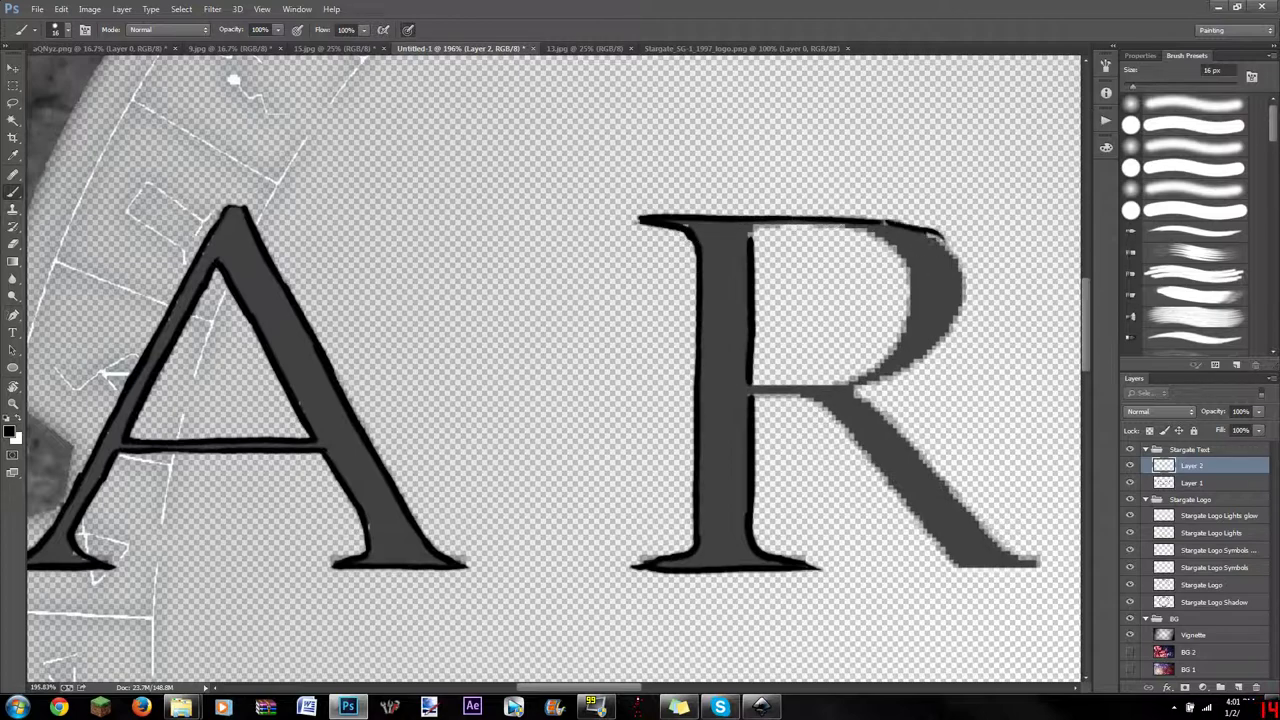
mouse_move(966, 276)
mouse_down()
mouse_move(930, 350)
mouse_move(902, 368)
mouse_up()
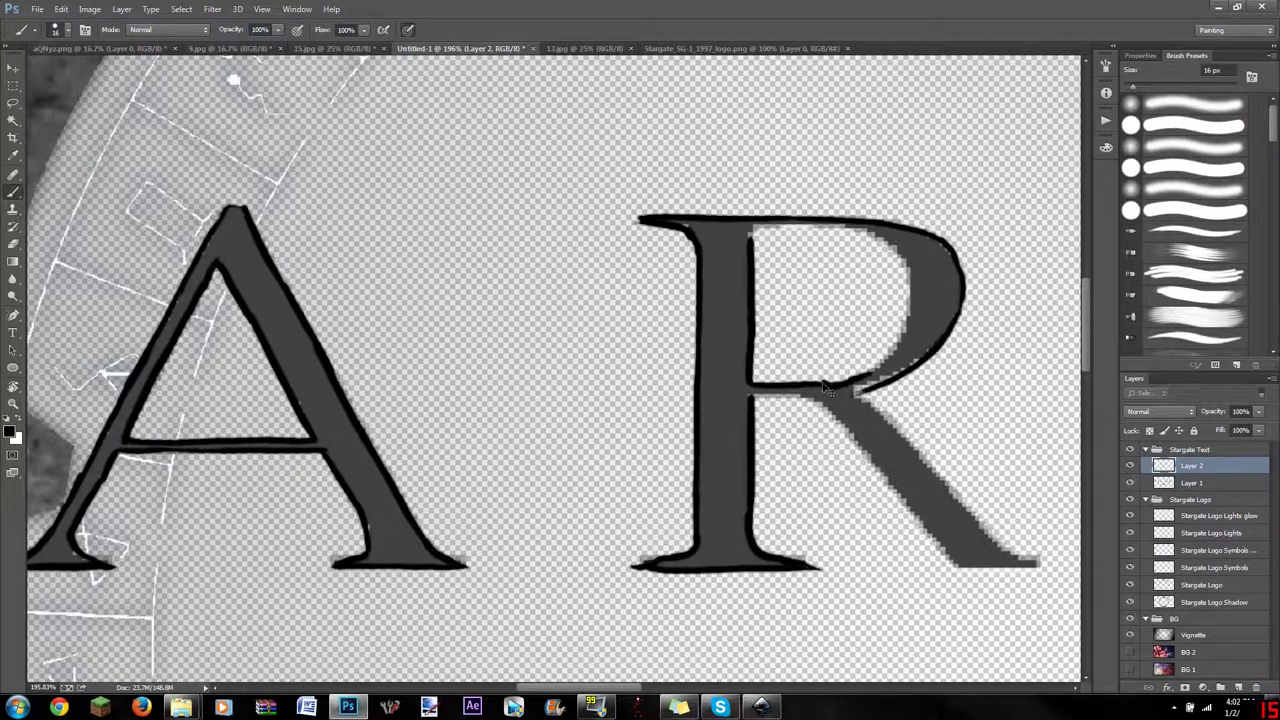
mouse_move(828, 390)
mouse_down()
mouse_move(906, 346)
mouse_move(902, 334)
mouse_up()
drag(905, 248, 888, 316)
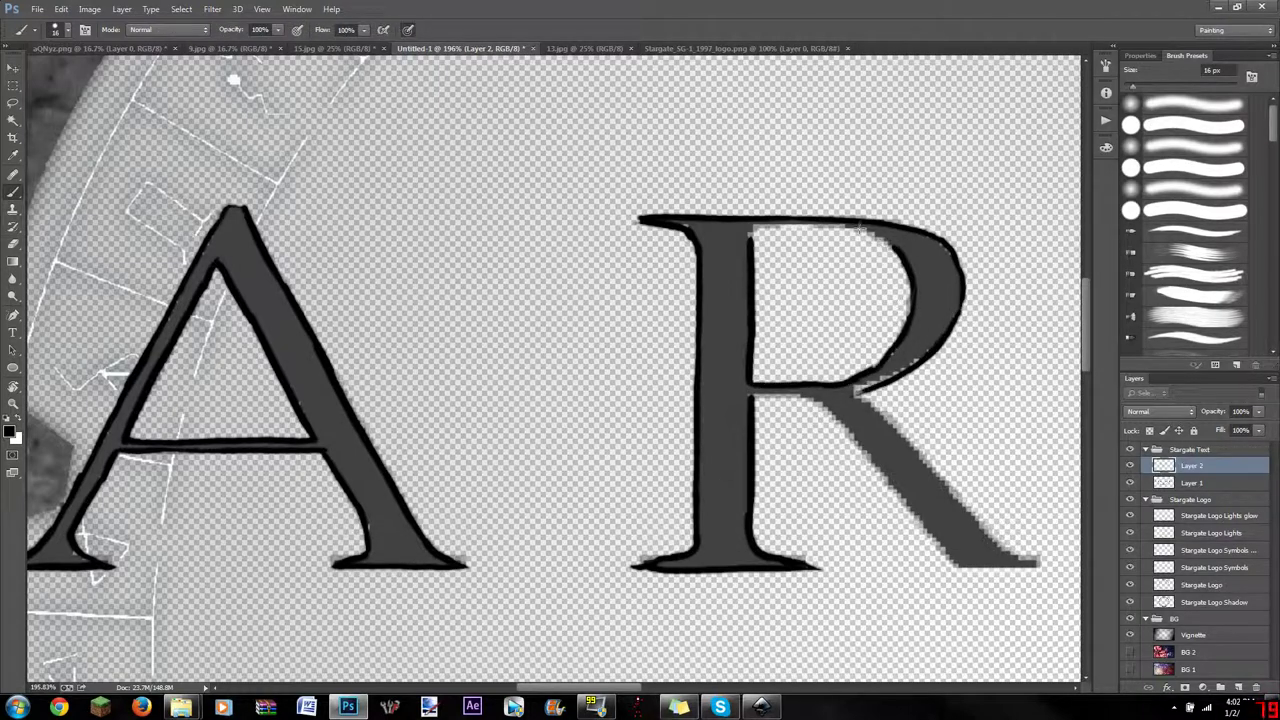
drag(902, 250, 748, 230)
Step: Tidy the outline around the R's bowl and outline the R's leg after rotating the view
key(e)
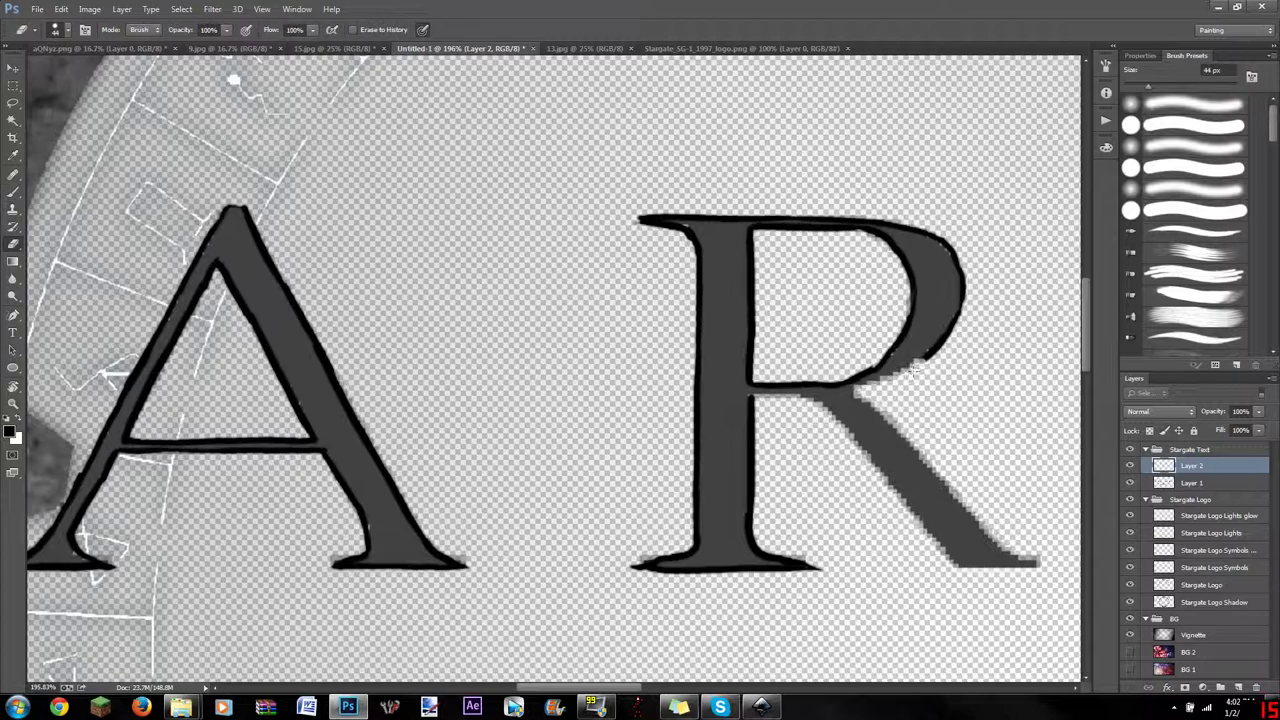
key(b)
drag(913, 371, 860, 385)
key(r)
drag(800, 300, 500, 200)
drag(600, 420, 480, 608)
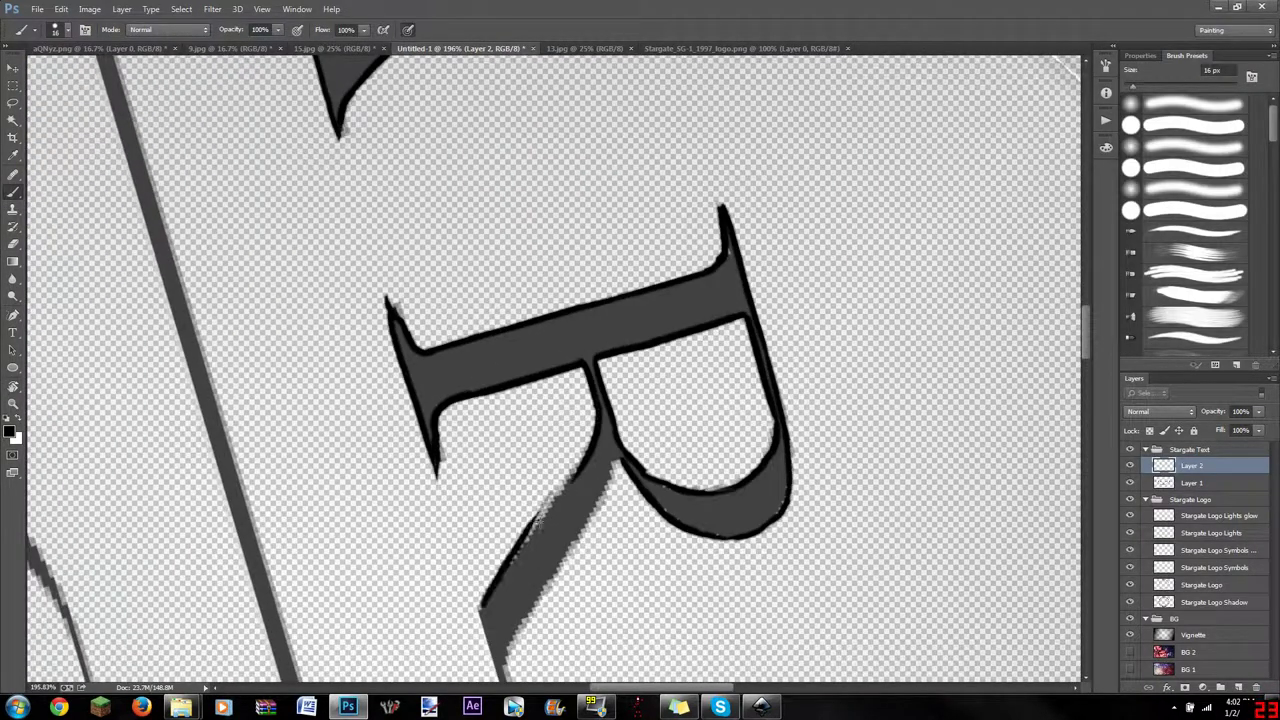
scroll(537, 520, down, 3)
mouse_move(480, 485)
mouse_down()
mouse_move(505, 565)
mouse_move(603, 361)
mouse_move(515, 505)
mouse_up()
Step: Outline the G's spur, inner curve, right side and upper and left outer edges
key(e)
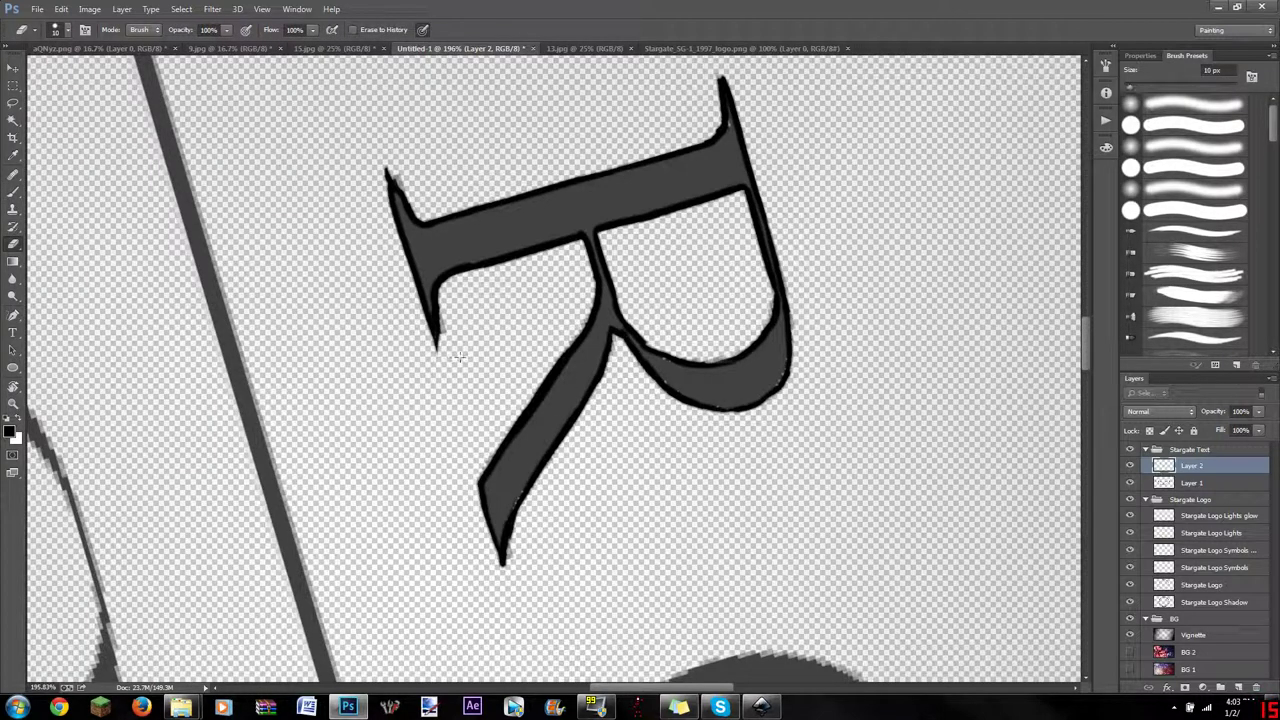
key(b)
scroll(833, 268, down, 5)
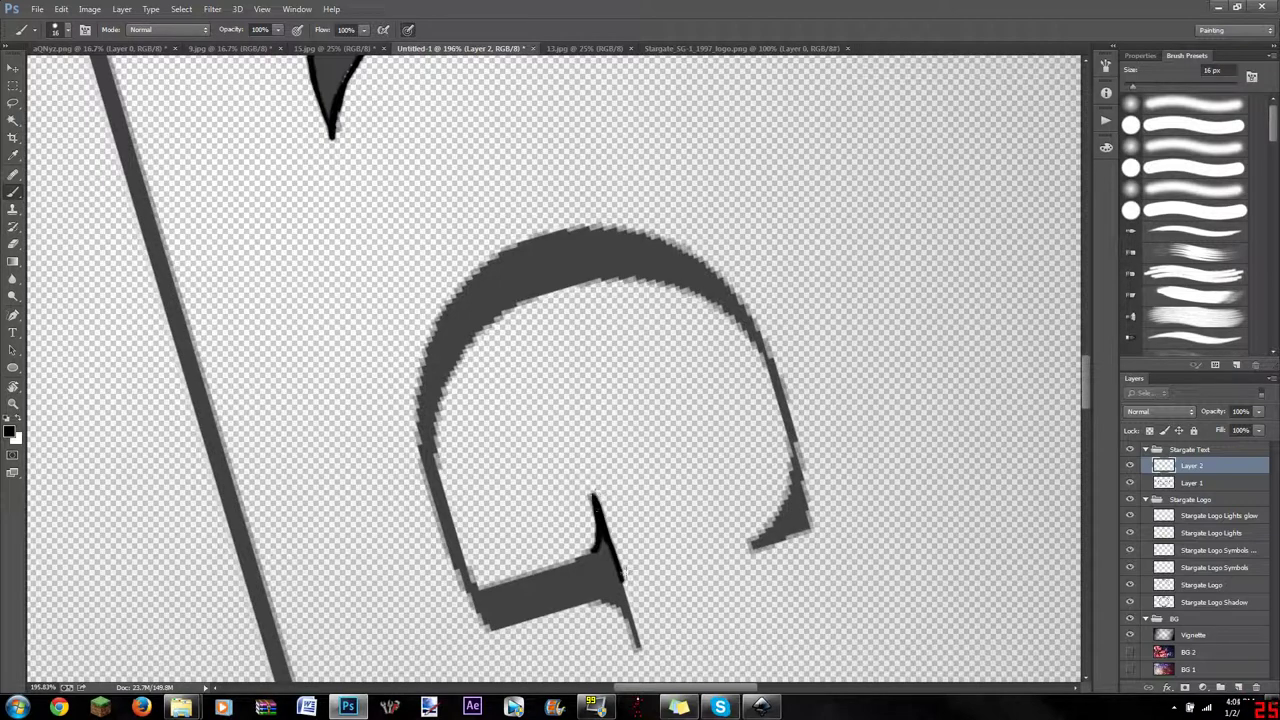
mouse_move(611, 544)
mouse_down()
mouse_move(678, 504)
mouse_move(604, 586)
mouse_move(495, 505)
mouse_move(567, 262)
mouse_move(621, 236)
mouse_up()
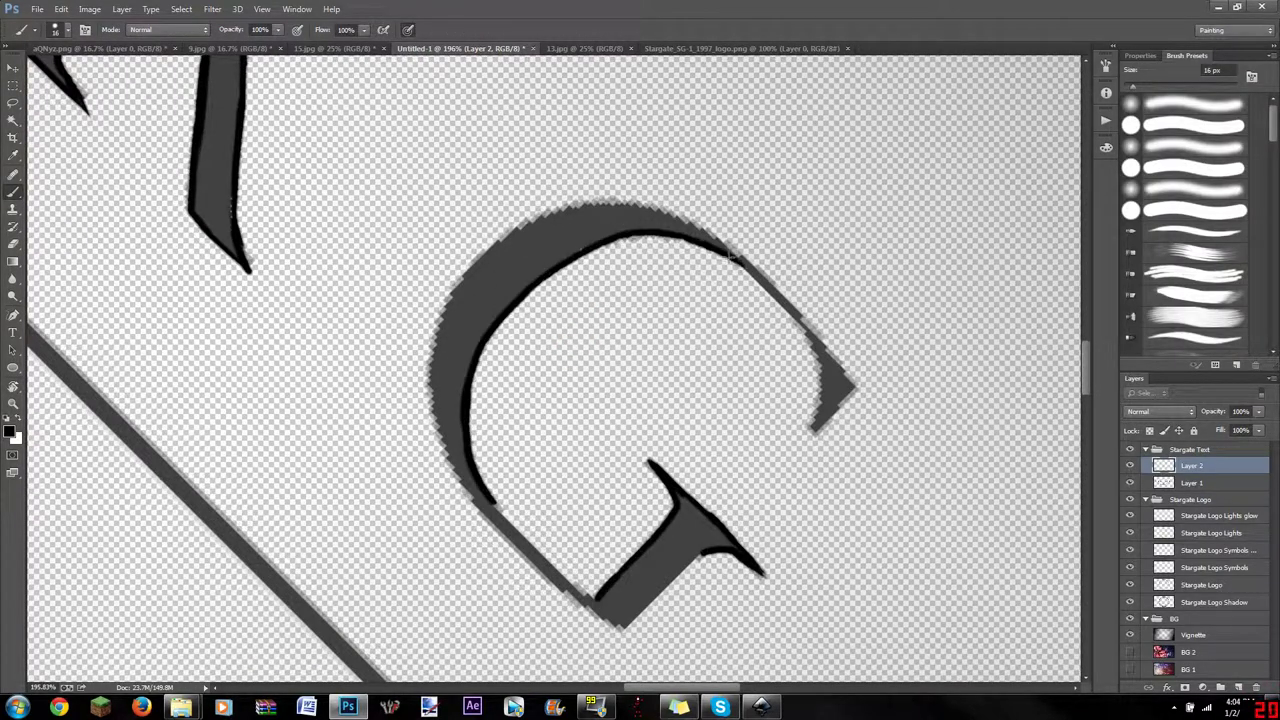
mouse_move(738, 260)
mouse_down()
mouse_move(802, 340)
mouse_move(809, 392)
mouse_up()
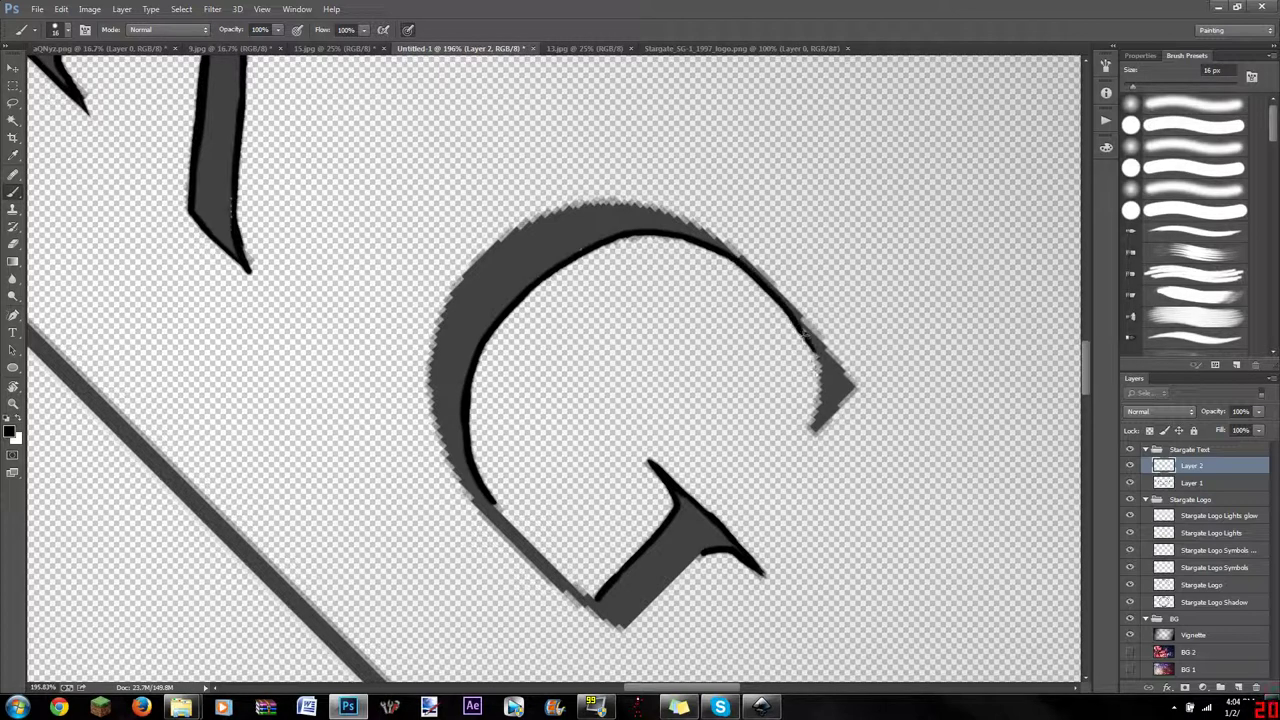
drag(803, 335, 807, 432)
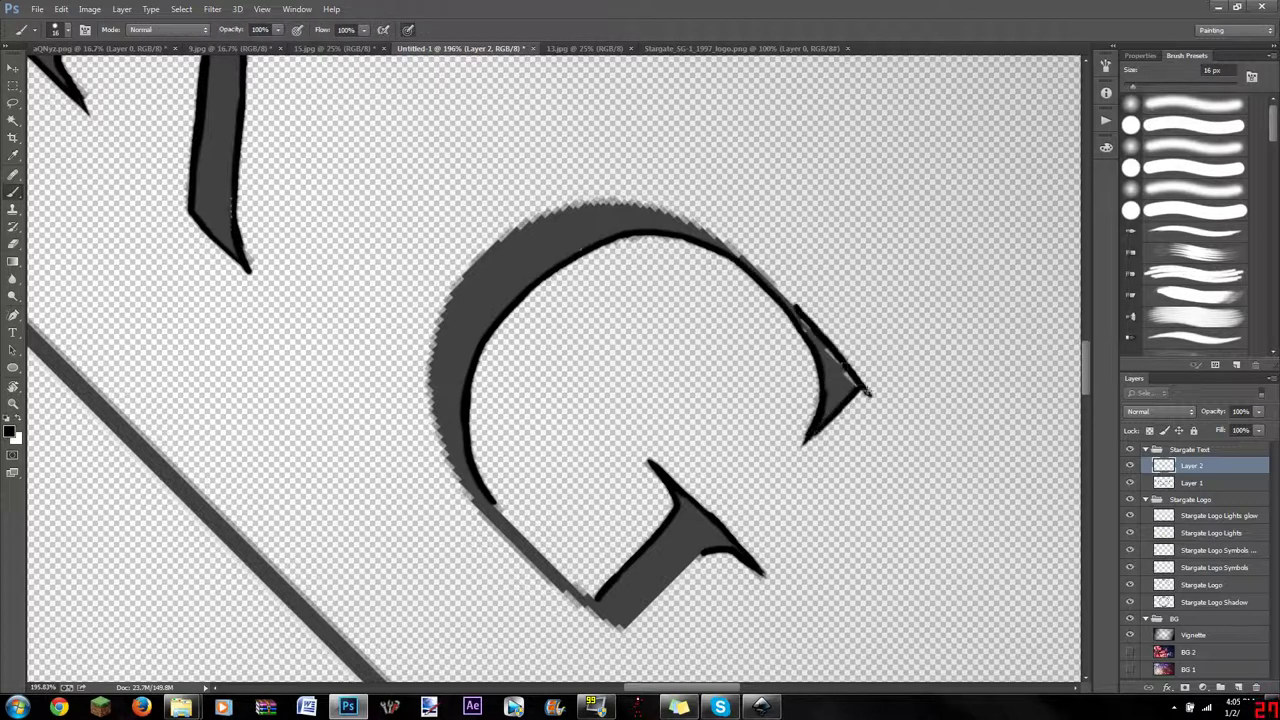
drag(820, 345, 717, 236)
drag(515, 248, 428, 378)
Step: Rotate the view to outline the G's lower-right edge and start outlining the circle above the A
key(ctrl+z)
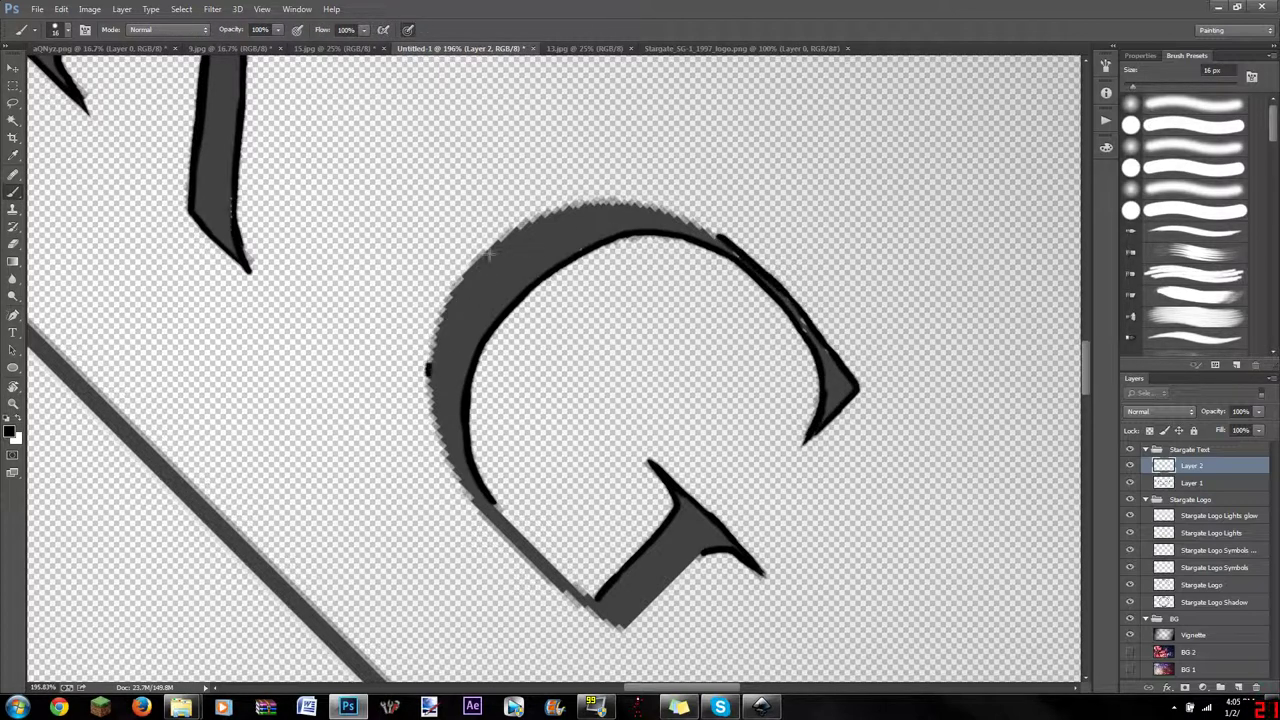
drag(518, 226, 426, 382)
mouse_move(560, 300)
mouse_down()
mouse_move(477, 204)
mouse_move(410, 370)
mouse_up()
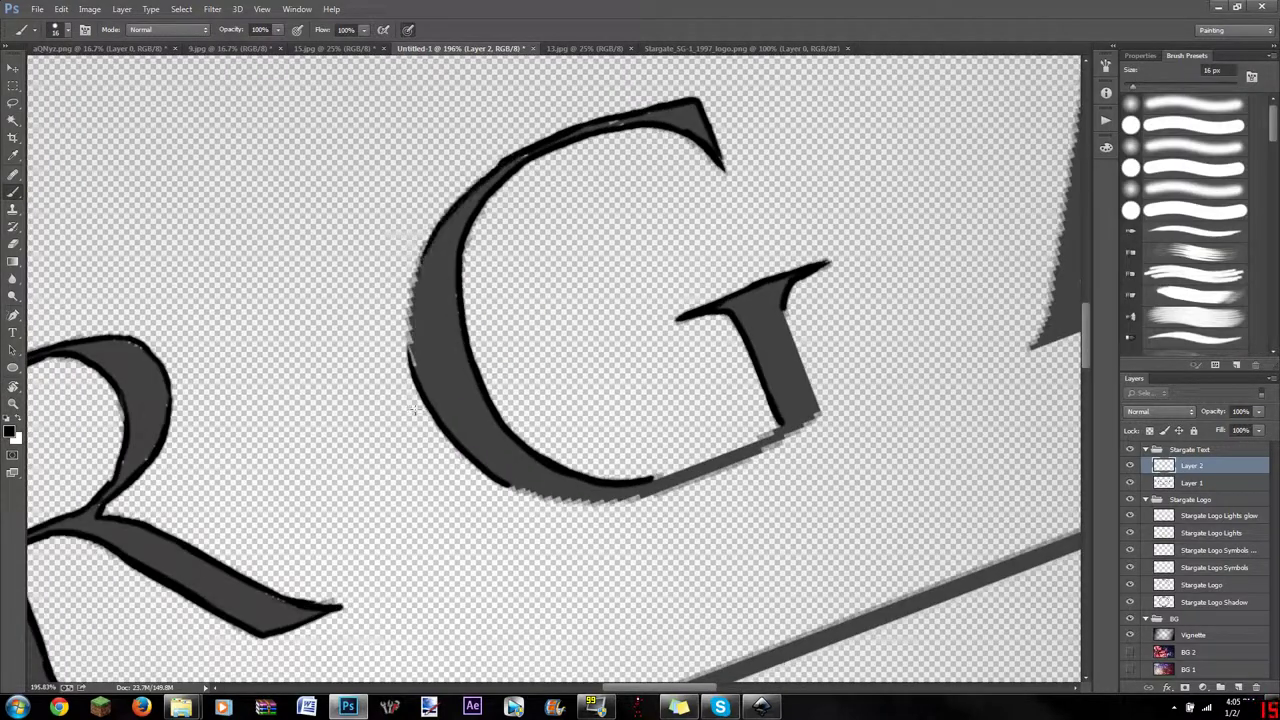
drag(655, 480, 762, 262)
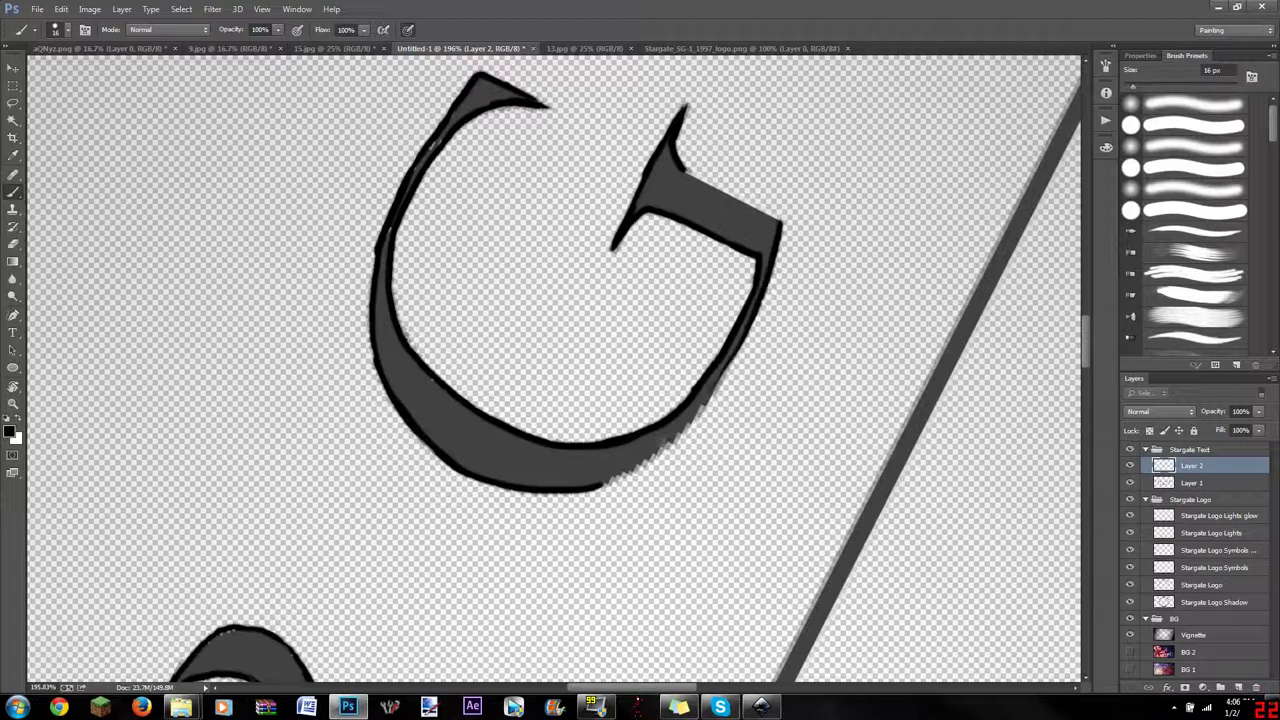
drag(600, 484, 730, 362)
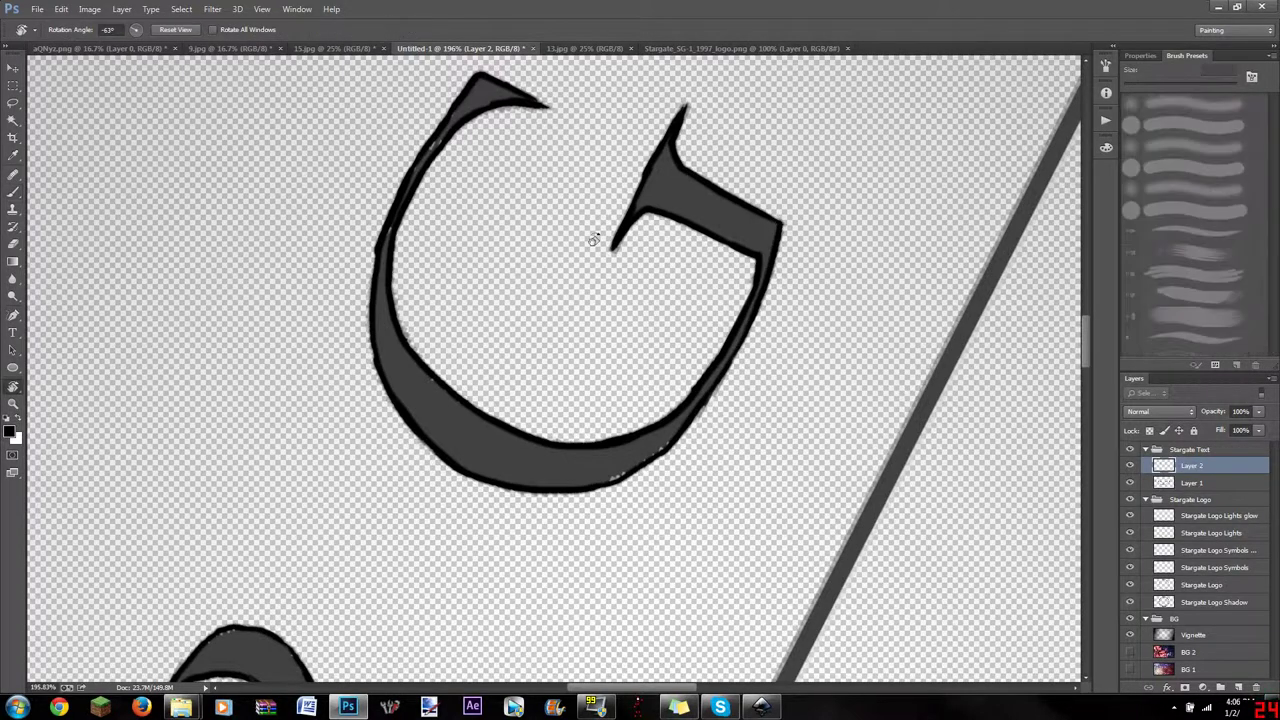
mouse_move(594, 237)
mouse_down()
mouse_move(760, 300)
mouse_move(700, 520)
mouse_up()
drag(686, 232, 646, 285)
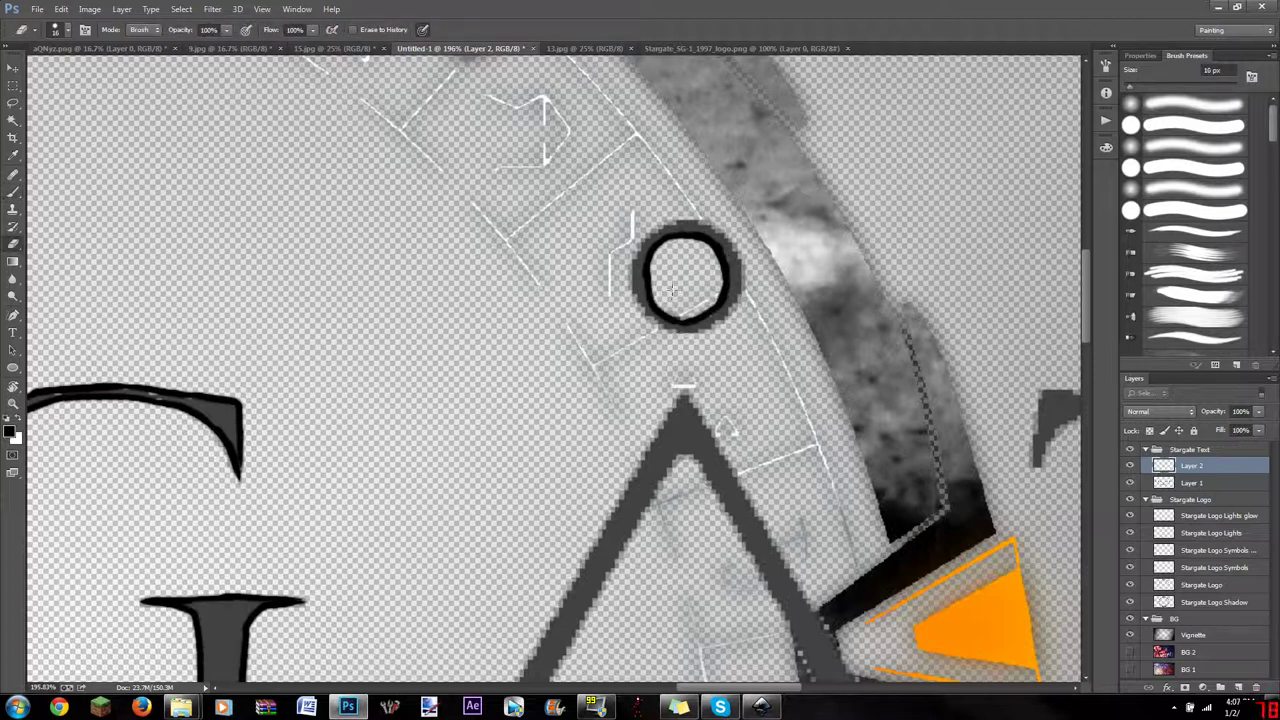
Step: Touch up the circle's left-edge outline and outline the pointed A's left arm in black
key(e)
key(b)
drag(631, 243, 625, 300)
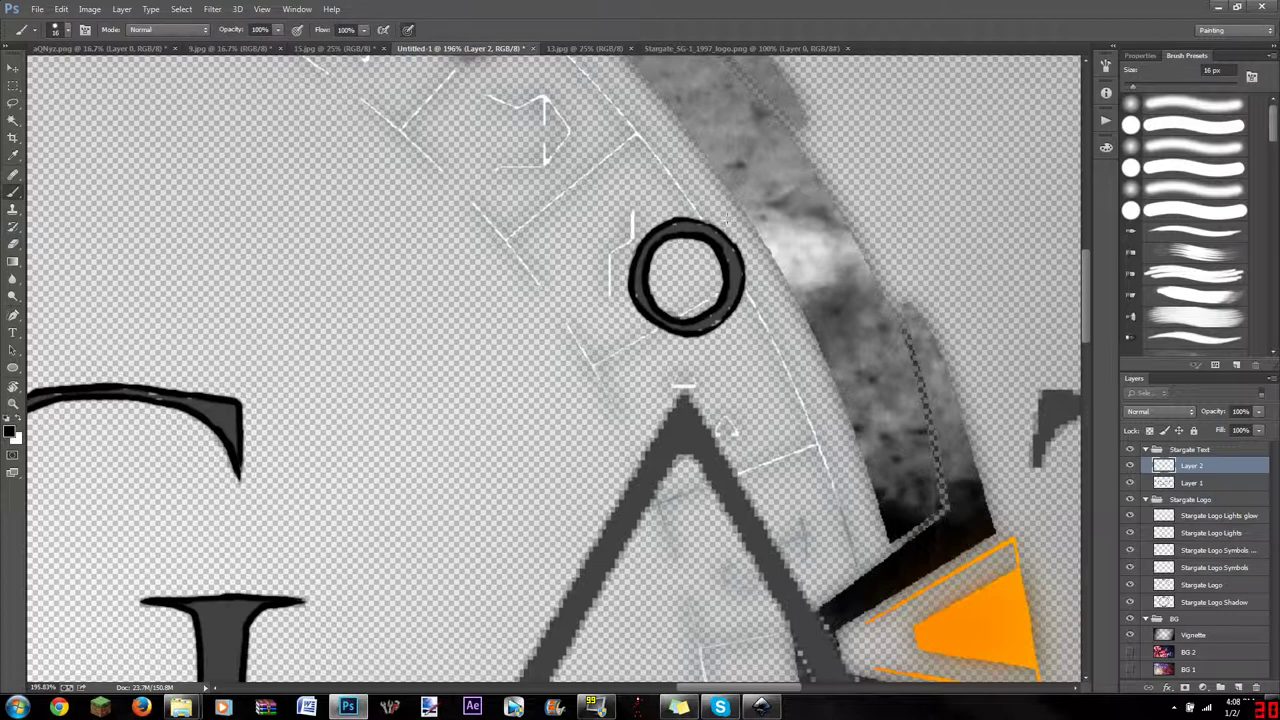
key(e)
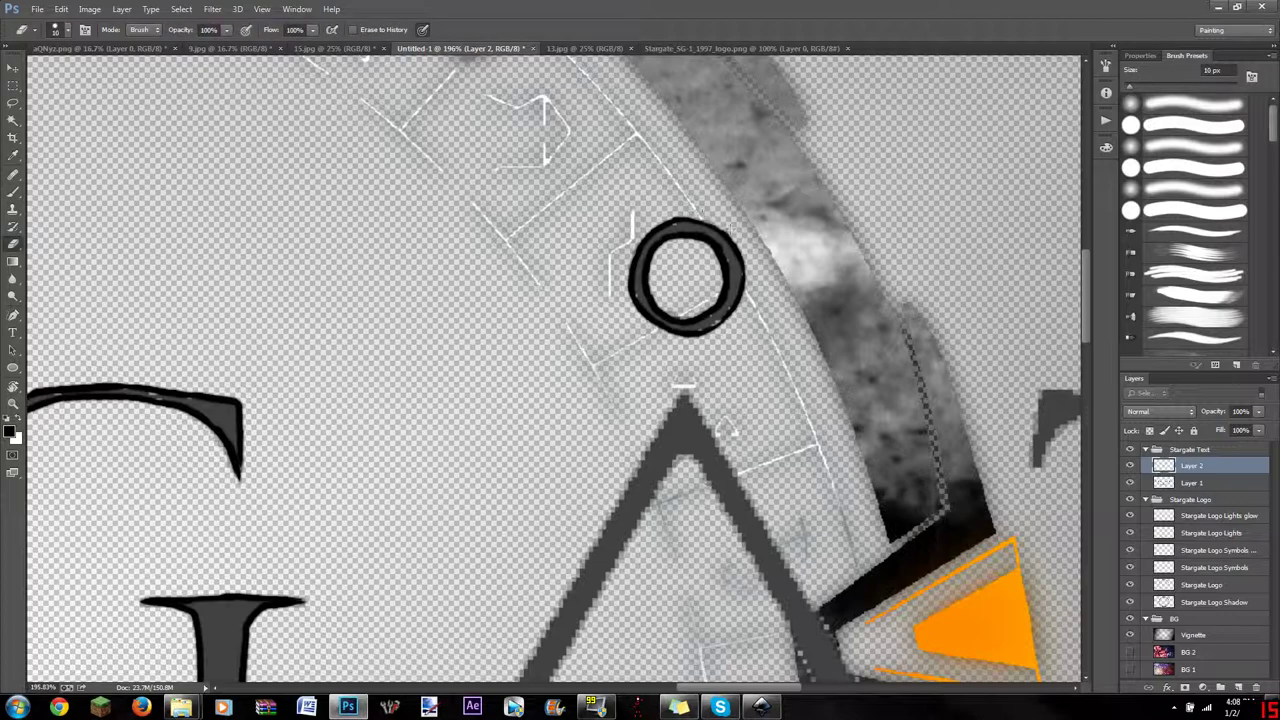
key(b)
drag(740, 270, 600, 330)
mouse_move(590, 410)
mouse_down()
mouse_move(712, 345)
mouse_move(742, 610)
mouse_move(709, 335)
mouse_move(452, 505)
mouse_move(455, 521)
mouse_up()
scroll(742, 610, down, 1)
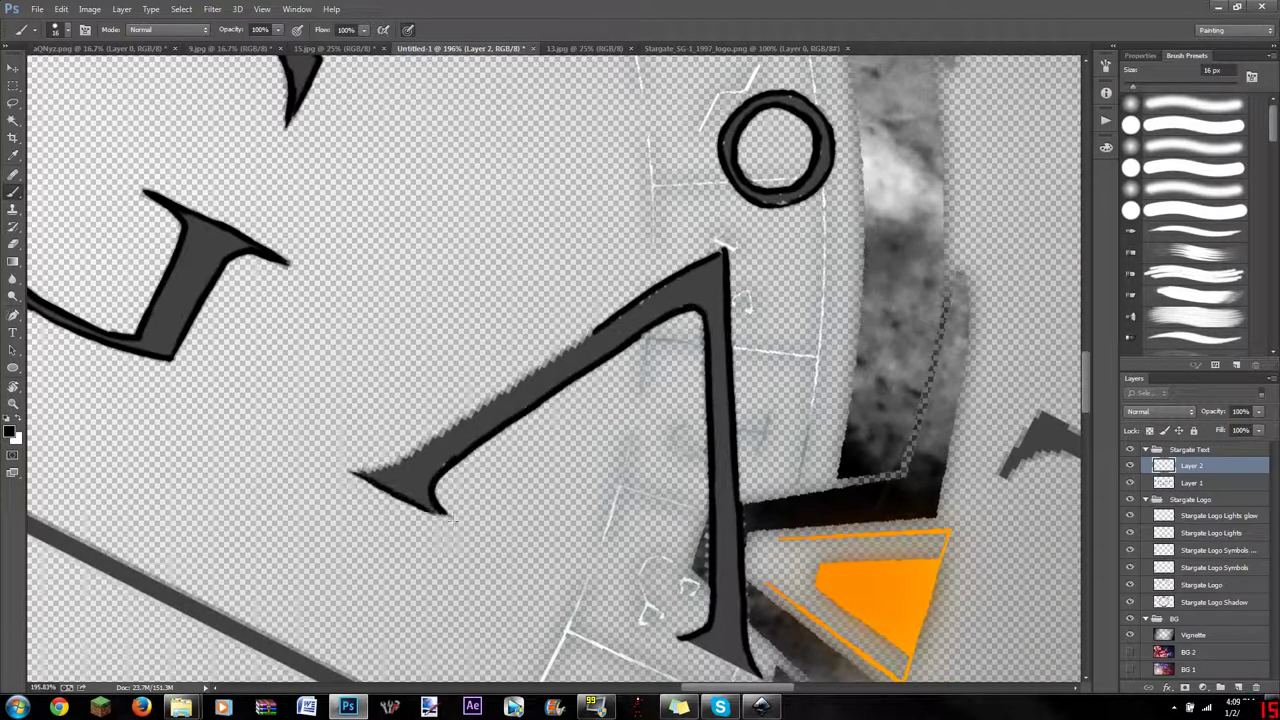
drag(605, 330, 390, 457)
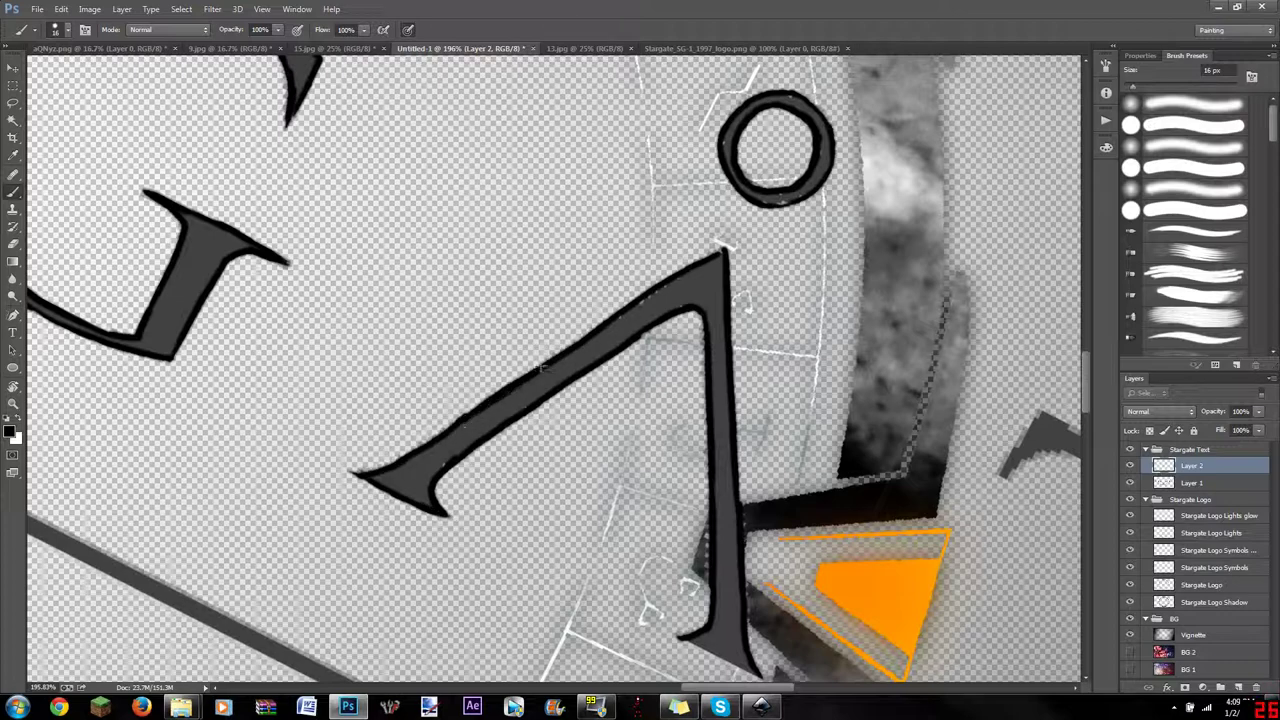
mouse_move(542, 366)
mouse_down()
mouse_move(706, 263)
mouse_move(604, 314)
mouse_up()
key(e)
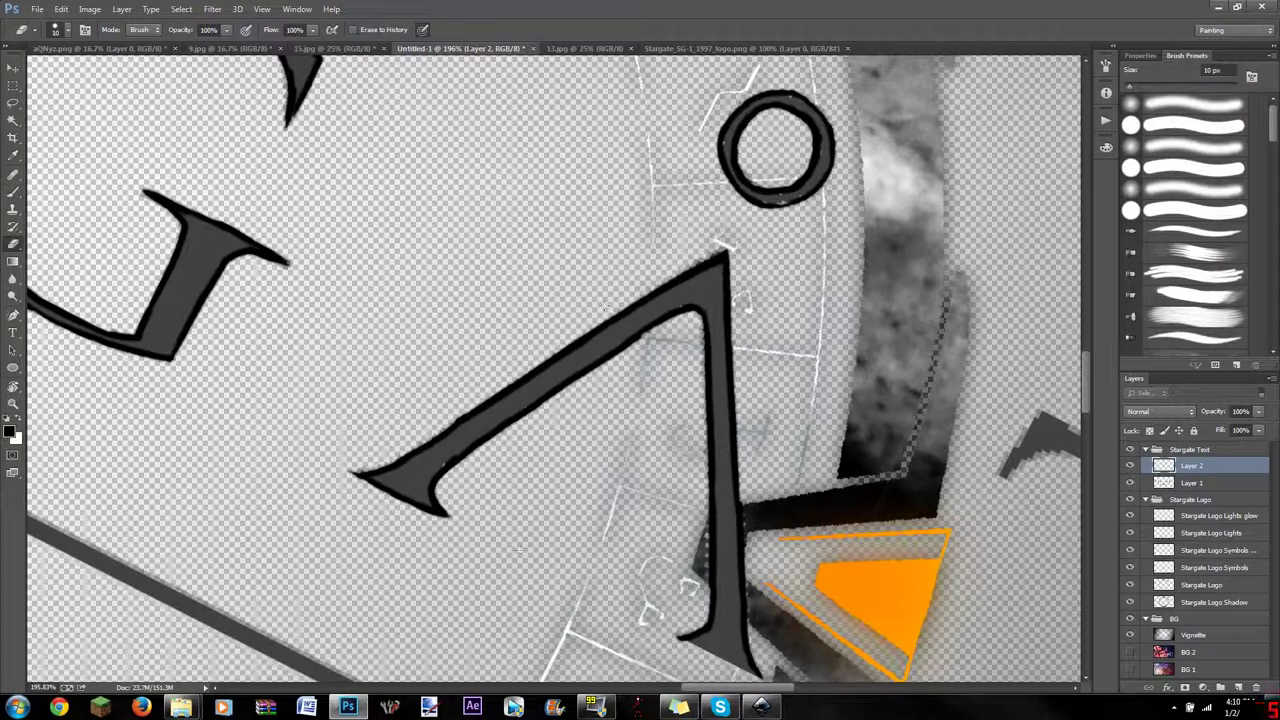
key(b)
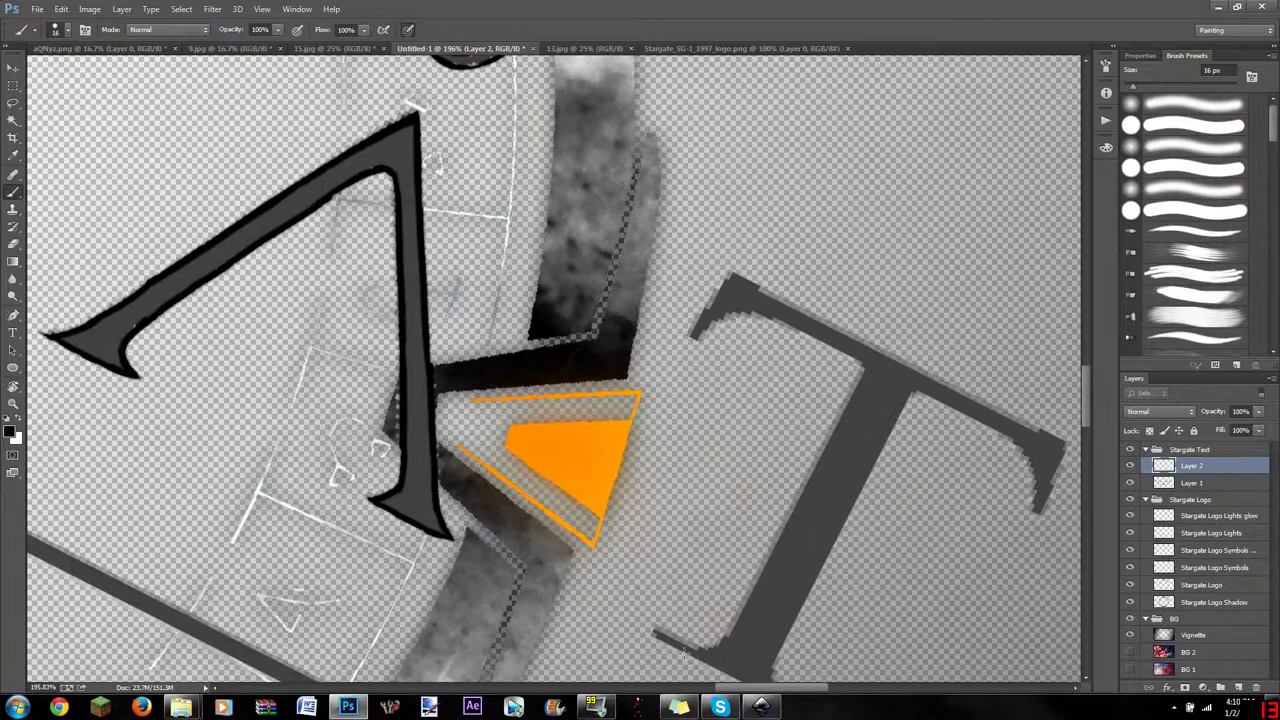
Step: Outline both edges of the T's stem, its base tip and serif, undoing a faint upper-arm stroke
drag(720, 660, 260, 440)
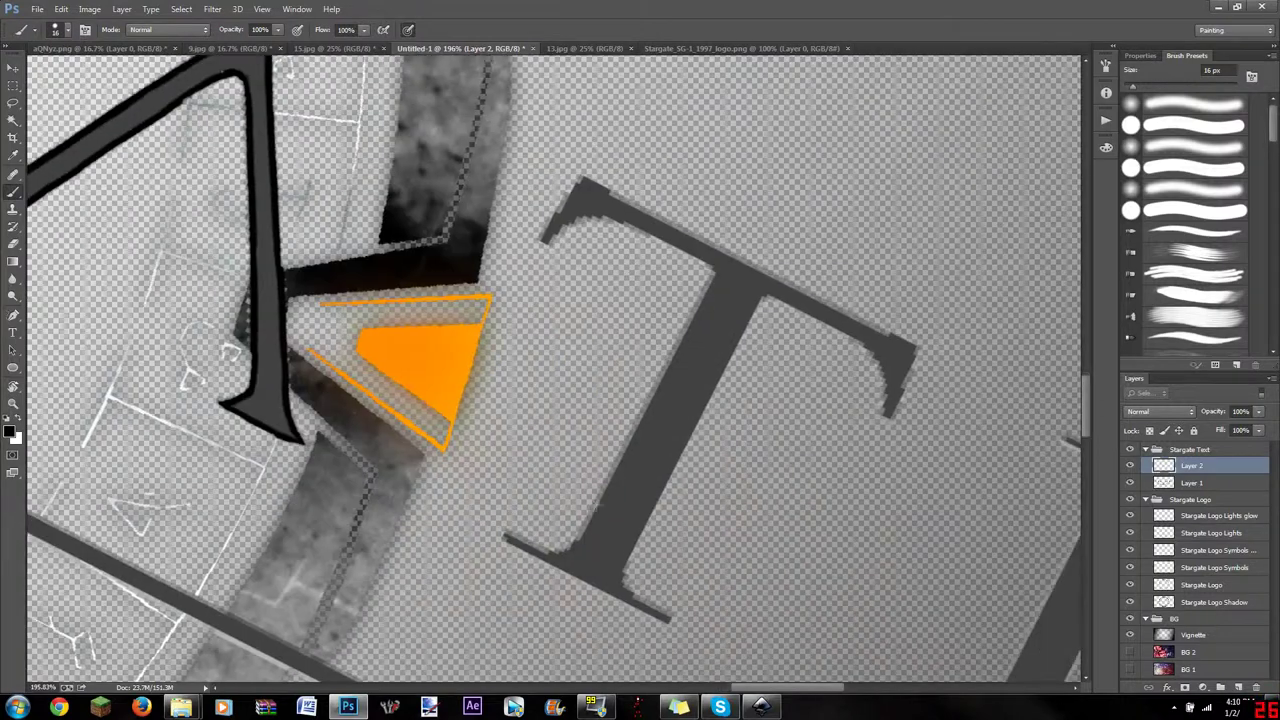
drag(708, 292, 578, 548)
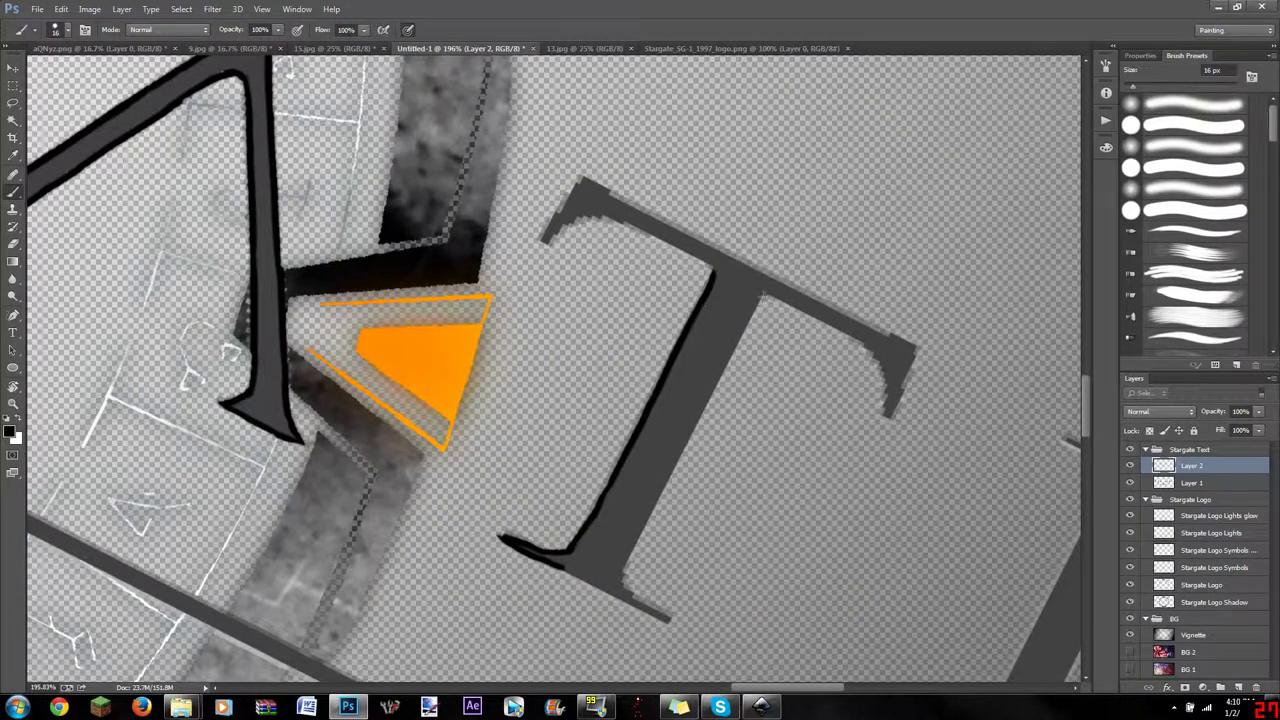
drag(764, 296, 628, 568)
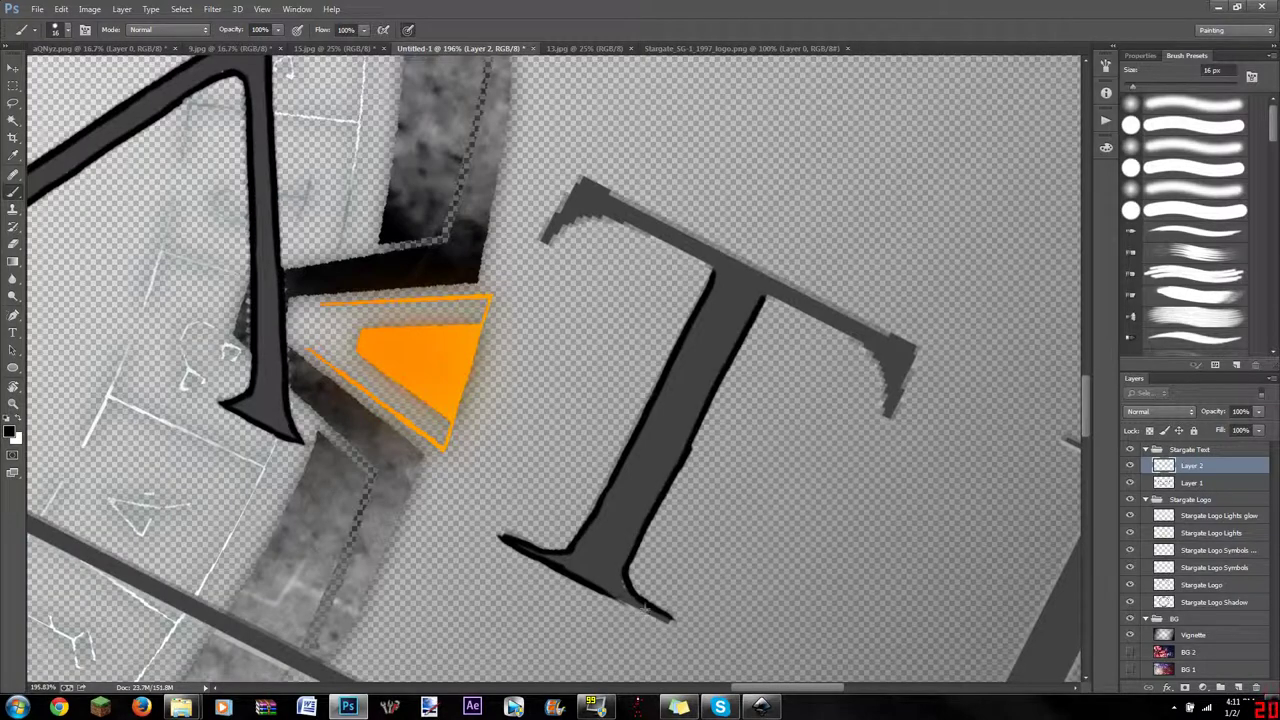
key(e)
drag(673, 624, 690, 632)
key(r)
drag(668, 338, 494, 237)
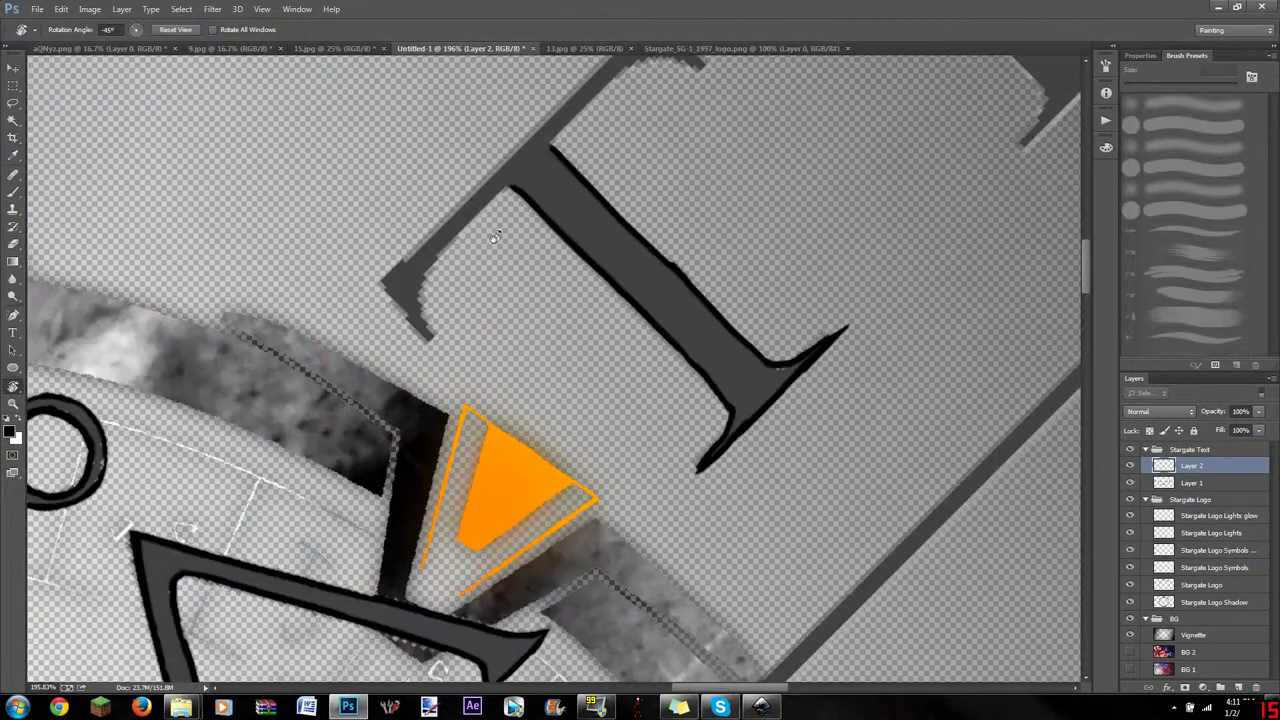
key(b)
drag(425, 265, 428, 330)
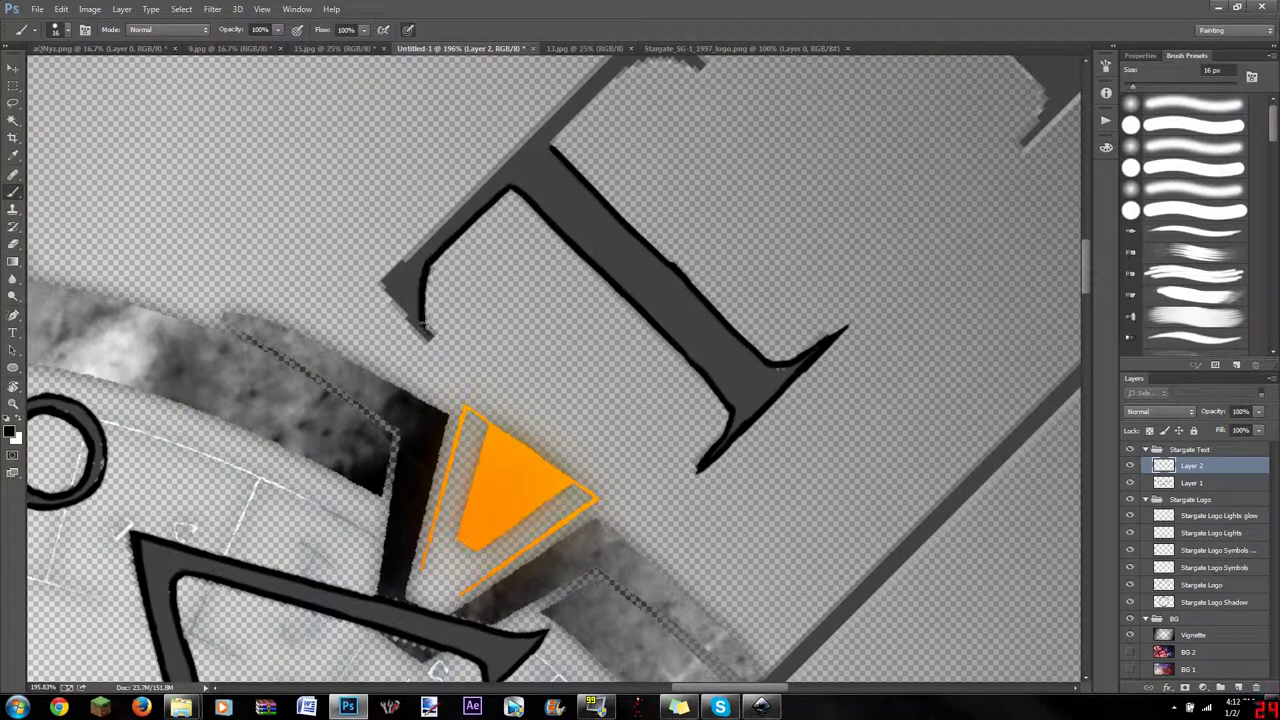
scroll(600, 350, up, 3)
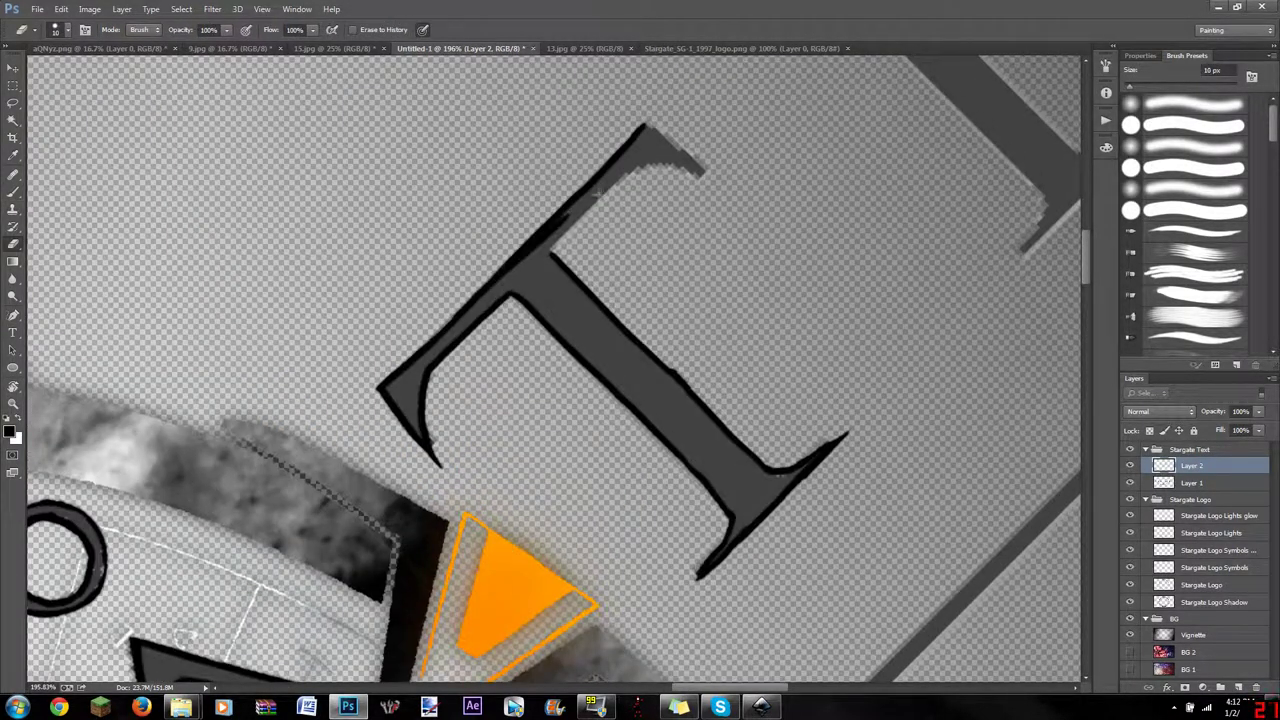
mouse_move(552, 255)
mouse_down()
mouse_move(642, 168)
mouse_move(615, 187)
mouse_up()
key(ctrl+z)
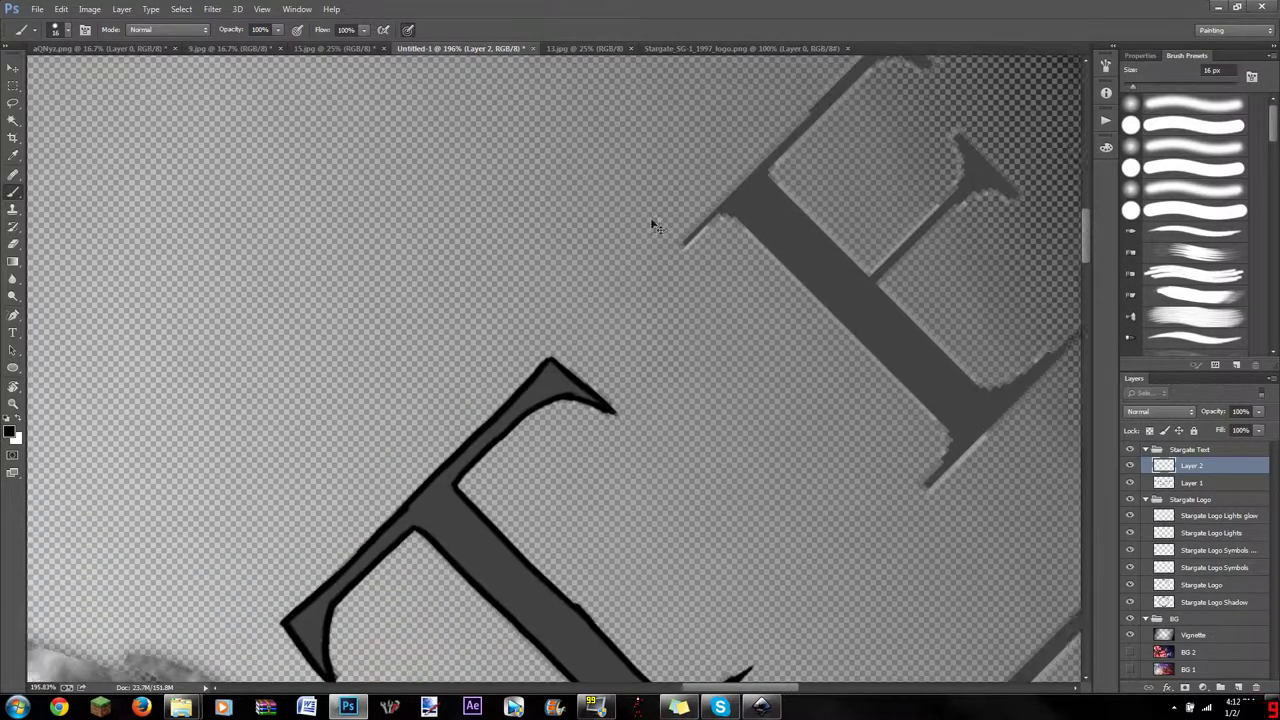
Step: Outline the E's upper-right serif, middle arm and lower serifs in black
drag(686, 166, 714, 118)
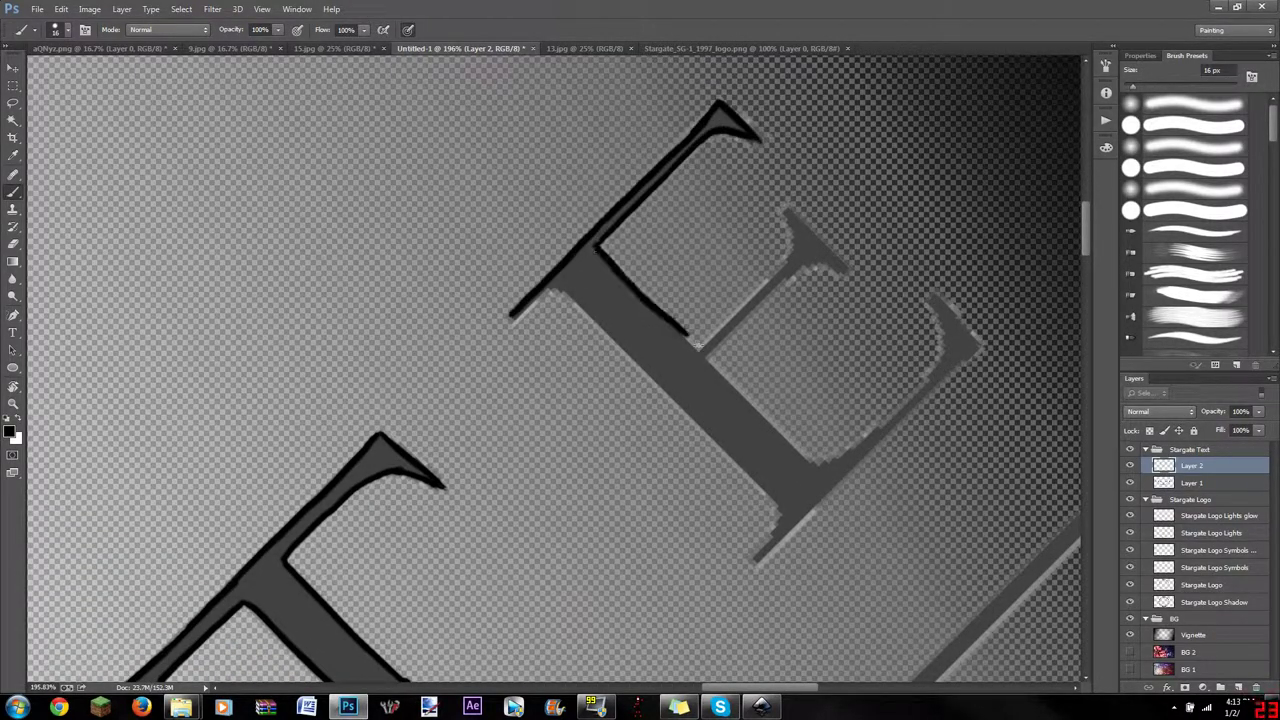
drag(784, 203, 845, 263)
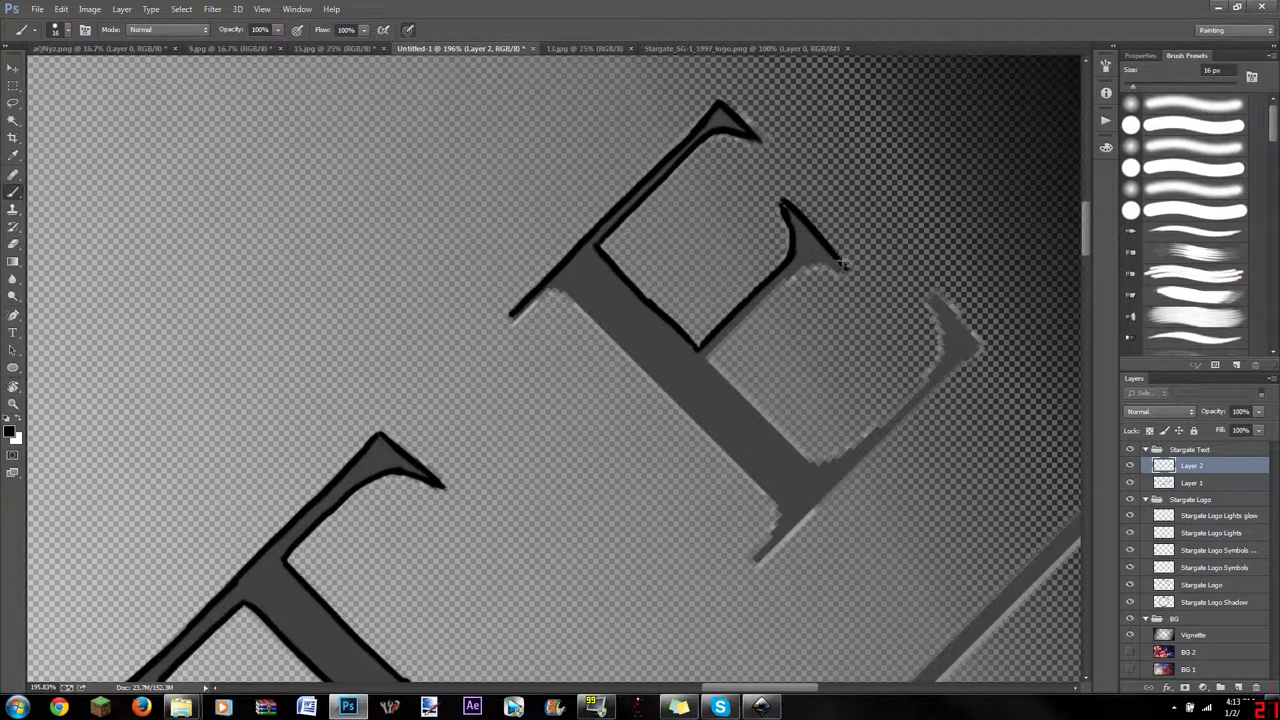
drag(784, 206, 792, 230)
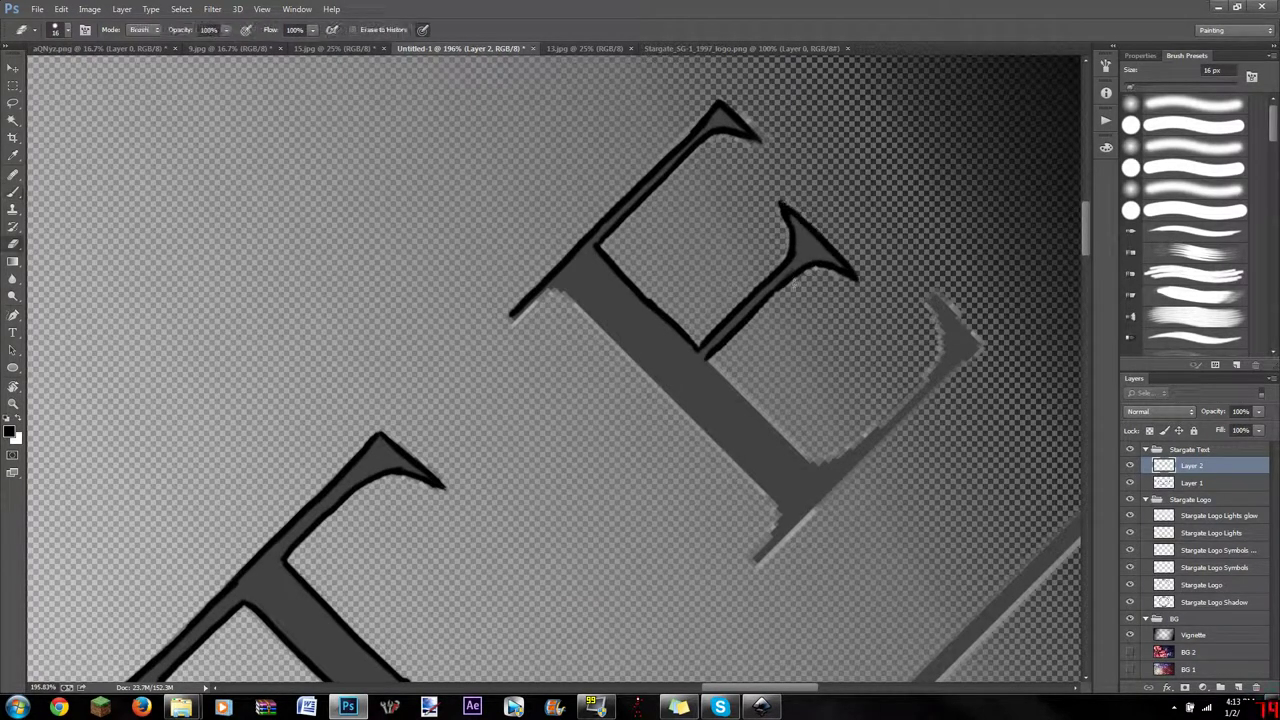
drag(708, 358, 774, 416)
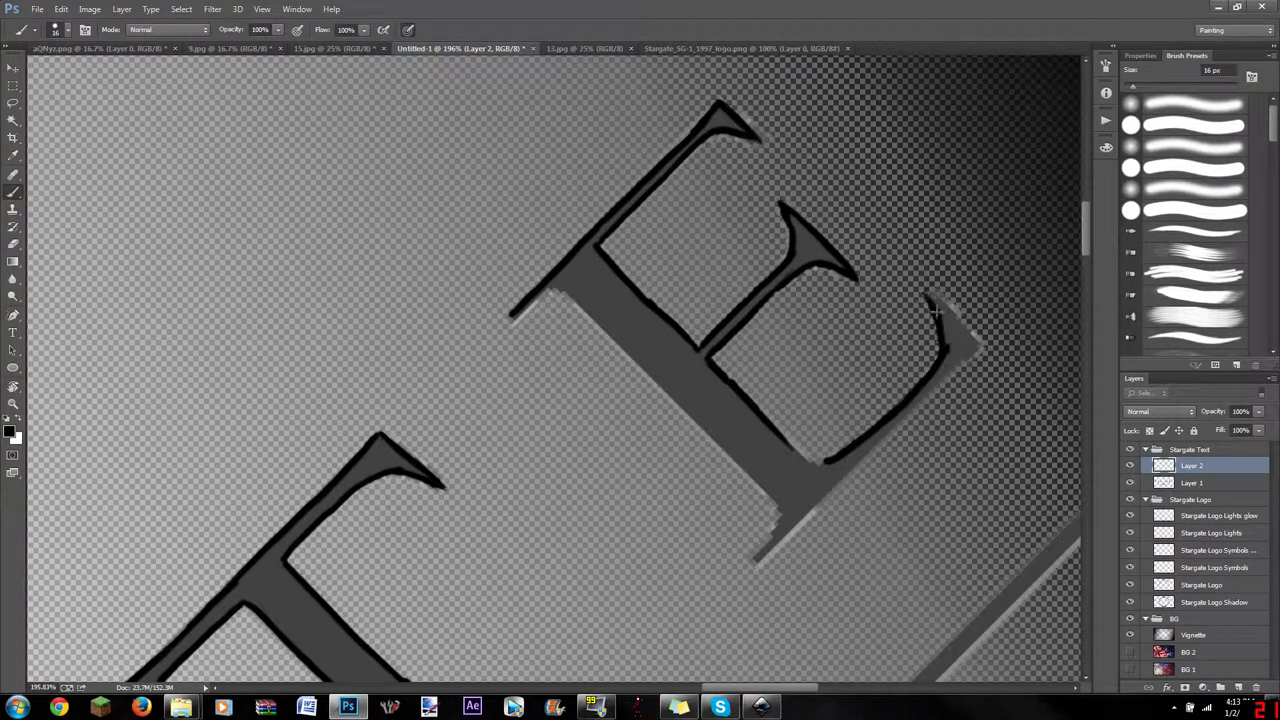
drag(975, 350, 900, 430)
key(e)
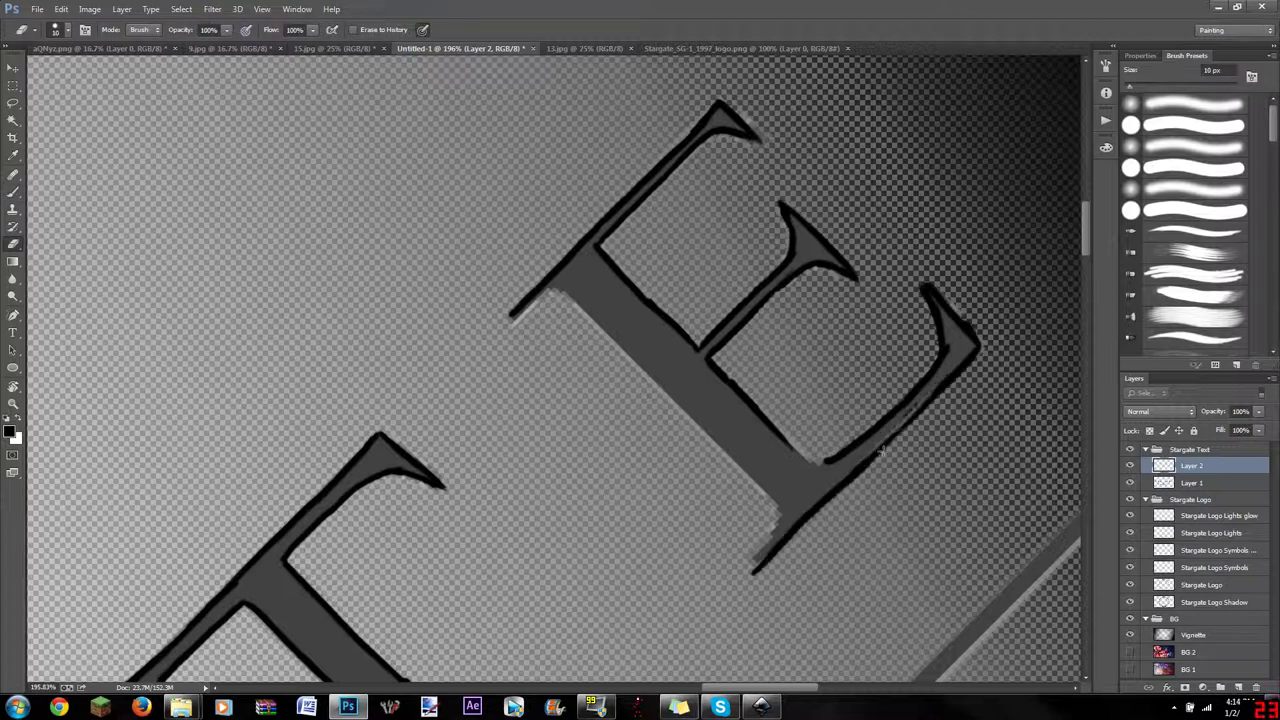
key(b)
drag(748, 478, 772, 514)
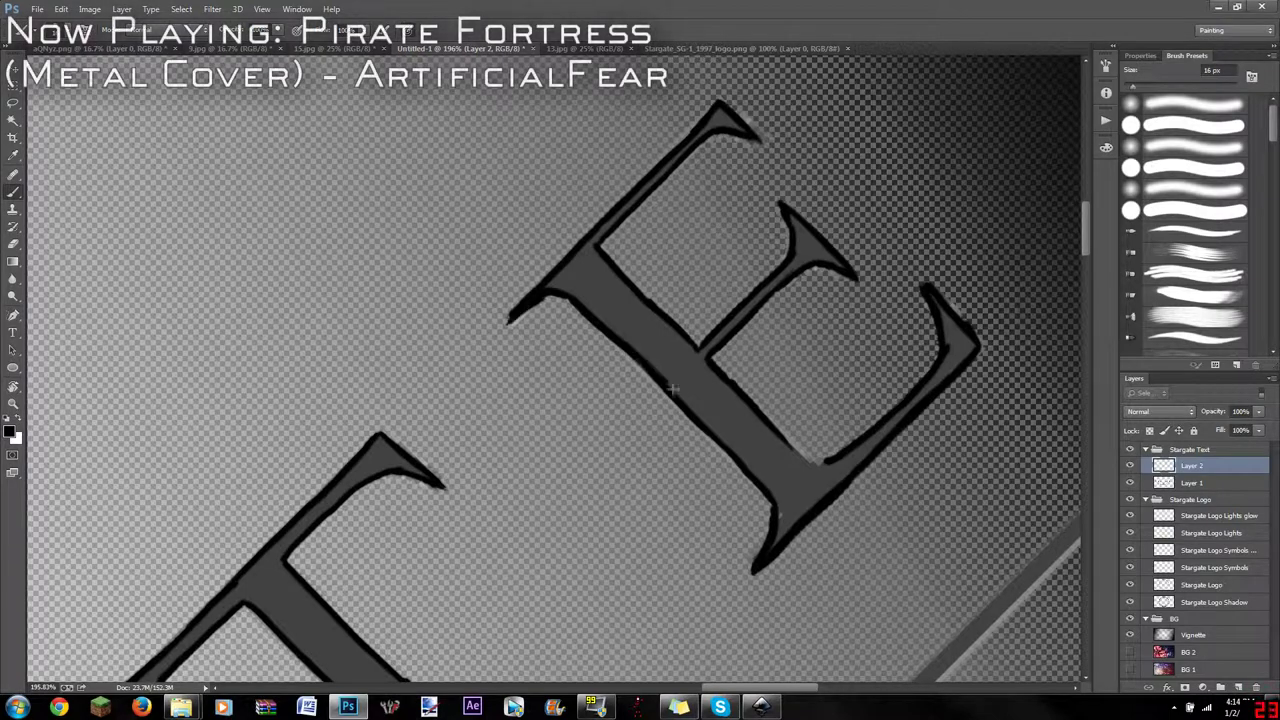
Step: Draw black lines along the grey divider with the Line tool, merging each into the letter layer
drag(755, 478, 495, 203)
right_click(13, 367)
click(70, 410)
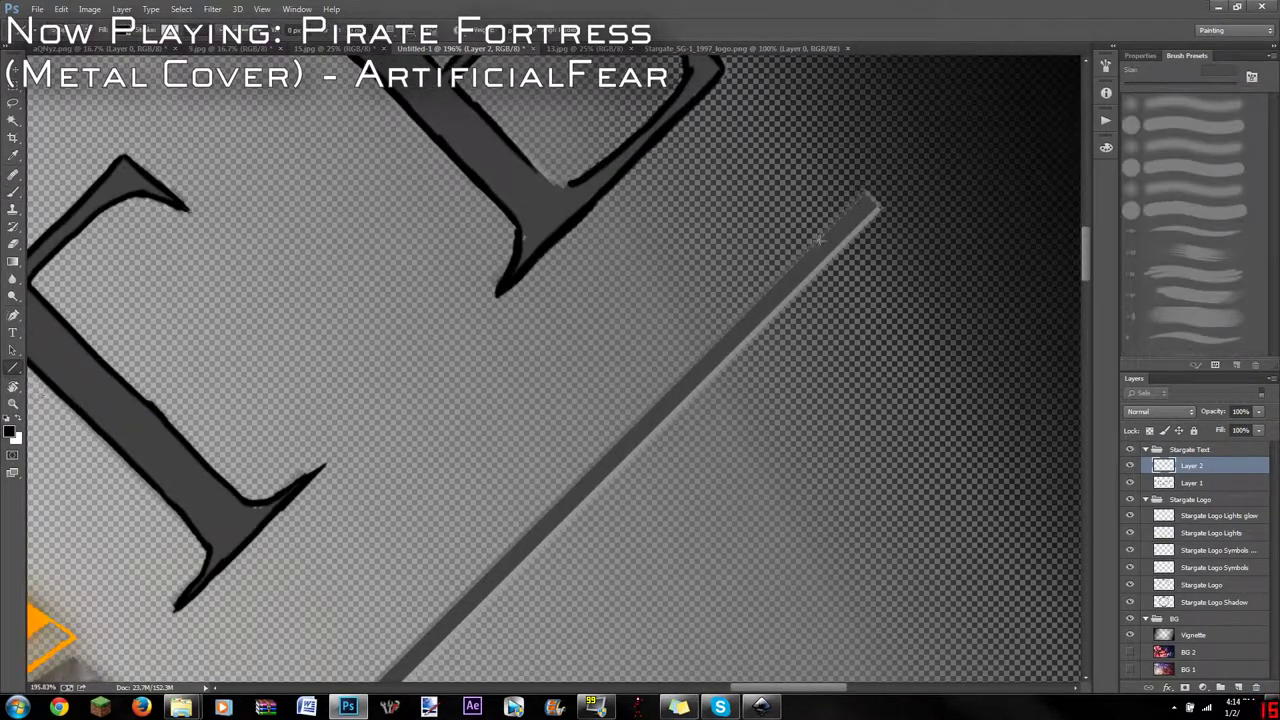
drag(780, 275, 865, 190)
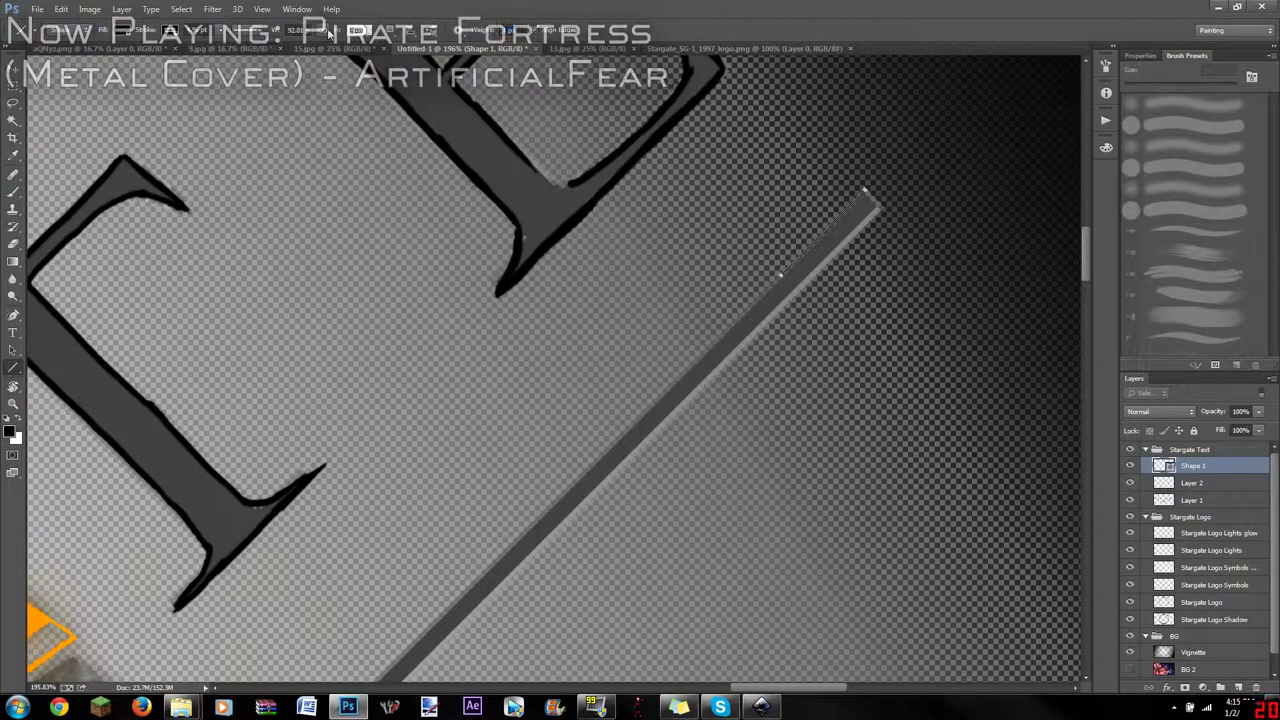
key(ctrl+e)
key(b)
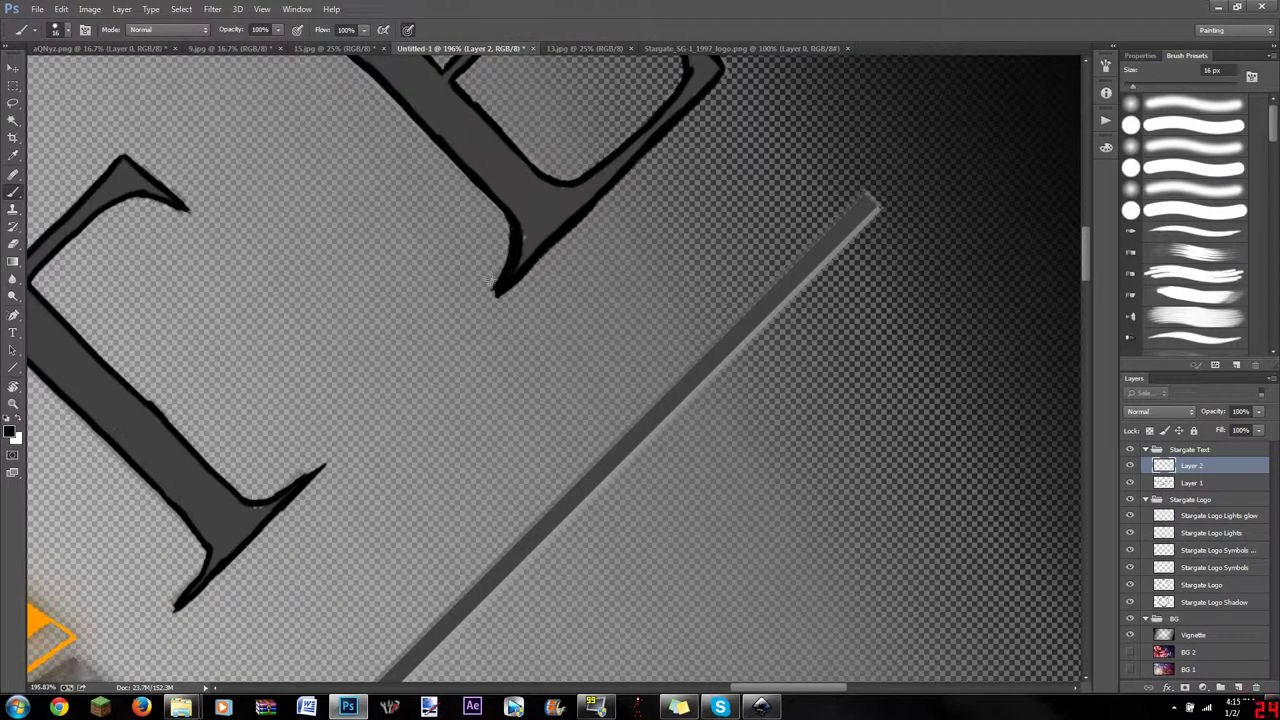
key(u)
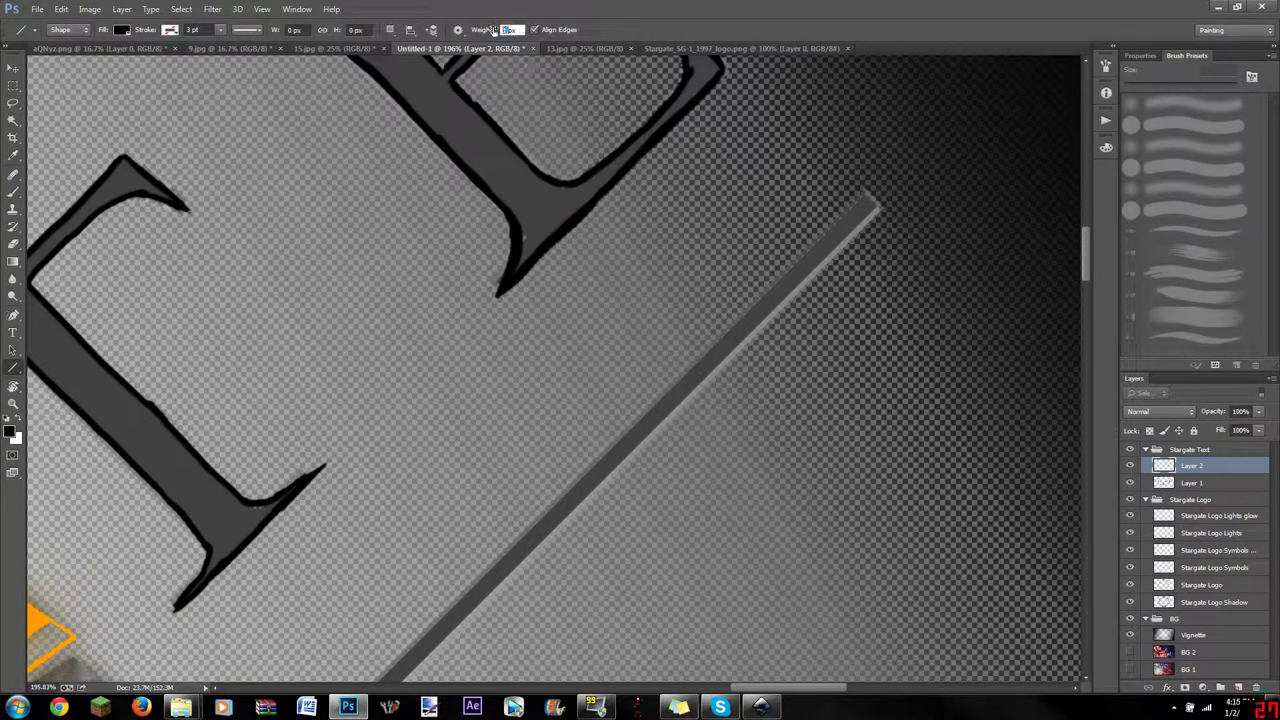
drag(868, 188, 66, 614)
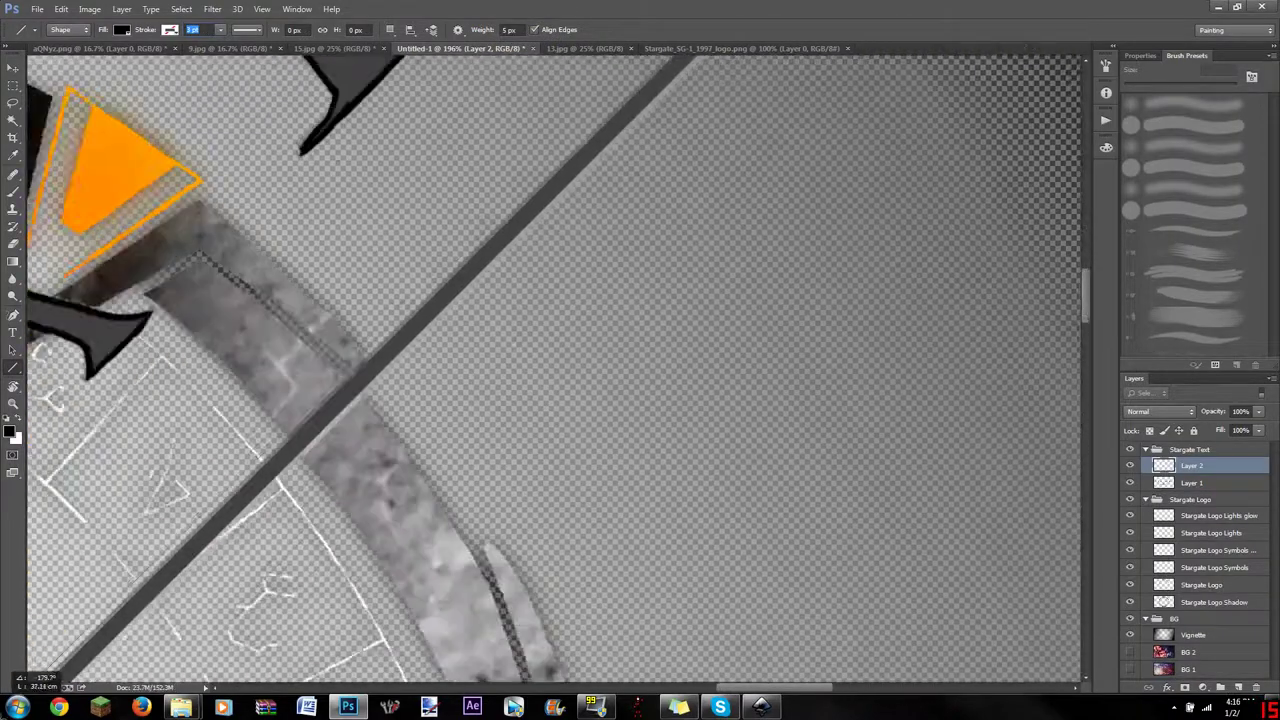
scroll(66, 614, down, 5)
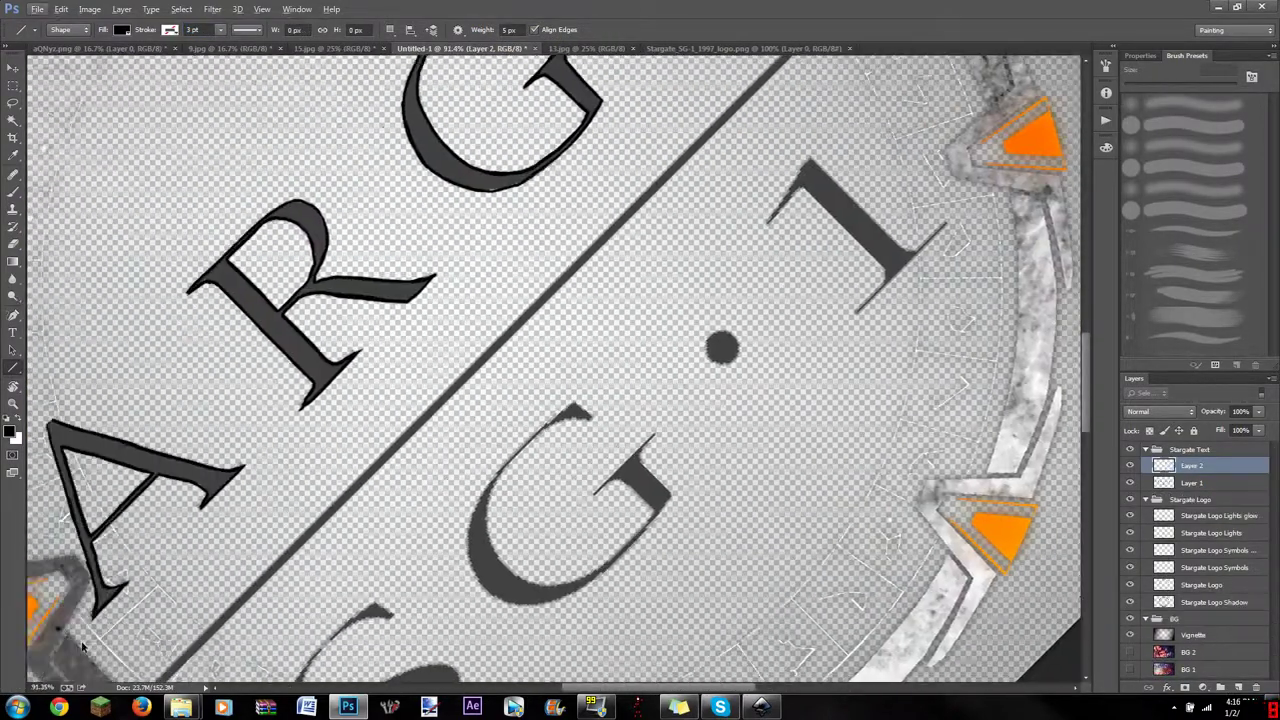
key(ctrl+e)
scroll(471, 309, up, 3)
Step: Draw 3 pt lines along the divider's edge and across both ends of the bar
drag(126, 232, 424, 232)
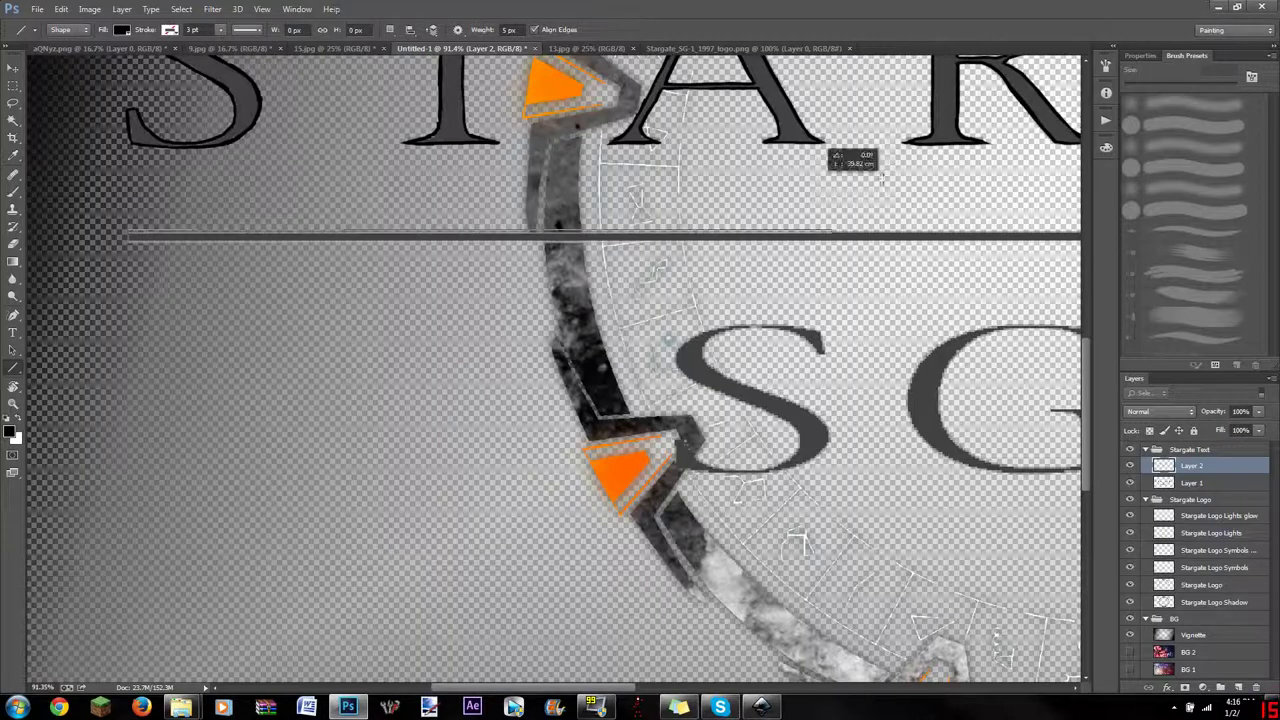
click(121, 29)
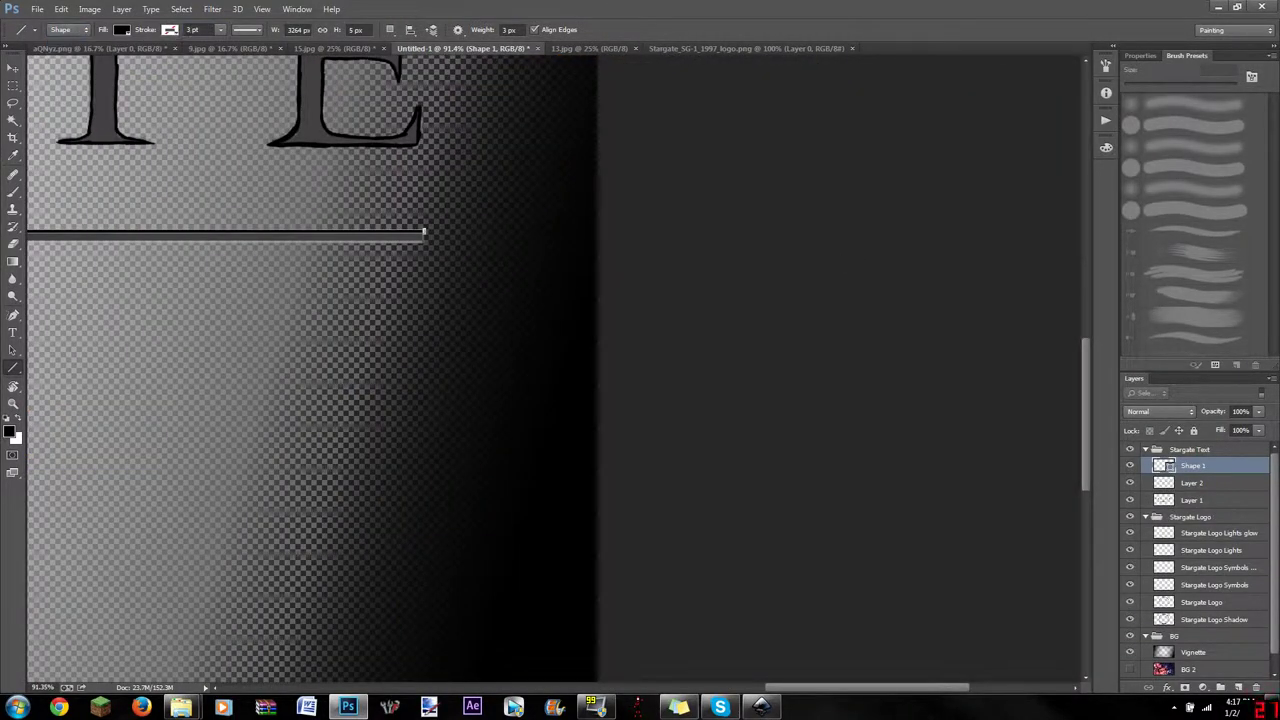
text(5)
key(Return)
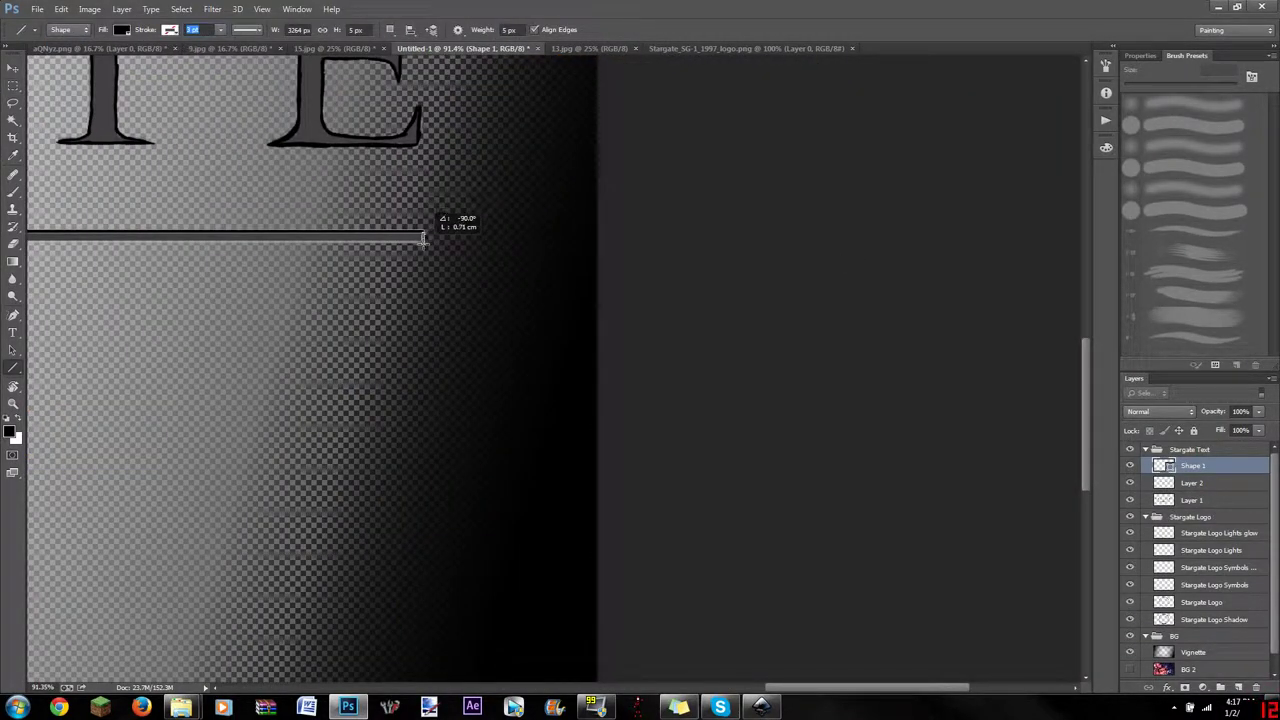
drag(422, 238, 423, 238)
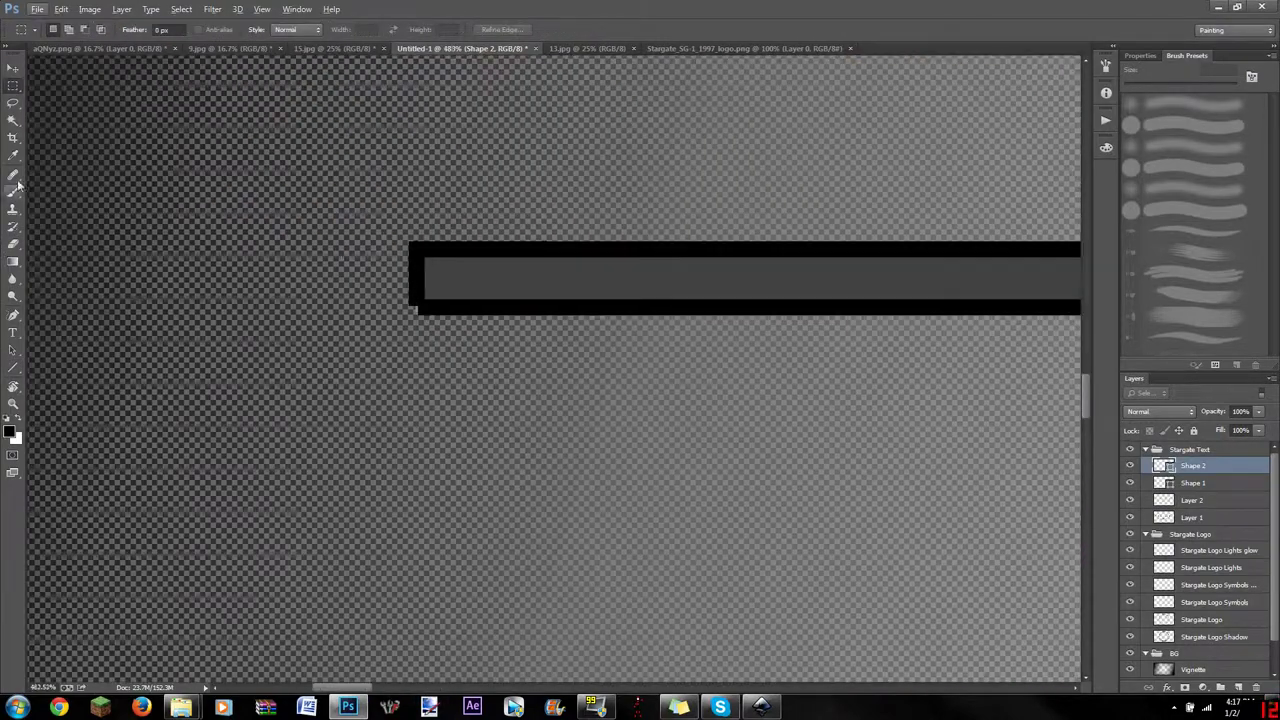
key(u)
drag(420, 250, 420, 300)
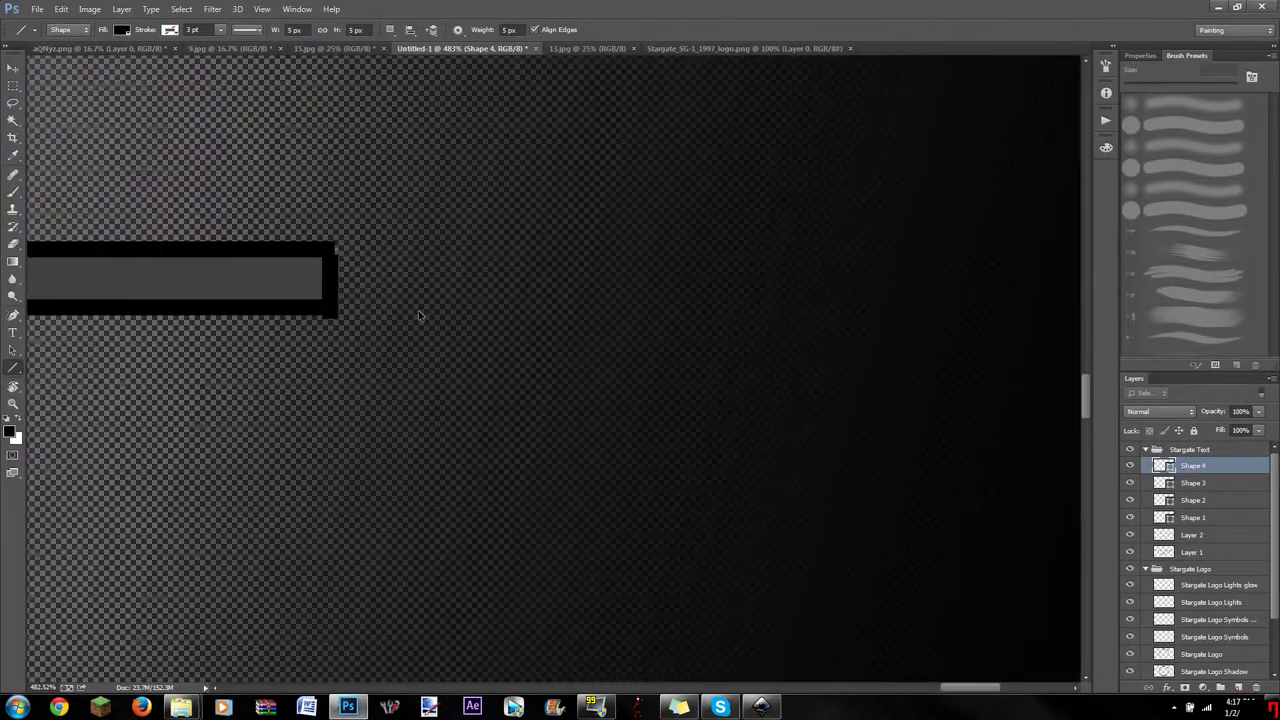
drag(329, 249, 329, 316)
Step: Merge Shape 1 through Shape 5 into one shape, then merge it with Layer 2
key(e)
shift+click(1195, 535)
right_click(1178, 505)
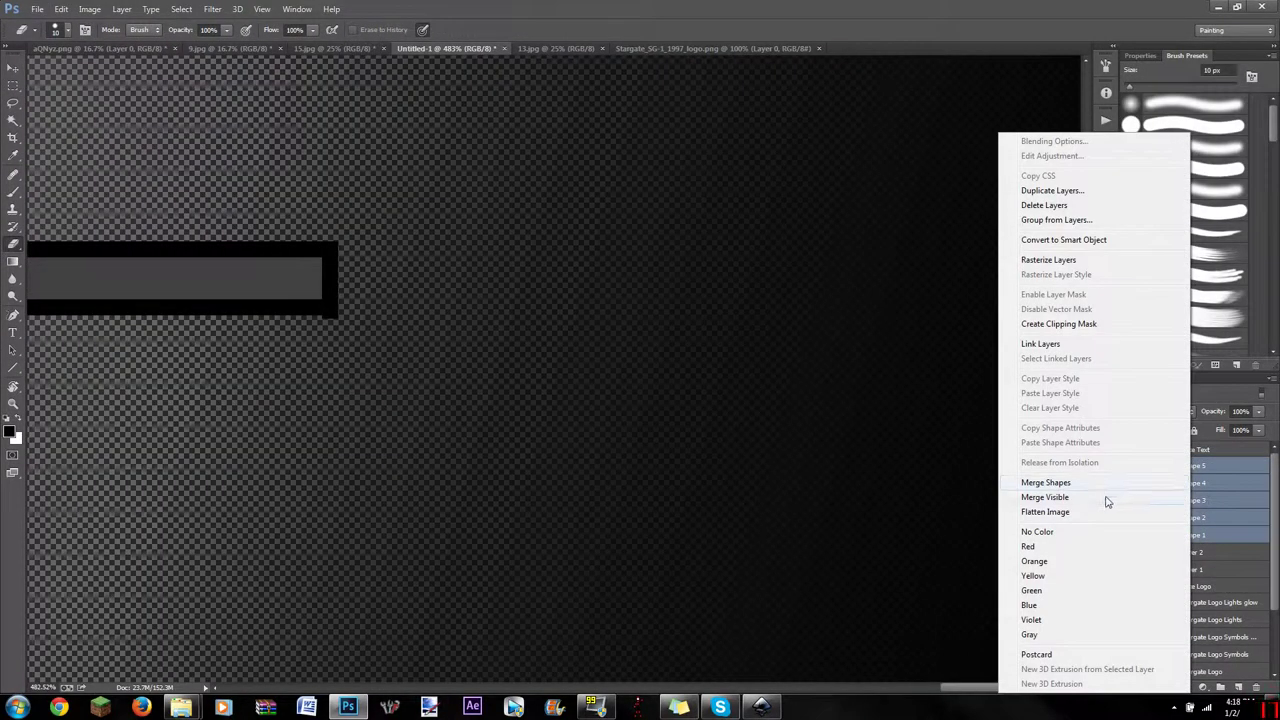
click(1110, 482)
ctrl+click(1215, 483)
right_click(1215, 483)
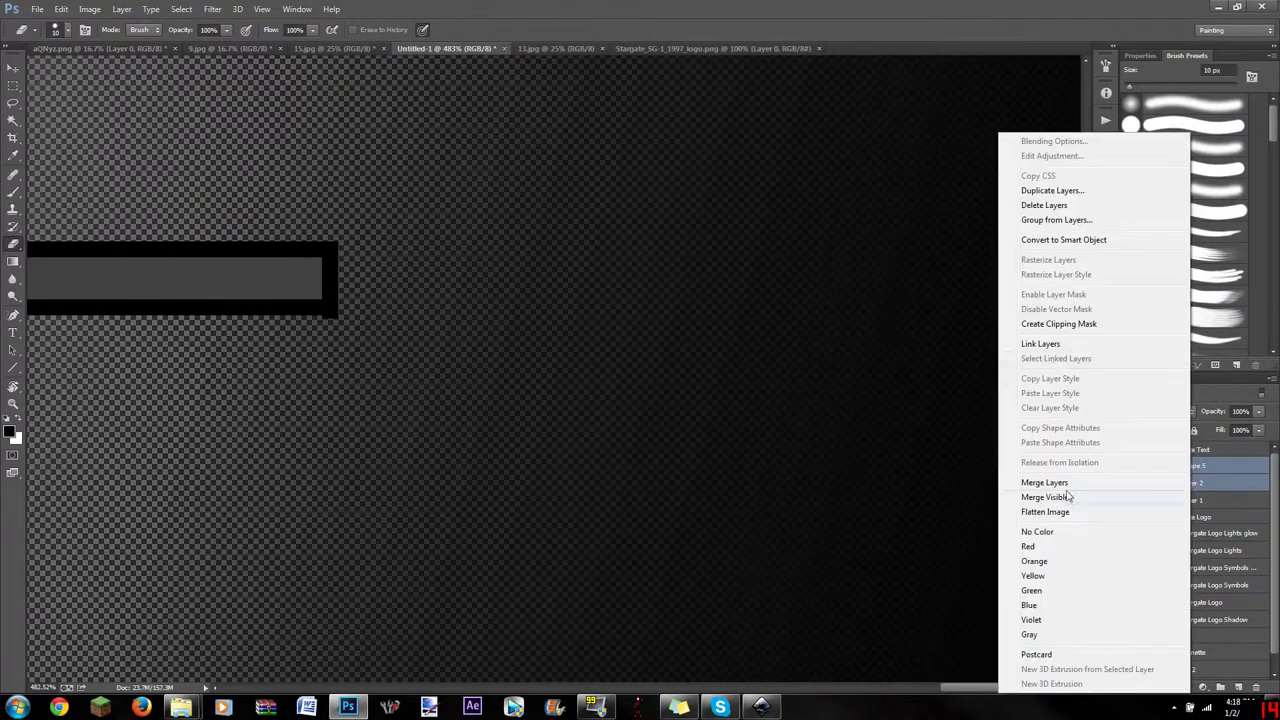
click(1050, 483)
Step: Toggle between Brush and Eraser while scrolling the view left along the bar
scroll(586, 468, down, 5)
key(b)
key(e)
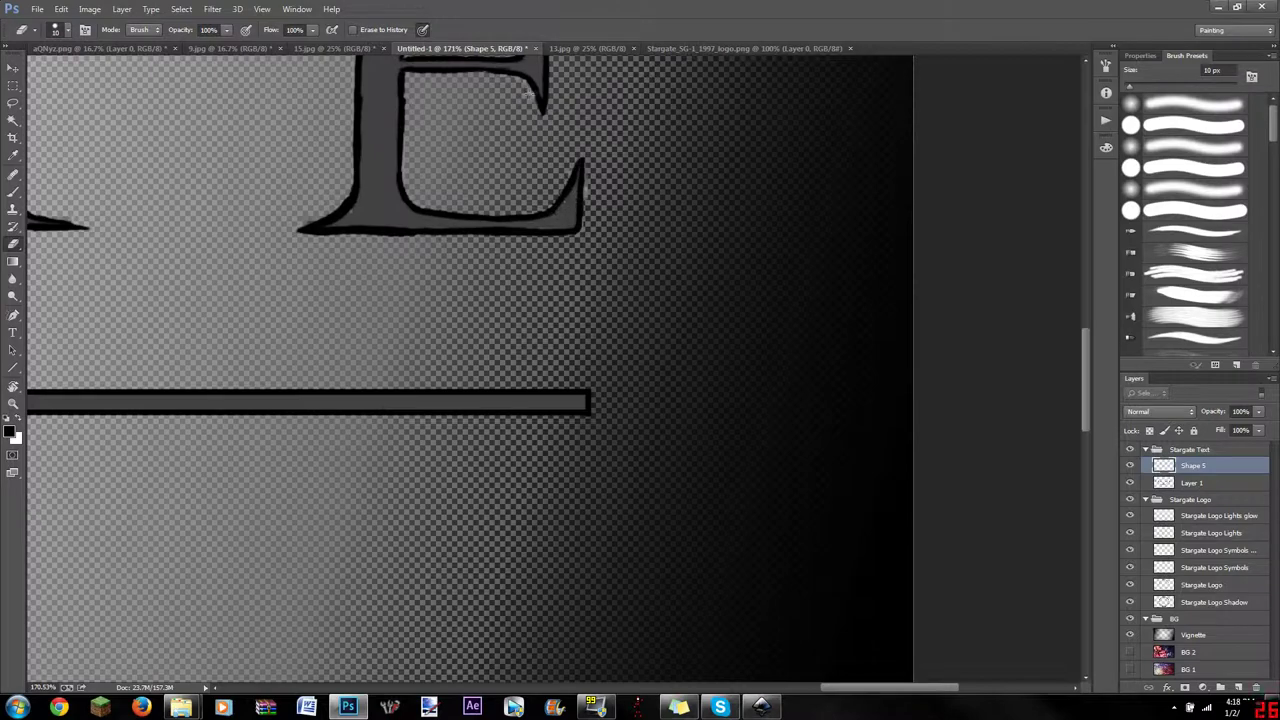
scroll(400, 140, up, 2)
key(b)
key(e)
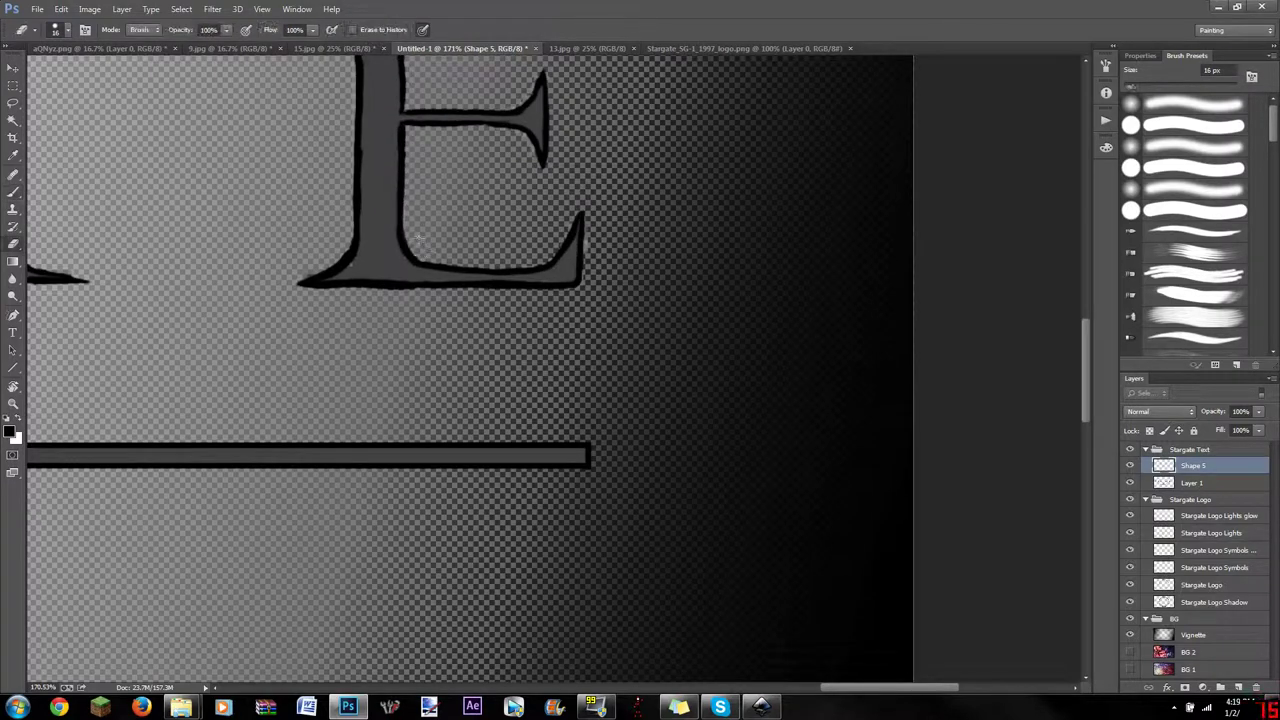
scroll(520, 280, down, 2)
scroll(520, 280, left, 15)
scroll(540, 275, left, 5)
scroll(450, 300, left, 5)
scroll(380, 323, left, 10)
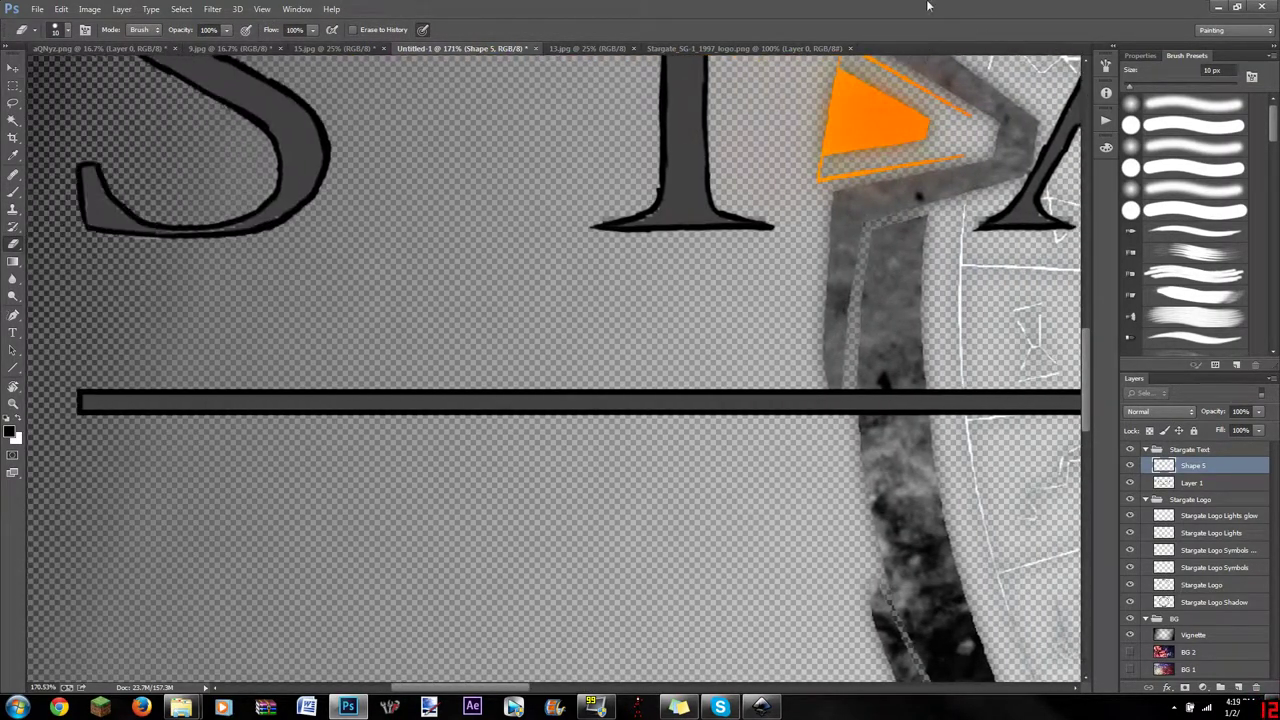
Step: Select the outlined S and stretch it wider with Free Transform to match the letter
key(ctrl+shift+alt+n)
key(m)
drag(380, 323, 535, 400)
scroll(535, 400, down, 3)
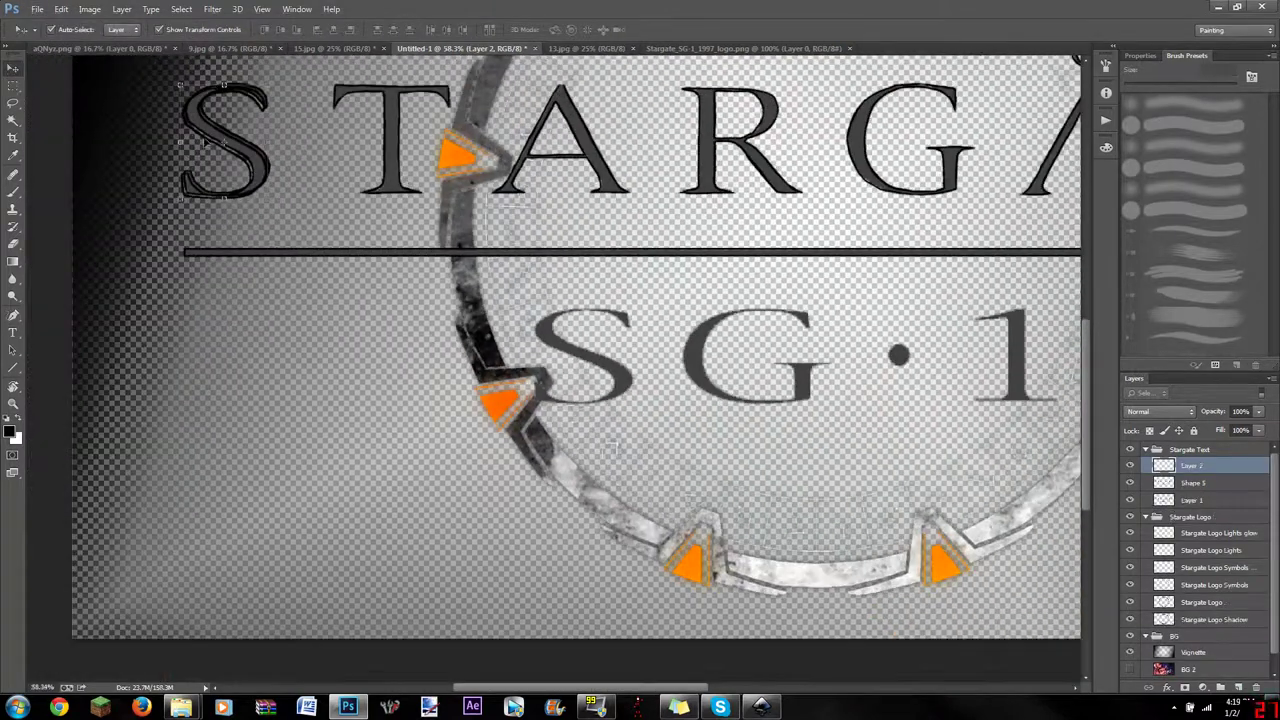
scroll(535, 400, up, 3)
key(ctrl+t)
drag(490, 345, 470, 345)
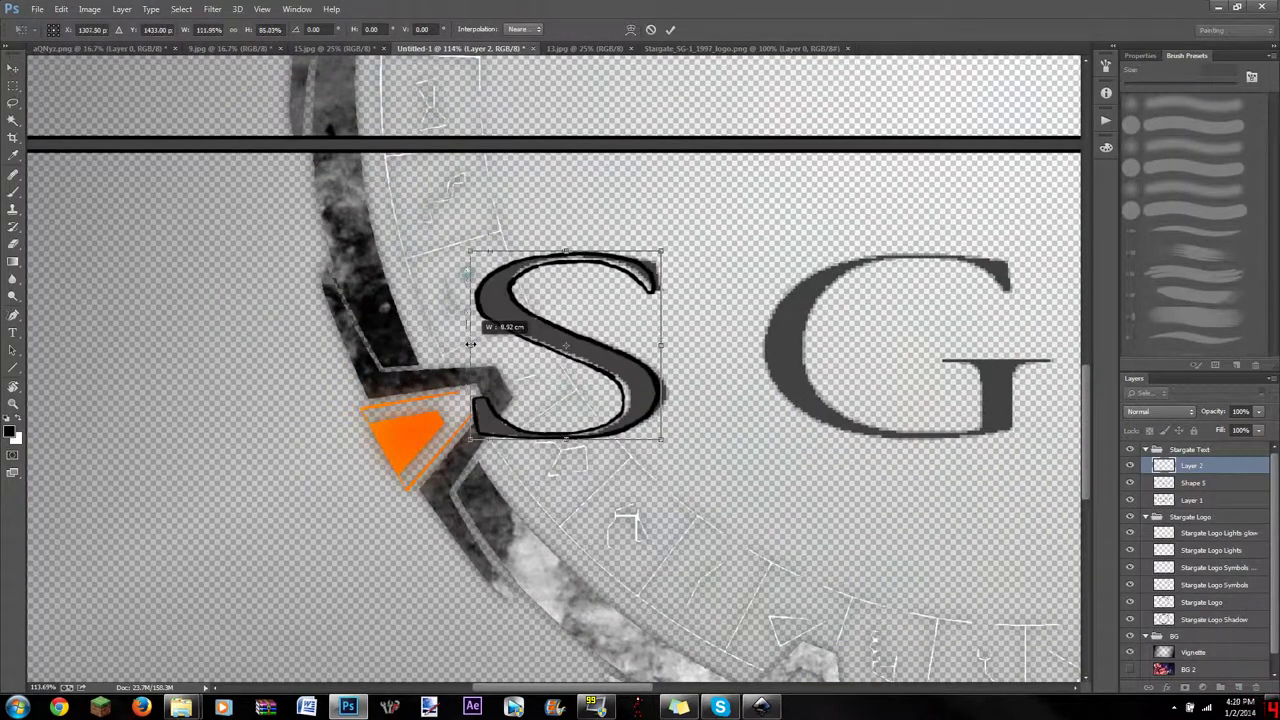
key(v)
key(Return)
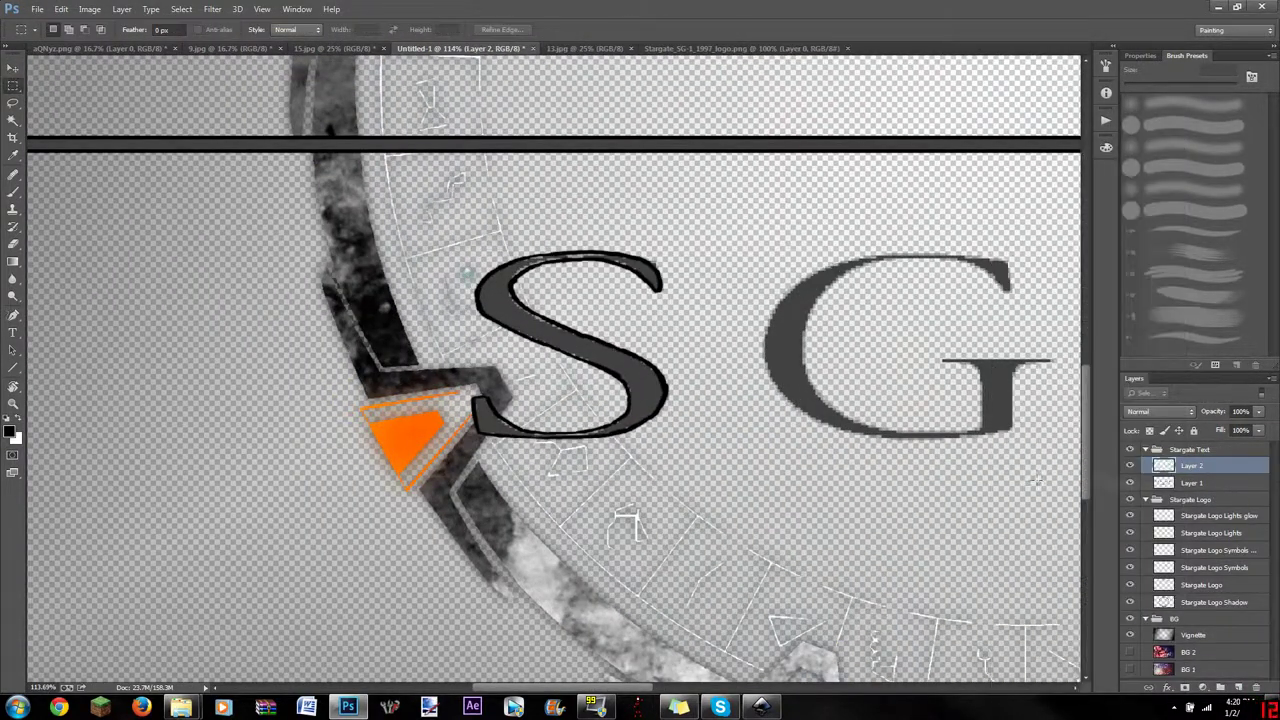
scroll(776, 178, up, 5)
Step: Copy the outlined G to Layer 3 and fit it over the SG's G at about W 115% / H 86%
key(ctrl+shift+alt+n)
drag(776, 178, 470, 567)
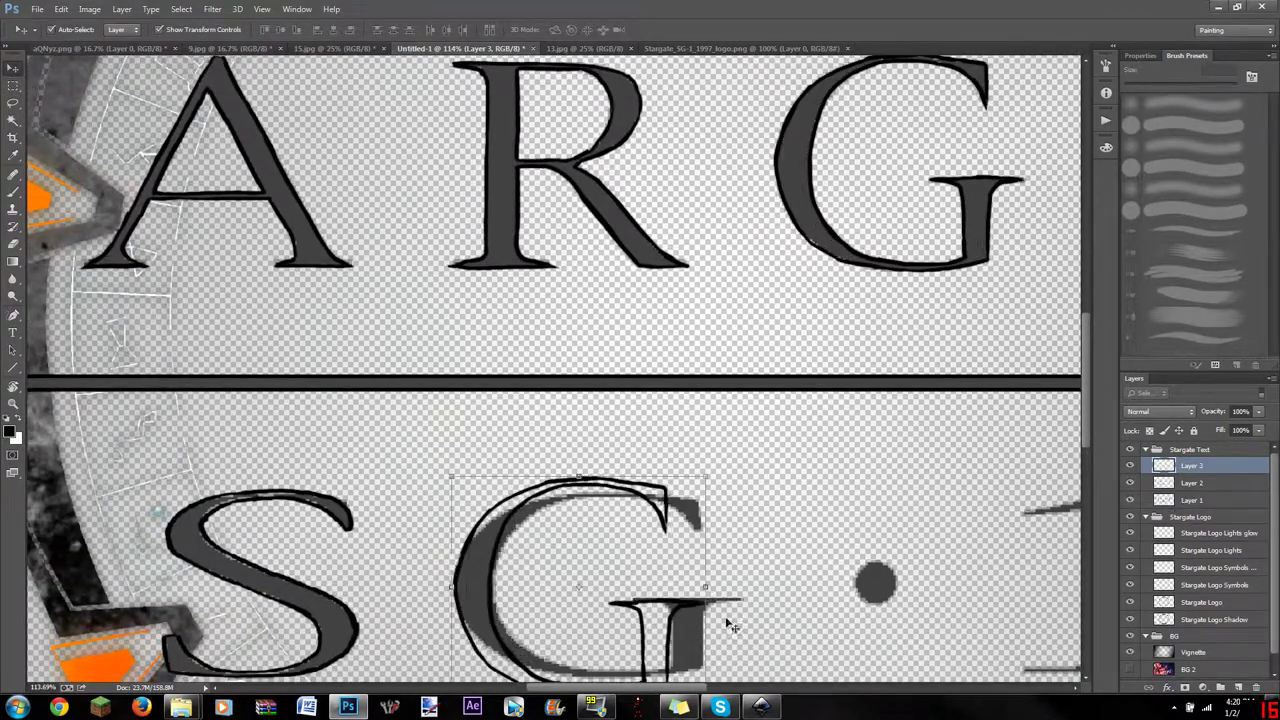
drag(727, 580, 741, 585)
scroll(741, 587, down, 2)
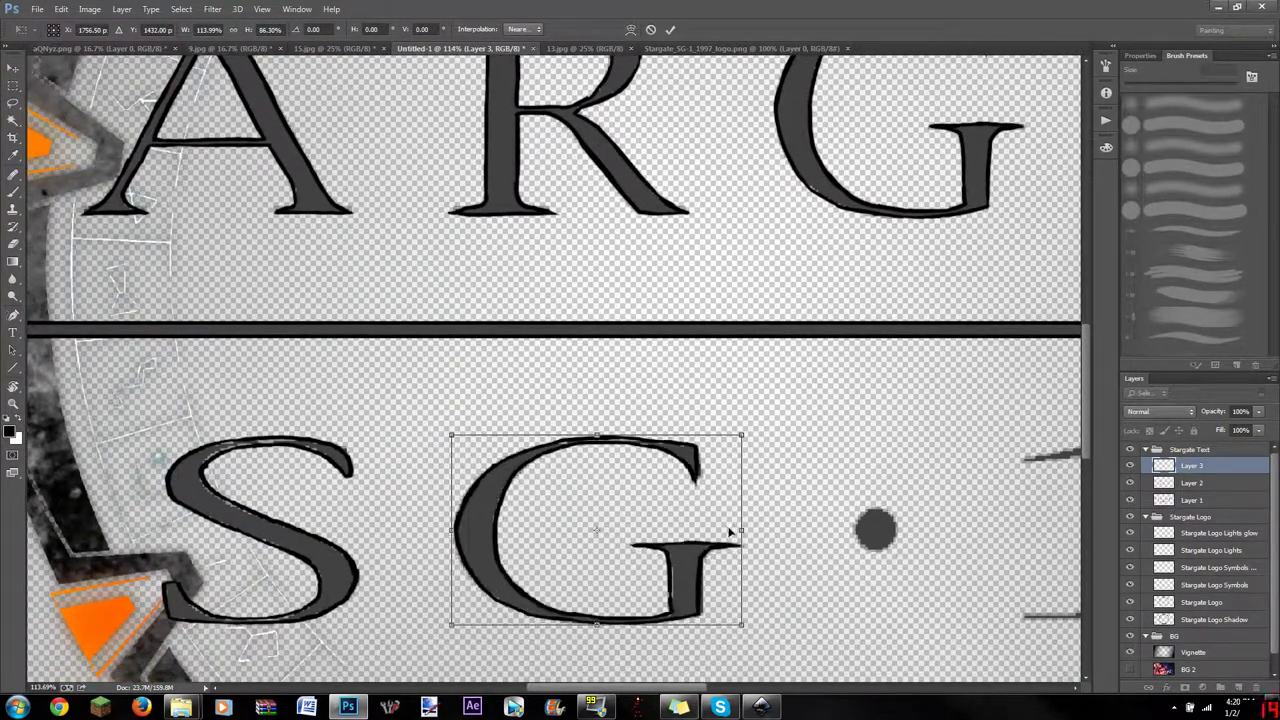
drag(729, 529, 737, 529)
scroll(737, 529, down, 2)
drag(598, 645, 583, 590)
scroll(583, 590, down, 2)
key(u)
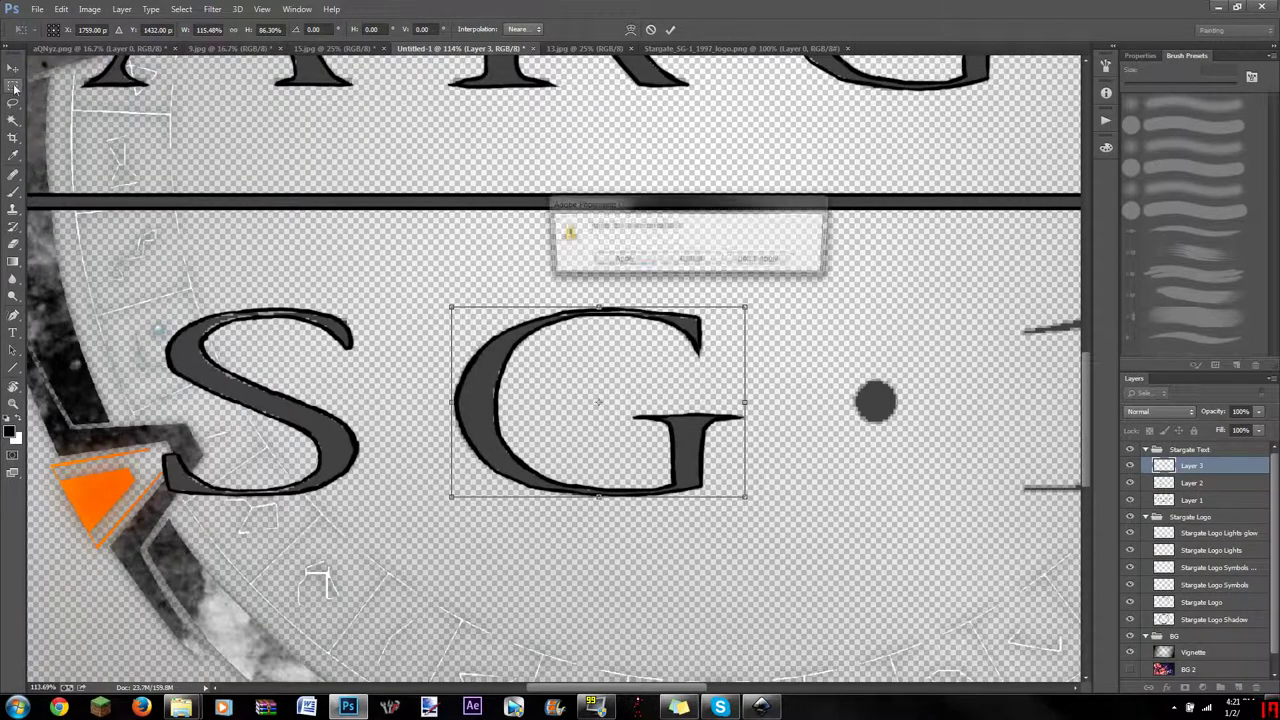
key(Return)
click(121, 29)
Step: Draw an unfilled pixel-mode ellipse over the dot, then delete the Ellipse 1 layer
click(60, 56)
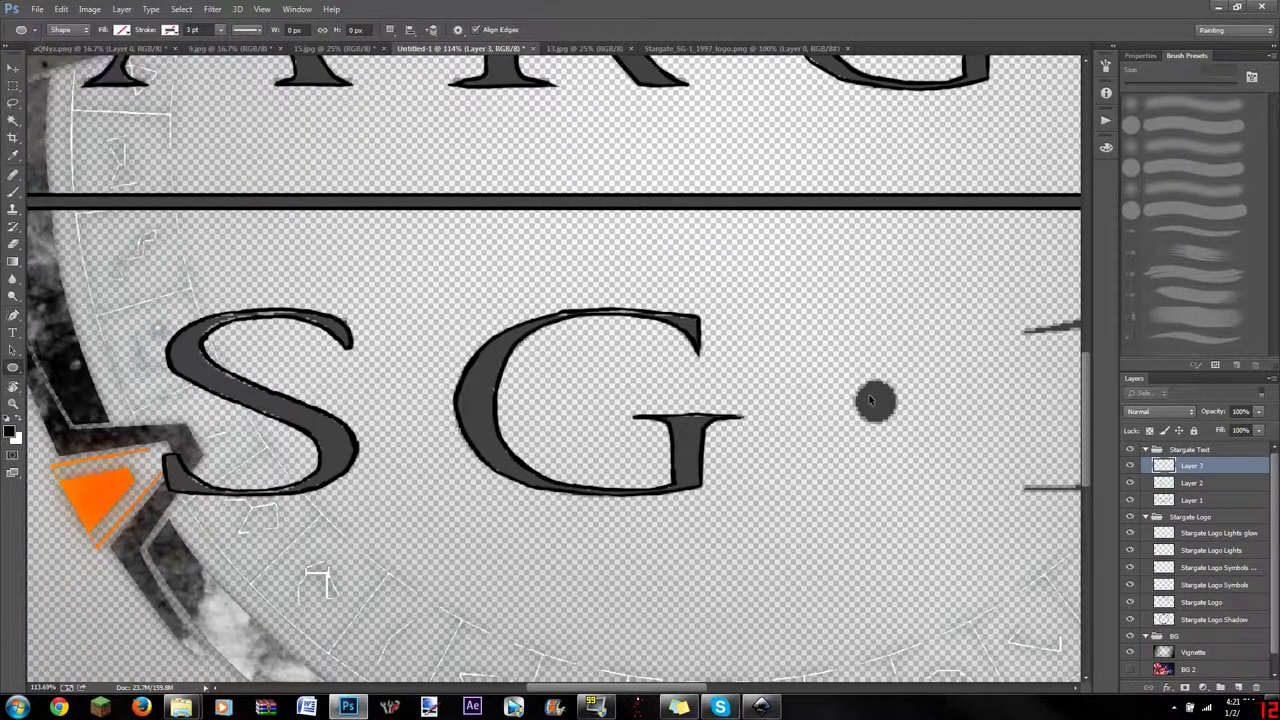
drag(900, 420, 900, 421)
click(130, 33)
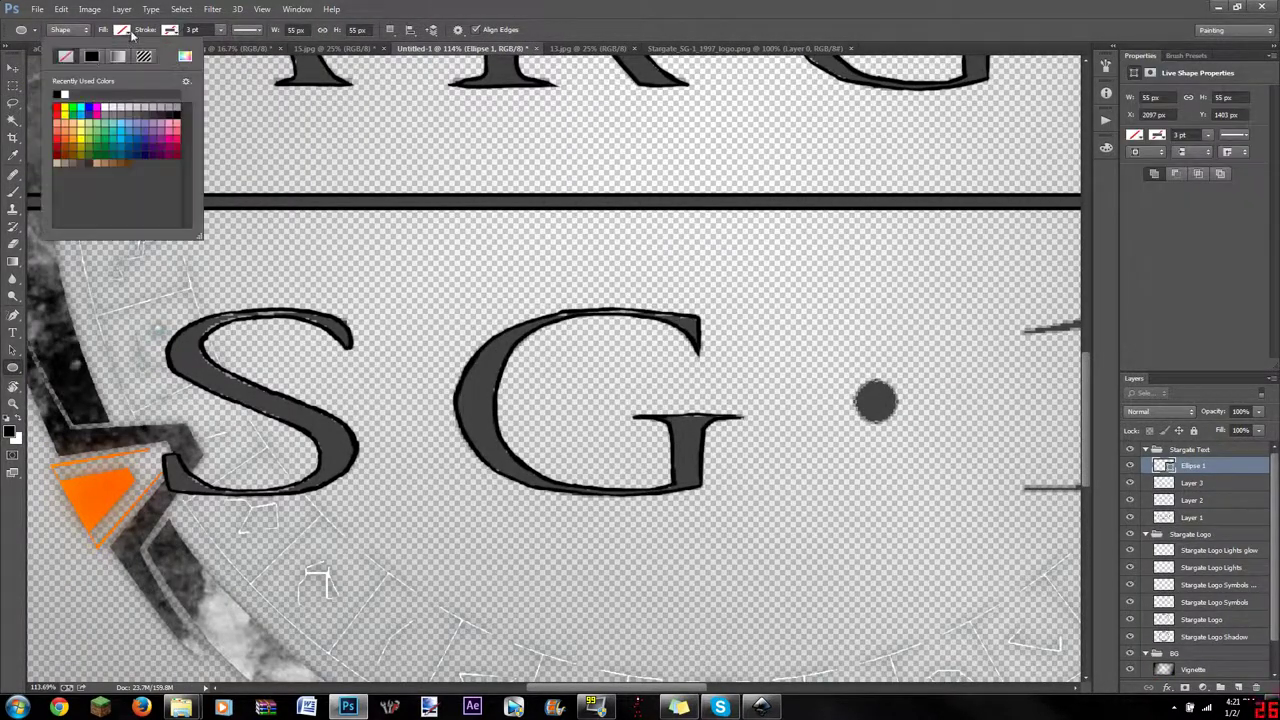
click(65, 56)
click(70, 29)
click(77, 64)
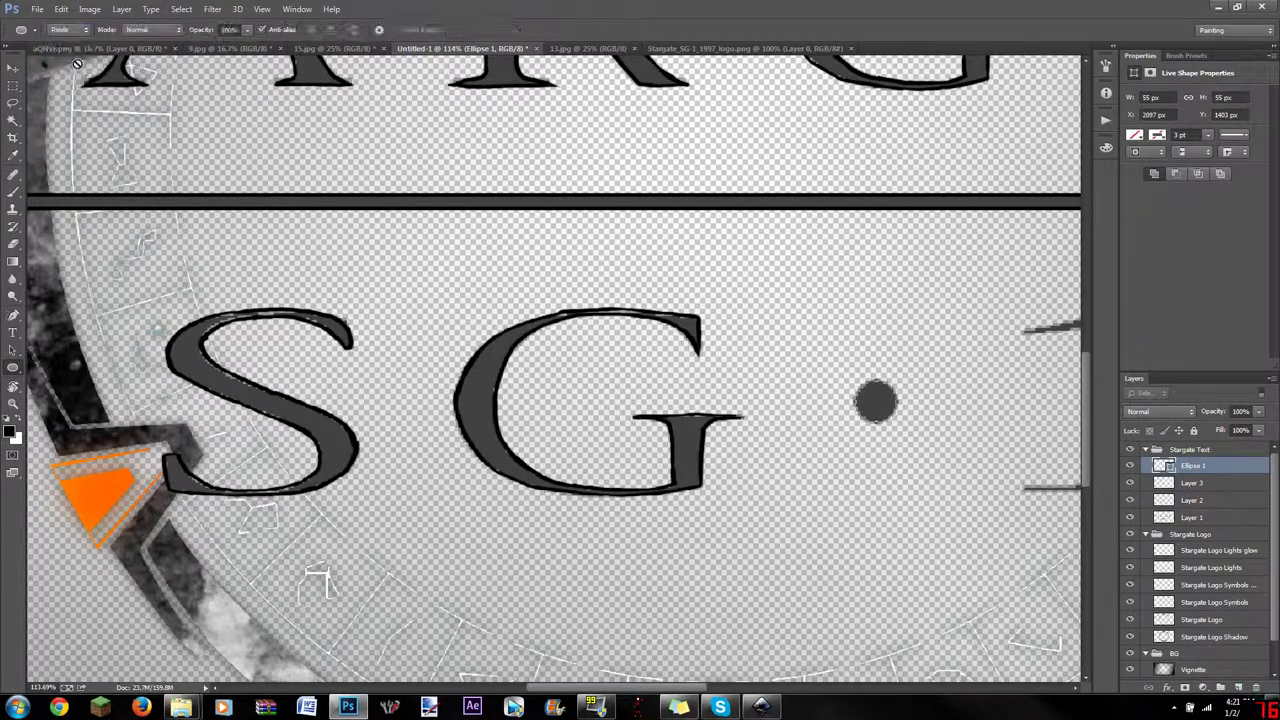
key(v)
right_click(1165, 466)
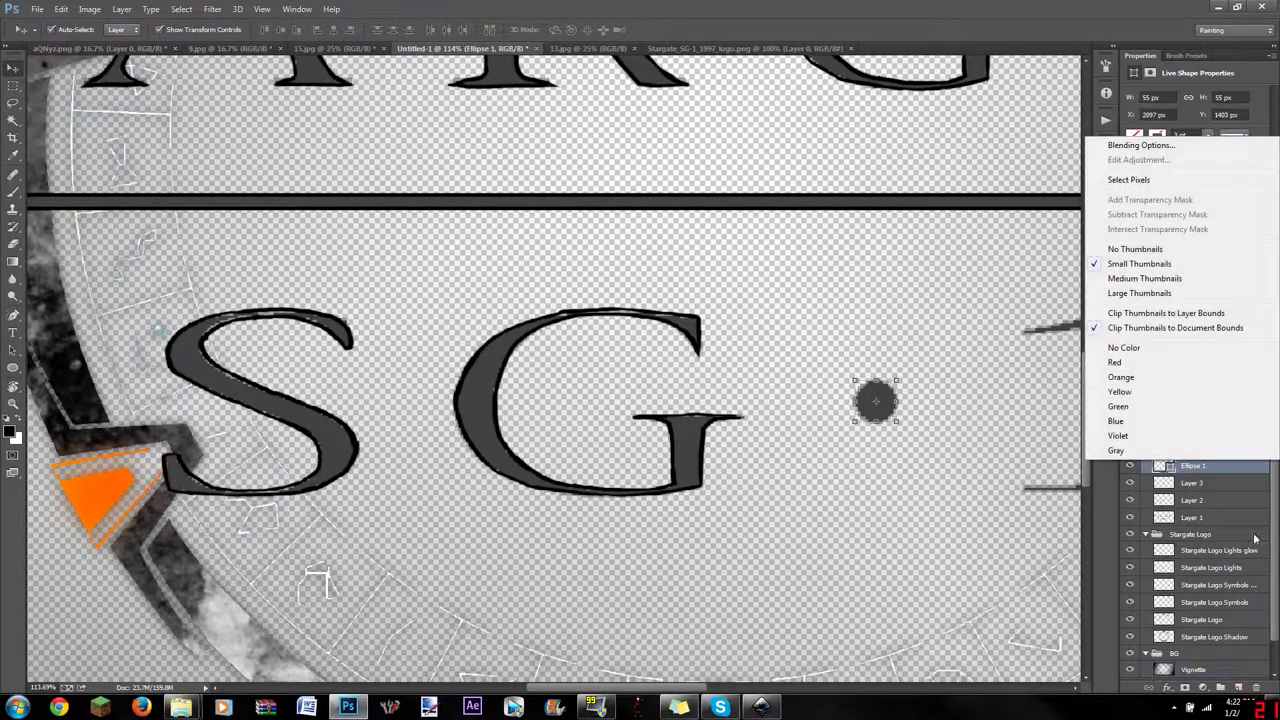
key(Escape)
key(Delete)
Step: Remove Layer 2 and paint black outlines around the dot and the 1 using Brush and Eraser
key(b)
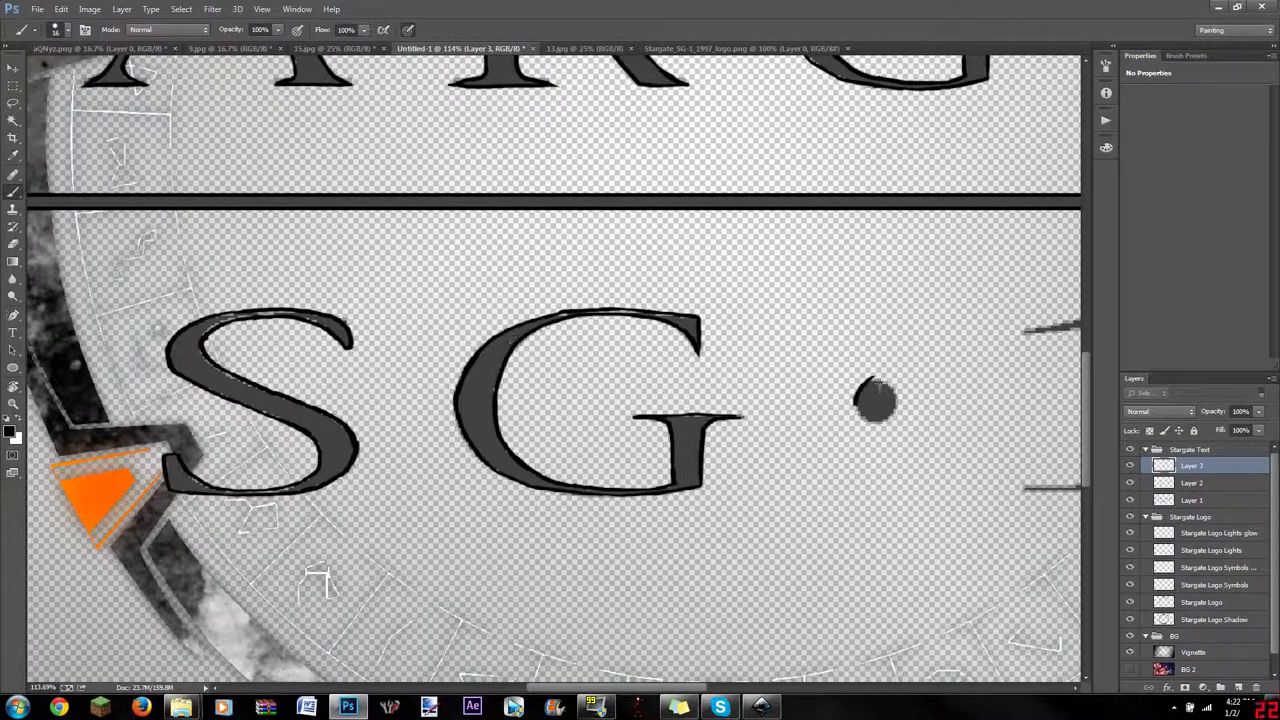
drag(1185, 485, 1256, 687)
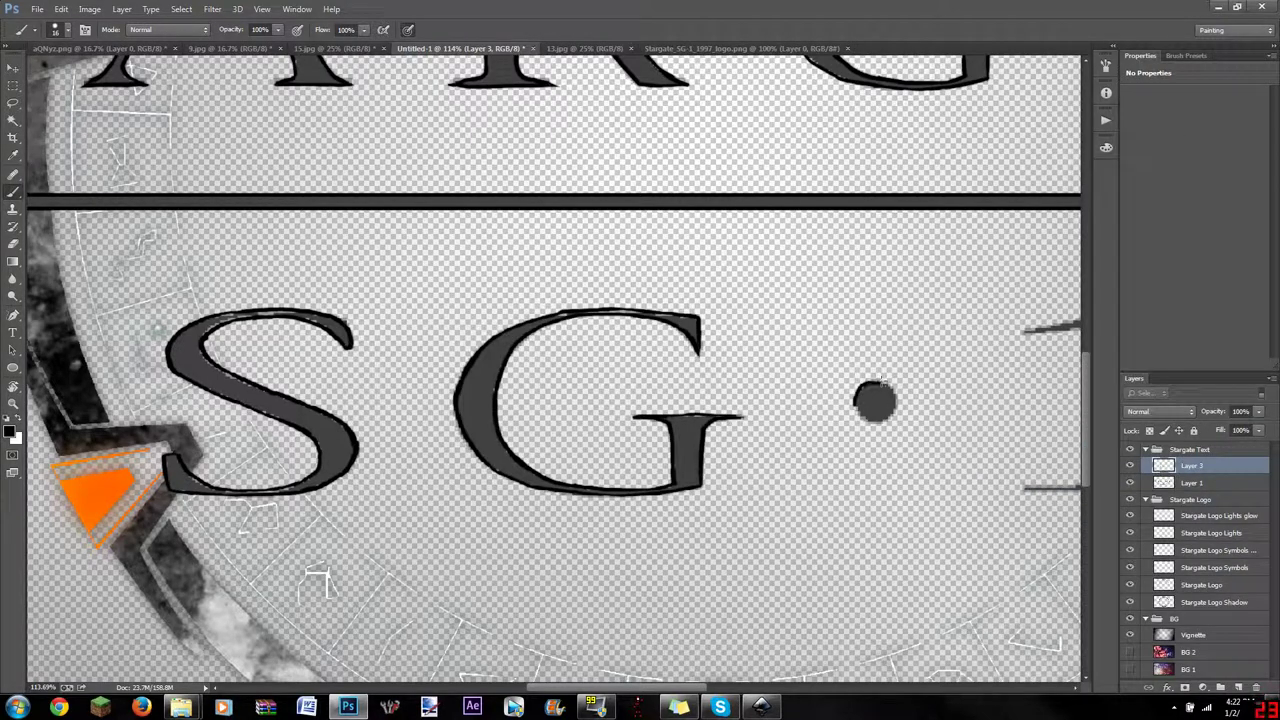
key(e)
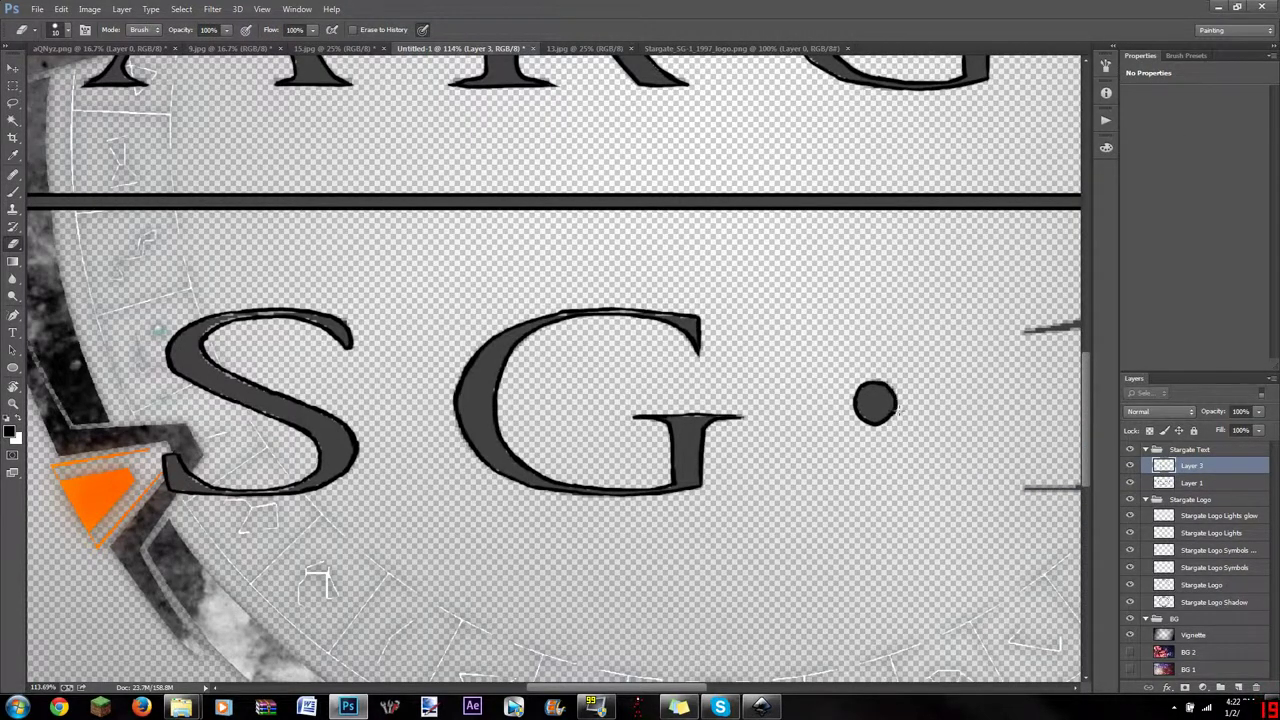
scroll(876, 403, up, 5)
scroll(806, 430, down, 3)
scroll(760, 262, up, 3)
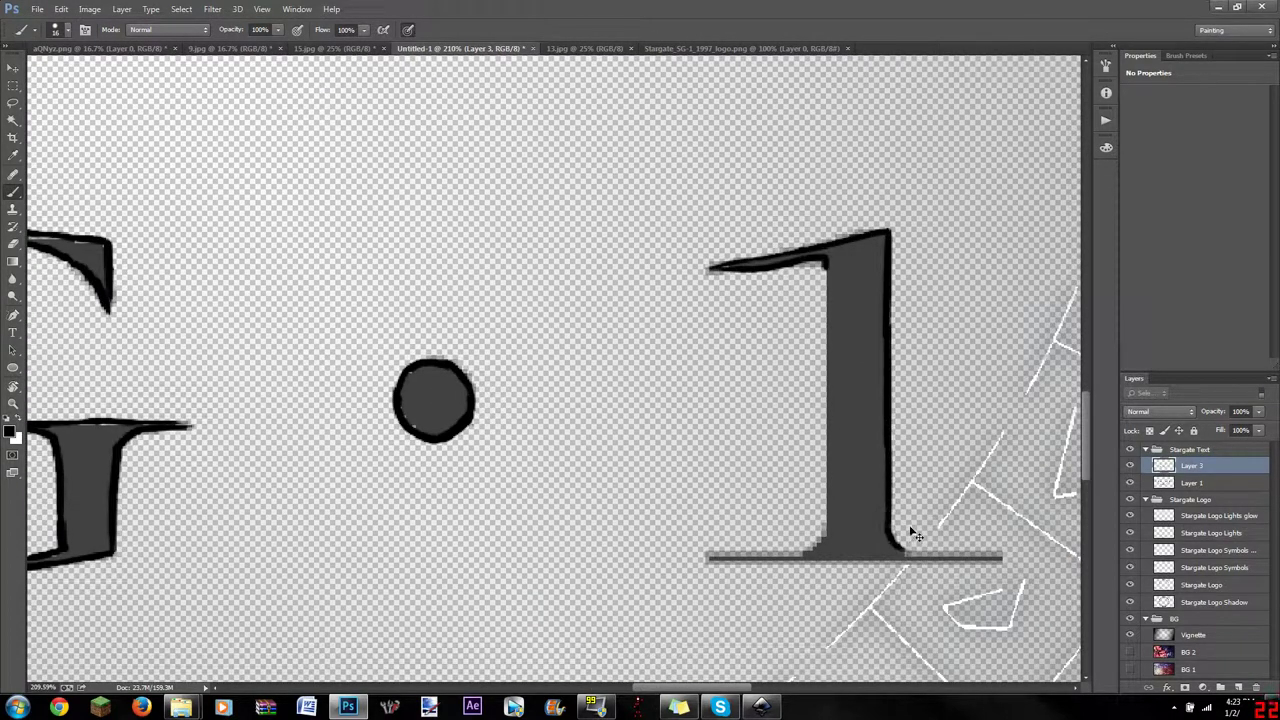
key(b)
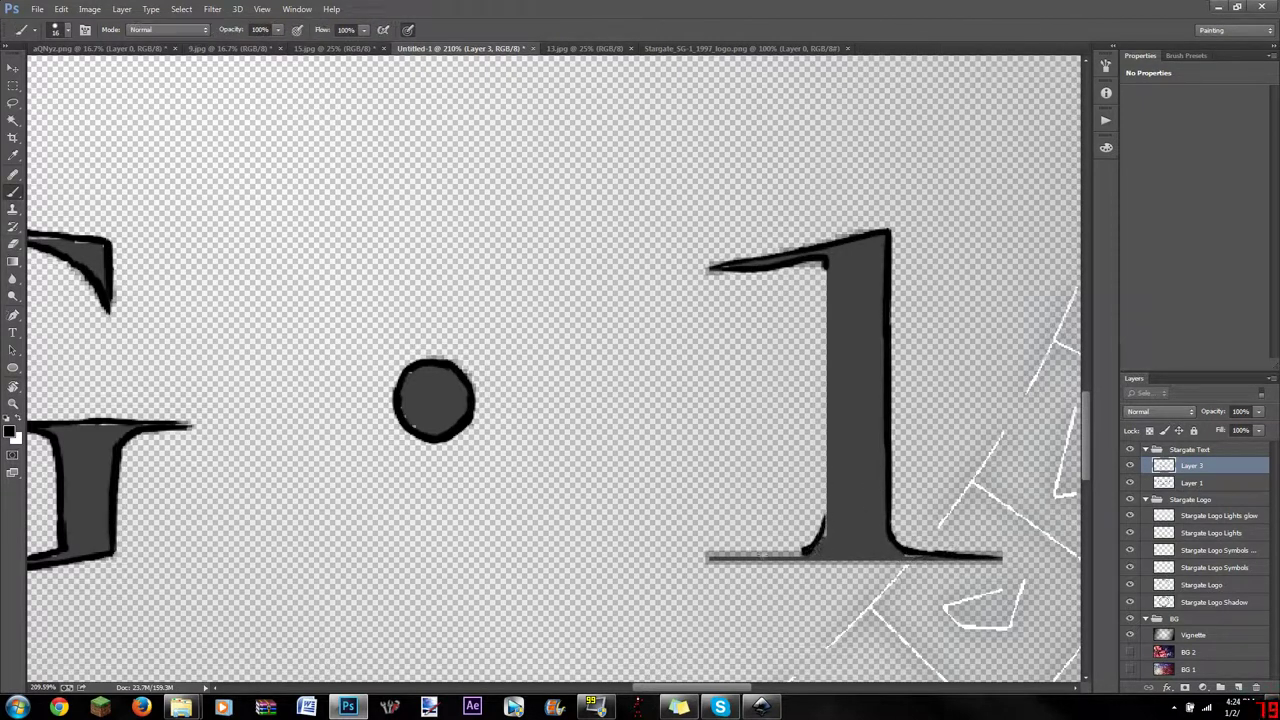
key(e)
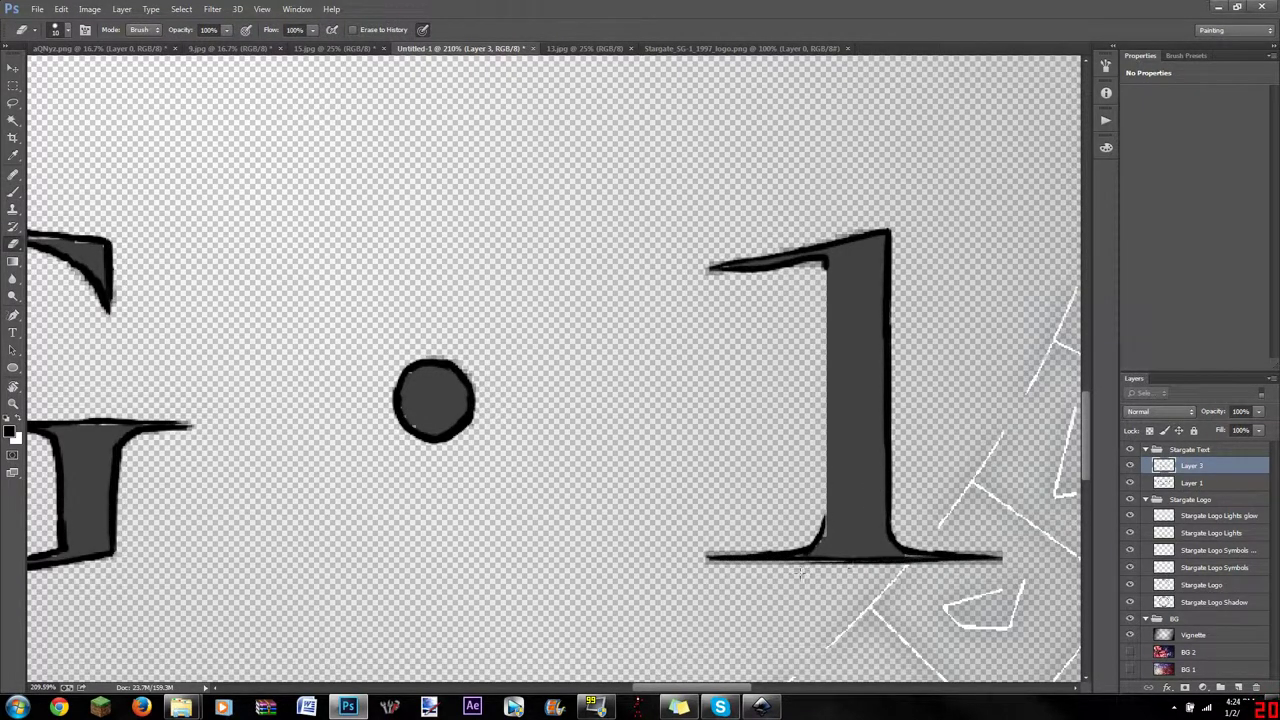
key(b)
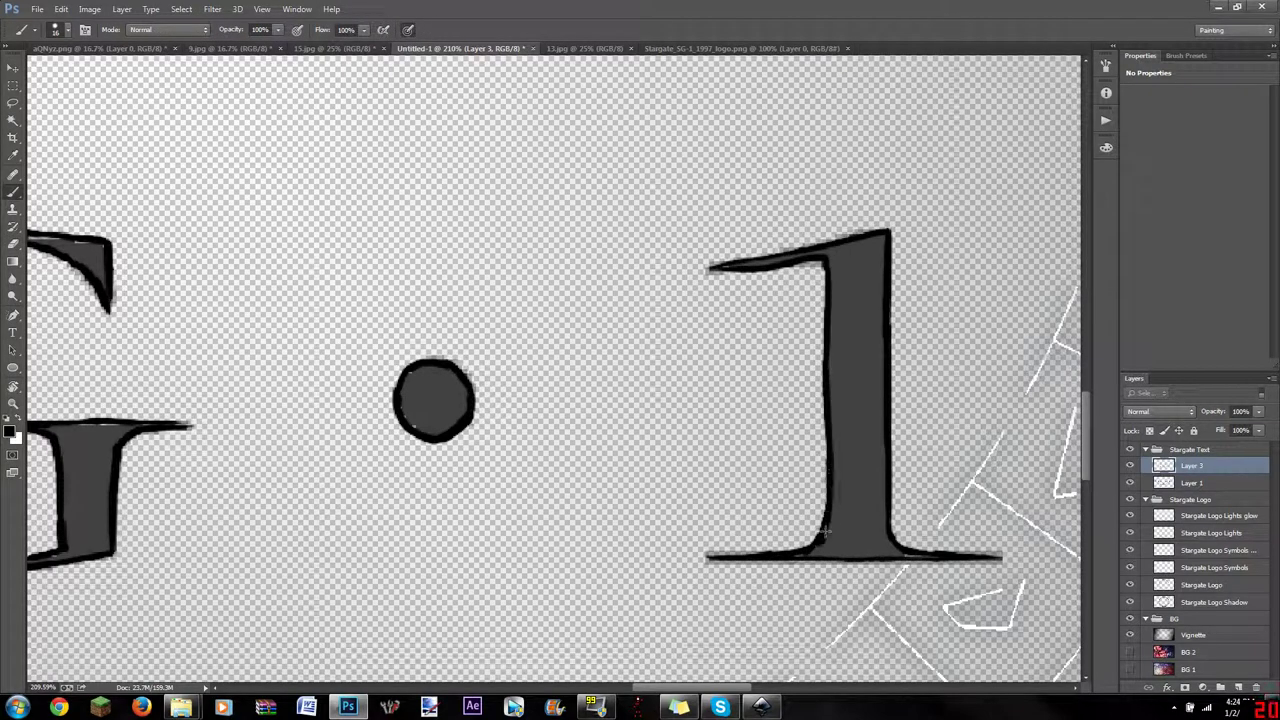
scroll(808, 551, down, 3)
scroll(808, 551, down, 3)
Step: Rotate the 15.jpg texture image 90° clockwise
scroll(808, 551, down, 2)
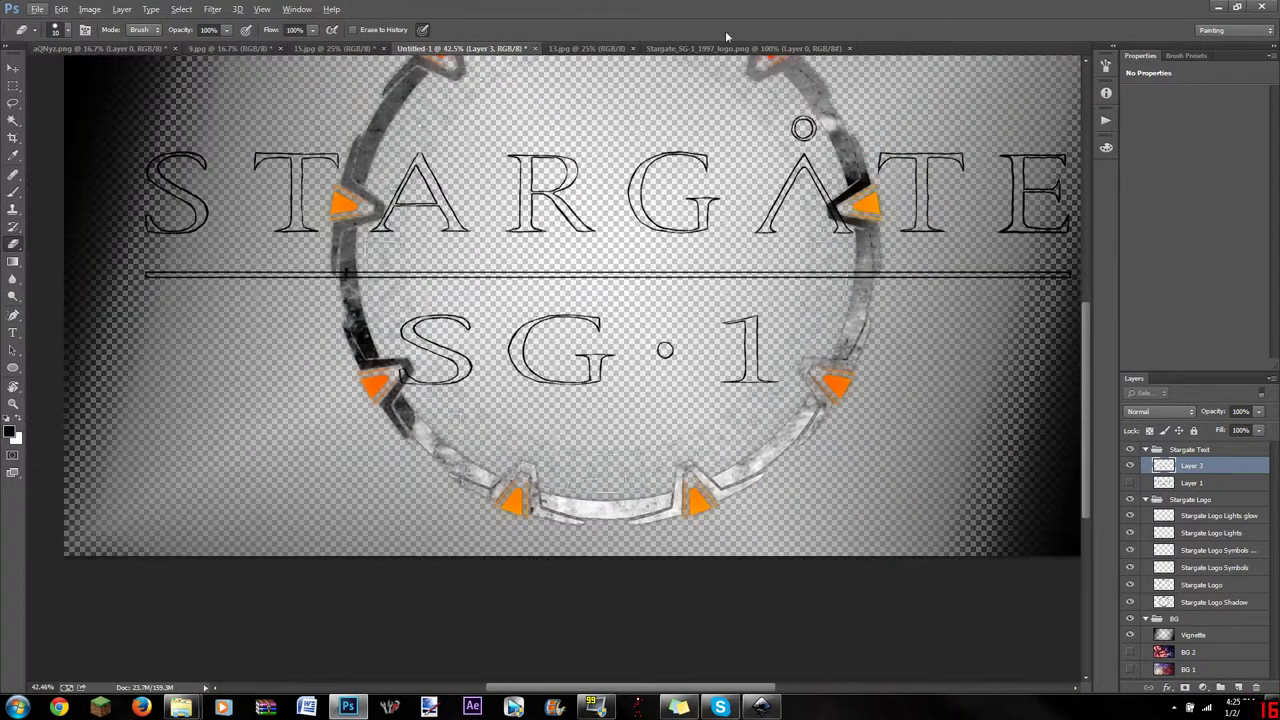
click(330, 48)
key(m)
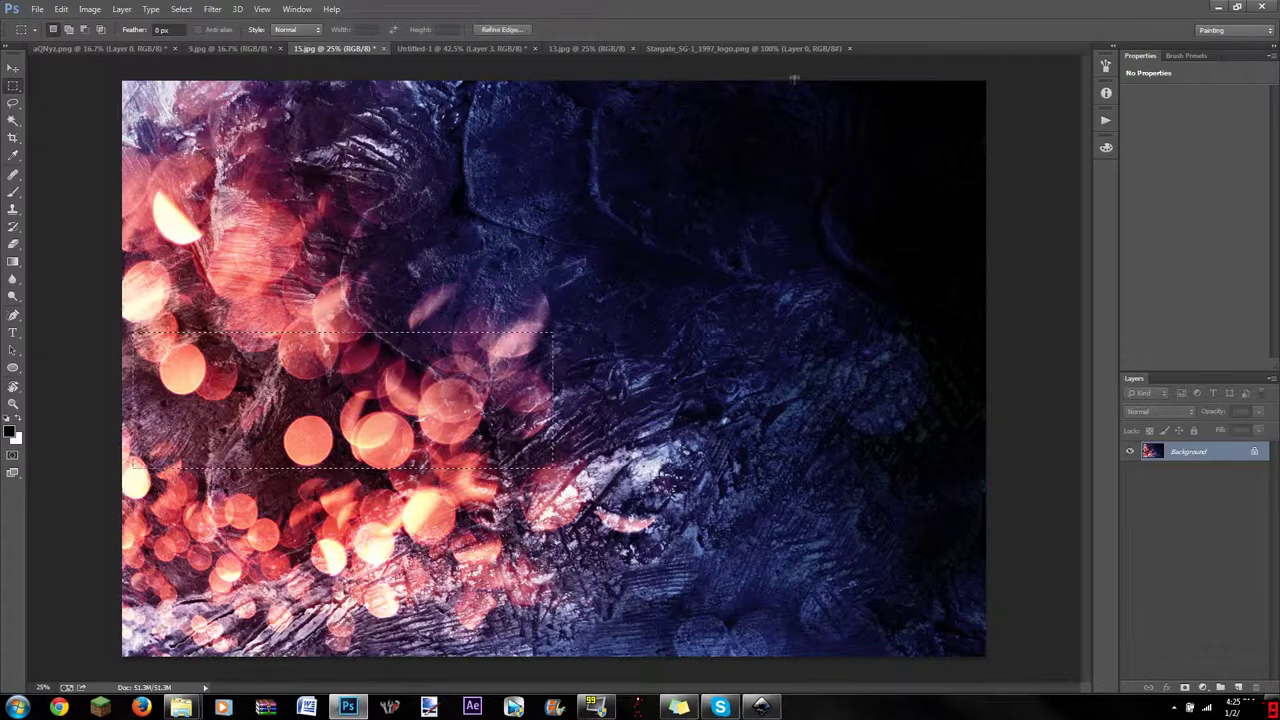
key(ctrl+Tab)
key(Return)
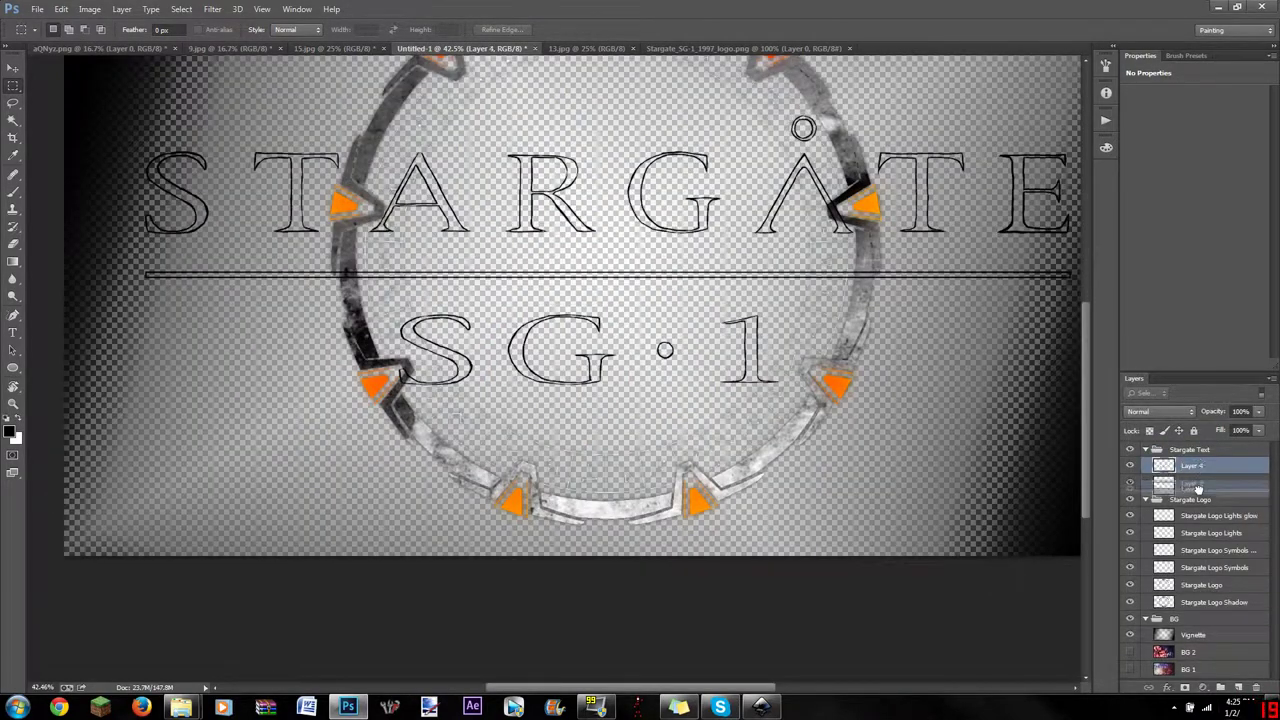
scroll(983, 349, down, 2)
key(ctrl+Tab)
click(89, 9)
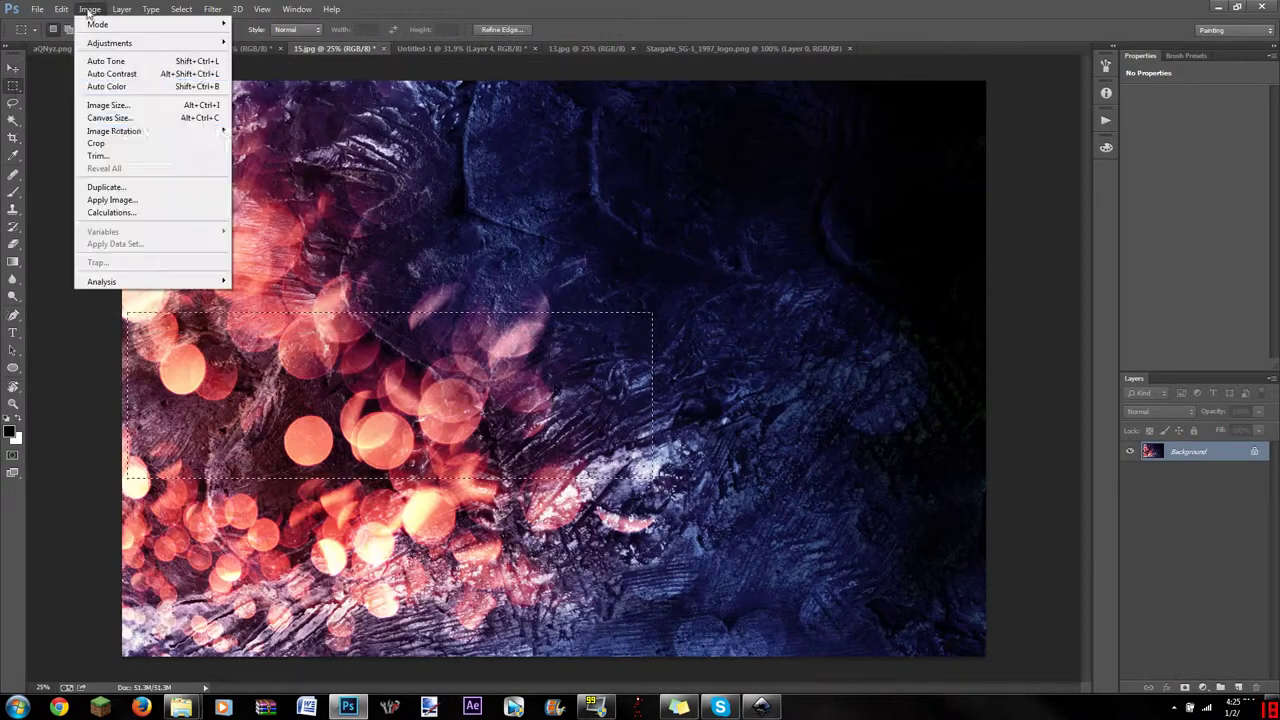
click(110, 129)
click(275, 147)
Step: Paste the rotated bokeh texture into the Stargate document, clip it to the lettering, and merge into Layer 5
key(ctrl+Tab)
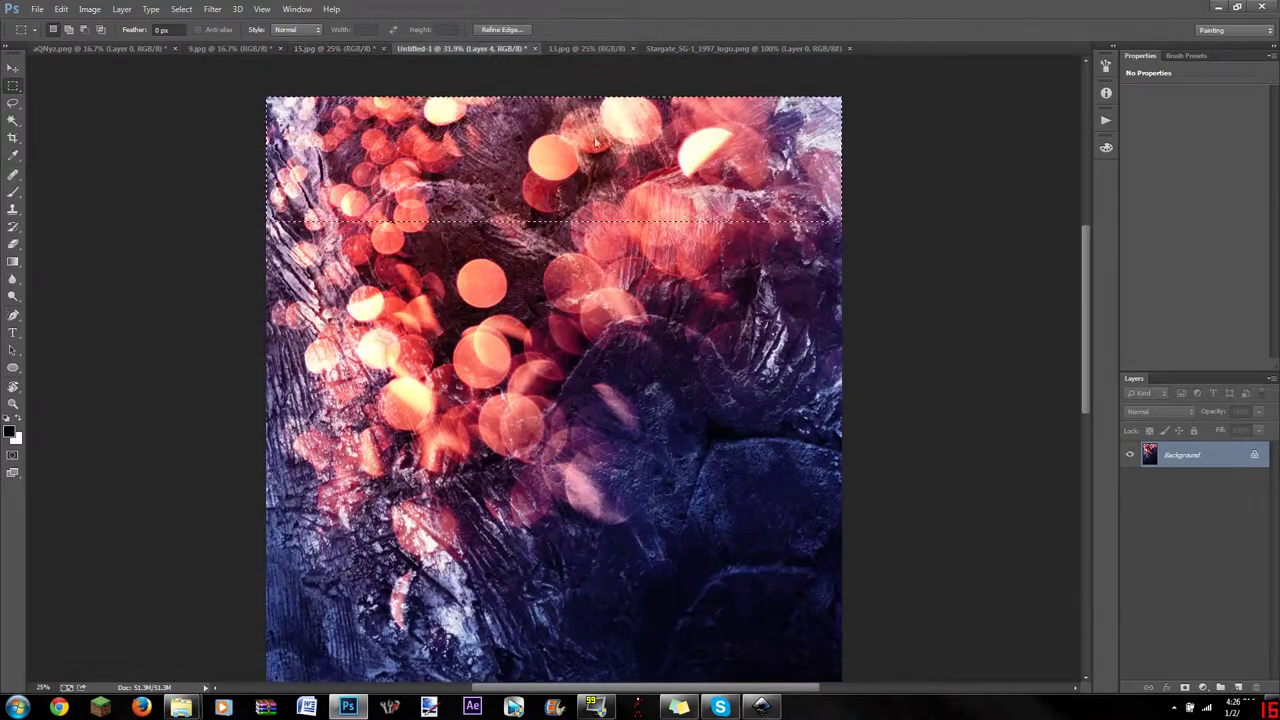
key(ctrl+shift+Tab)
key(ctrl+c)
key(ctrl+Tab)
key(ctrl+v)
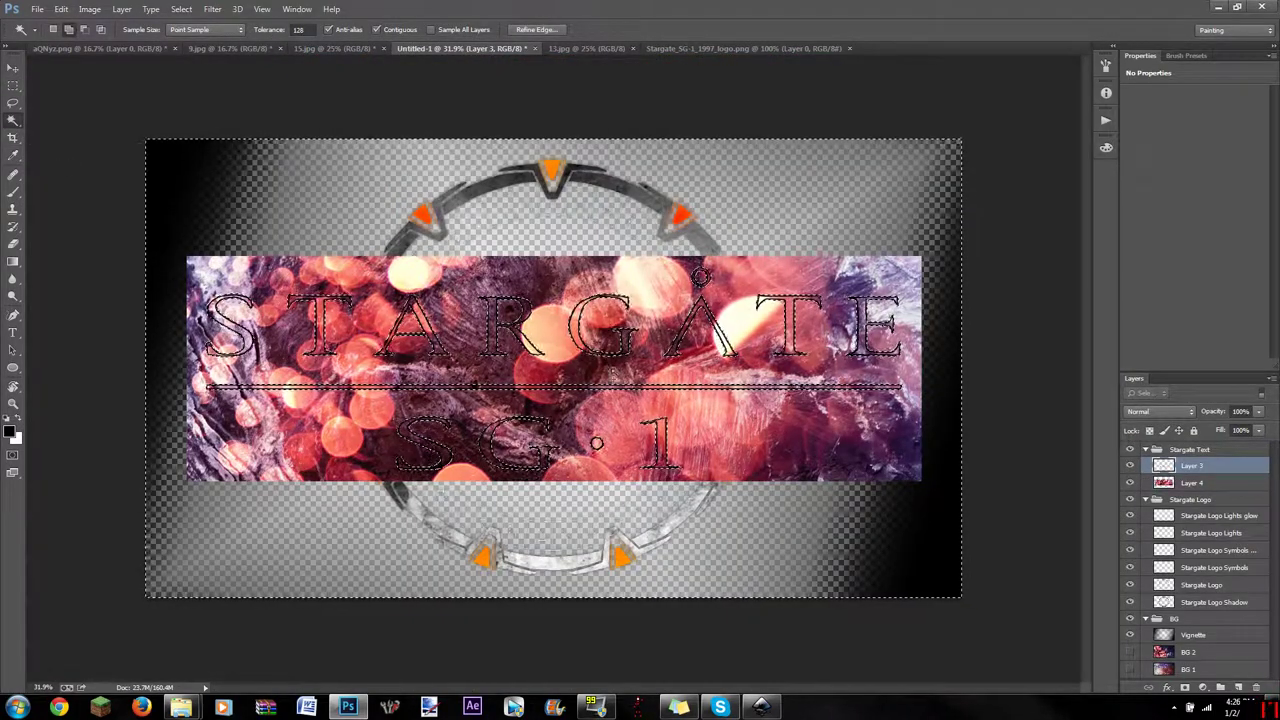
key(ctrl+alt+g)
key(ctrl+z)
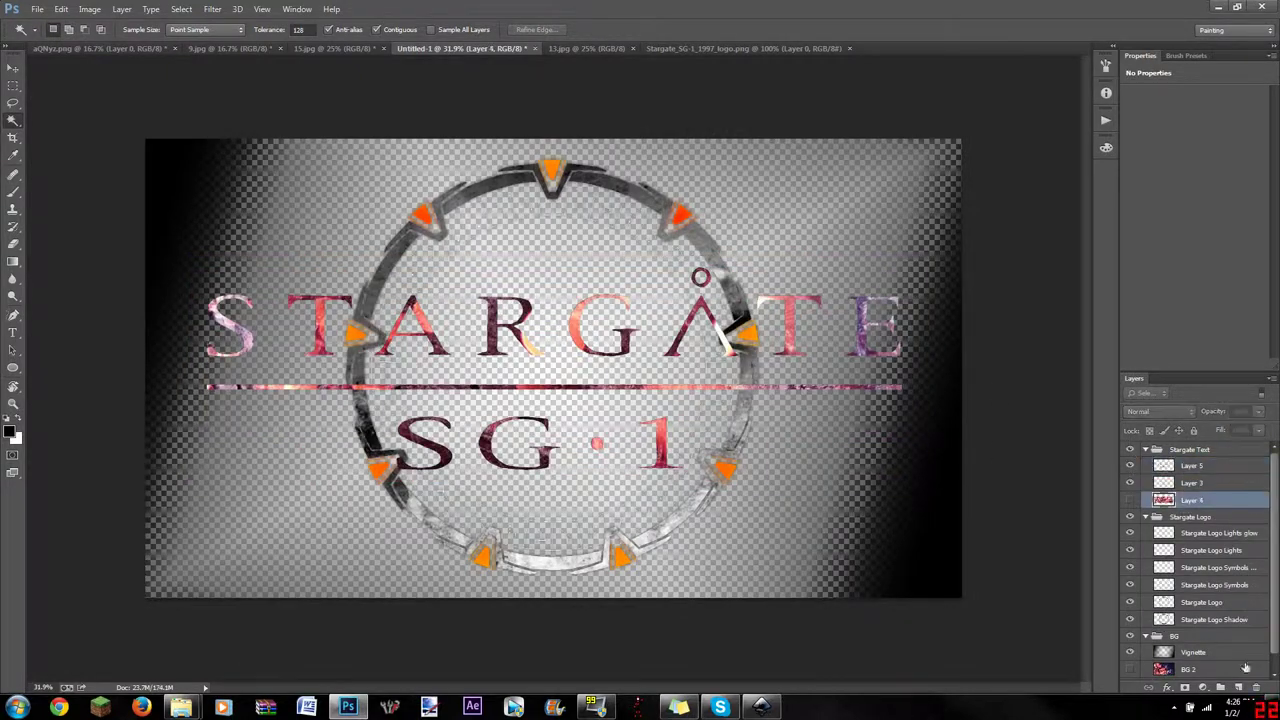
key(ctrl+e)
Step: Convert the textured title to black and white using the Darker preset with Auto mix
click(89, 9)
mouse_move(109, 43)
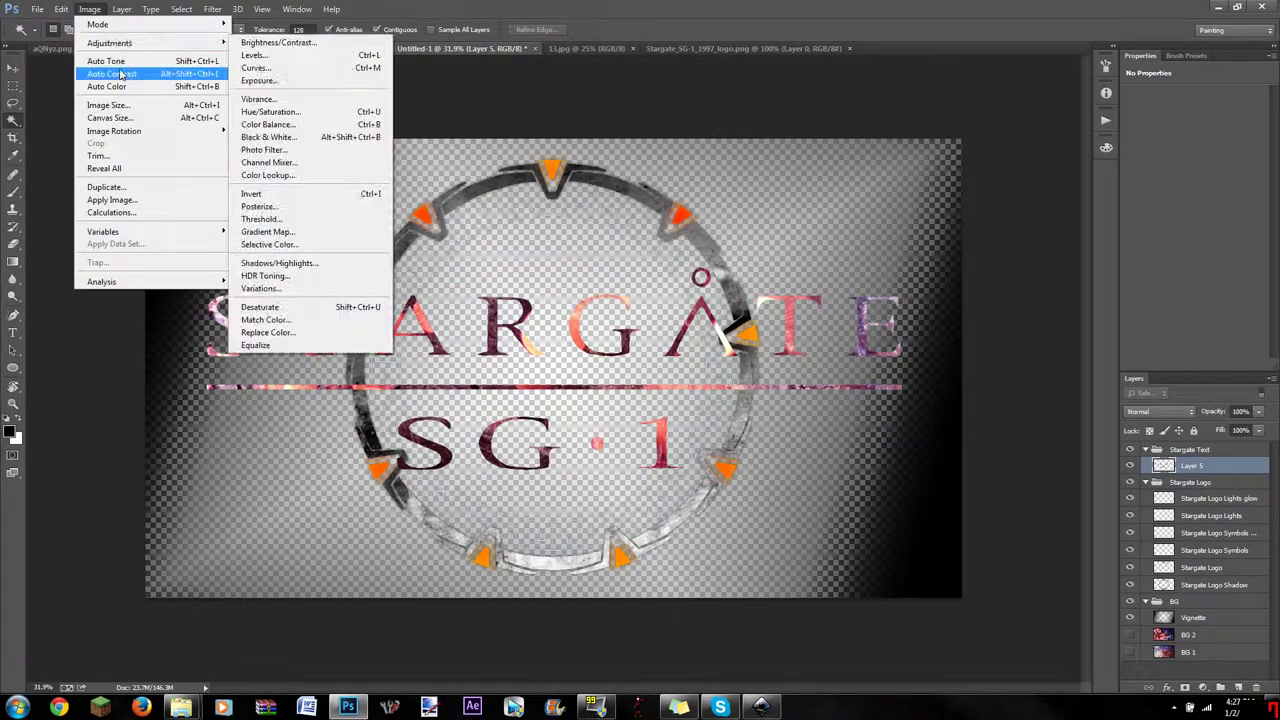
click(267, 137)
click(117, 134)
click(88, 190)
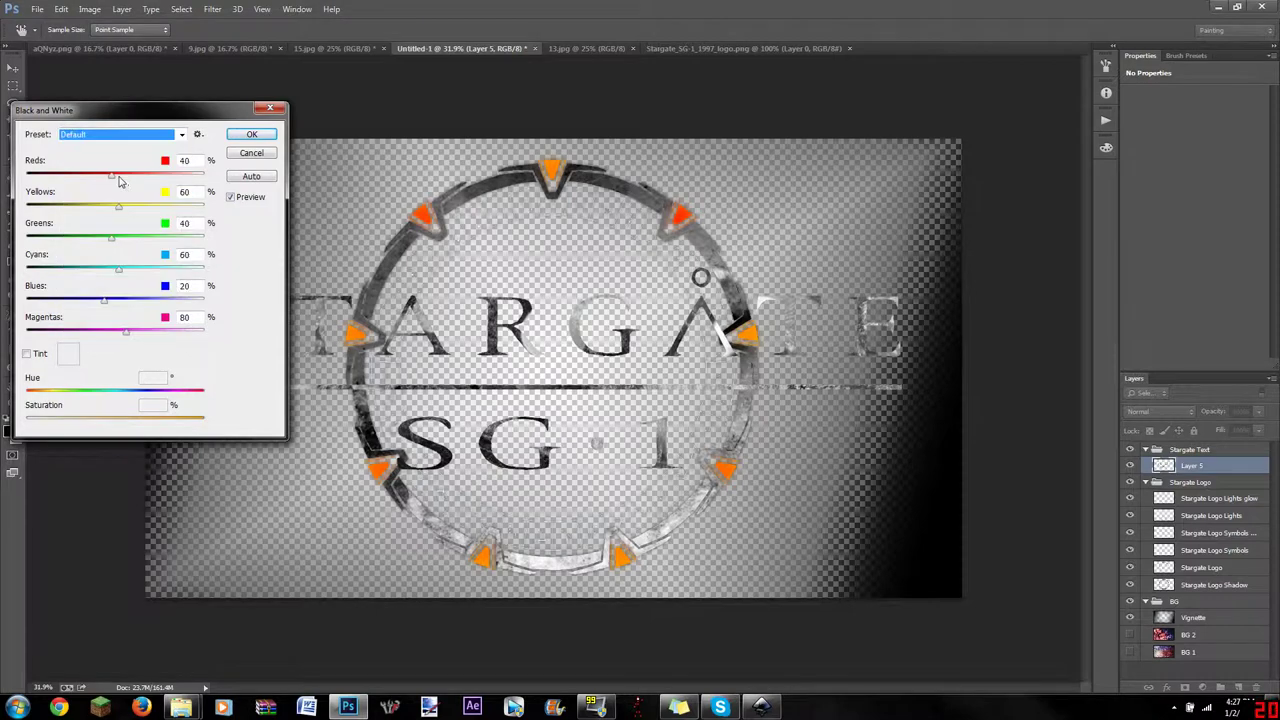
click(251, 176)
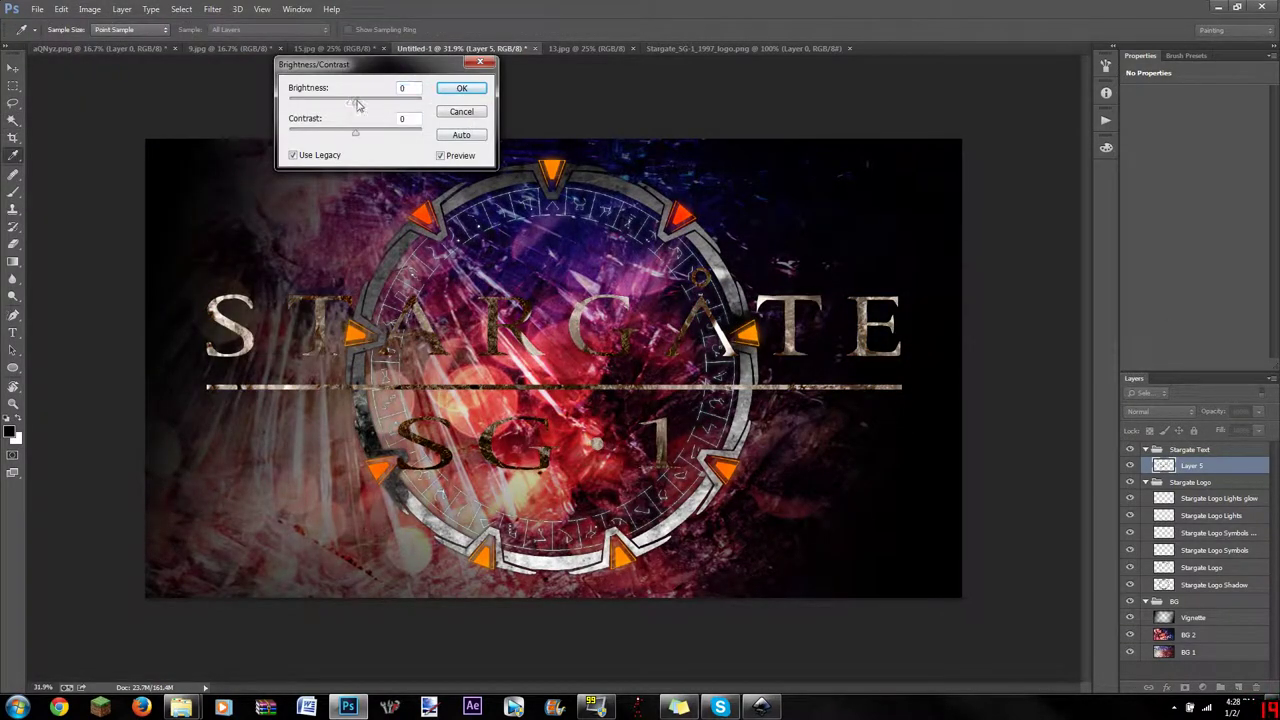
Step: Raise the title's contrast with Brightness/Contrast and apply the change
drag(360, 133, 395, 136)
key(Return)
double_click(1205, 465)
text(Stargate Text)
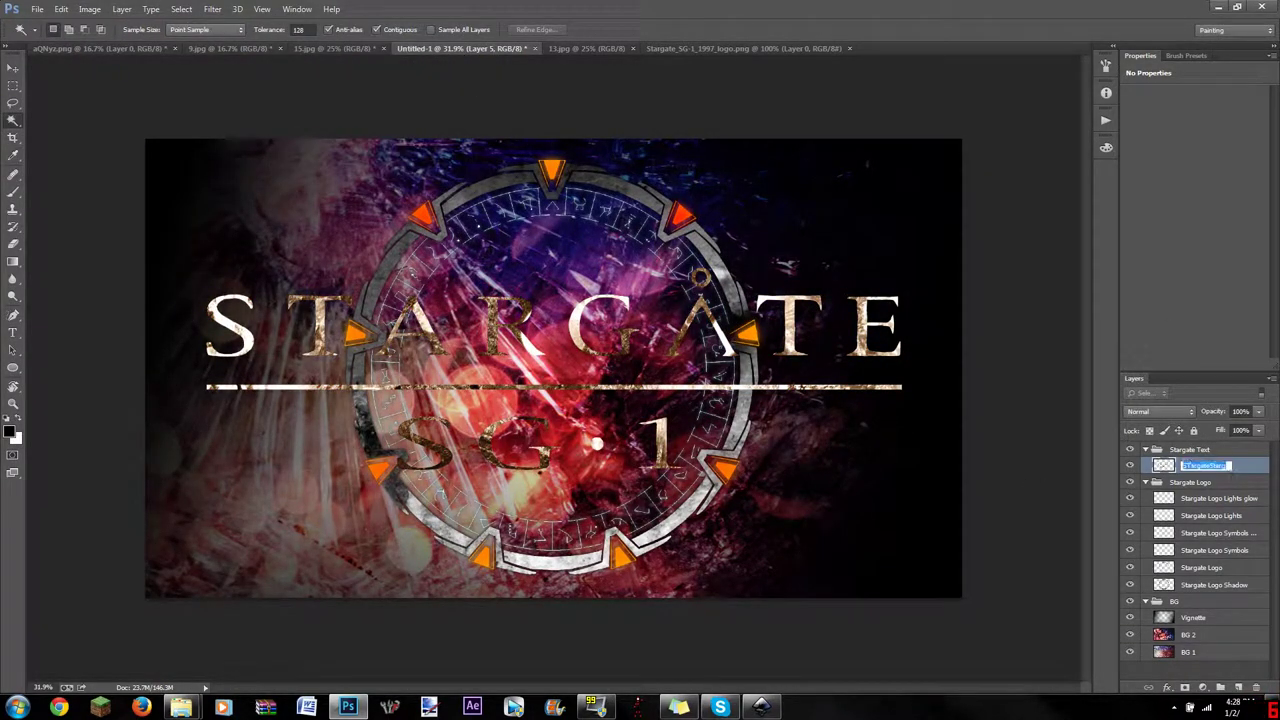
Step: Duplicate the text layer as 'Stargate Text Shadow' and reselect the visible Stargate Text layer
right_click(1205, 465)
click(1160, 212)
text(Stargate Text Shadow)
key(Return)
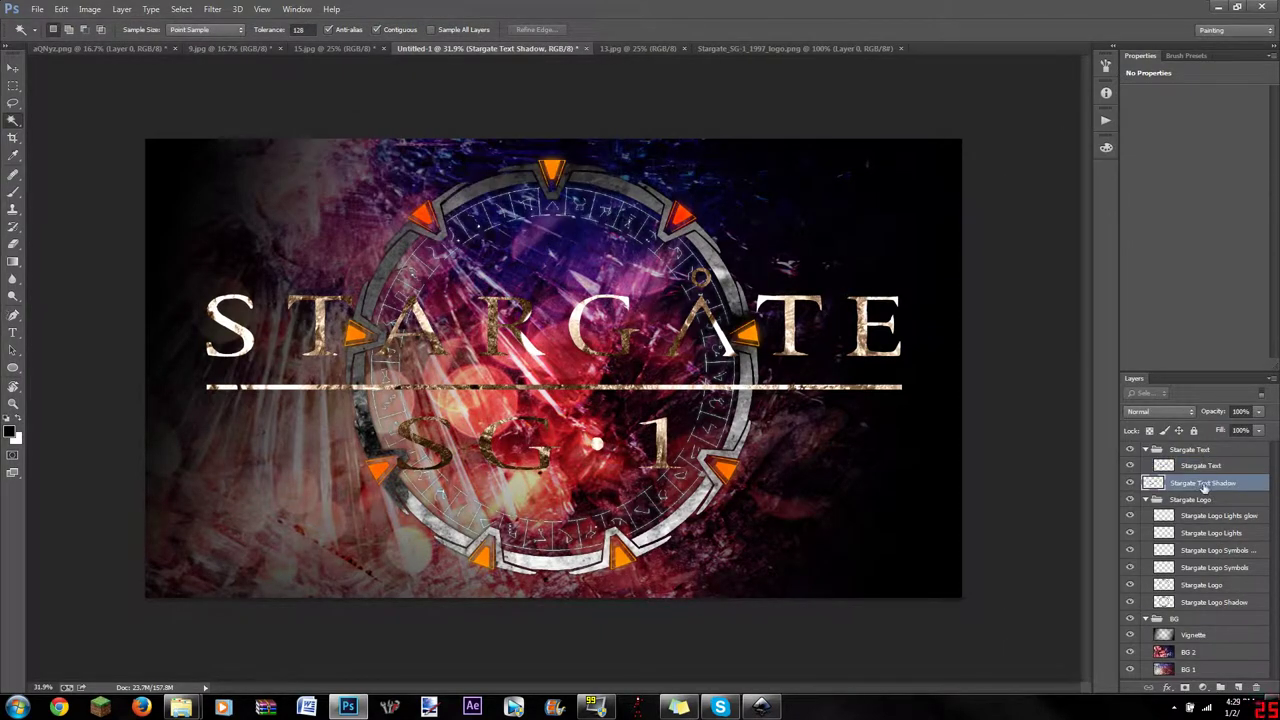
click(1130, 465)
click(1205, 465)
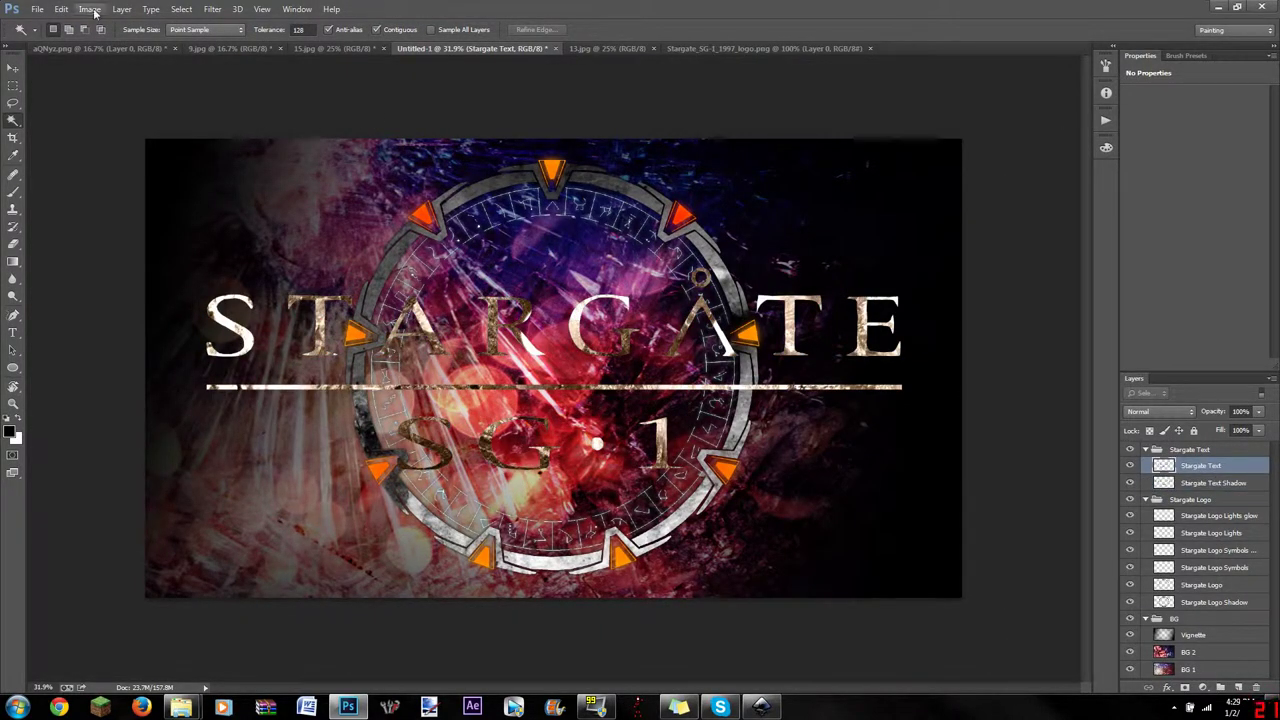
Step: Apply Curves to Stargate Text, raising the blue and green channels for a teal tint
click(89, 9)
click(290, 97)
click(140, 201)
click(155, 247)
drag(186, 300, 160, 250)
key(alt+4)
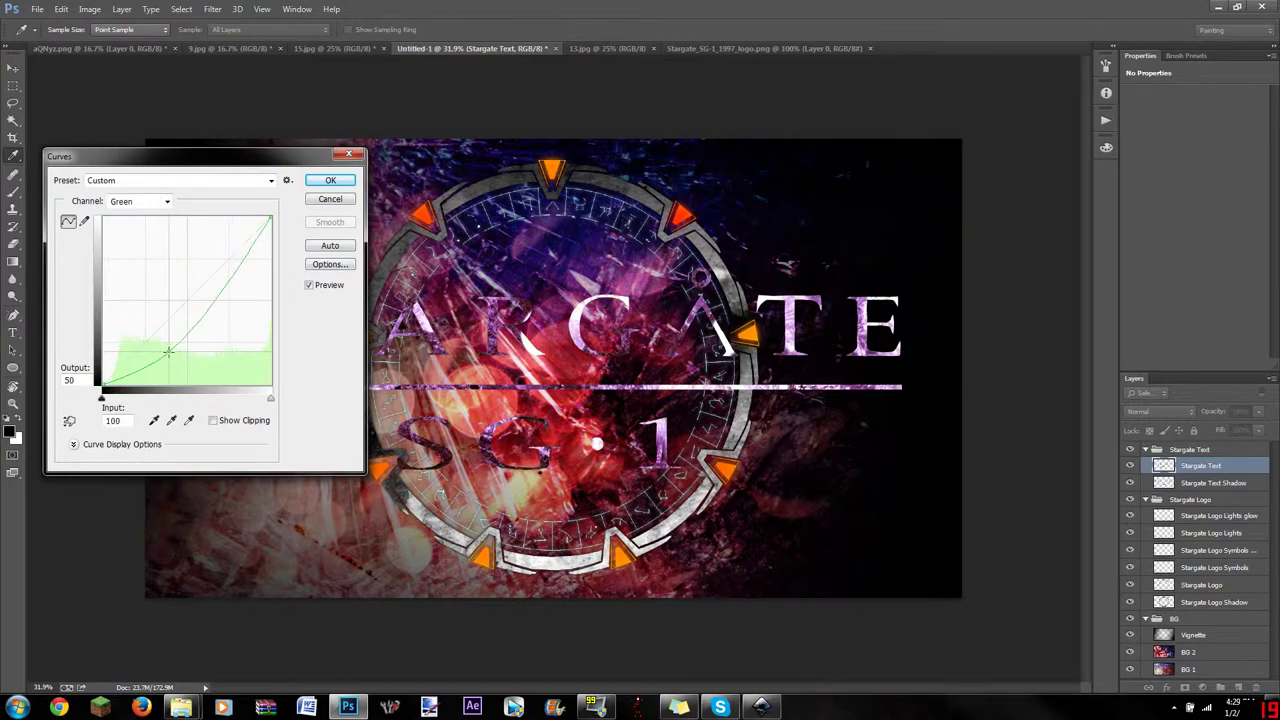
drag(270, 216, 268, 355)
key(alt+3)
key(alt+4)
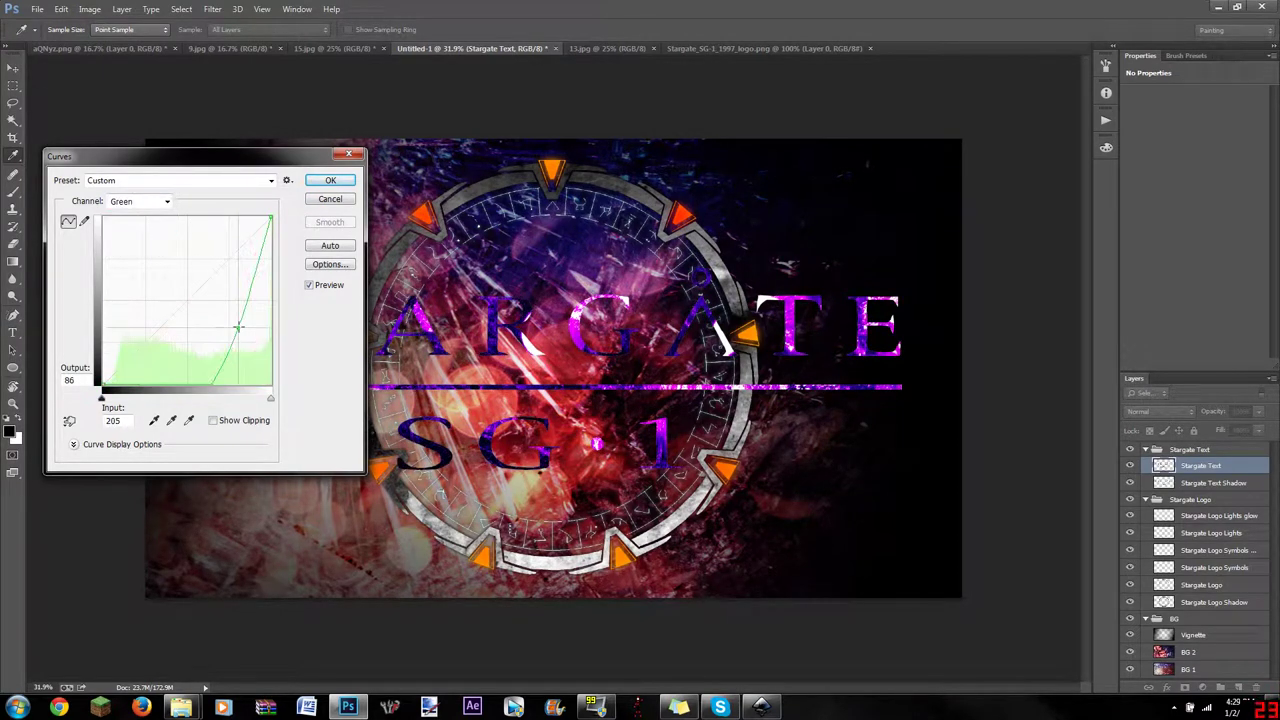
mouse_move(190, 300)
mouse_down()
mouse_move(210, 240)
mouse_move(273, 203)
mouse_move(287, 233)
mouse_move(245, 265)
mouse_move(252, 233)
mouse_up()
key(alt+5)
key(alt+4)
key(Return)
Step: Apply Hue/Saturation with Hue +40 and Saturation -57 to the title
click(89, 9)
click(280, 120)
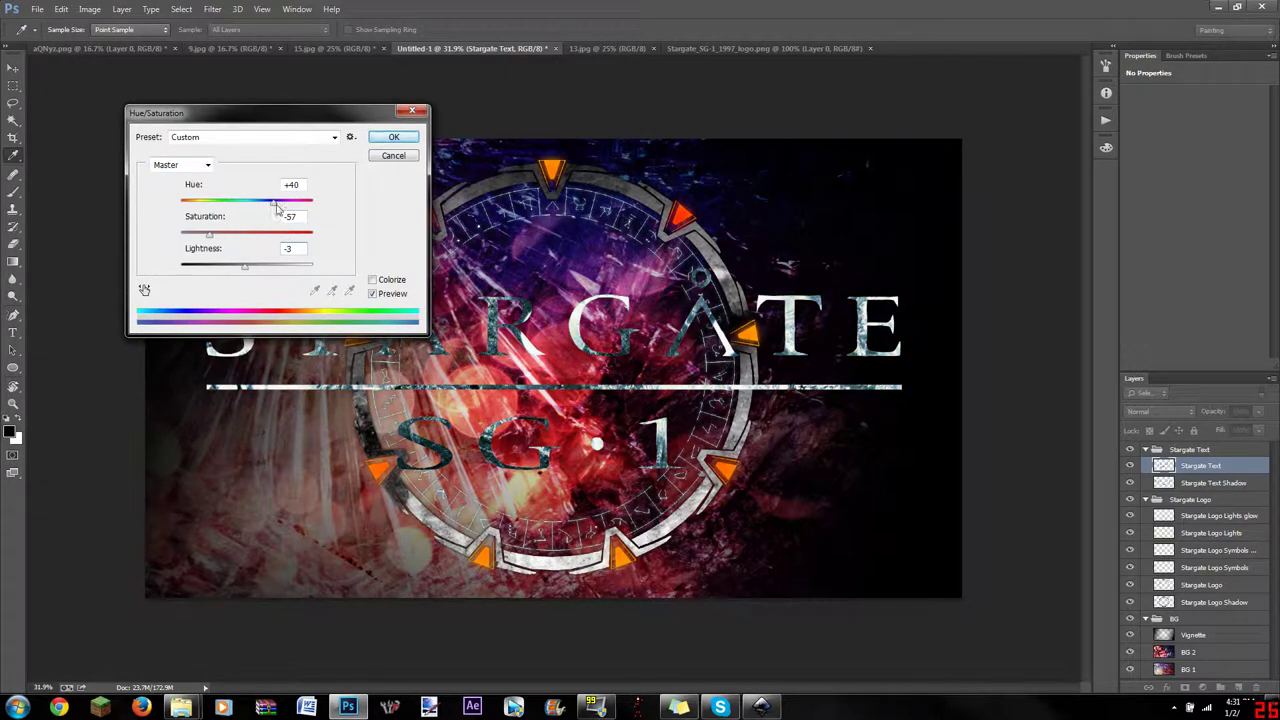
key(Return)
Step: Blur the shadow copy, rename it Stargate Text Glow, move it above the title and try blend modes
click(1212, 483)
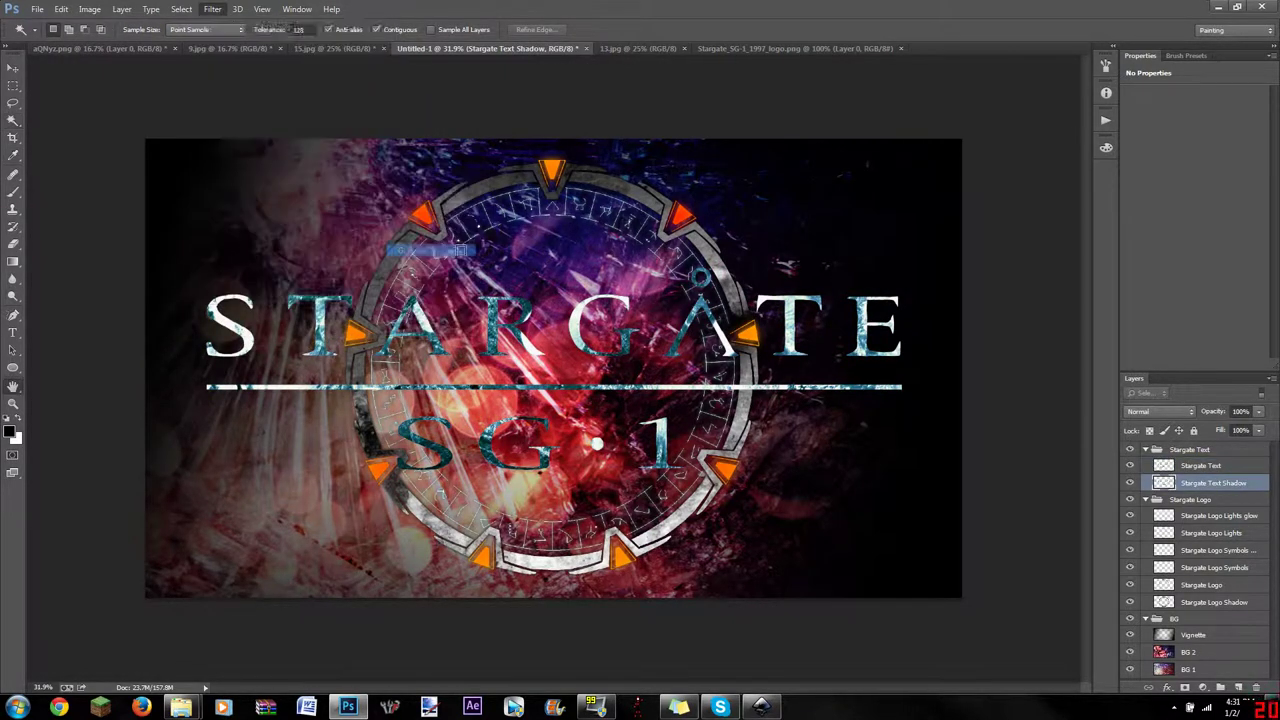
key(ctrl+alt+f)
key(Return)
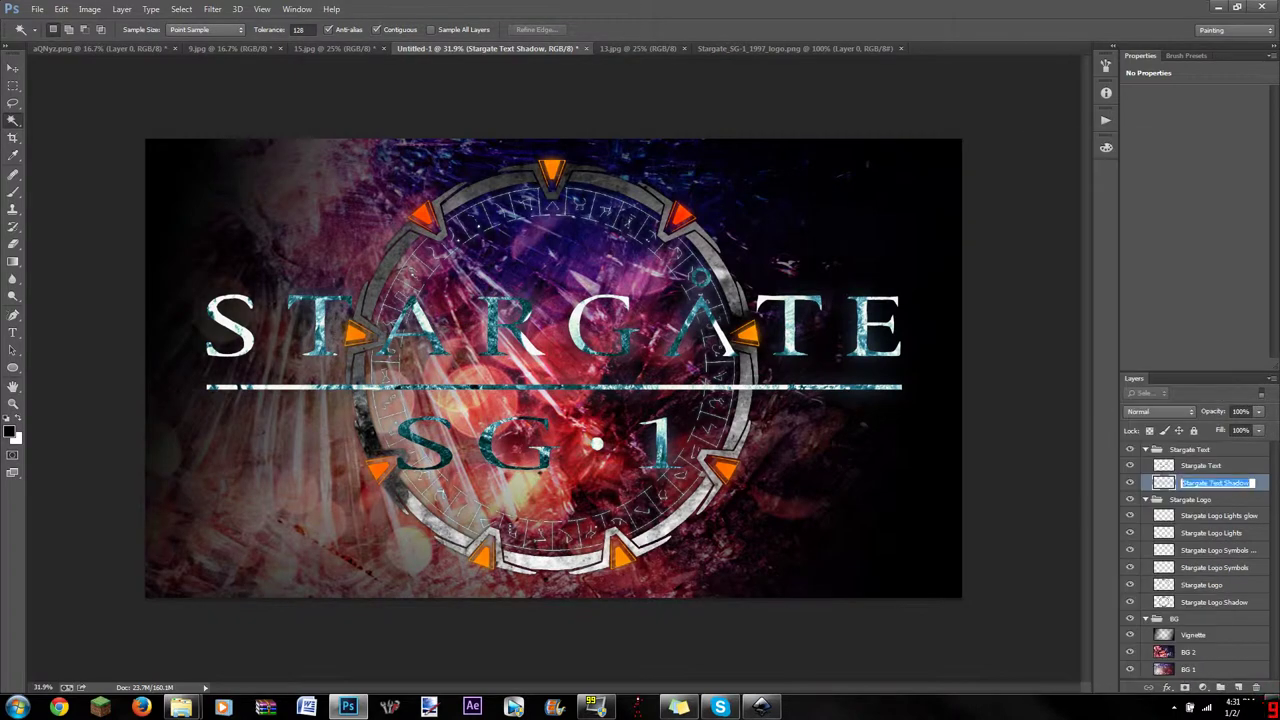
double_click(1215, 483)
key(Return)
key(shift+alt+g)
key(ctrl+bracketright)
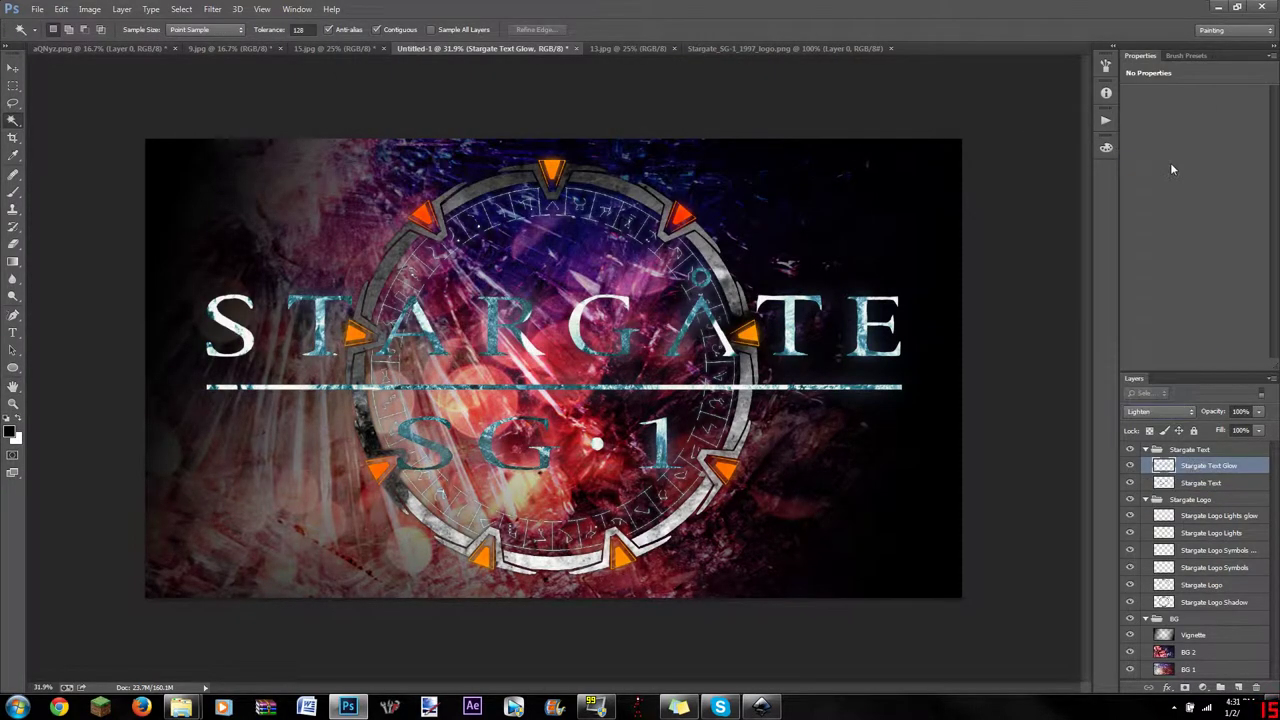
key(shift+plus)
key(shift+plus)
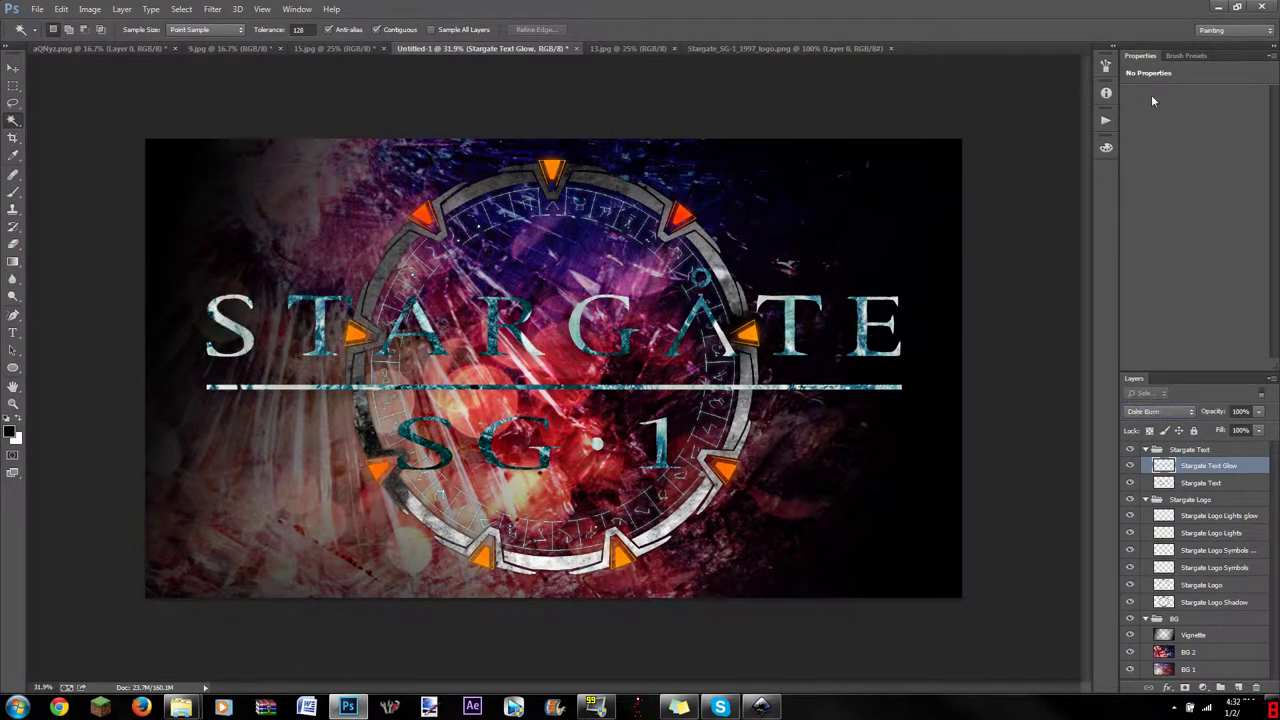
key(shift+plus)
Step: Duplicate Stargate Text as a new 'Stargate Text Shadow' layer beneath the title
click(1199, 483)
text(Stargate Text Shadow)
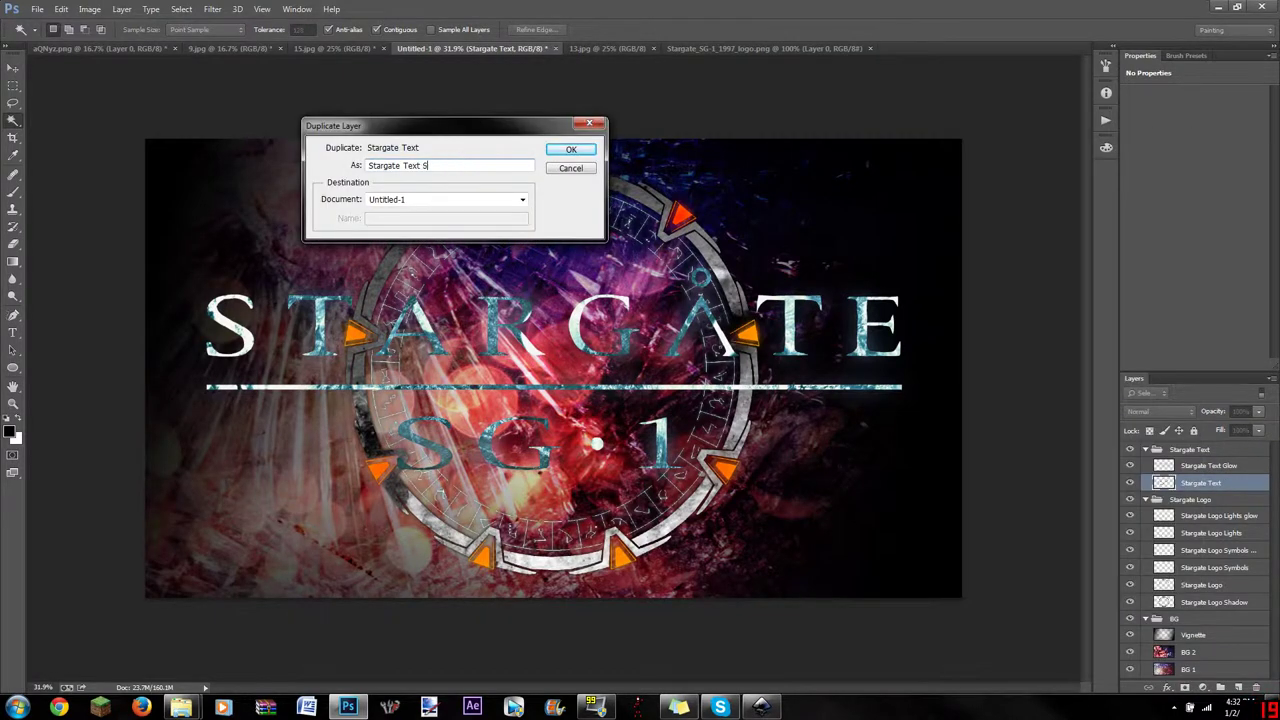
key(Return)
click(1160, 411)
click(1160, 301)
click(1192, 499)
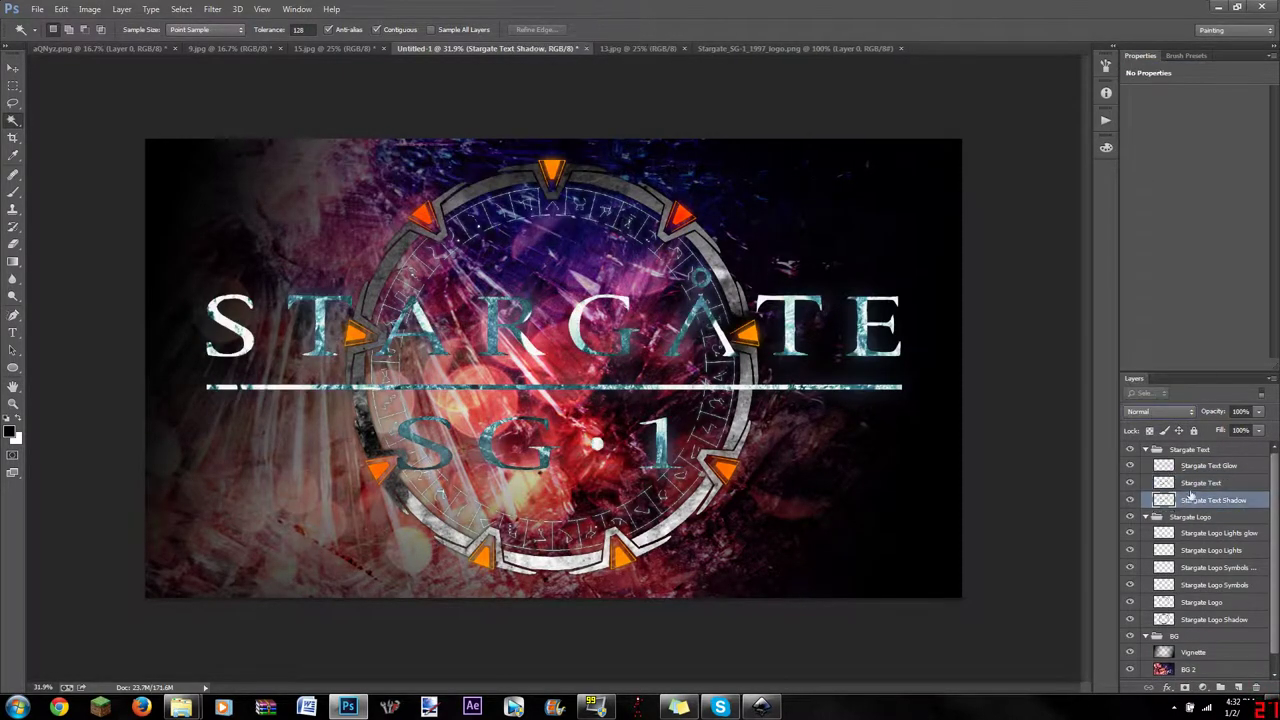
Step: Darken the shadow to black with Brightness/Contrast and apply a 5.4 px Gaussian Blur
click(89, 9)
key(Return)
click(89, 9)
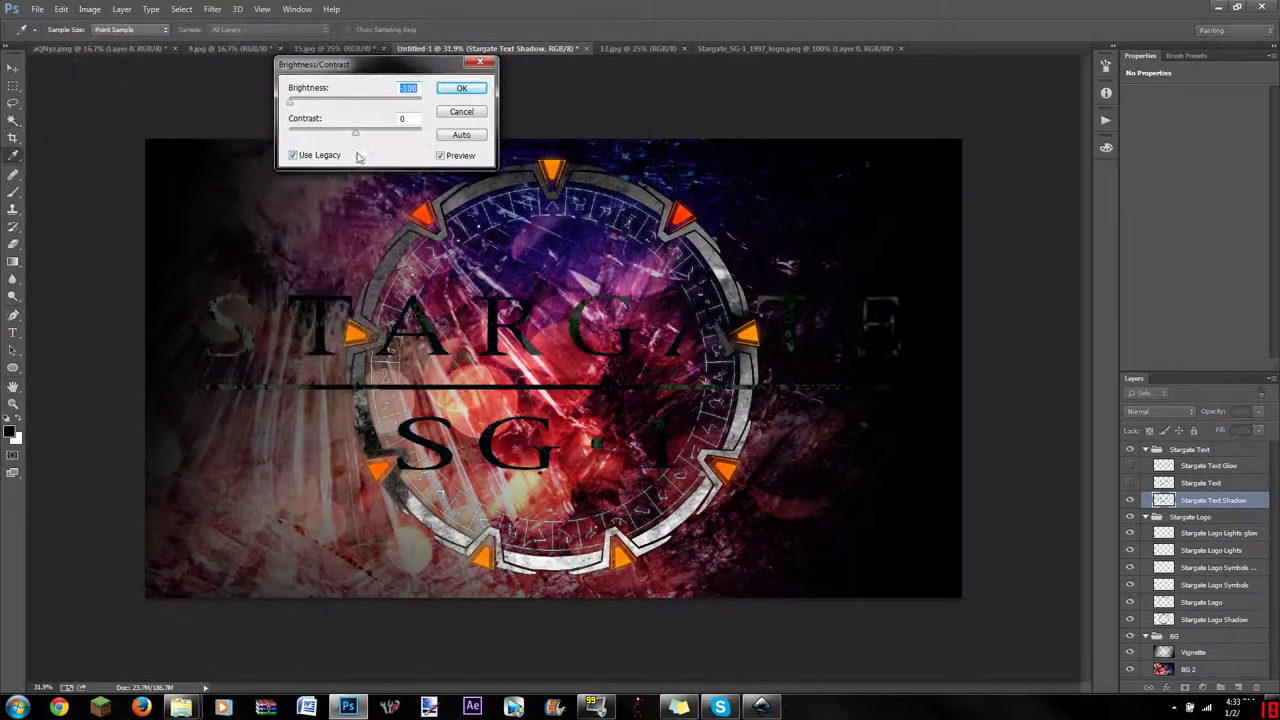
key(Return)
click(212, 9)
click(430, 222)
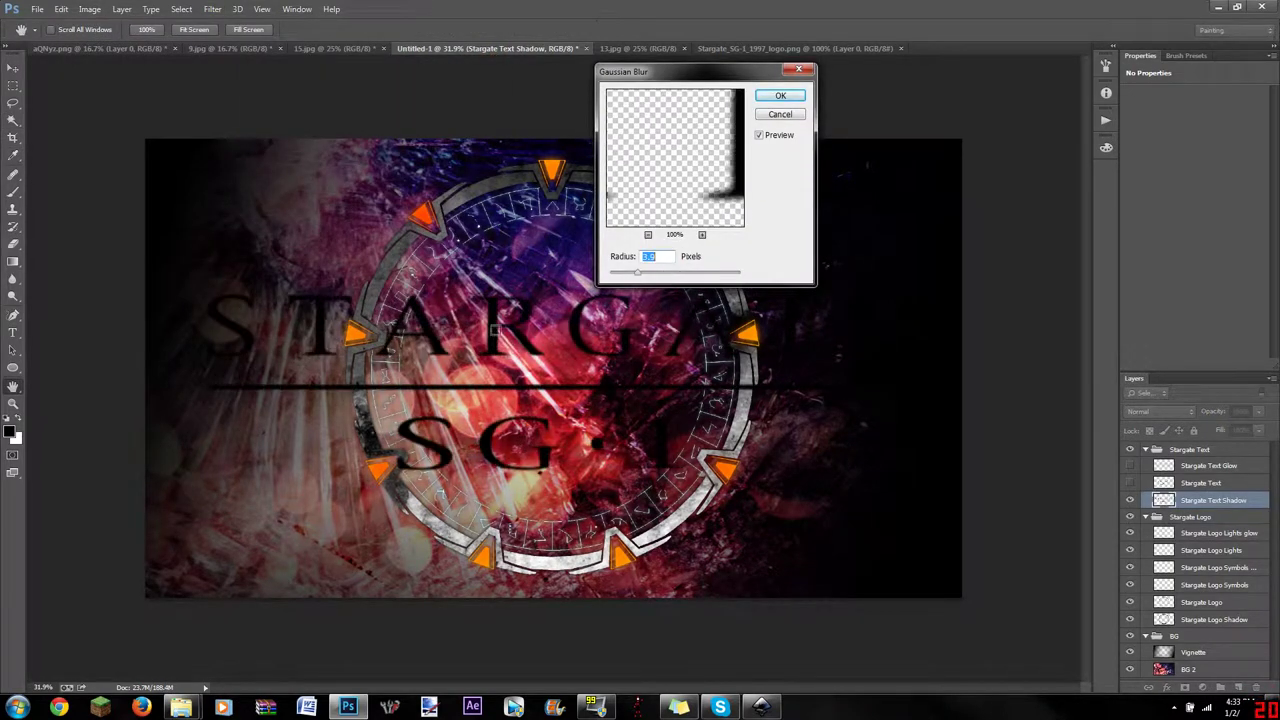
drag(650, 272, 670, 272)
key(Return)
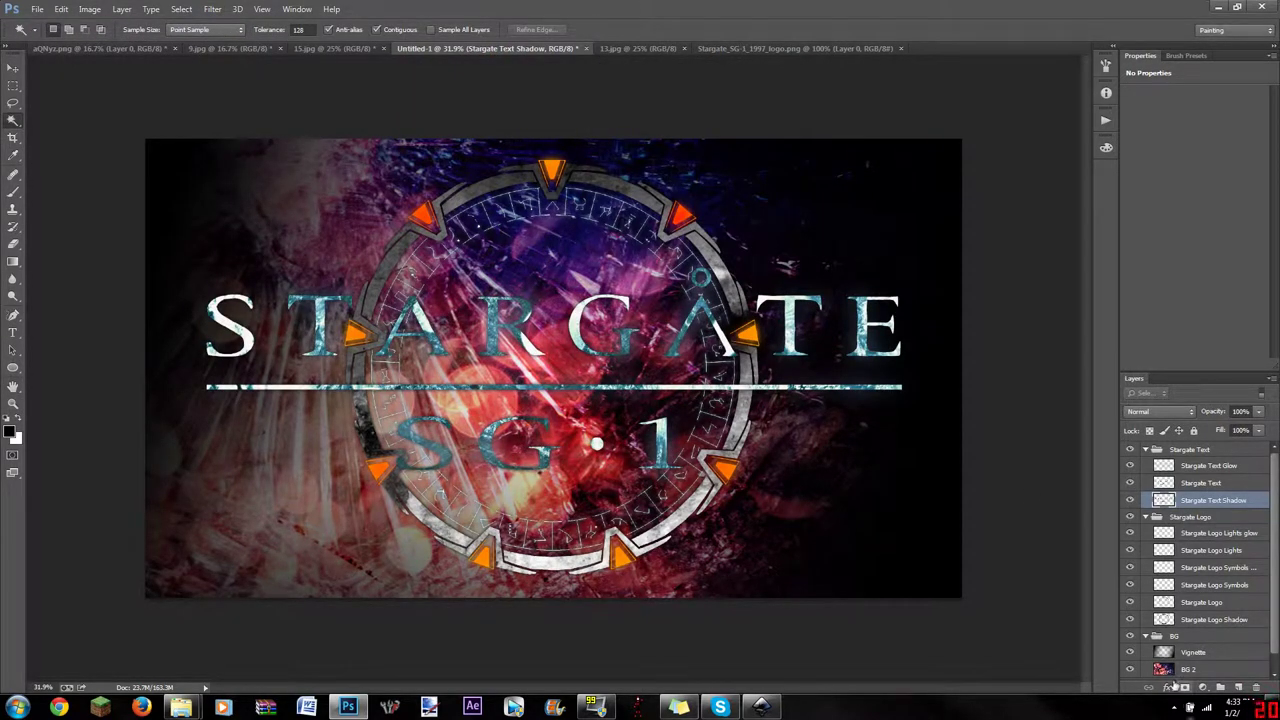
Step: Shift BG 2's hue toward blue with Hue/Saturation, adjusting saturation and lightness, then hide it
click(1190, 669)
key(ctrl+u)
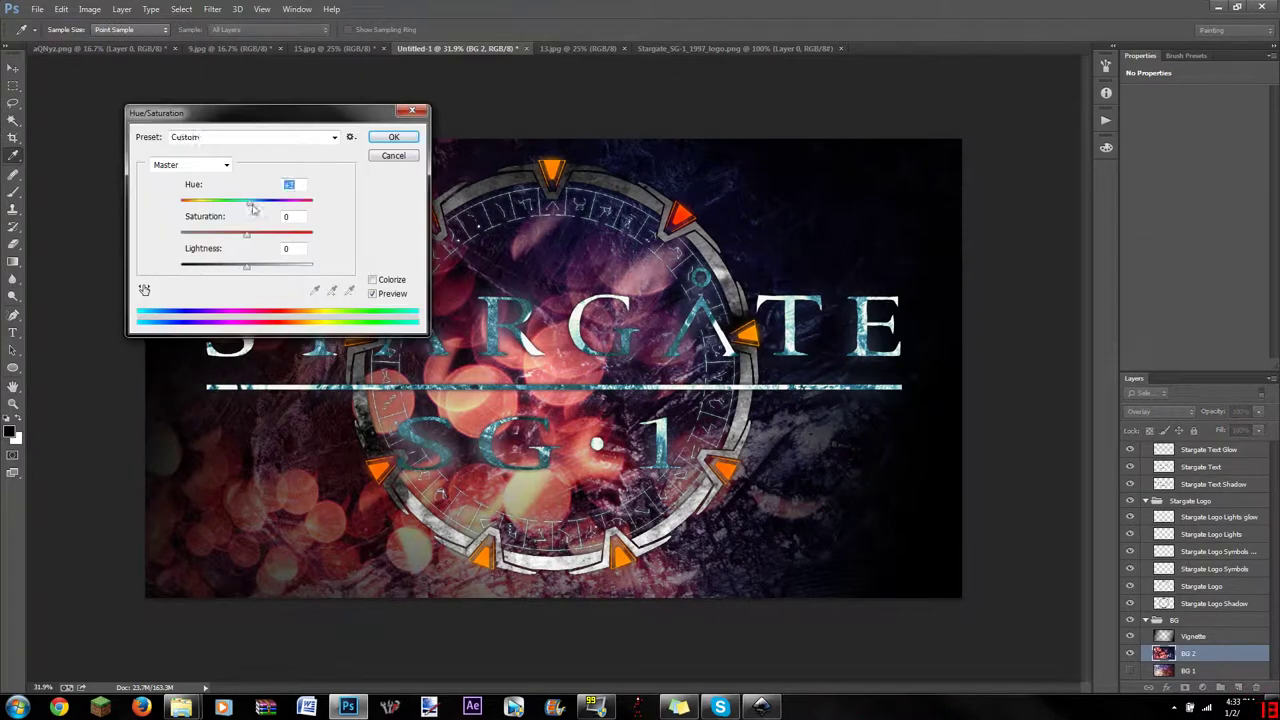
drag(253, 203, 185, 203)
mouse_move(246, 234)
mouse_down()
mouse_move(229, 234)
mouse_move(276, 266)
mouse_move(241, 284)
mouse_up()
key(Return)
click(1130, 653)
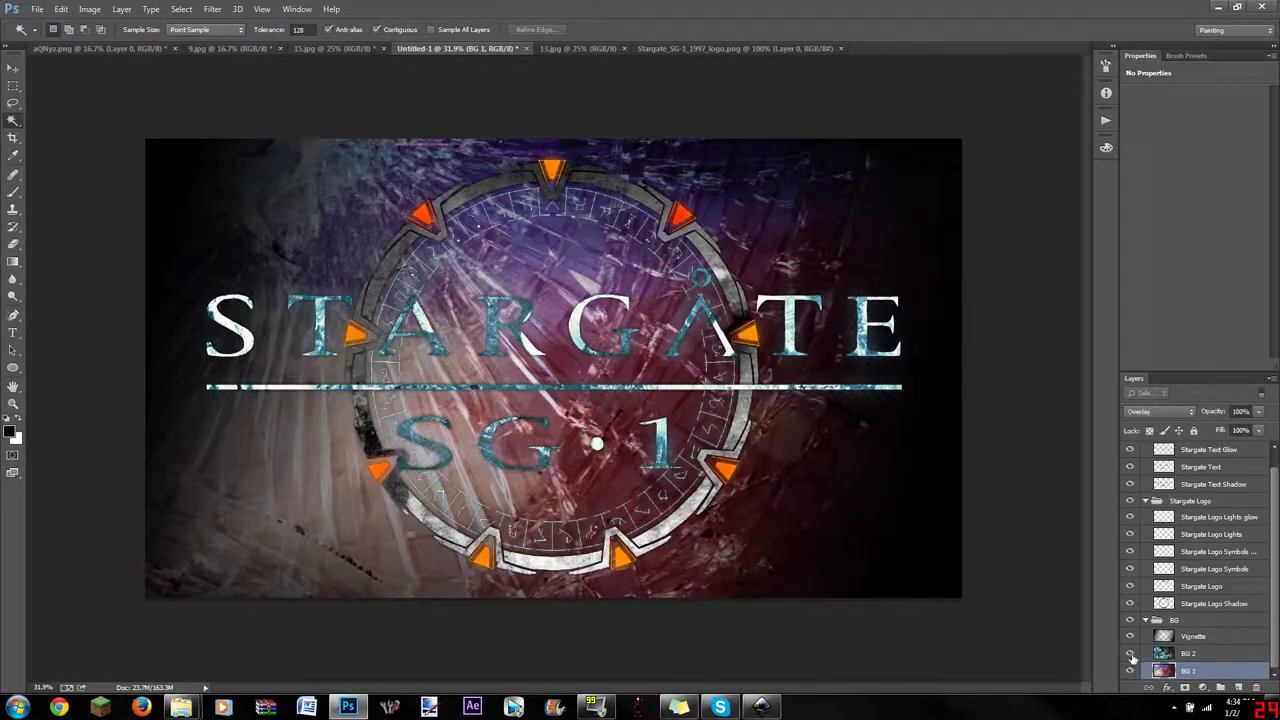
Step: Hue-shift BG 1 to blue-green with Hue/Saturation
click(1190, 670)
click(89, 9)
click(268, 111)
drag(185, 203, 265, 203)
key(Return)
click(89, 9)
click(270, 112)
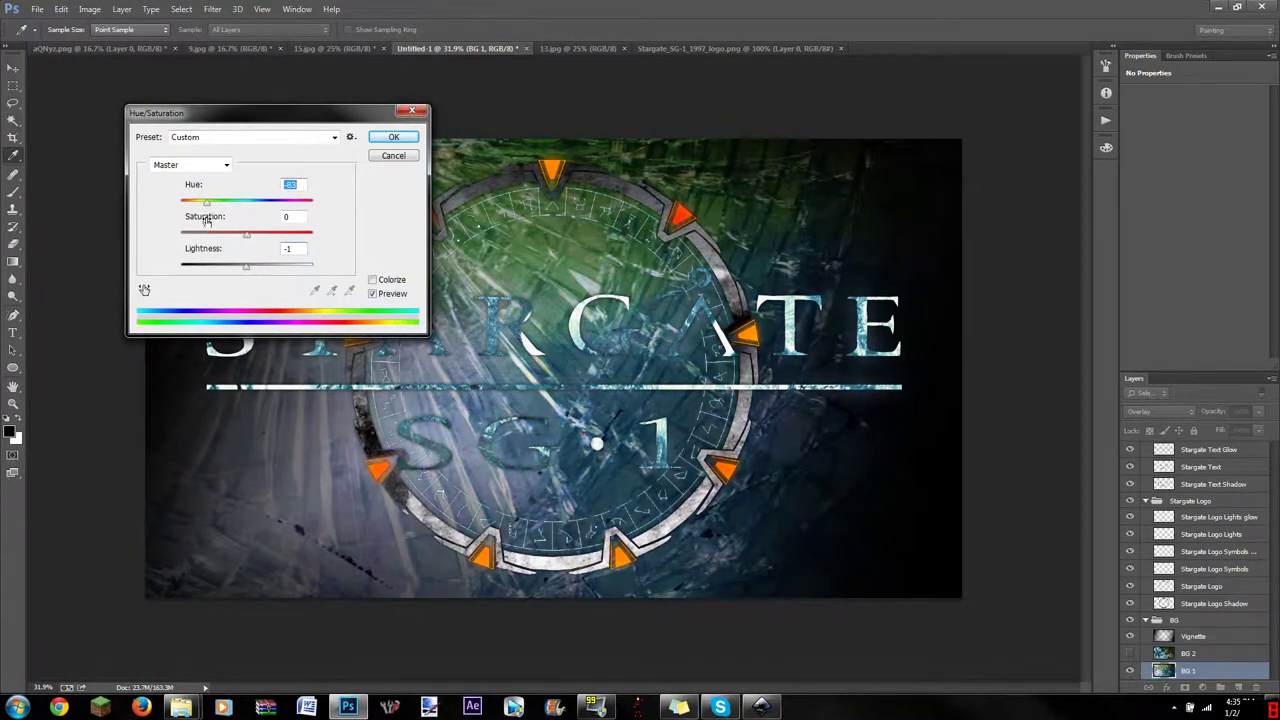
key(Return)
Step: Move BG 1 above BG 2 in the layer stack
drag(1190, 670, 1190, 656)
scroll(1190, 560, up, 2)
click(1208, 483)
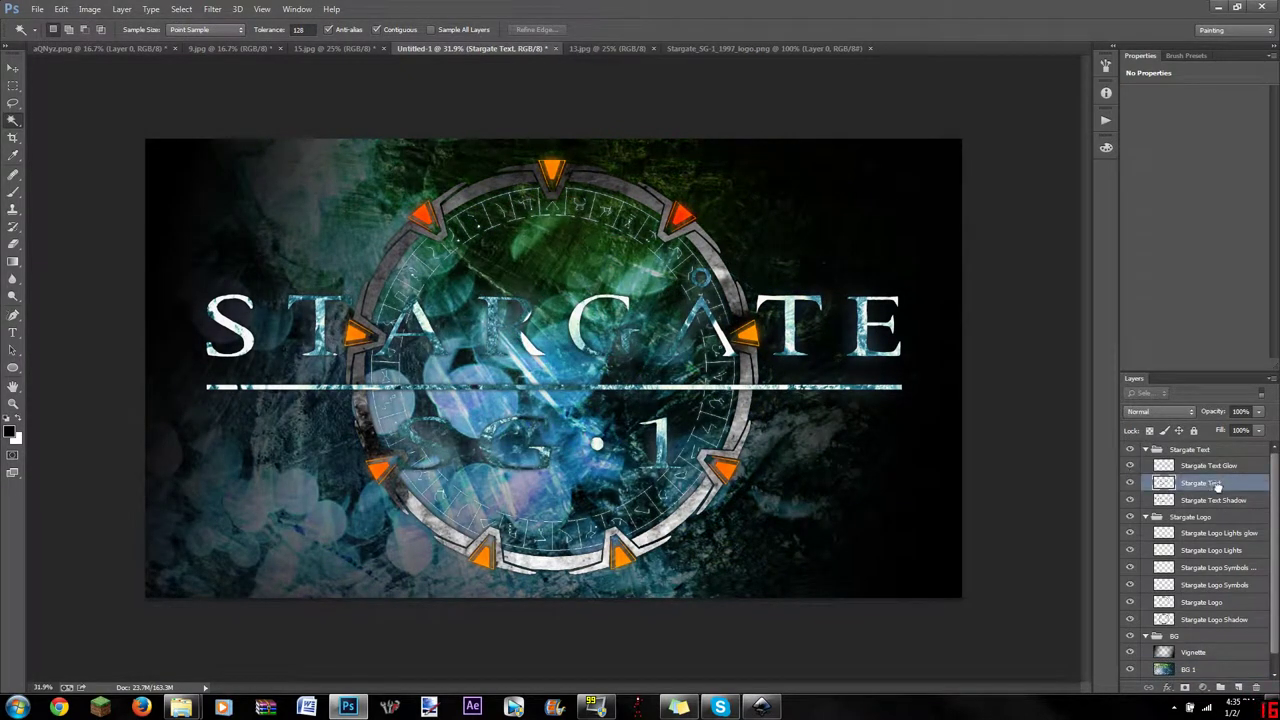
Step: Create two duplicates, Stargate Text copy and Stargate Text copy 2, and reorder them
click(1130, 485)
right_click(1200, 466)
click(1146, 230)
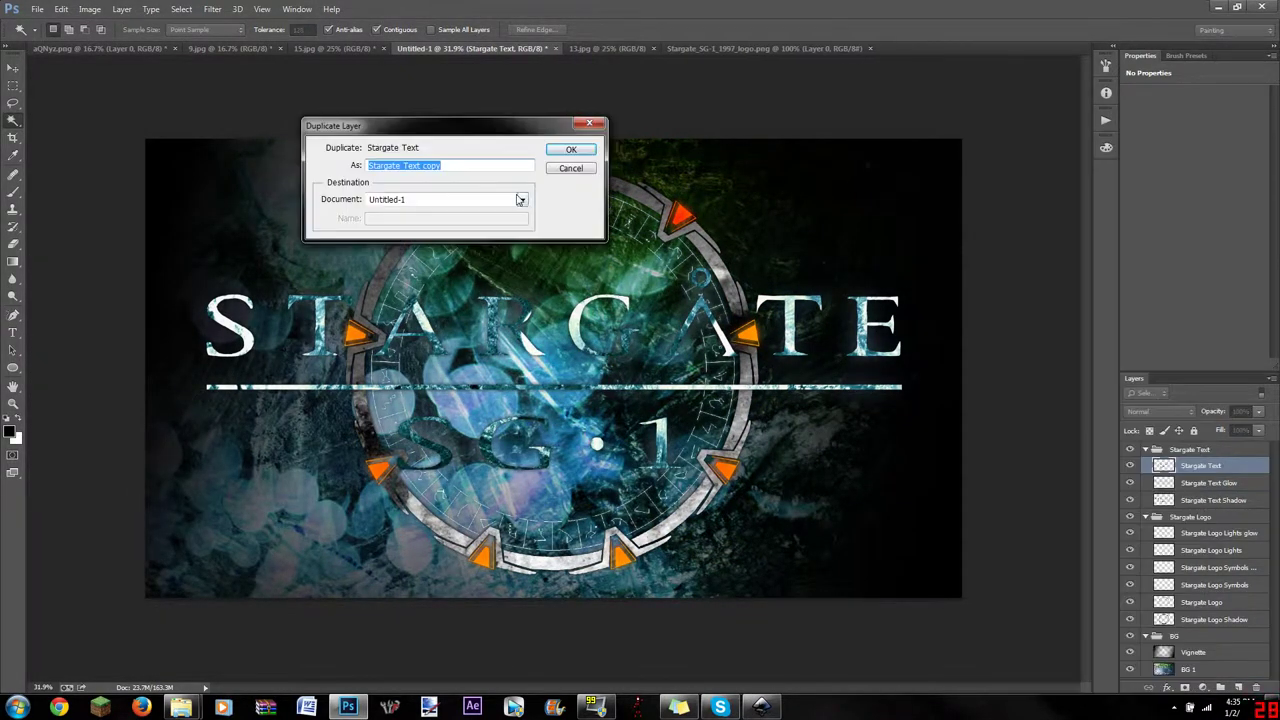
key(Return)
right_click(1200, 466)
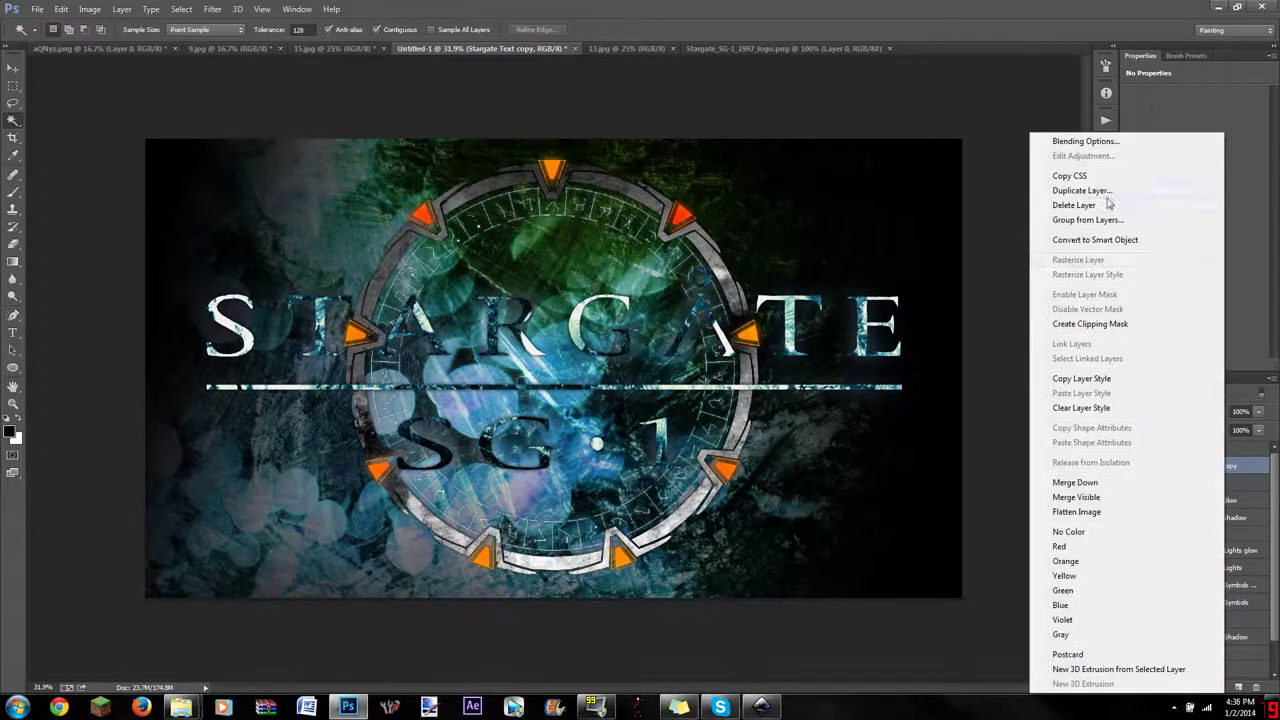
click(1100, 190)
key(Return)
drag(1203, 466, 1203, 487)
Step: Set copy 2 to Linear Burn blending and change Stargate Text's blend mode
click(1160, 411)
click(1140, 82)
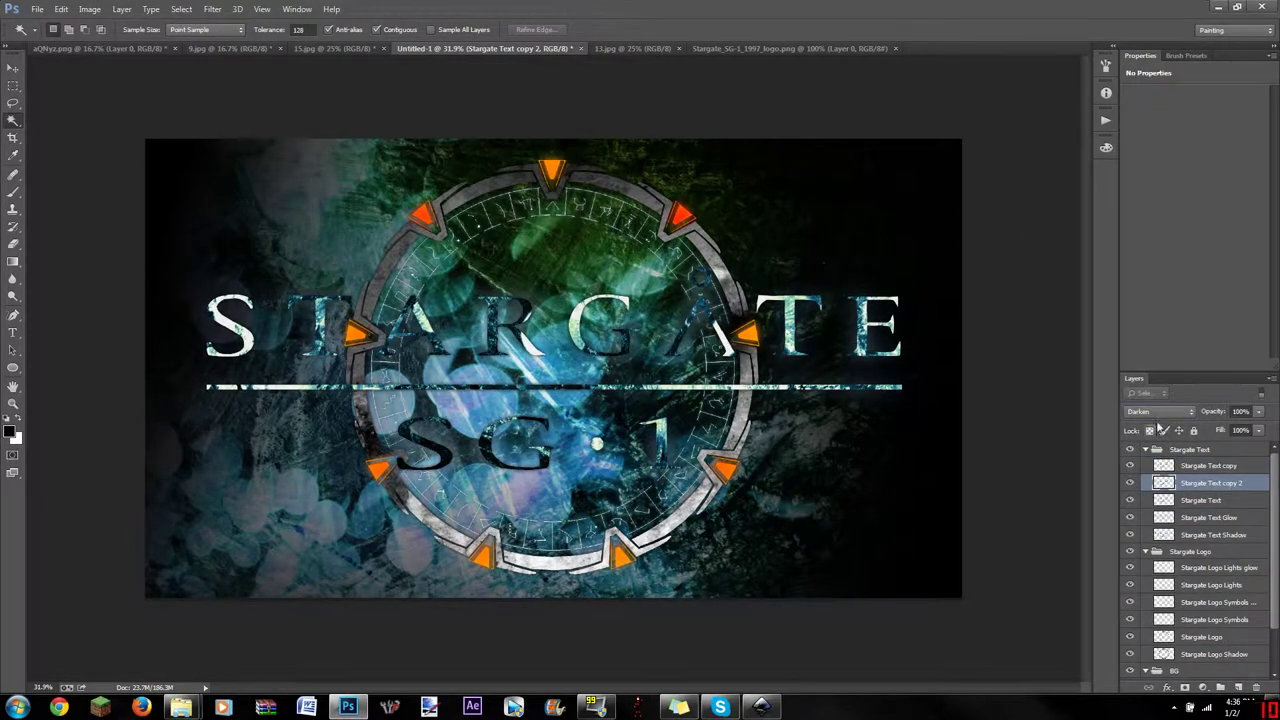
key(Down)
key(Down)
key(Down)
click(1205, 498)
click(1160, 411)
click(1142, 231)
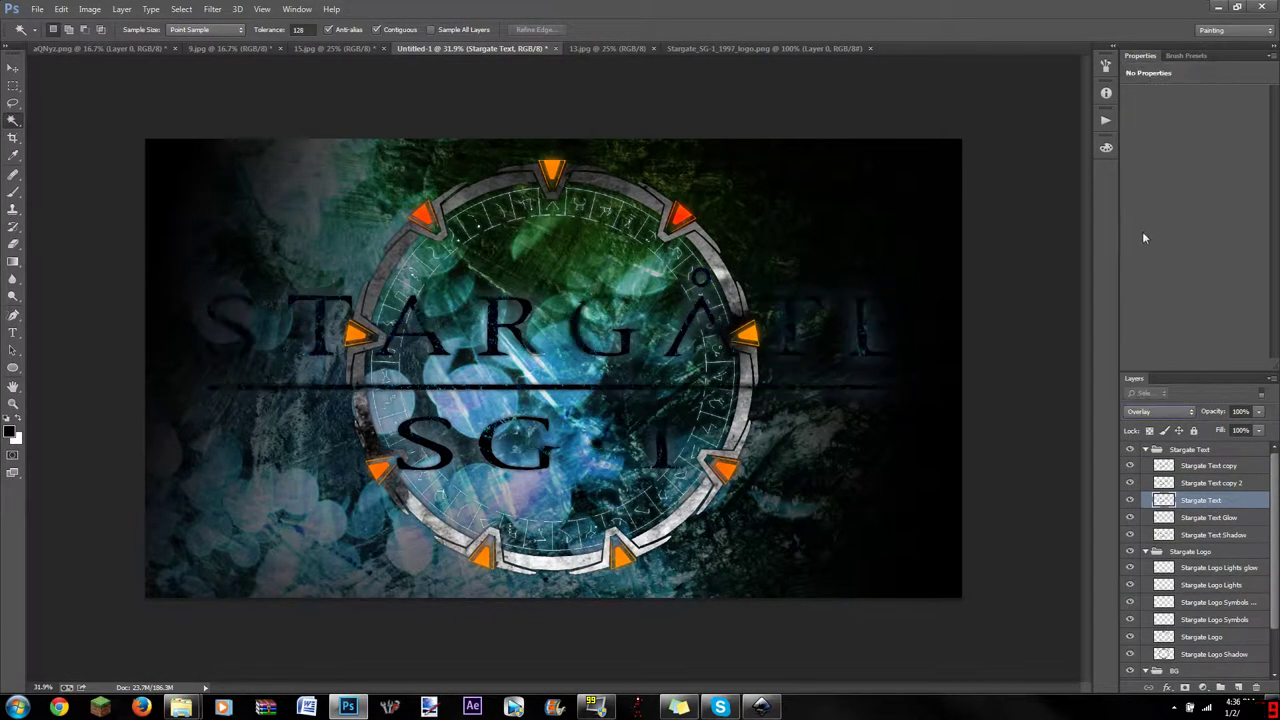
Step: Move Stargate Text Glow to the group's top, raise its Saturation to +100, and set Overlay
drag(1205, 517, 1205, 460)
click(1160, 411)
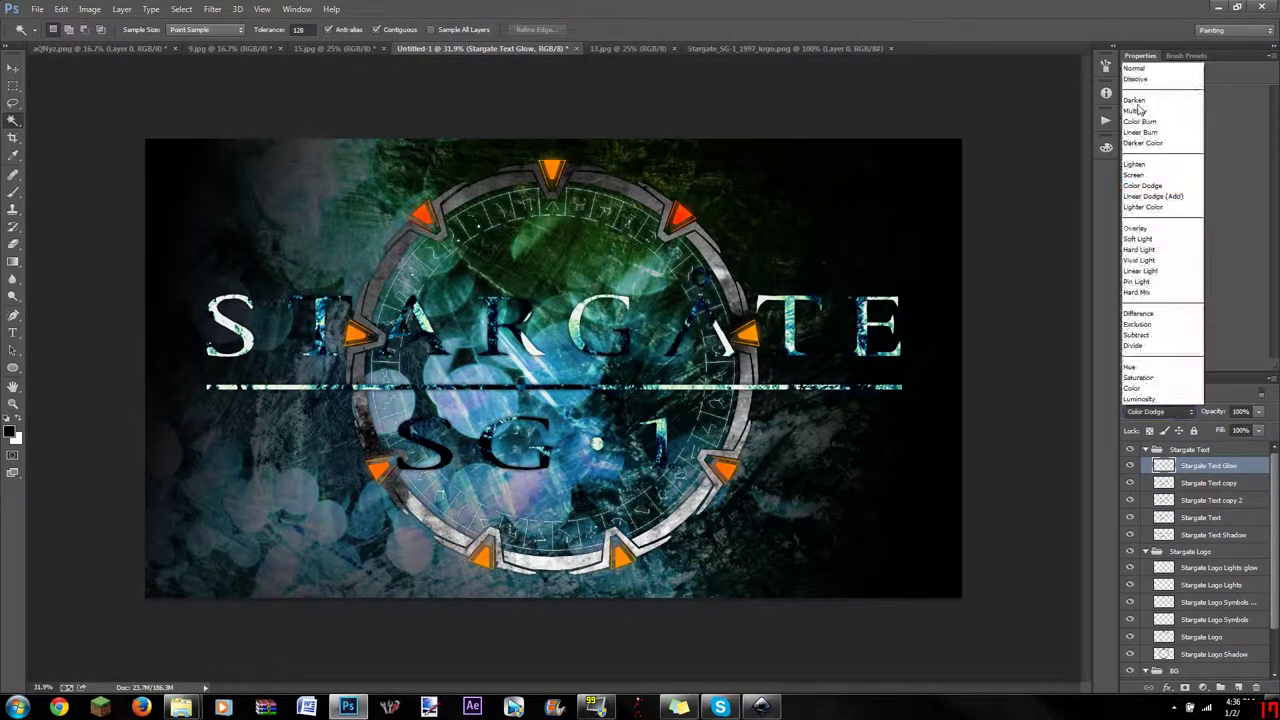
click(89, 9)
click(270, 111)
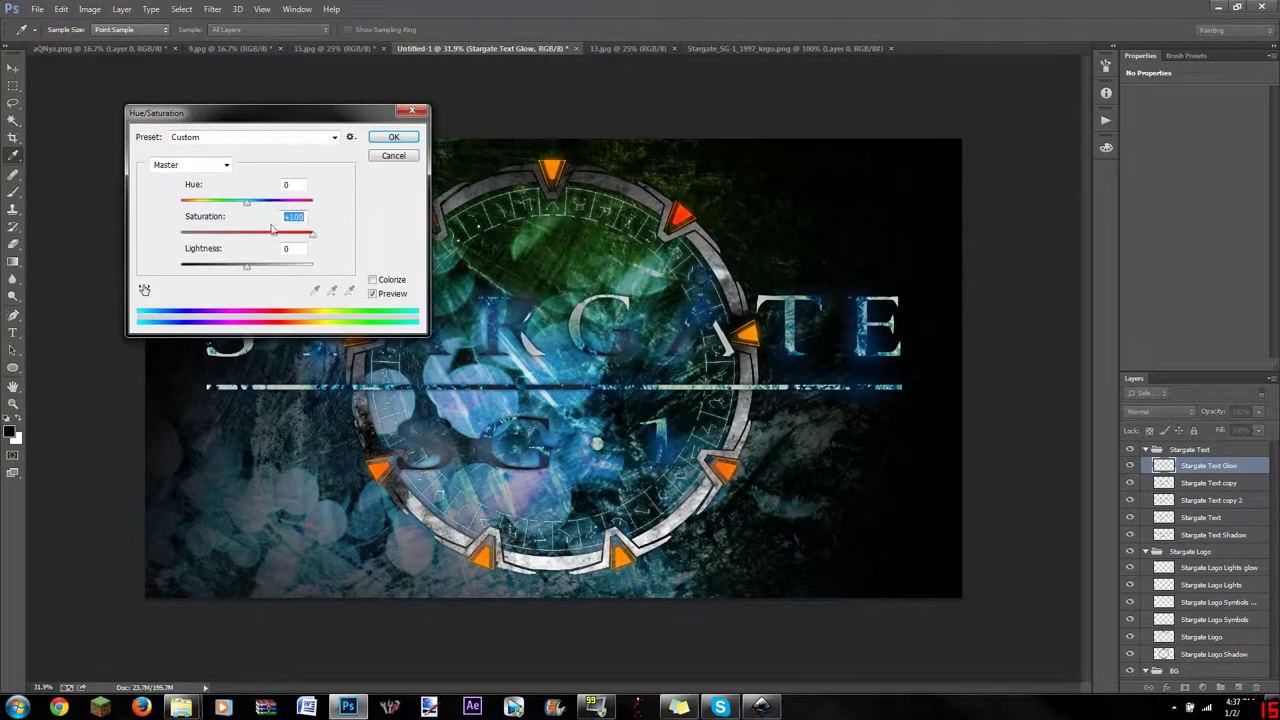
click(400, 134)
click(1160, 411)
click(1161, 232)
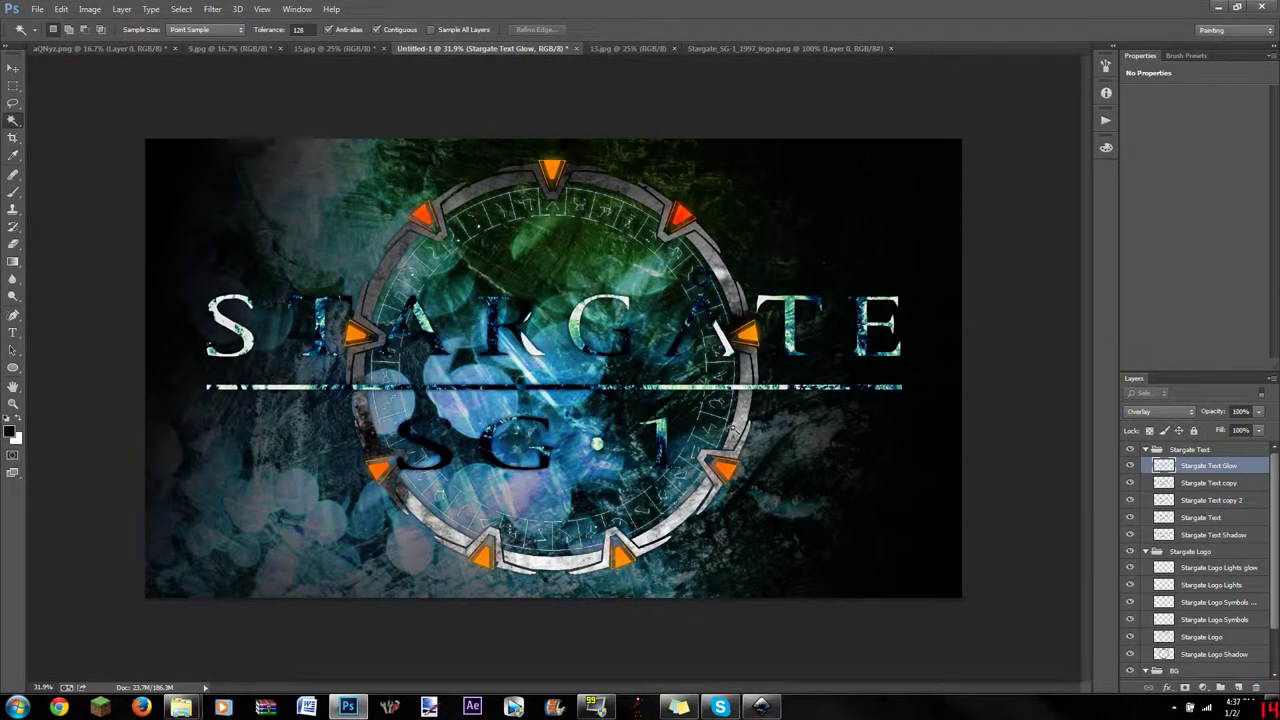
scroll(1190, 560, down, 3)
click(1188, 653)
Step: Darken BG 1 with Brightness/Contrast
click(89, 9)
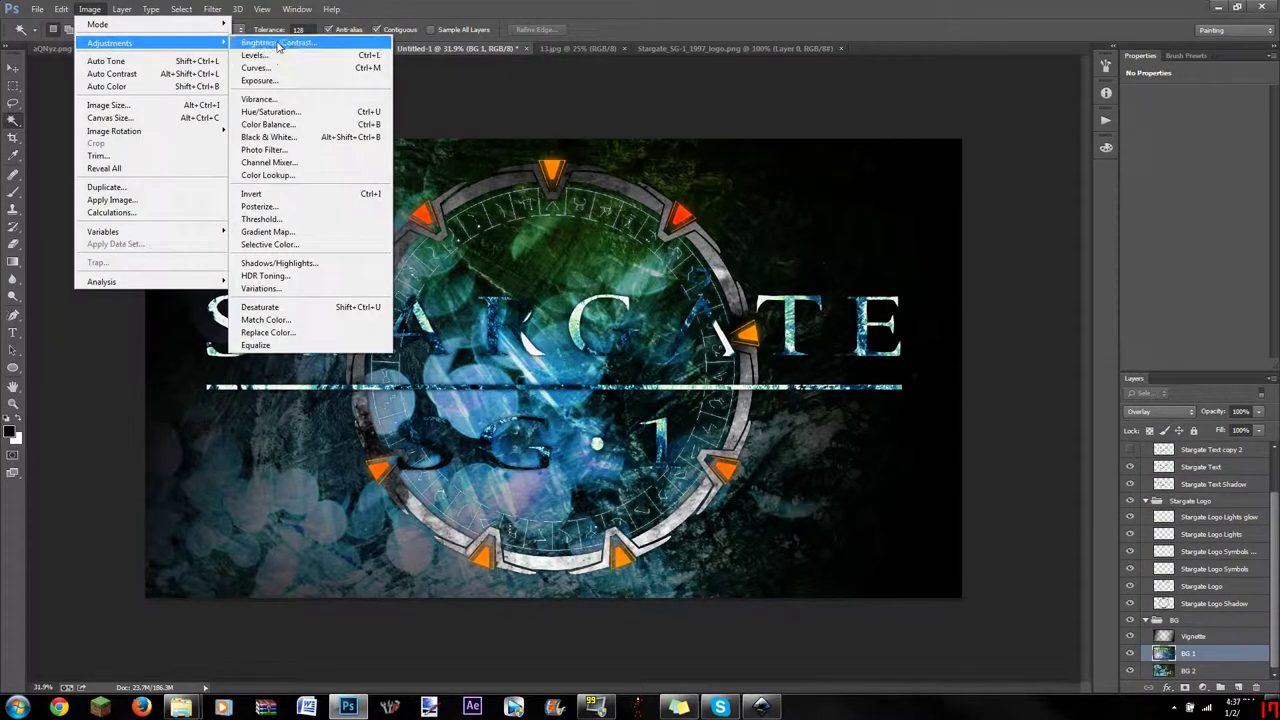
click(270, 43)
drag(325, 105, 290, 101)
drag(355, 132, 421, 132)
click(462, 88)
Step: Apply Legacy Brightness/Contrast of 18/27 to BG 2
click(1188, 670)
click(89, 9)
click(270, 43)
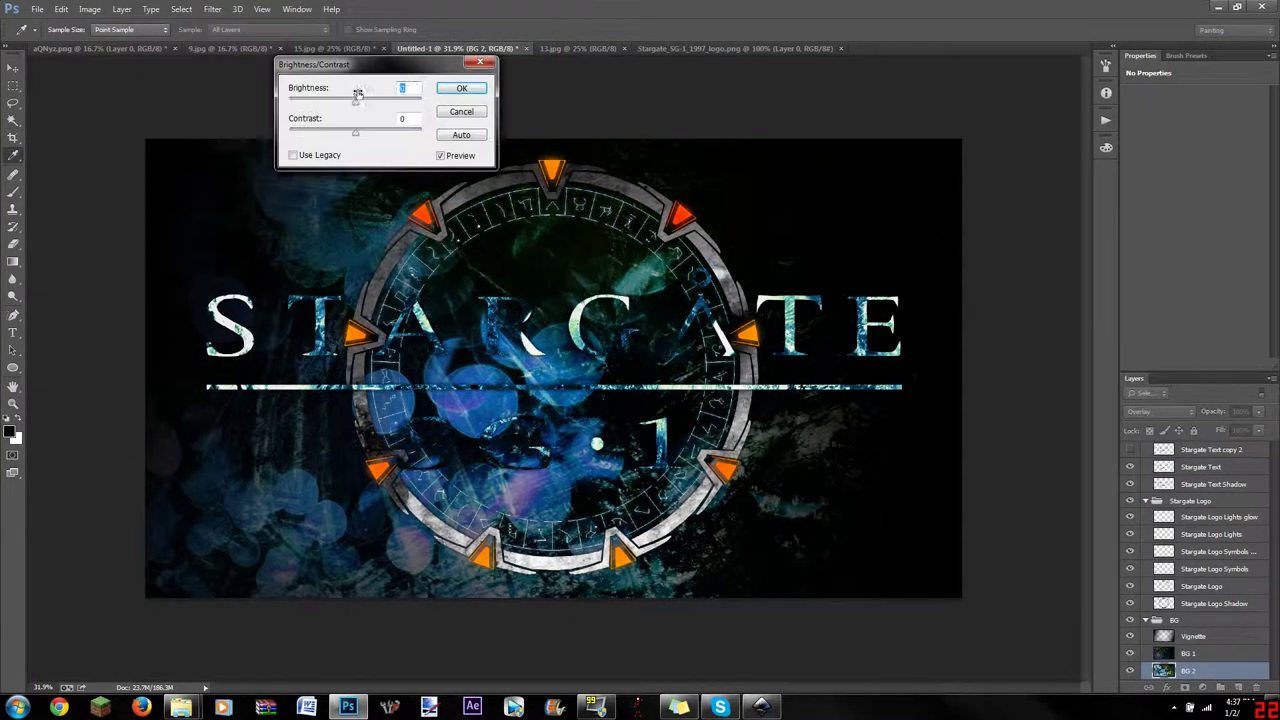
click(461, 135)
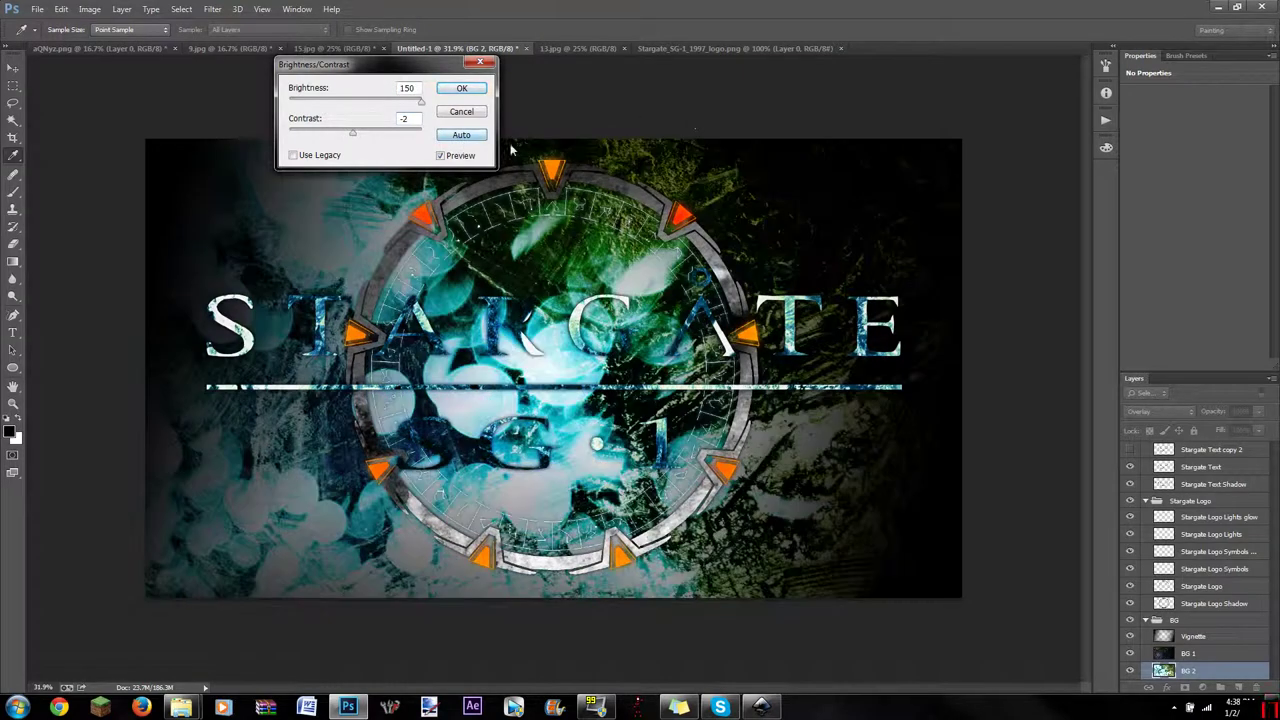
click(460, 140)
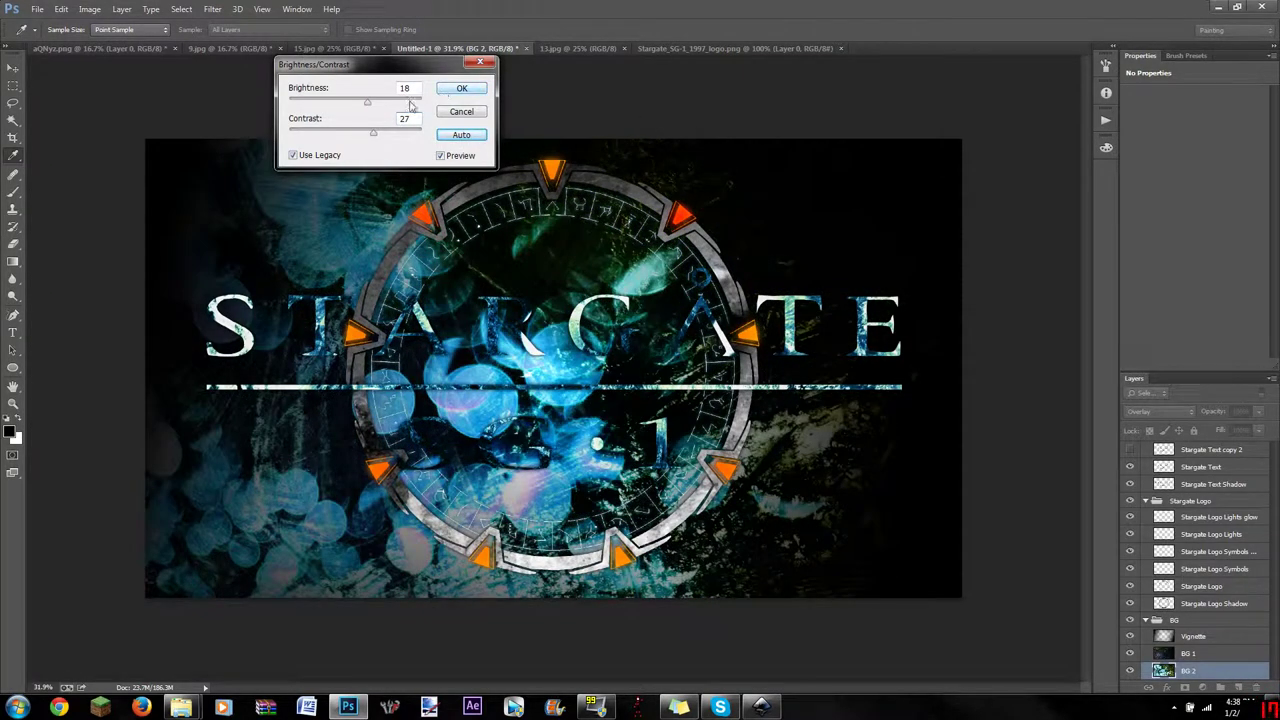
click(462, 88)
Step: Free Transform the Stargate Text Shadow layer slightly larger
click(1210, 450)
key(w)
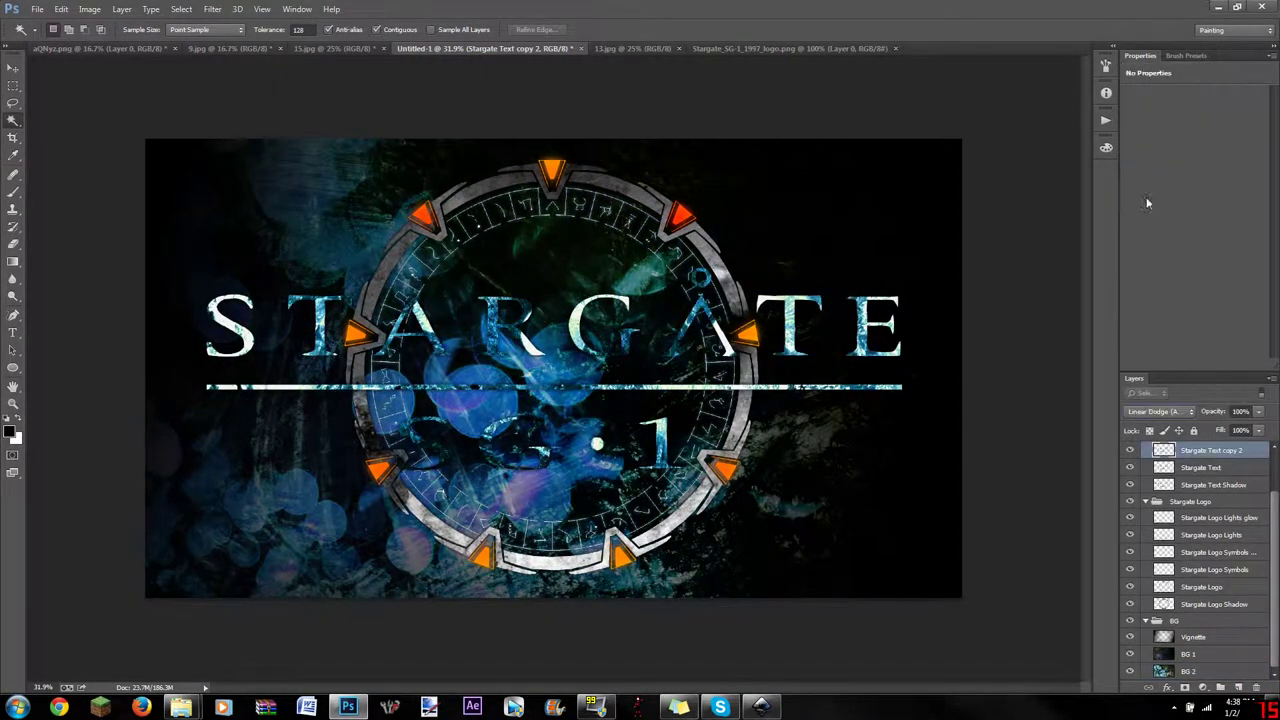
click(1212, 524)
key(ctrl+t)
drag(195, 262, 190, 250)
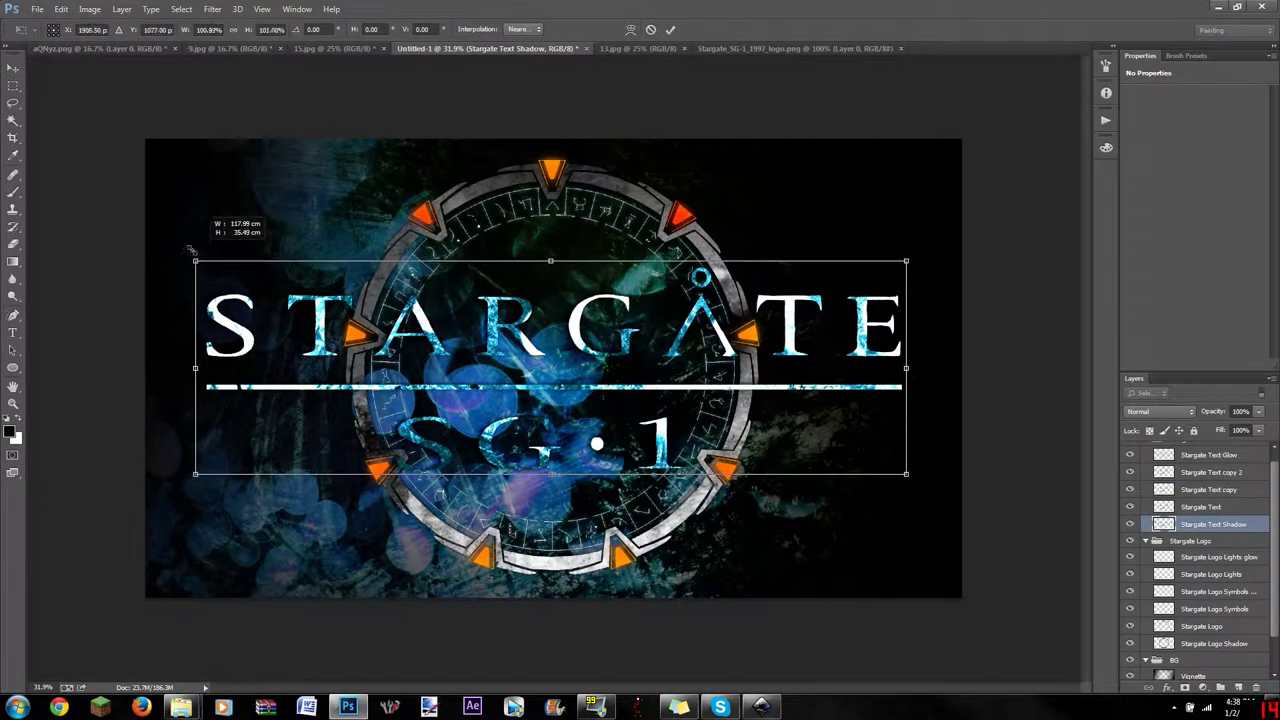
drag(906, 474, 916, 480)
click(620, 260)
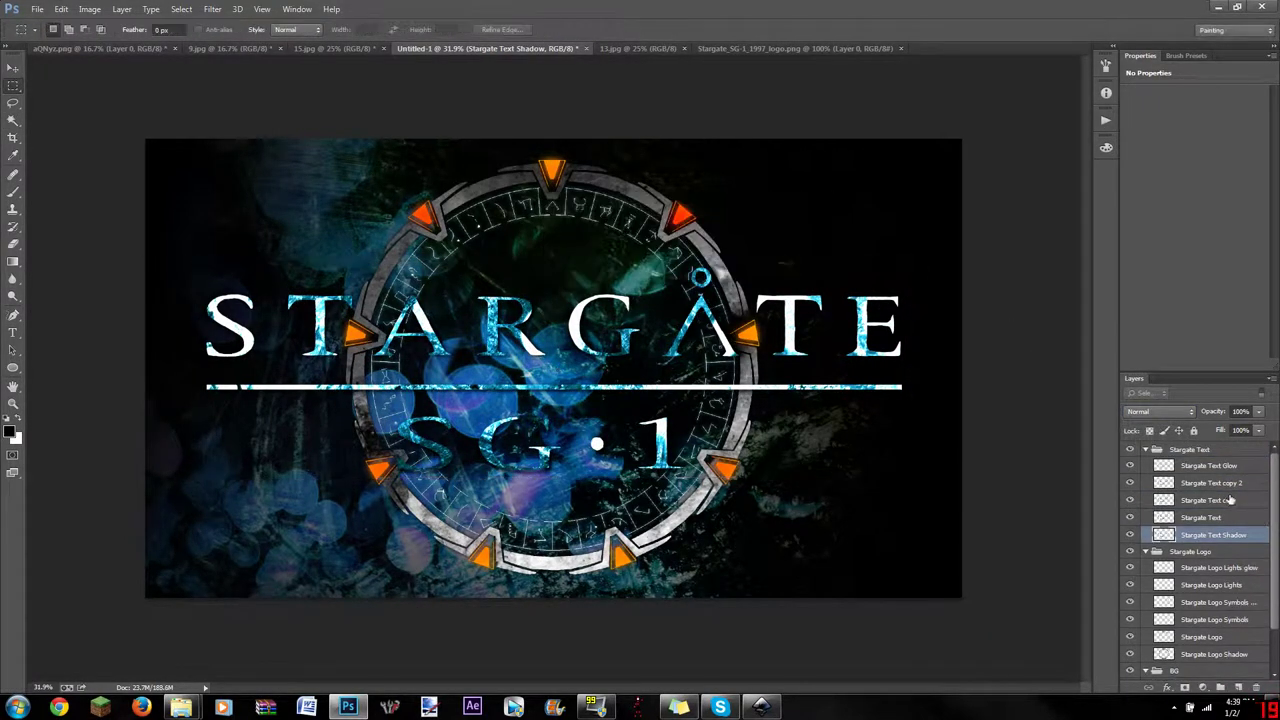
Step: Select BG 2 and start setting up a Lens Flare filter on it
click(212, 9)
click(212, 225)
click(435, 285)
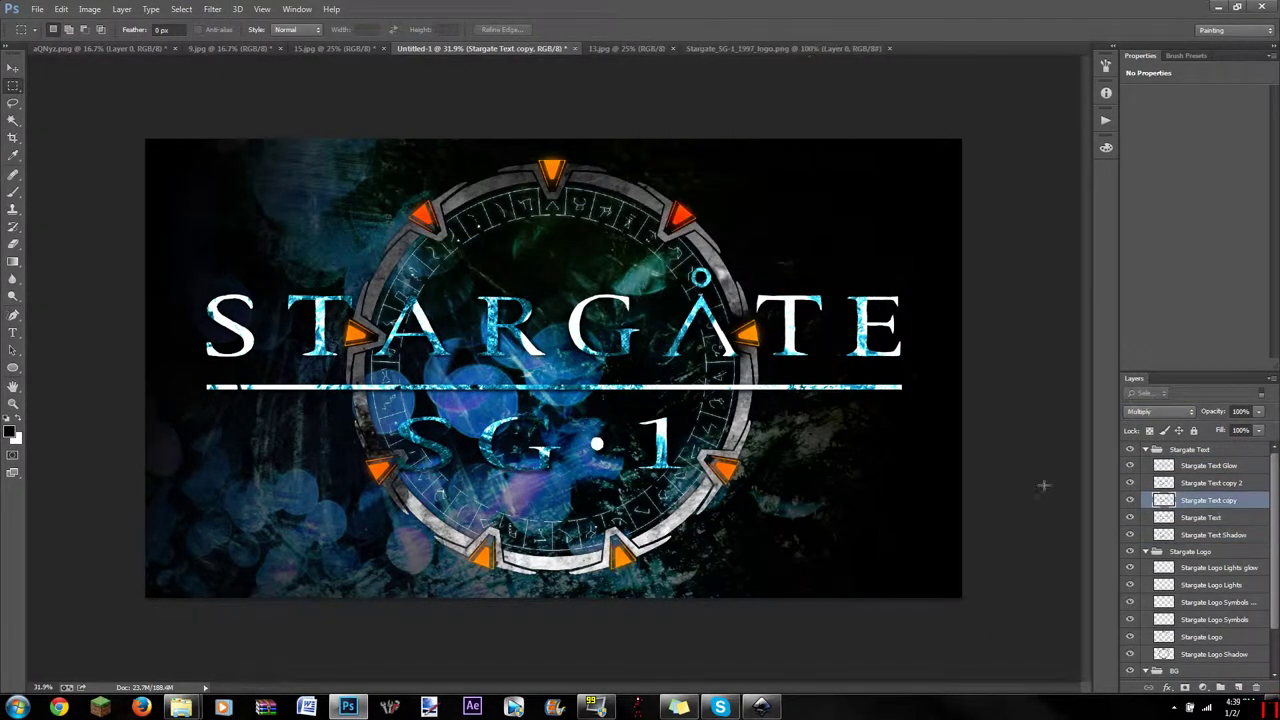
scroll(1222, 604, down, 3)
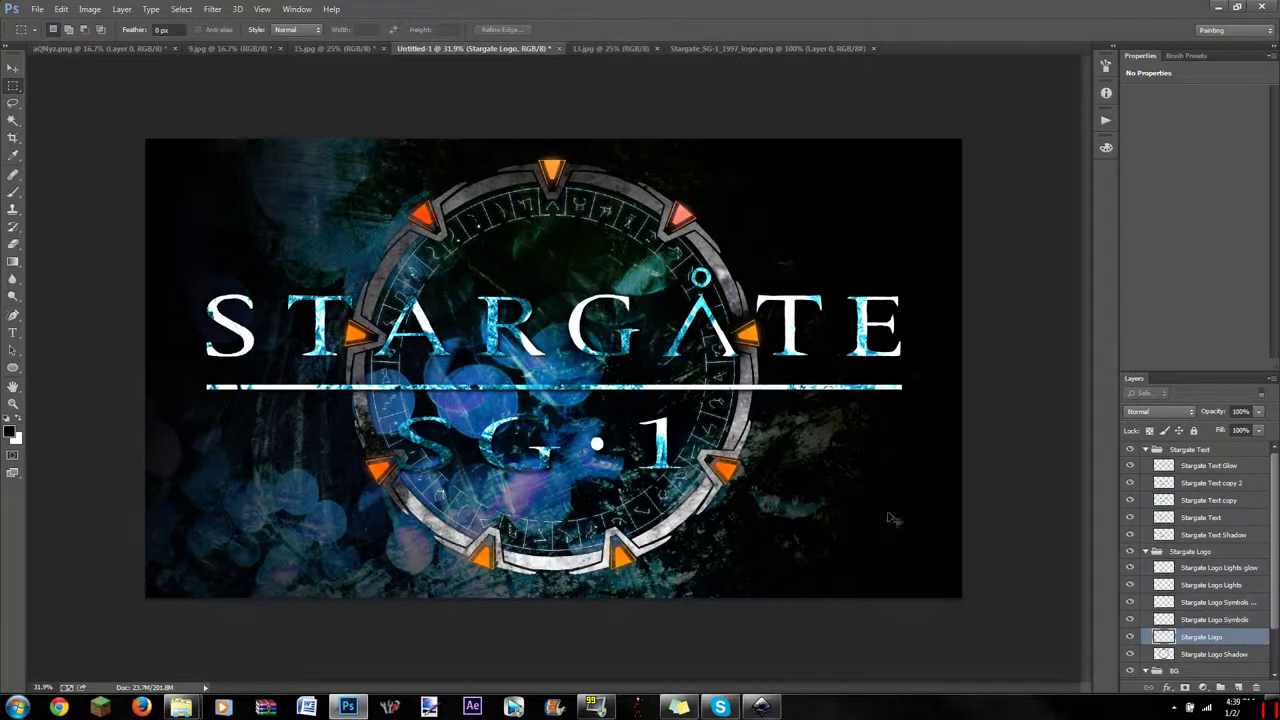
click(1190, 670)
click(212, 9)
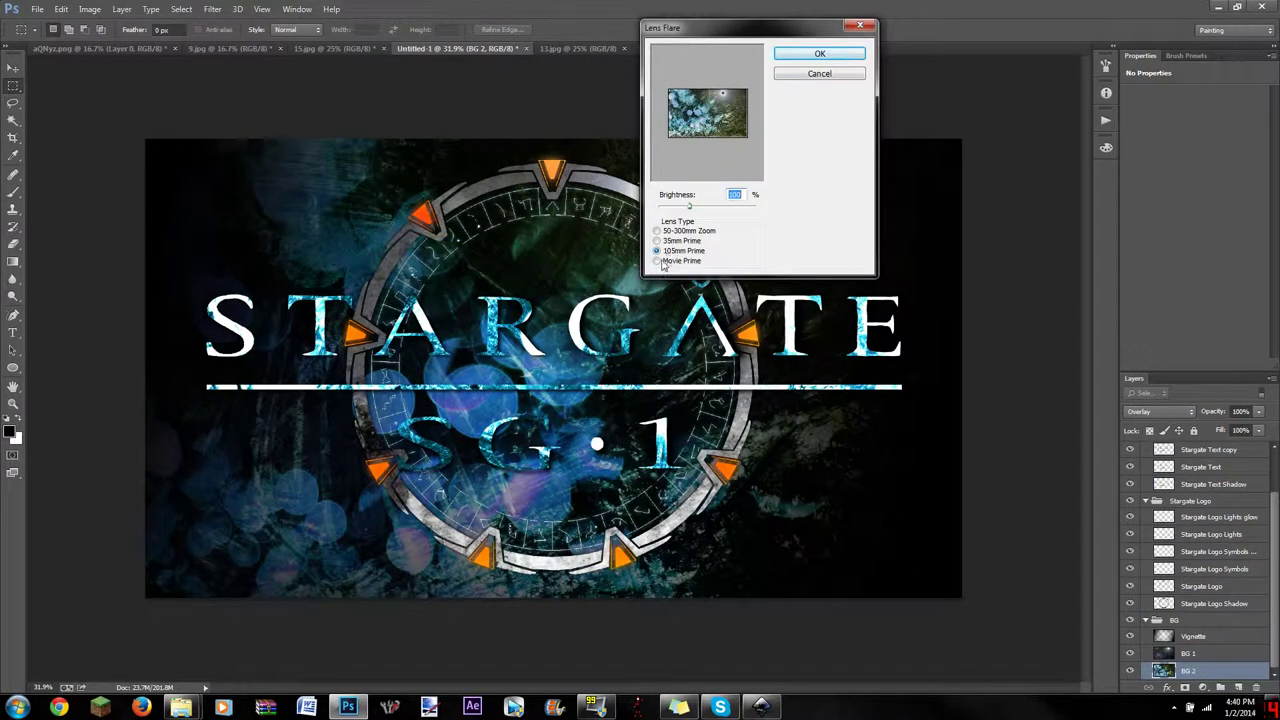
Step: Add a 105mm Prime lens flare to BG 2, move BG 2 above BG 1, and save as a new file
click(823, 55)
click(1188, 653)
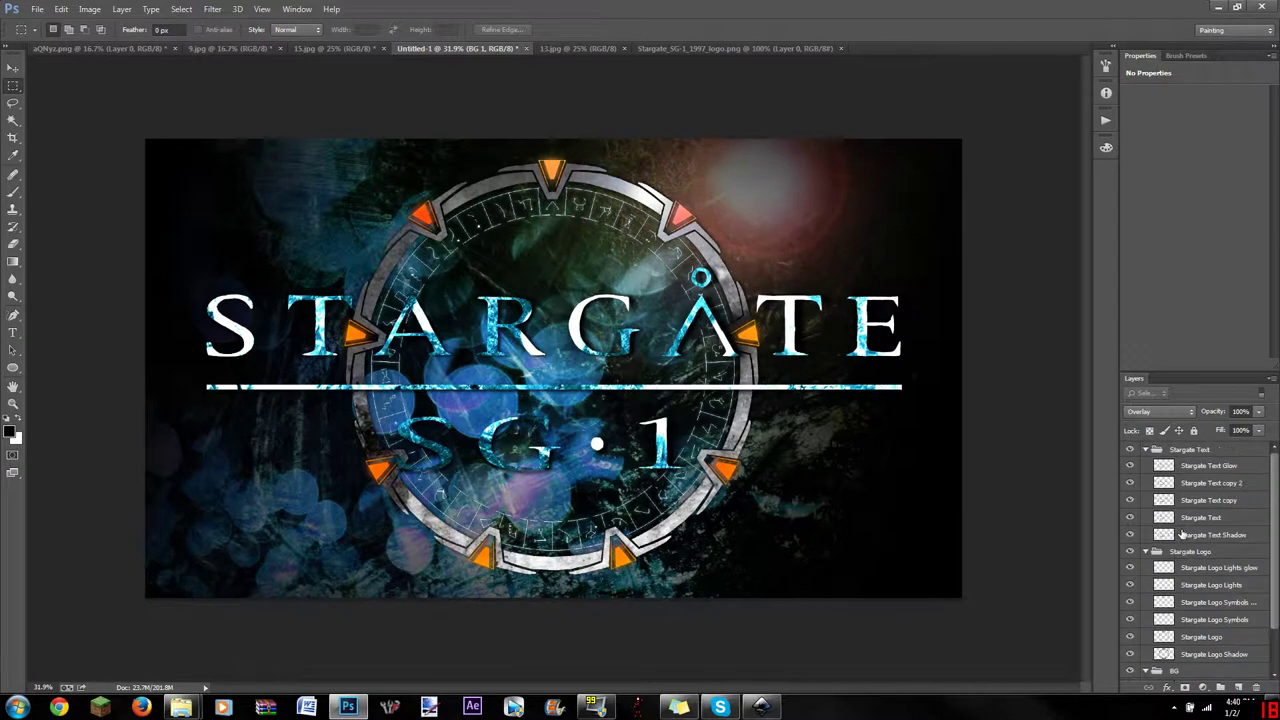
drag(1188, 670, 1190, 652)
click(37, 9)
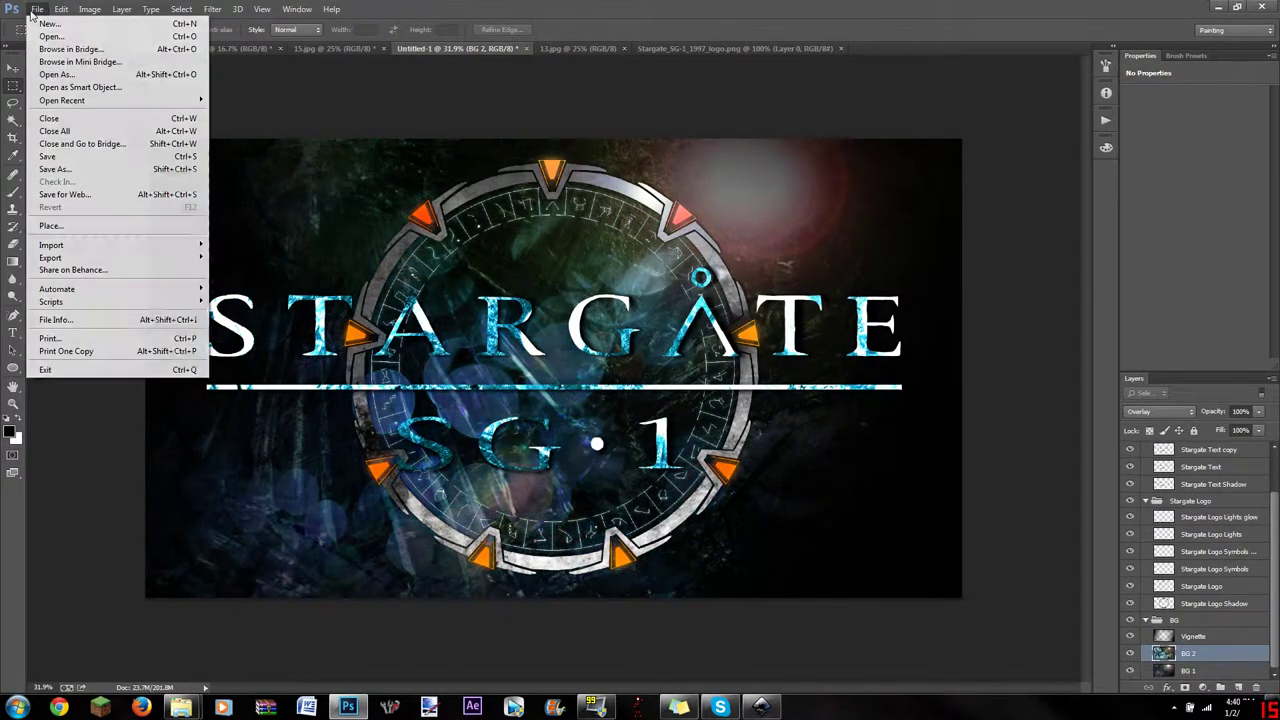
click(62, 161)
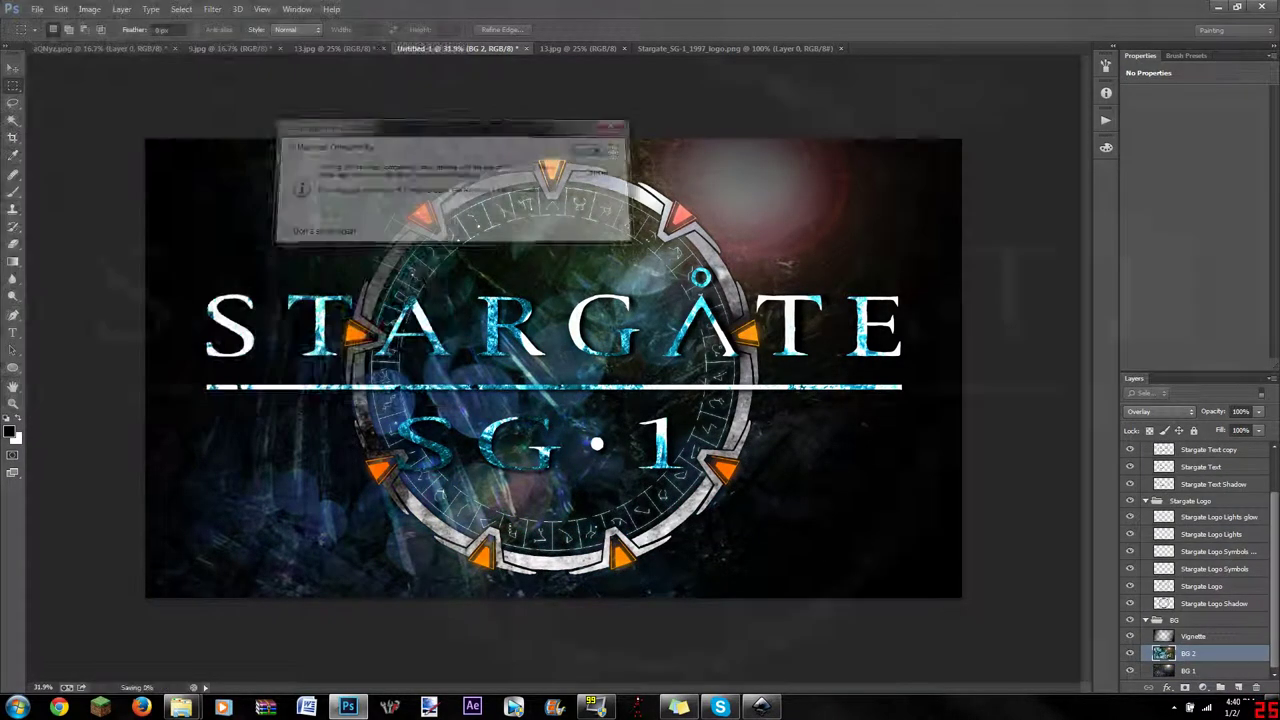